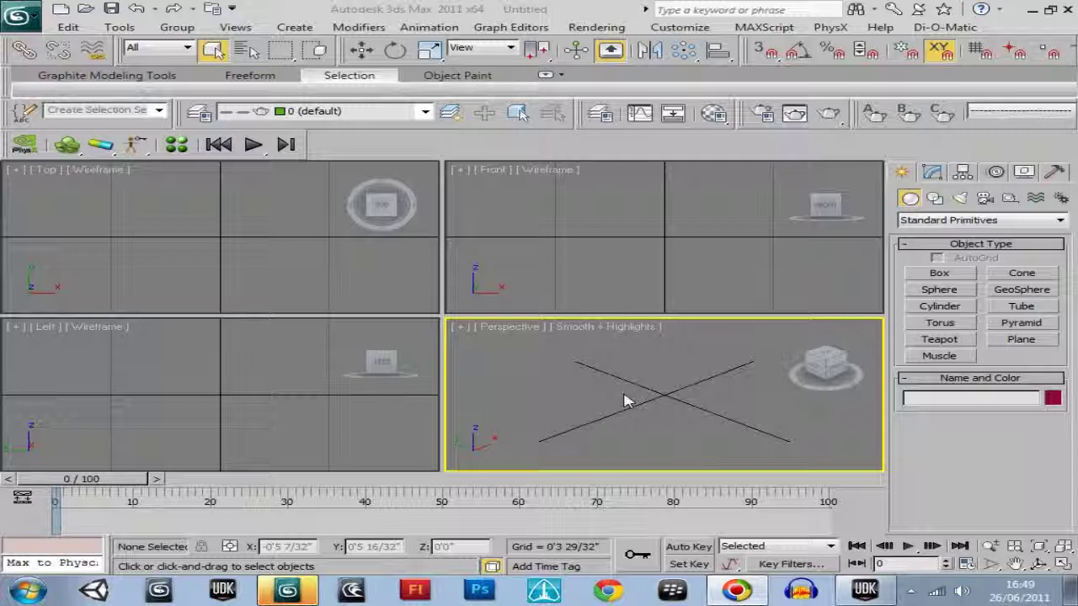
Create a box about 3'0" long and 3'2" wide in the maximized Perspective view
click(939, 272)
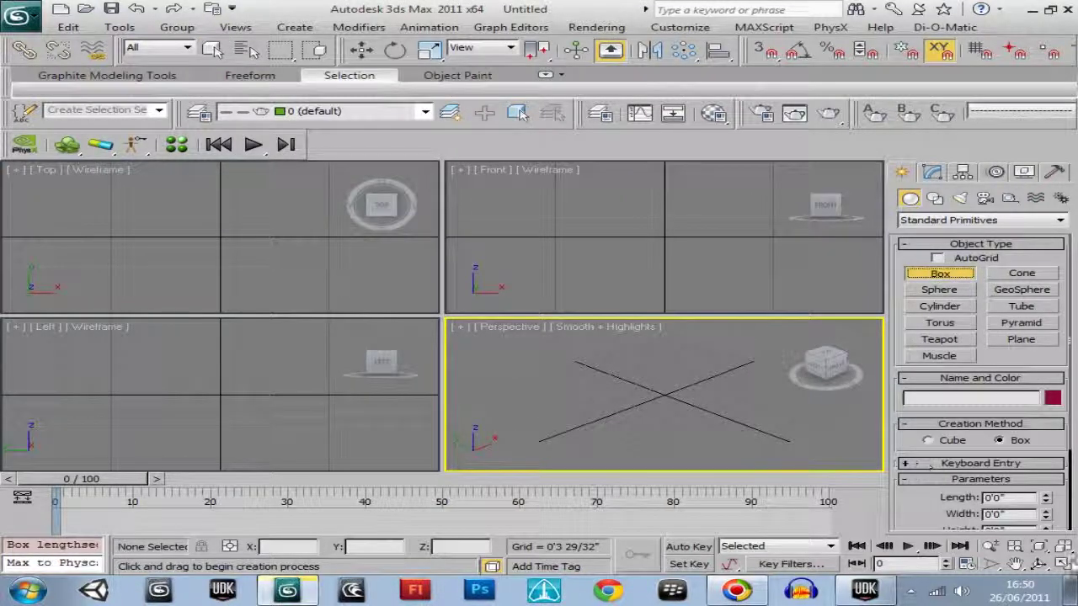
click(1064, 563)
drag(165, 326, 738, 320)
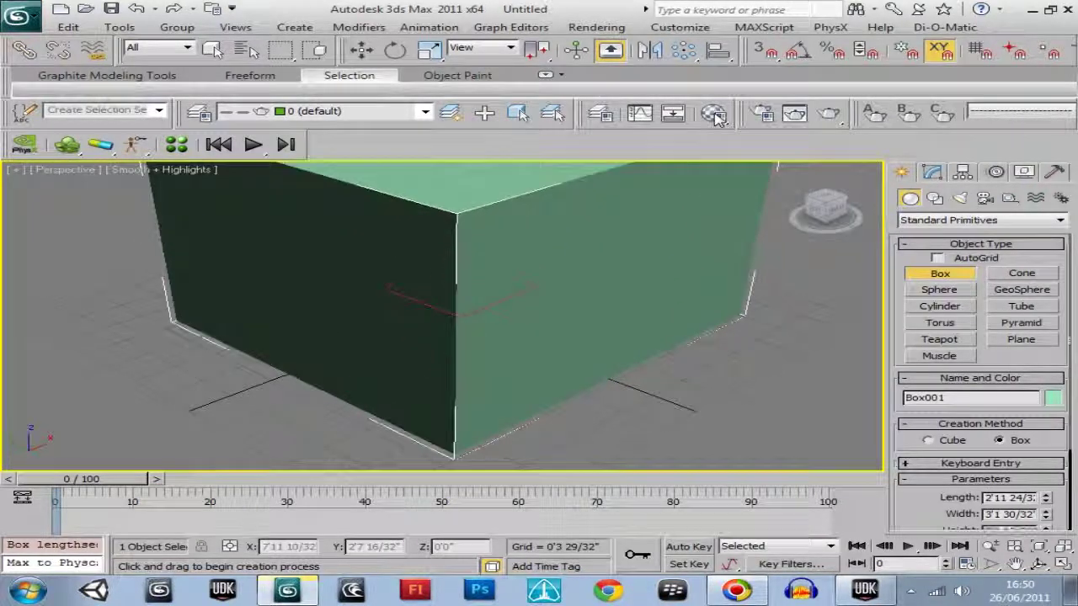
click(715, 116)
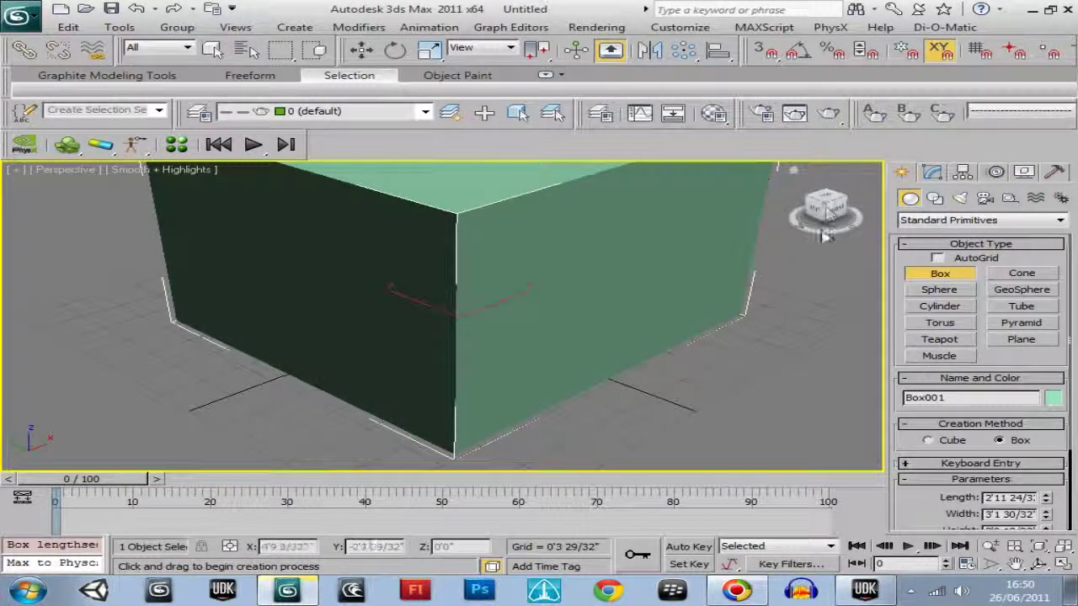
key(z)
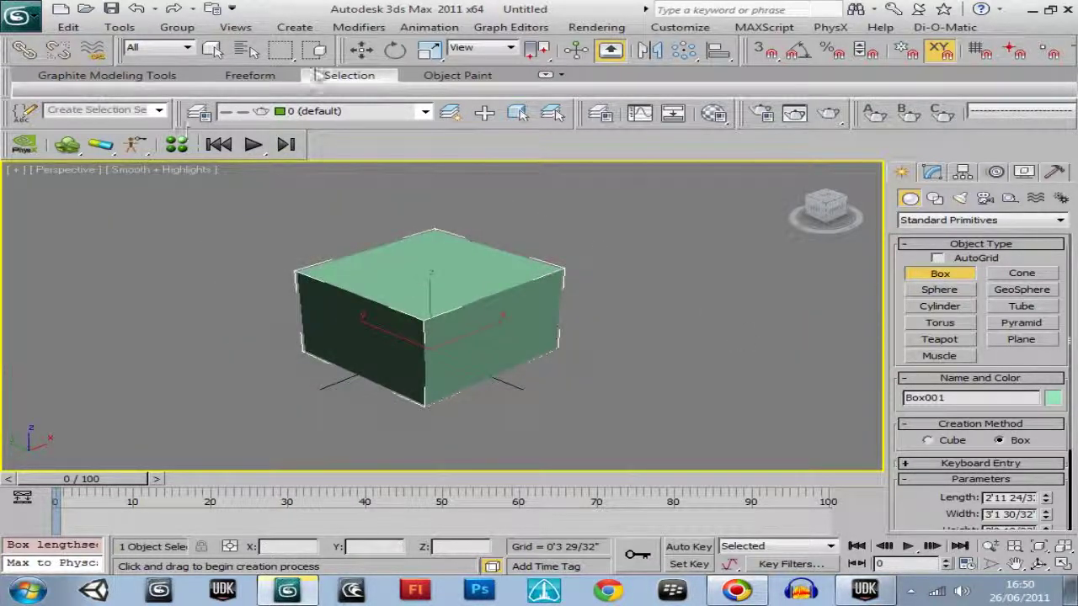
Centre the box on the grid origin by setting its X and Y position to 0
click(362, 49)
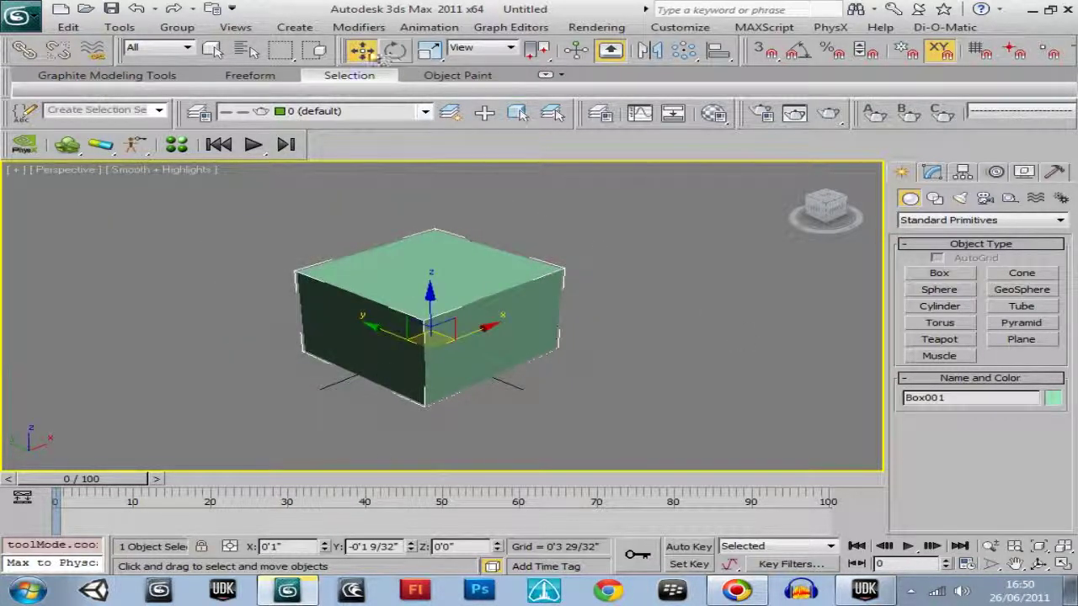
right_click(410, 547)
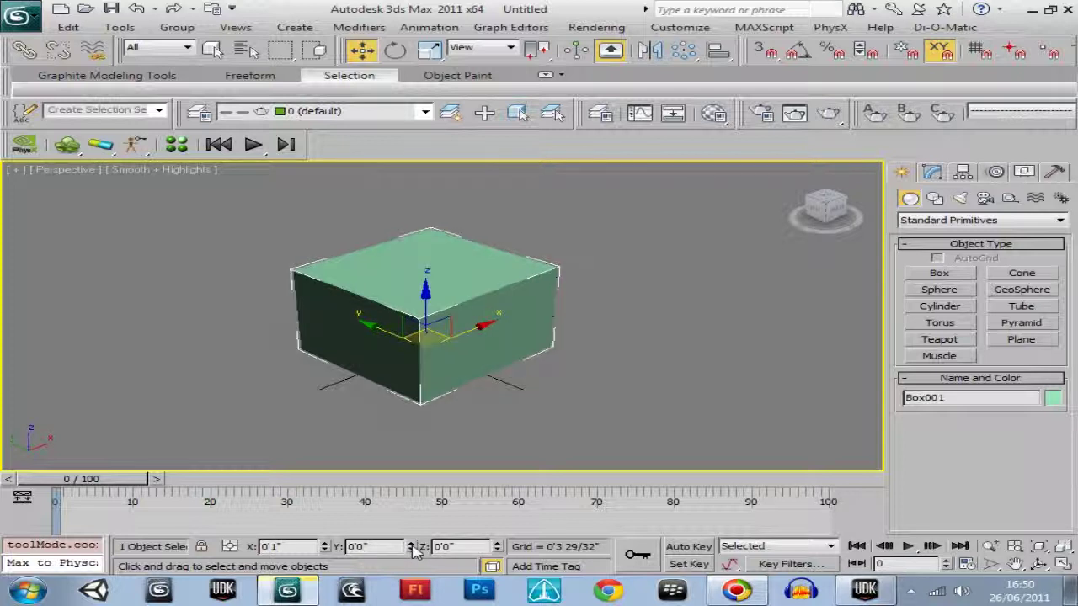
right_click(325, 546)
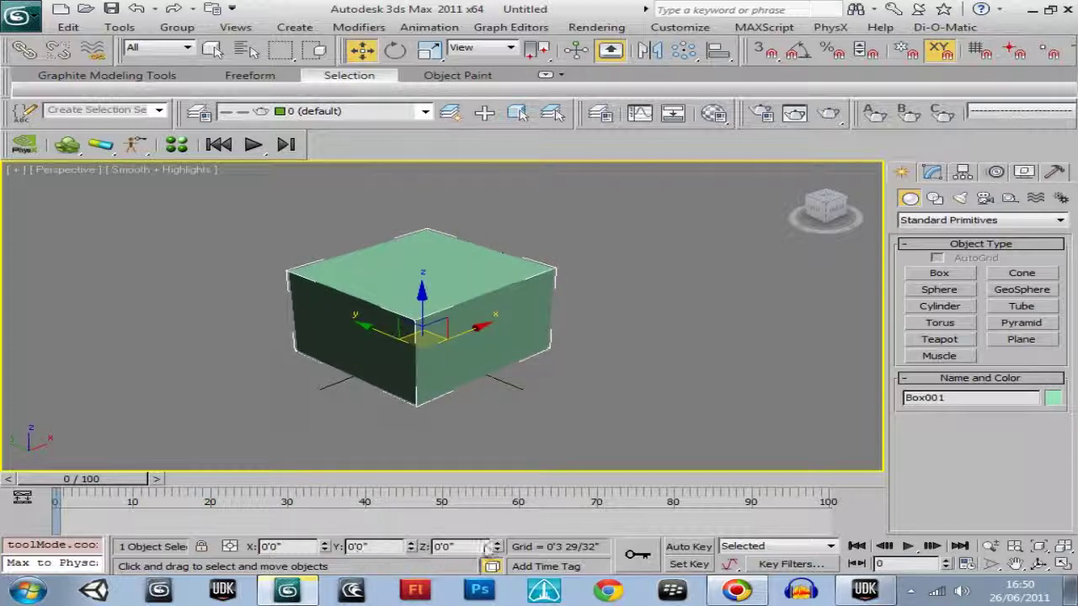
Scale the box along the Z axis to about 173 percent so it becomes taller
scroll(564, 313, up, 3)
click(832, 215)
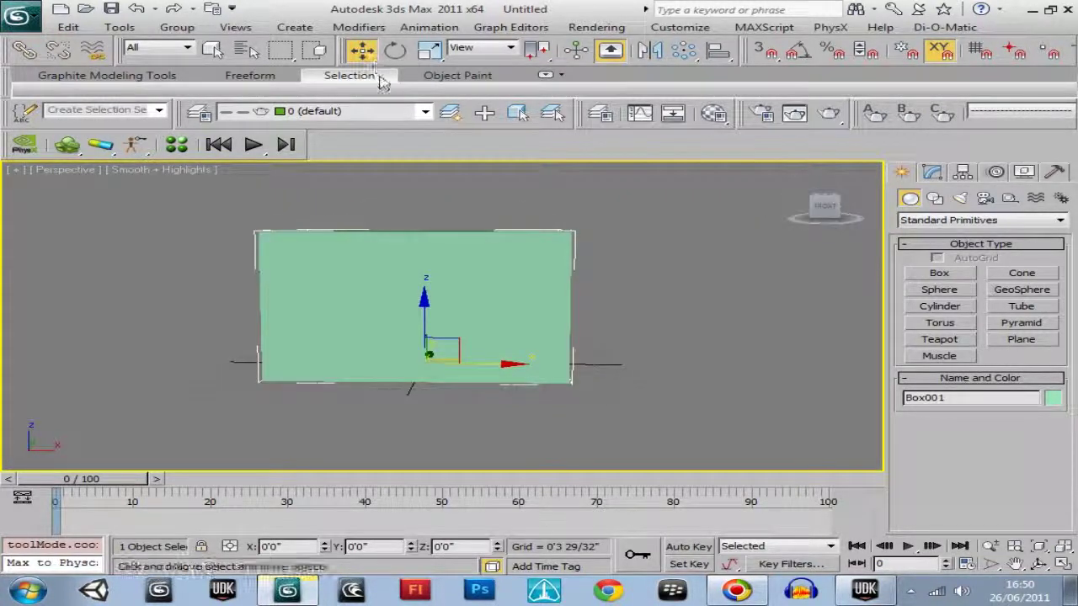
middle_drag(560, 246, 566, 266)
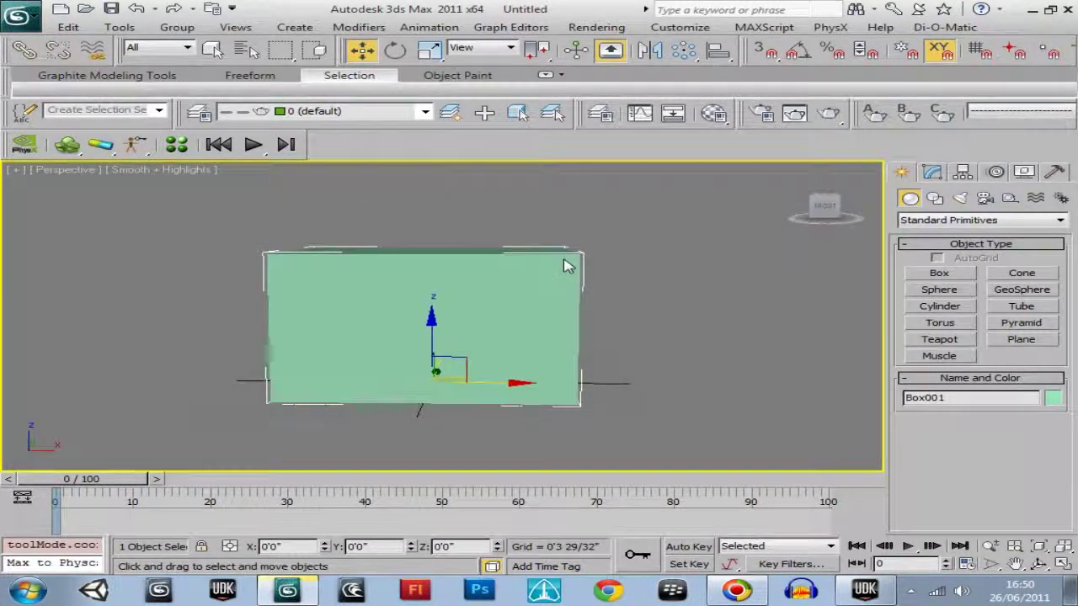
click(432, 50)
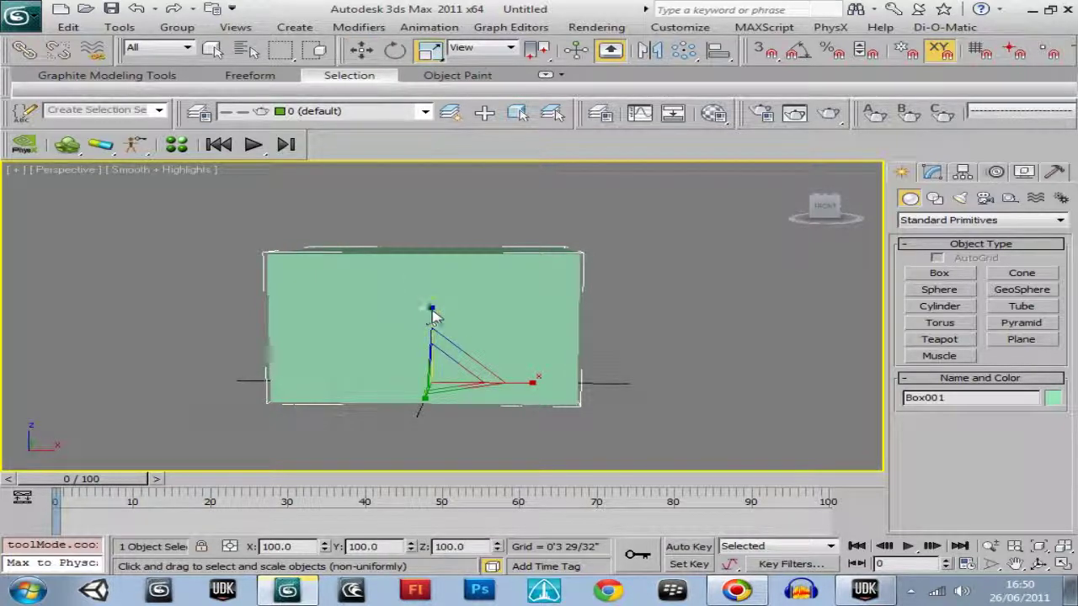
drag(433, 310, 441, 271)
middle_drag(462, 287, 472, 348)
Frame the whole box from an angled corner view and set that view as the Home view
drag(823, 207, 827, 202)
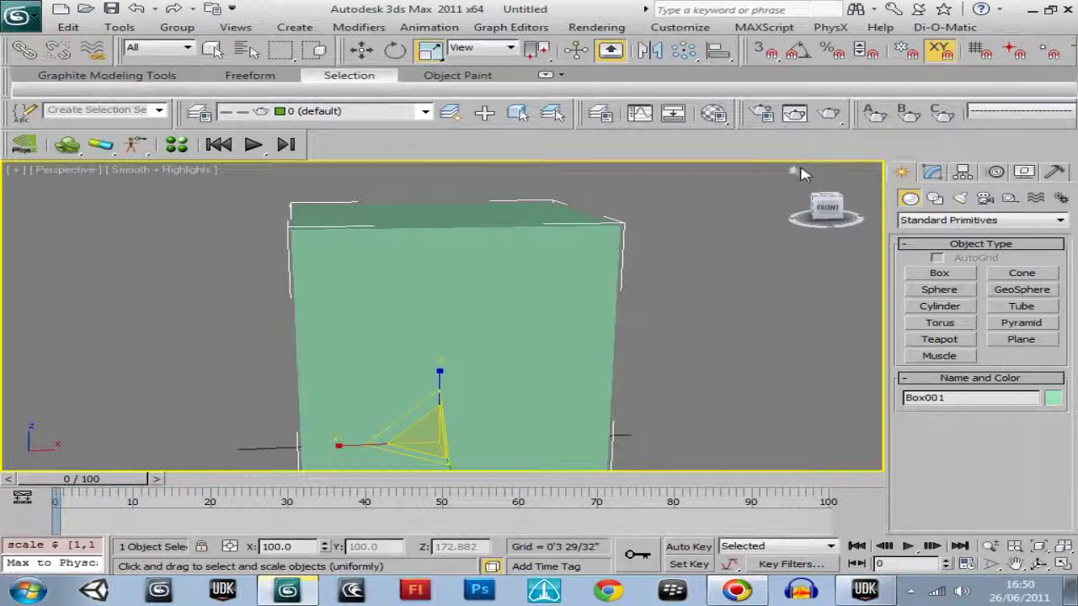
click(795, 172)
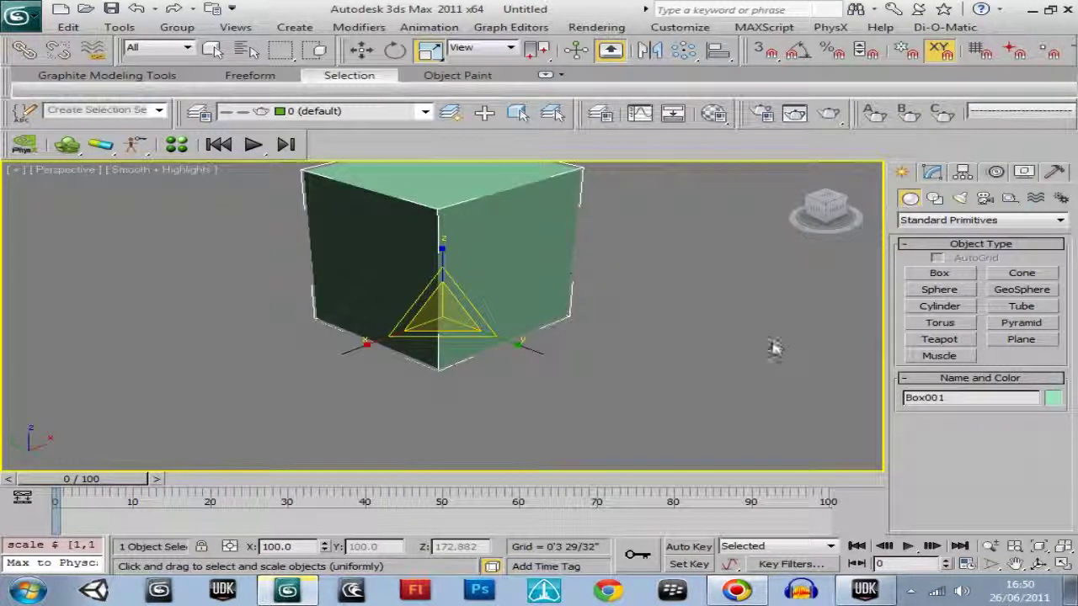
middle_drag(658, 280, 691, 332)
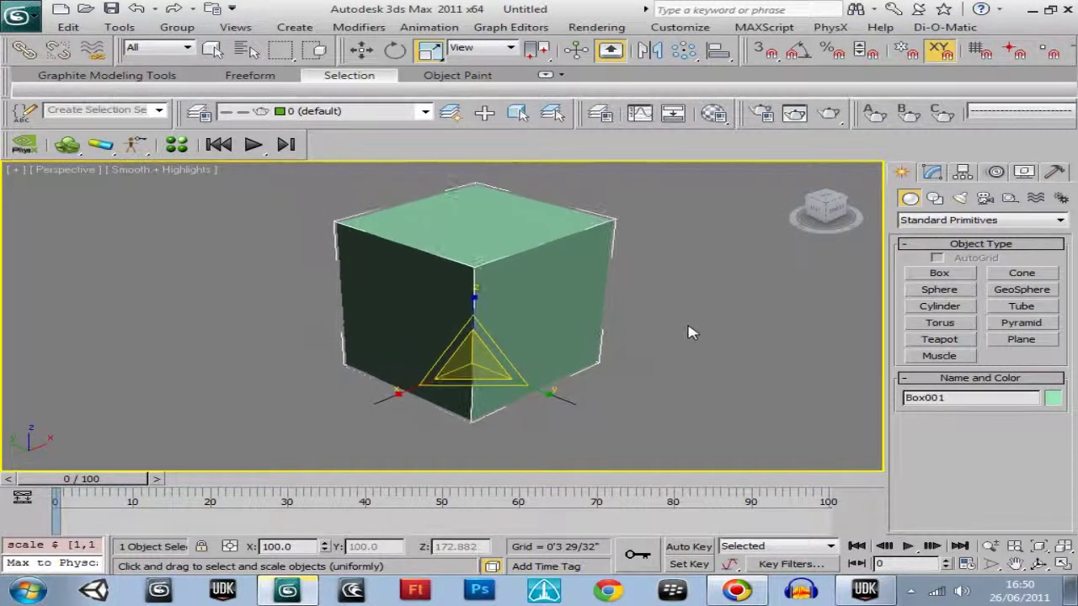
right_click(823, 217)
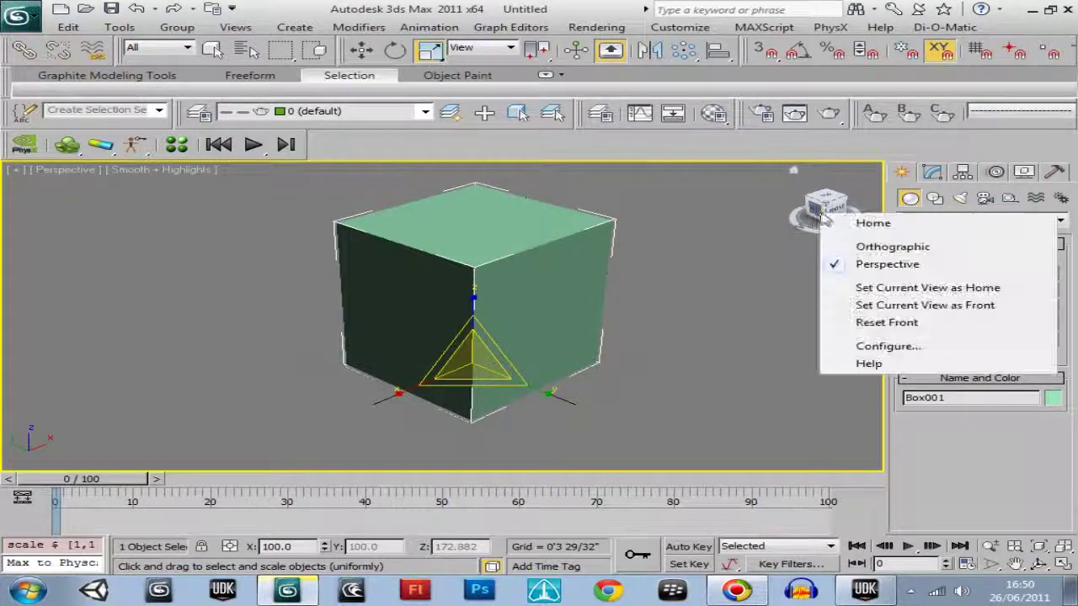
click(880, 289)
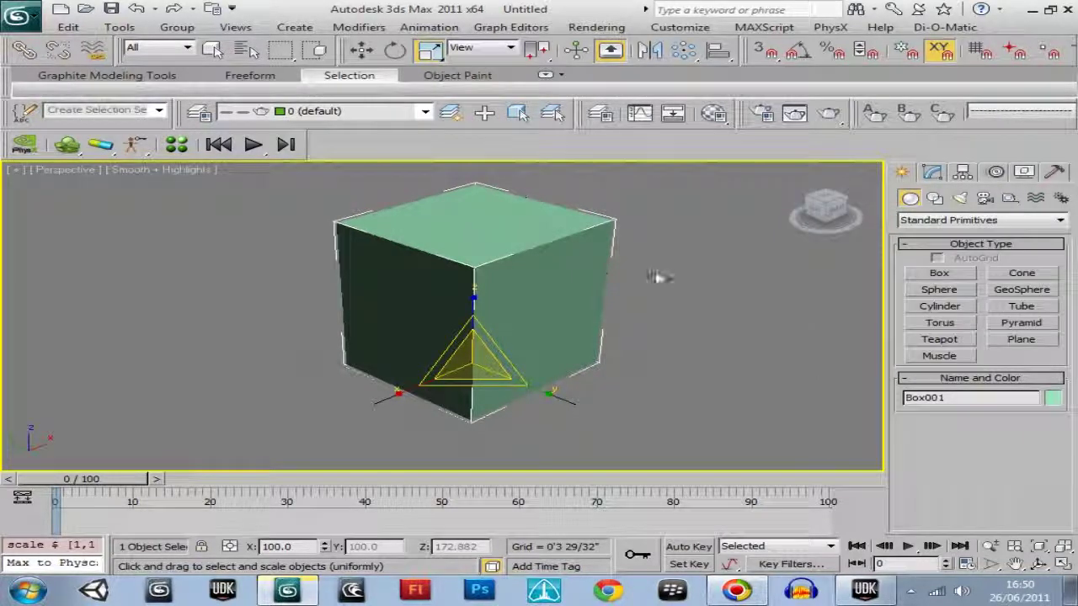
Select the box in the maximized Perspective view and convert it to an Editable Poly
click(1064, 564)
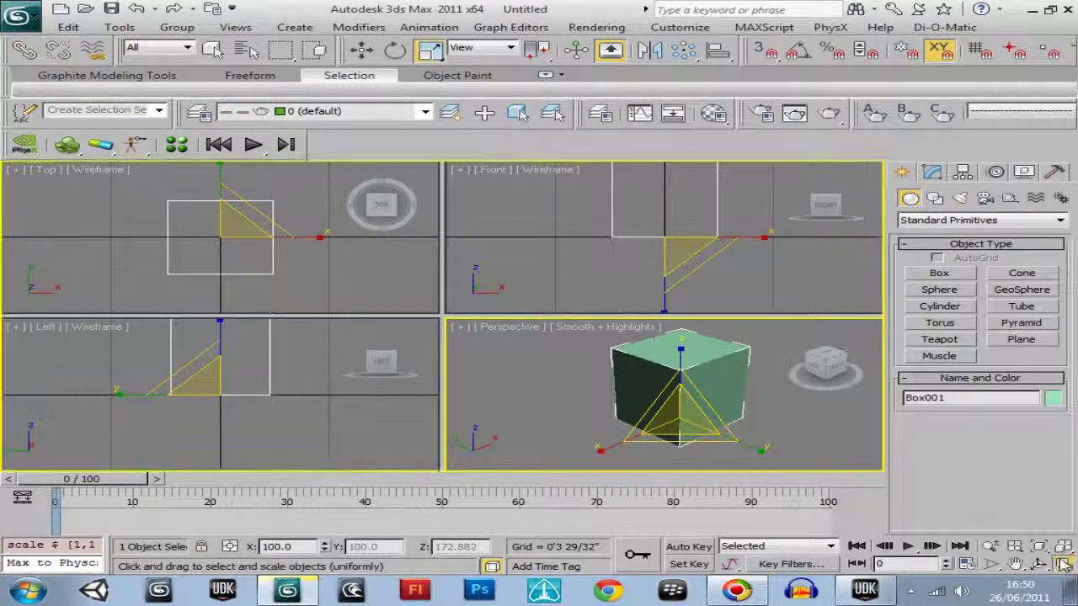
click(1064, 564)
click(623, 331)
click(534, 298)
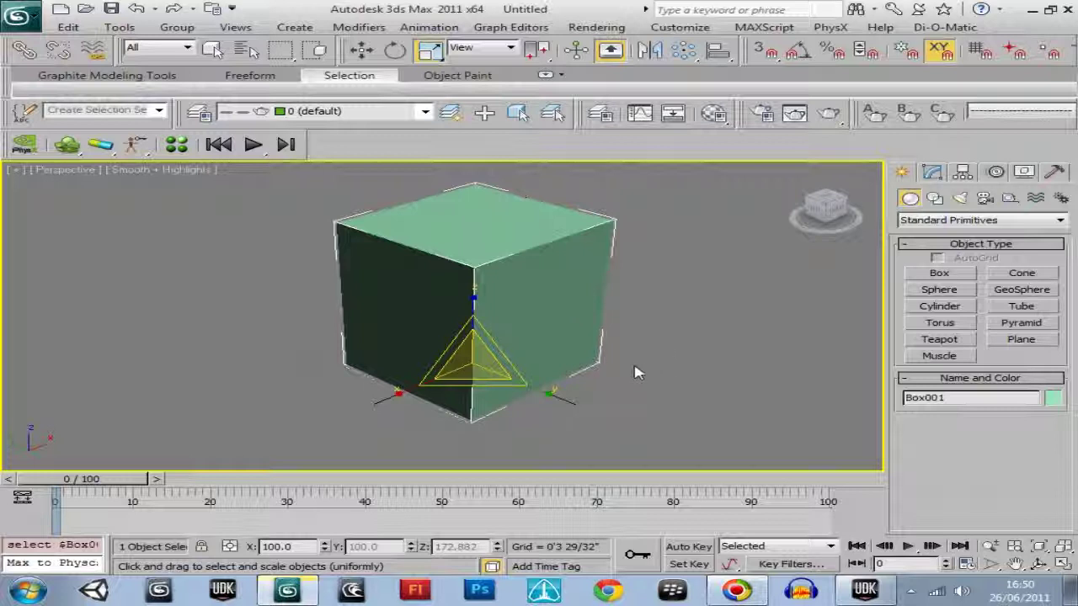
right_click(524, 288)
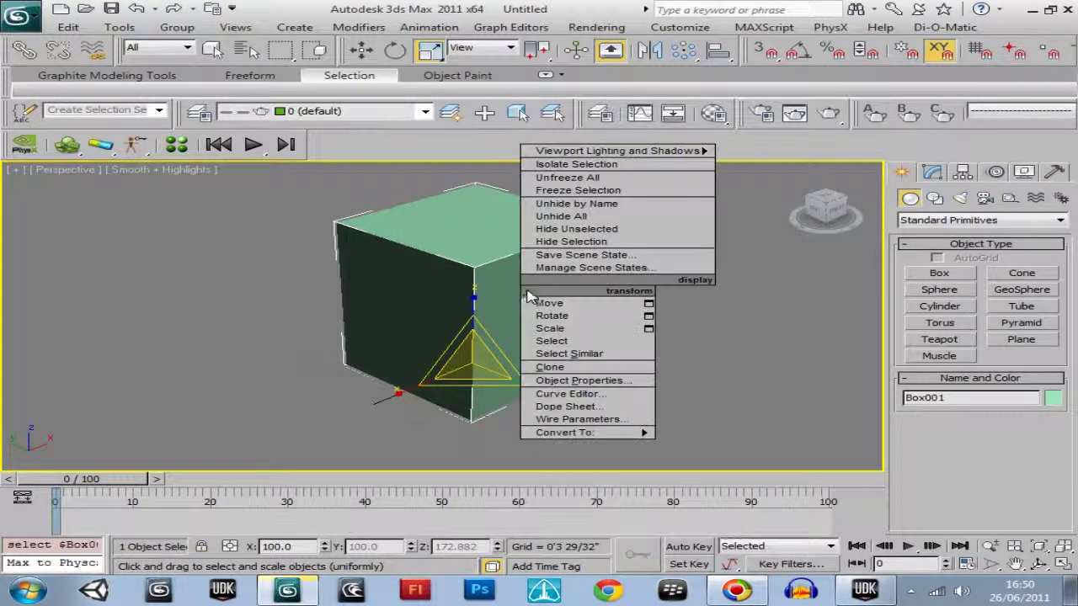
mouse_move(581, 433)
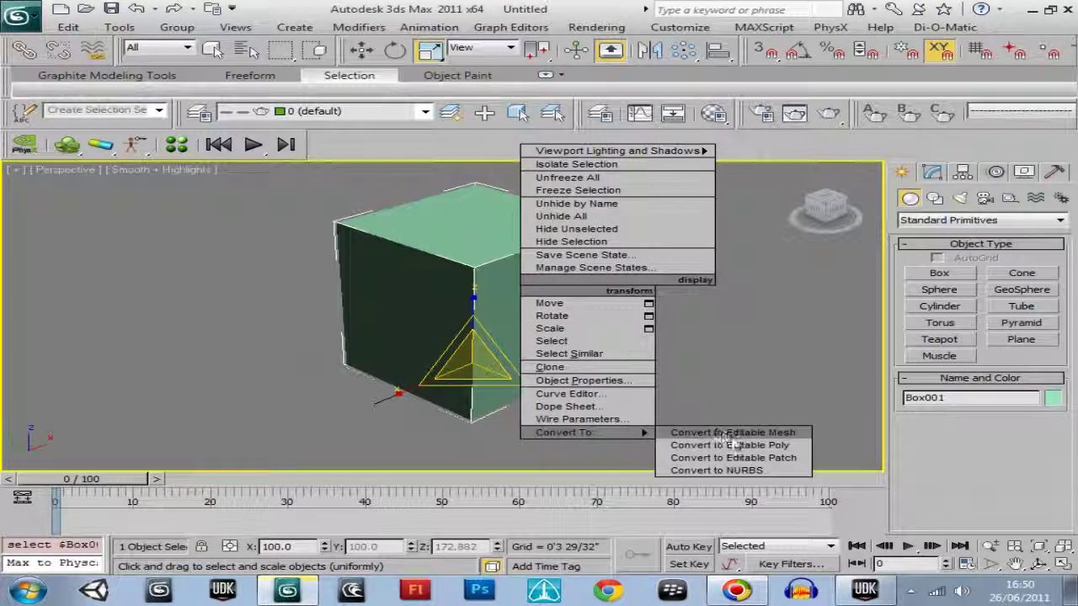
click(690, 445)
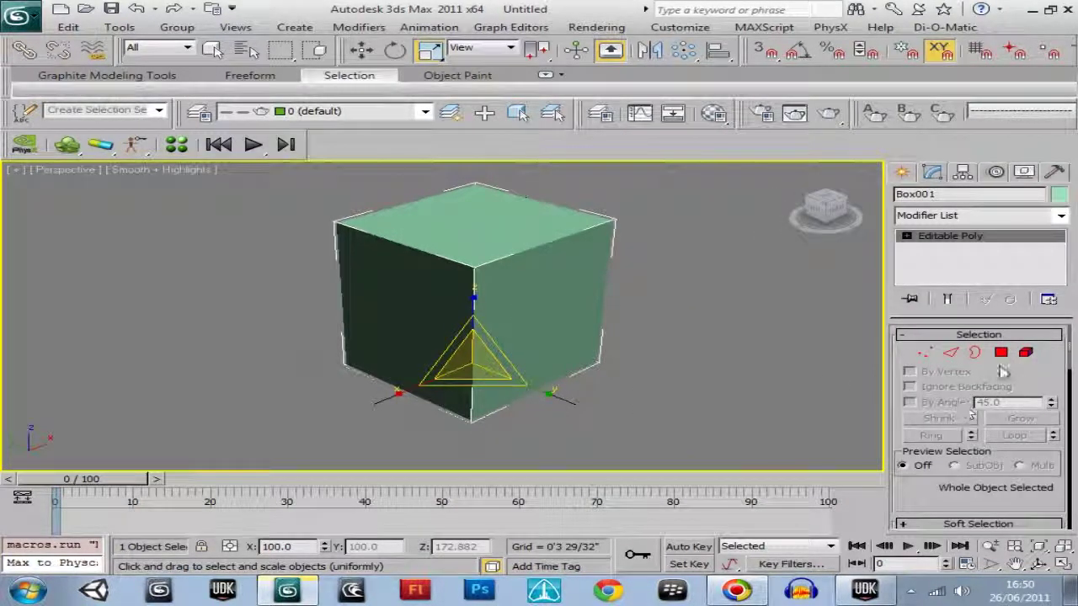
Enter Polygon sub-object mode and select the box's front face, leaving the Select tool active
click(1001, 354)
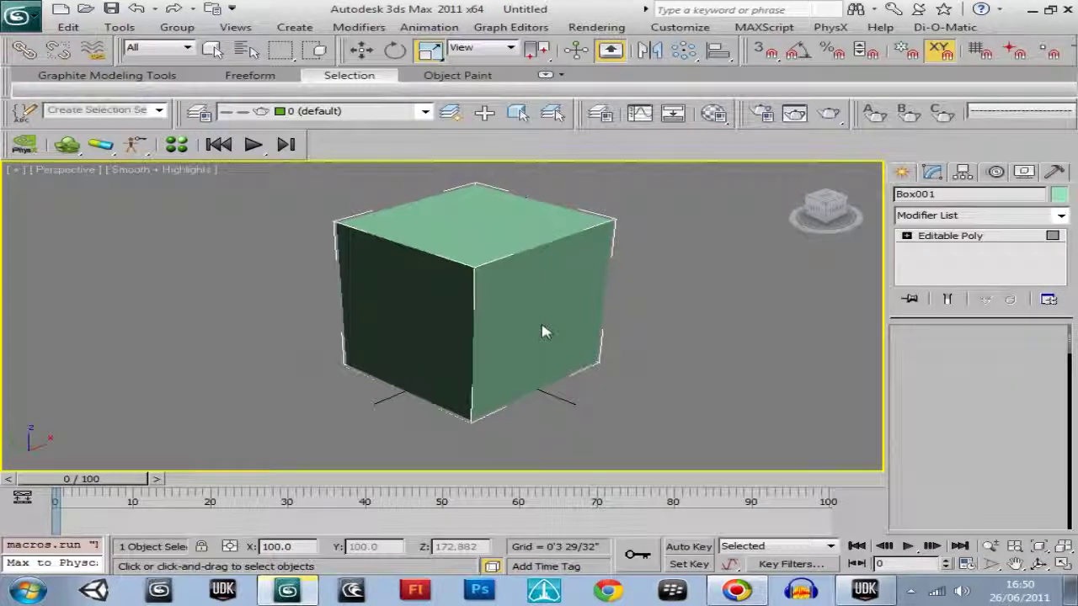
key(4)
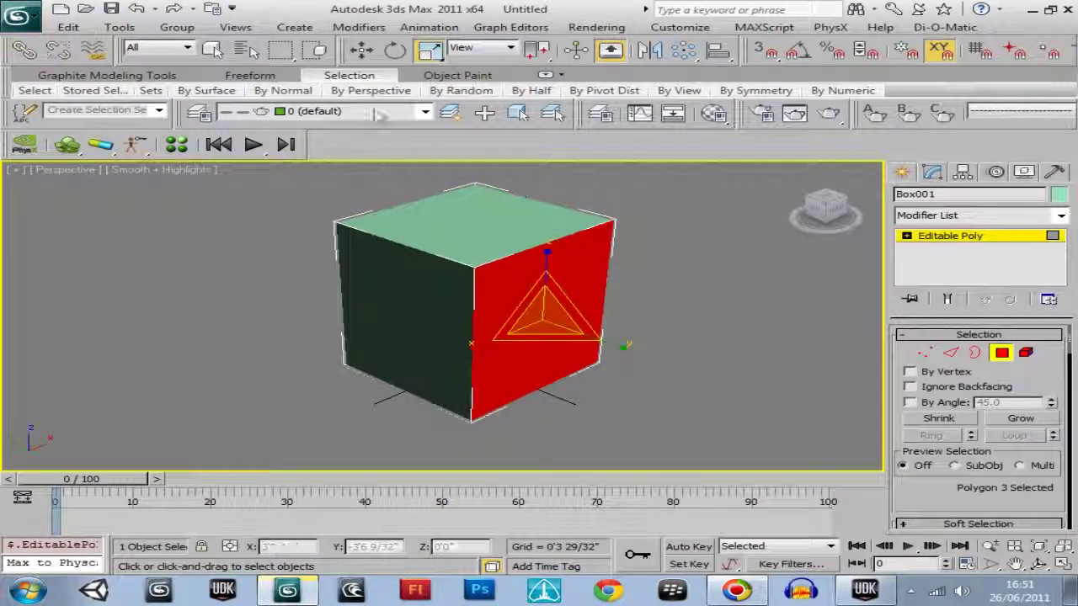
click(362, 52)
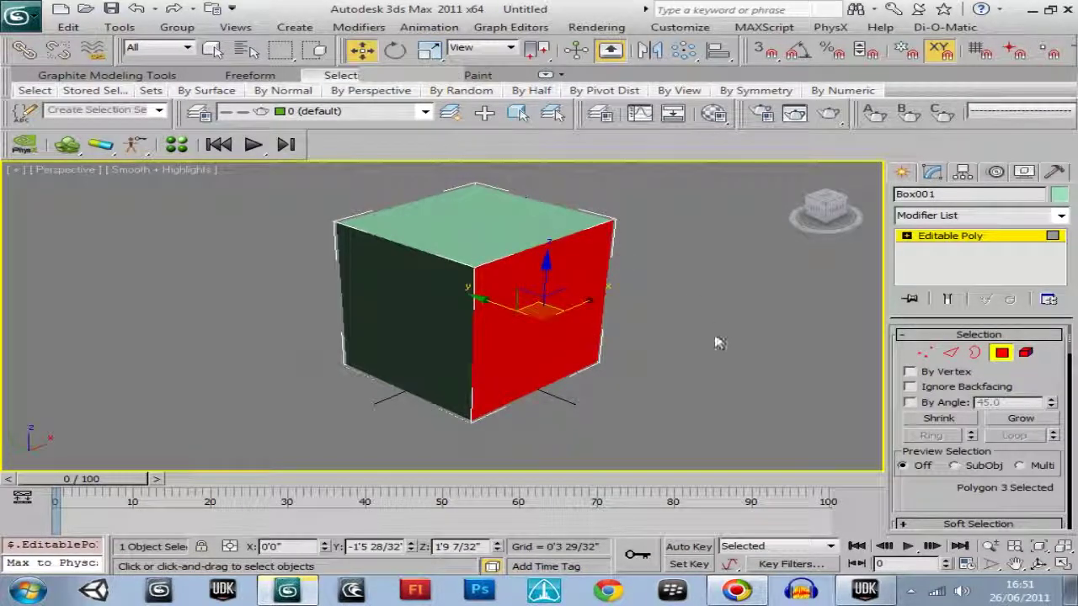
click(211, 51)
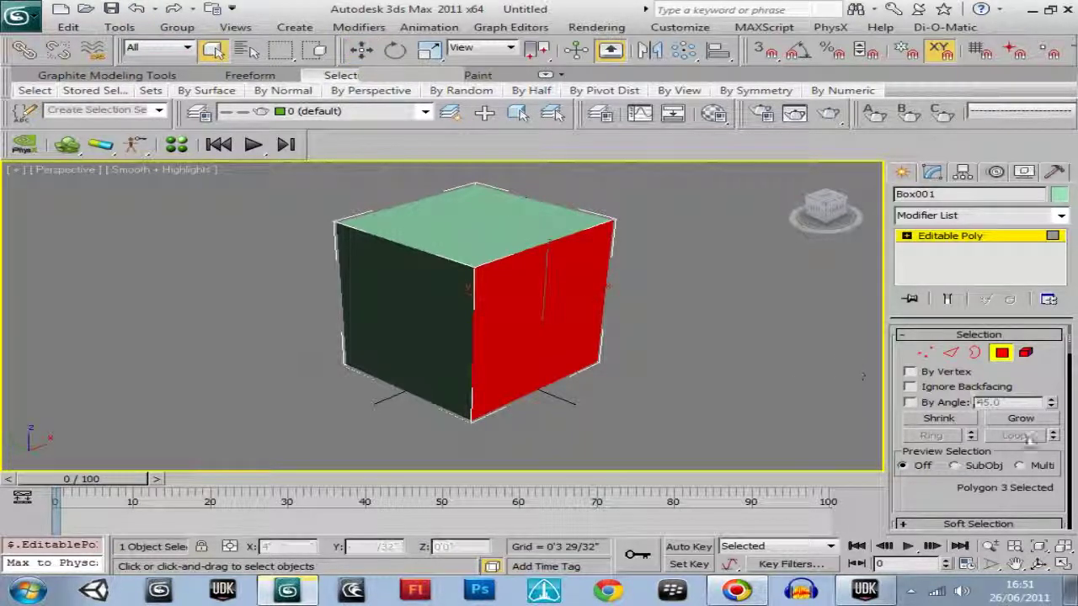
Select the box's top polygon and extrude it upward by a short distance
scroll(912, 495, down, 8)
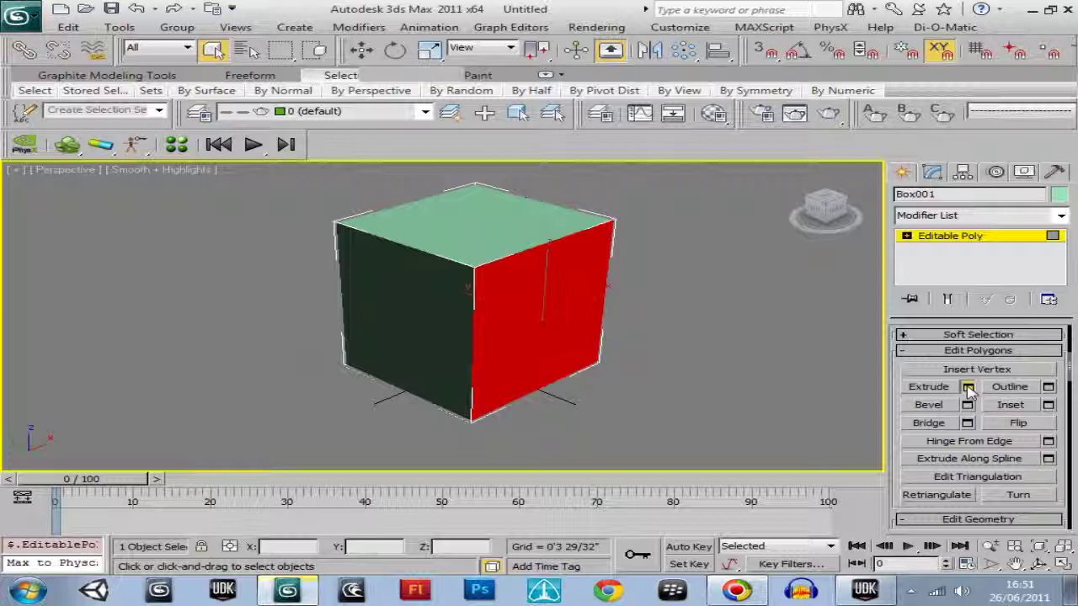
click(459, 221)
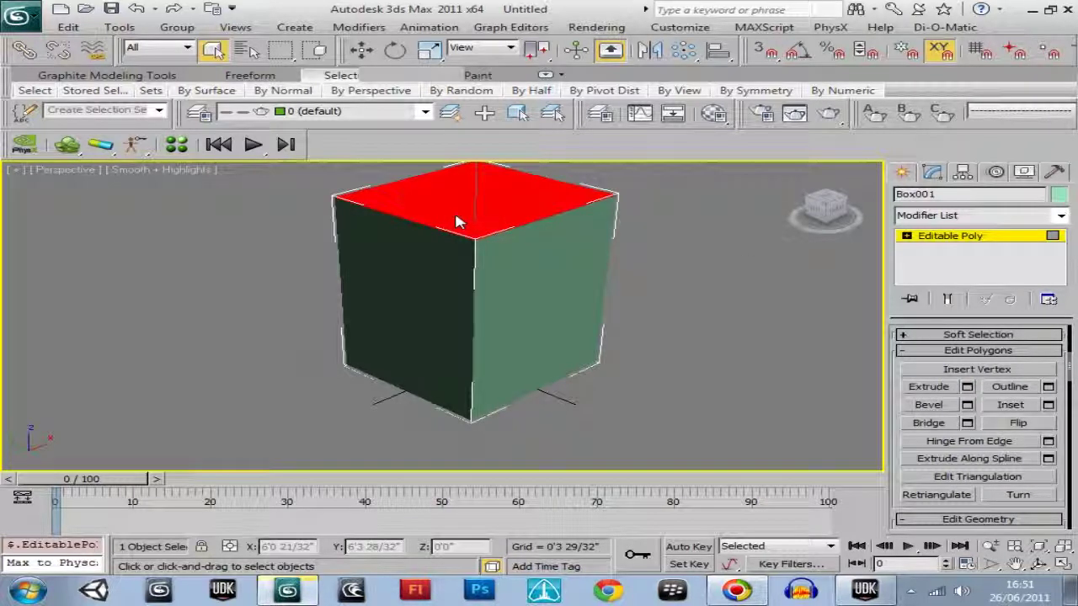
key(ctrl+z)
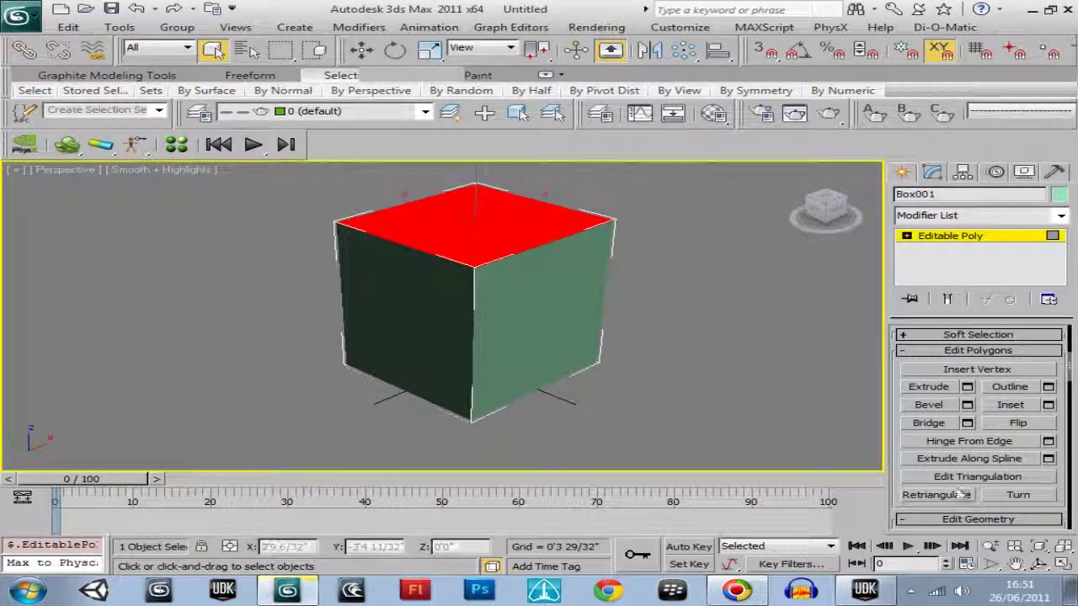
click(966, 406)
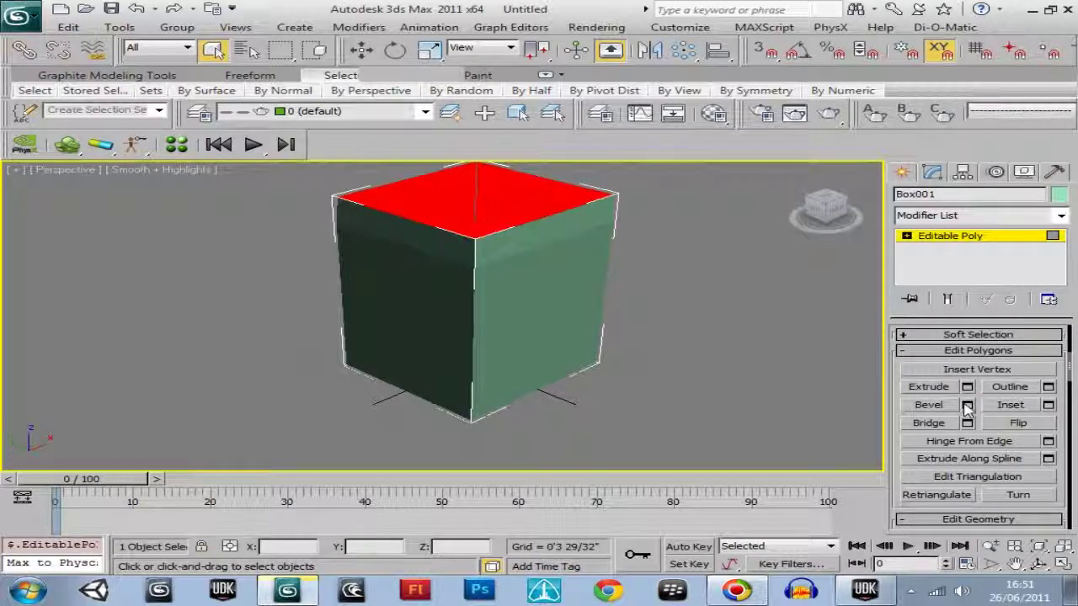
click(548, 301)
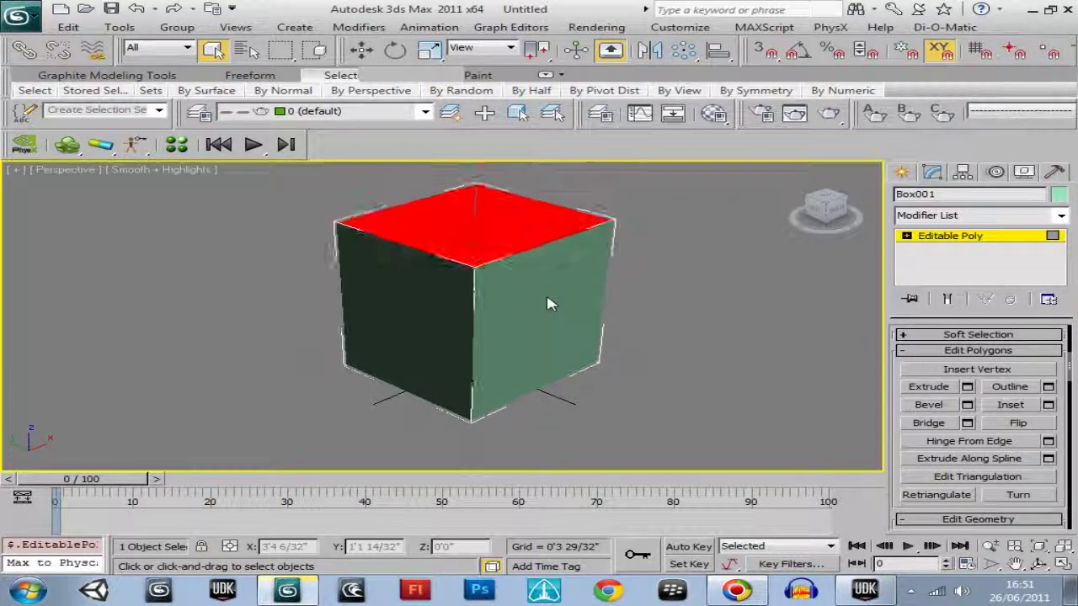
click(966, 387)
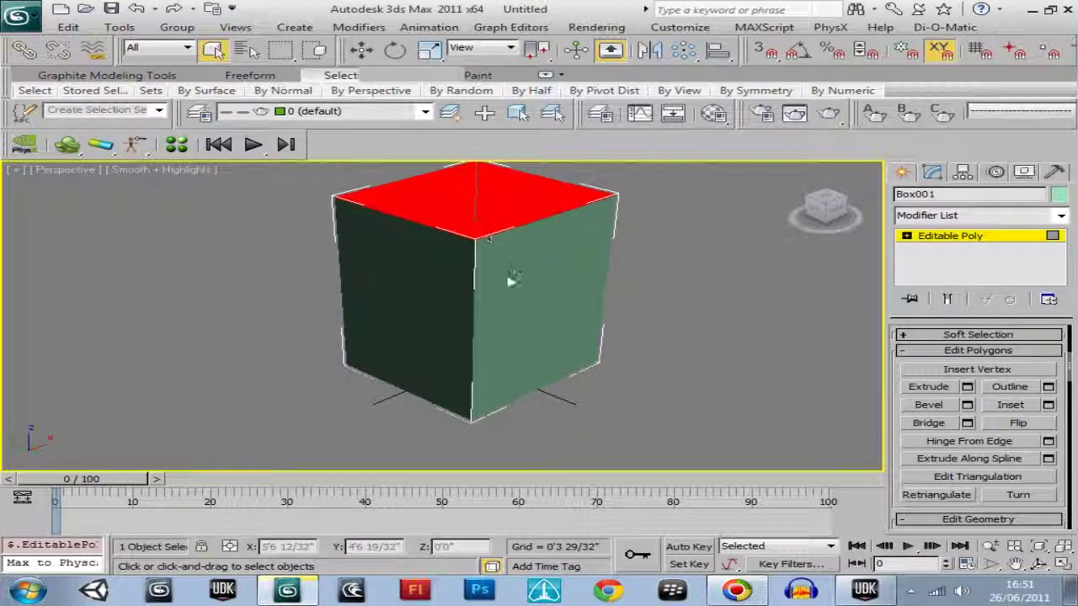
middle_drag(496, 299, 481, 312)
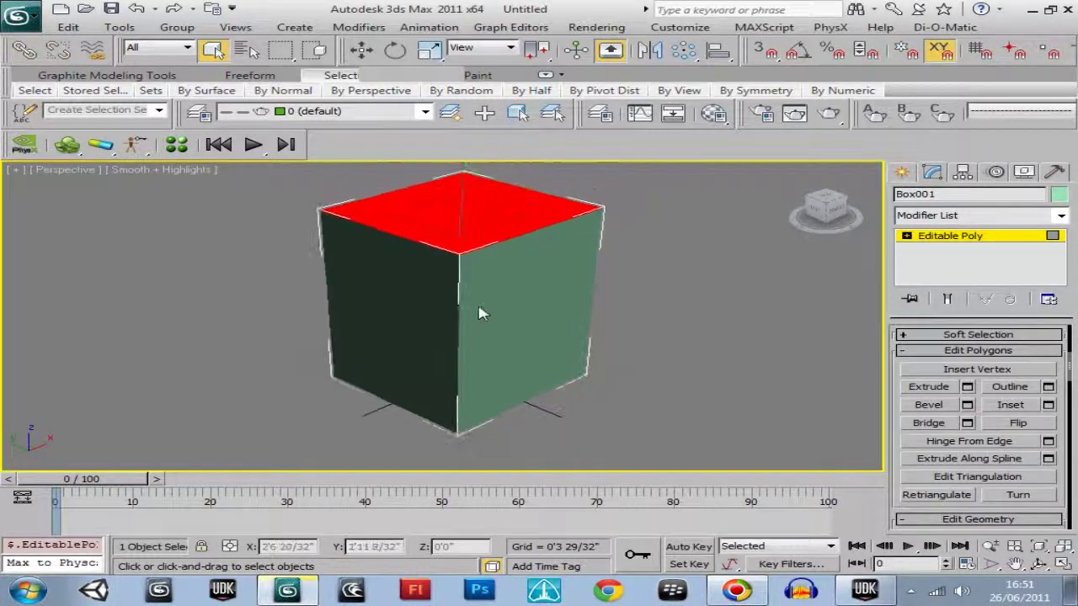
click(554, 283)
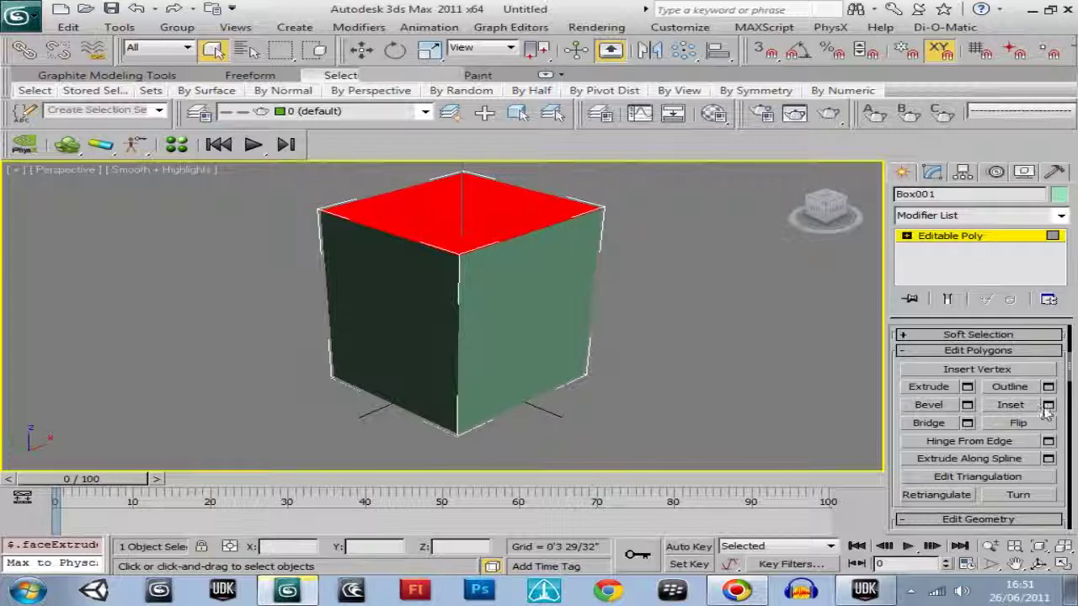
Inset the extruded top polygon slightly to leave a narrow border around its edges
scroll(658, 335, up, 3)
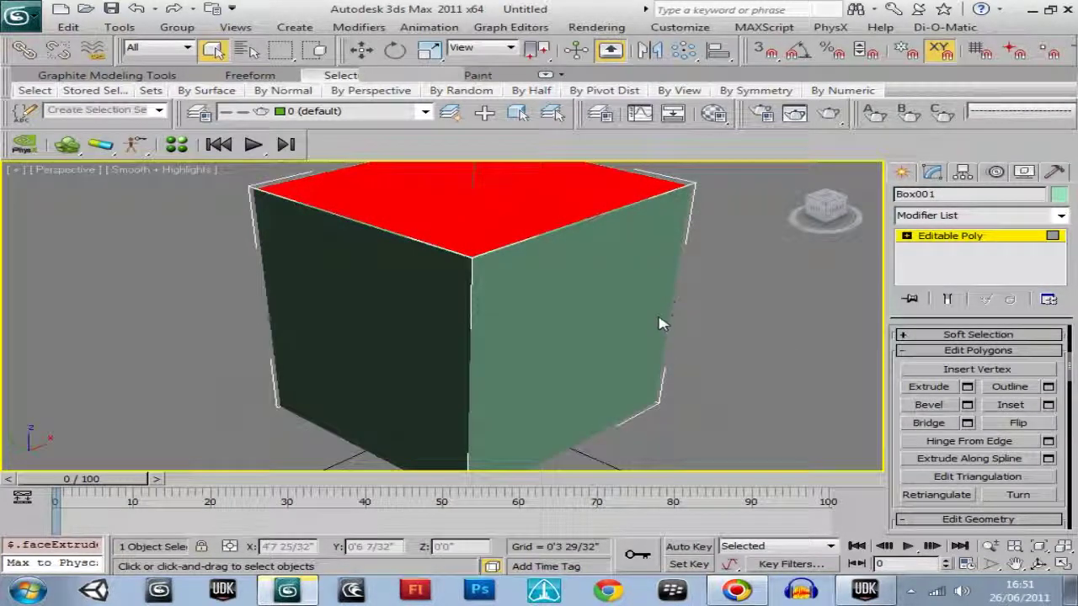
alt+middle_drag(613, 303, 505, 343)
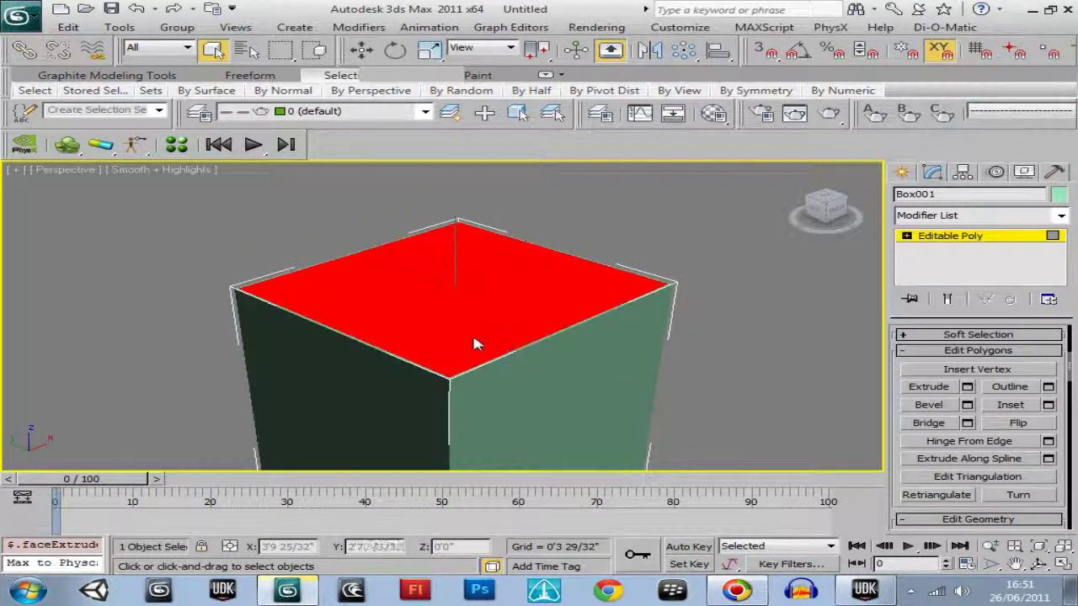
drag(476, 325, 505, 324)
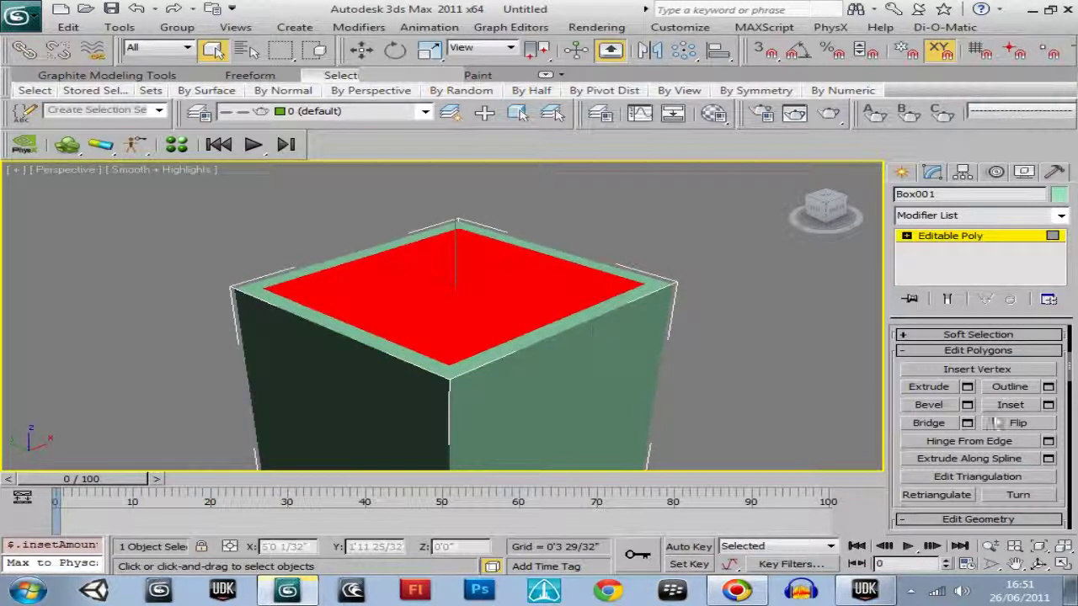
Extrude the inset top polygon inward, pushing it down to form a shallow recess inside the border
click(467, 341)
click(930, 389)
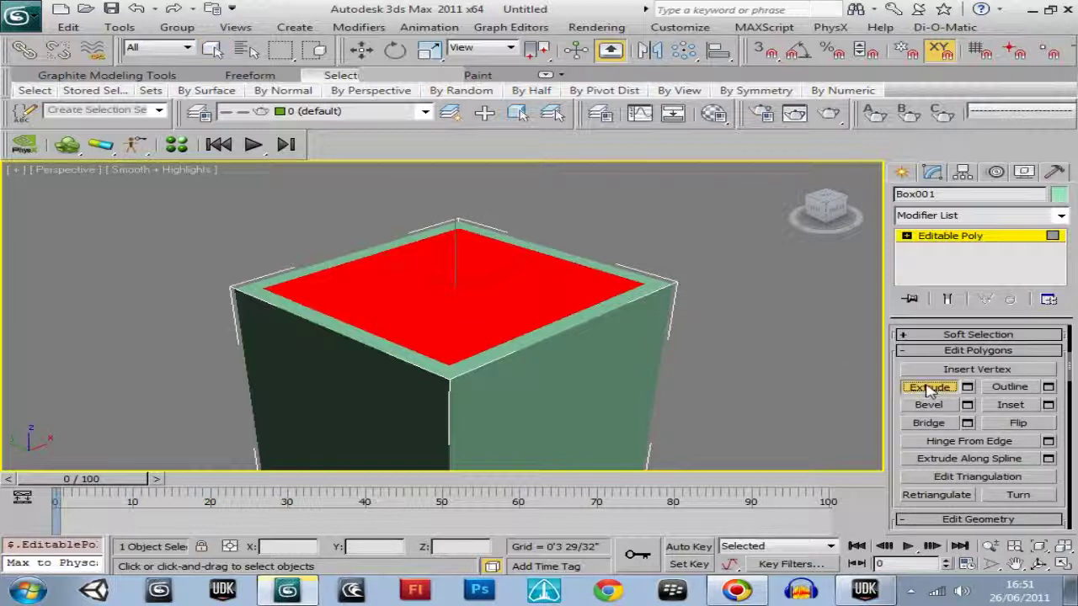
click(966, 388)
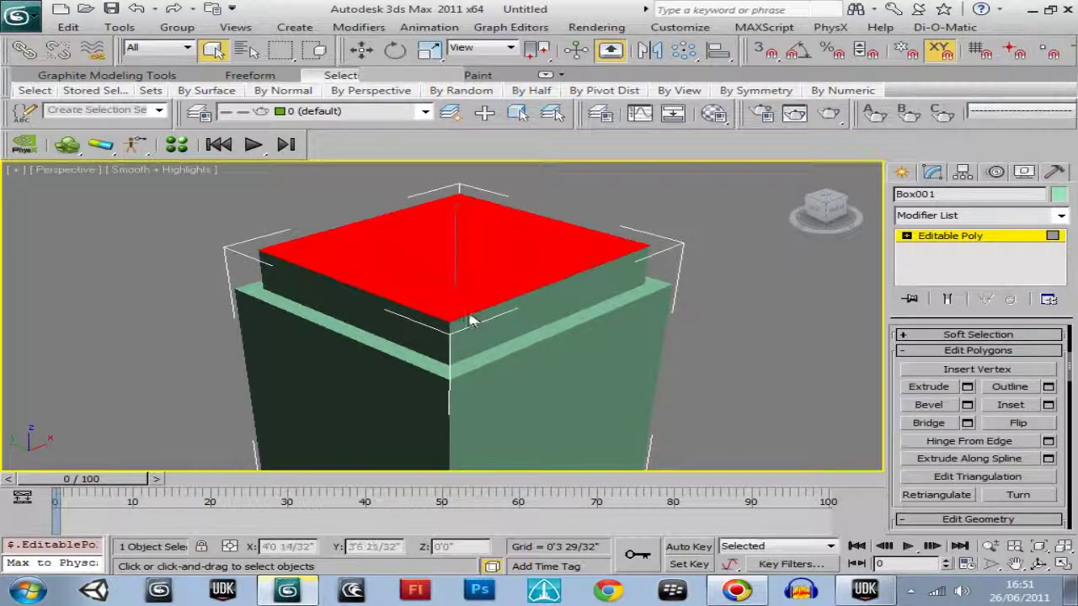
drag(471, 320, 348, 349)
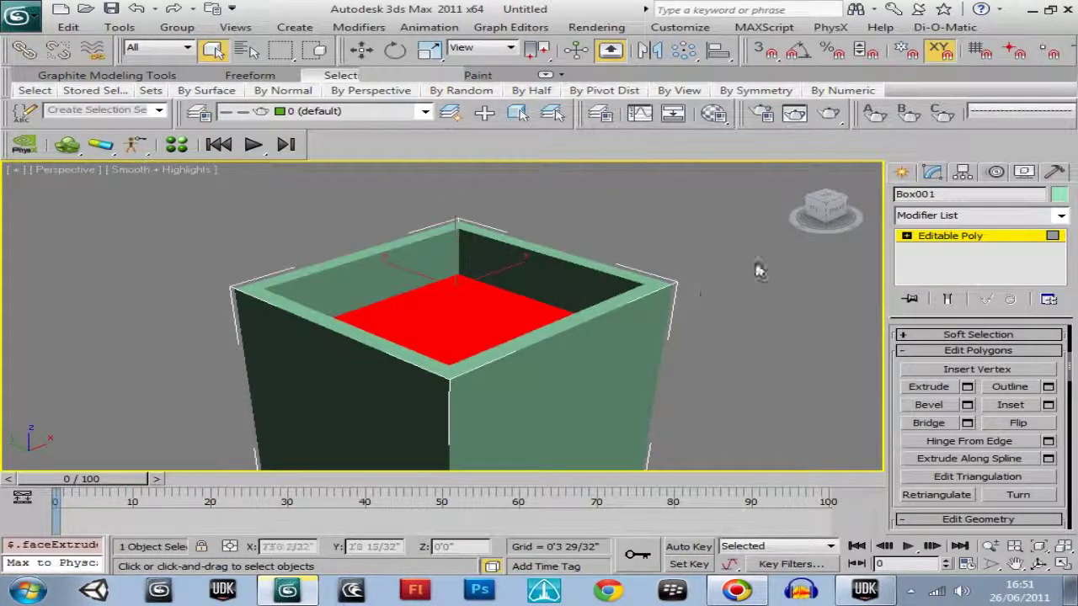
Display the model in Wireframe and extrude the recess polygon further down until it sits just above the box's base
click(822, 215)
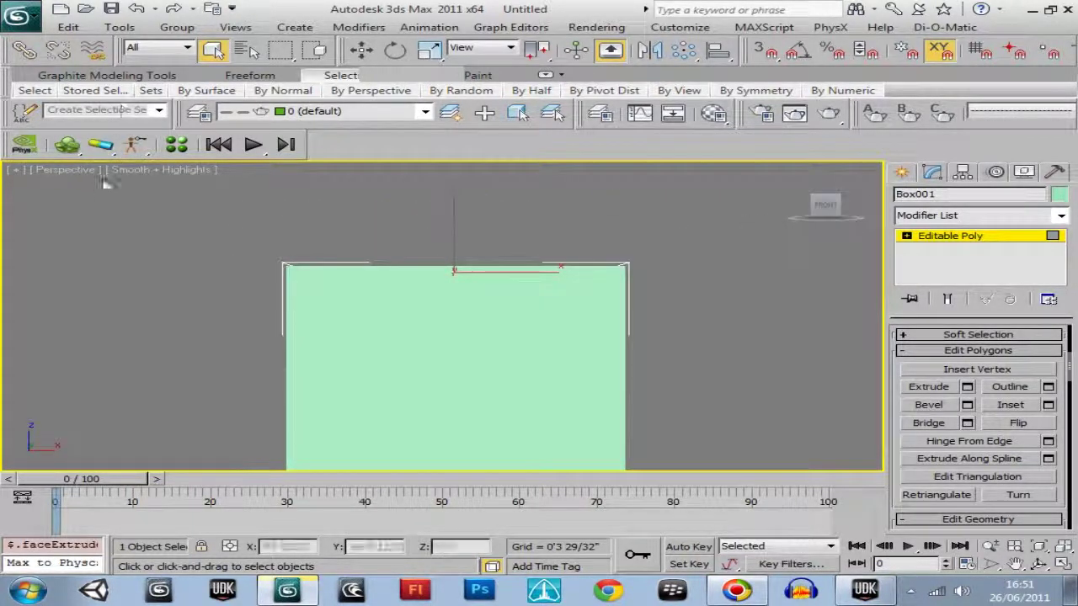
click(152, 171)
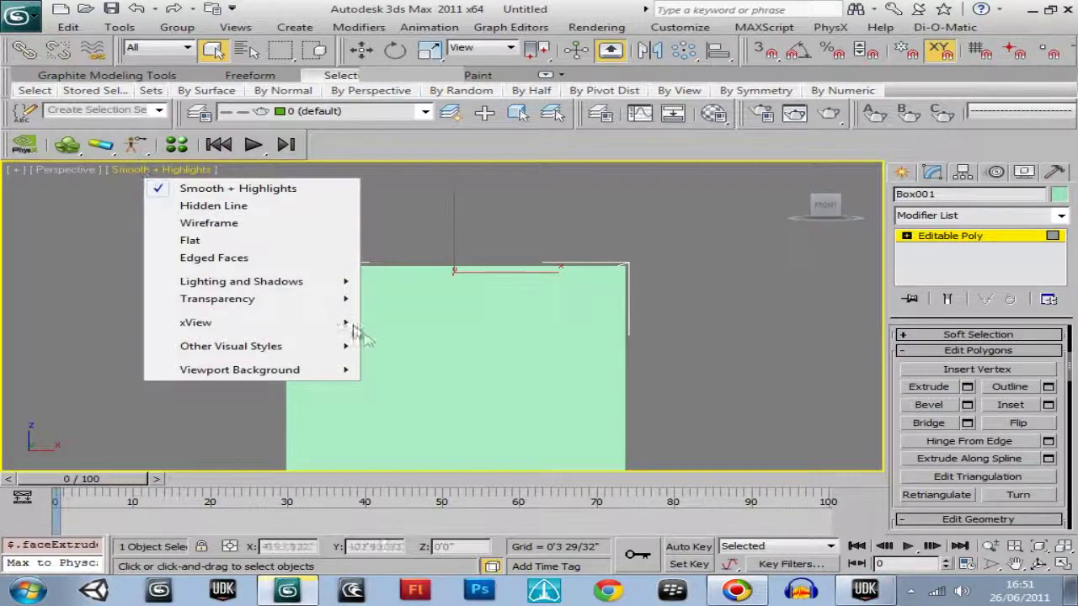
click(210, 223)
scroll(344, 308, down, 5)
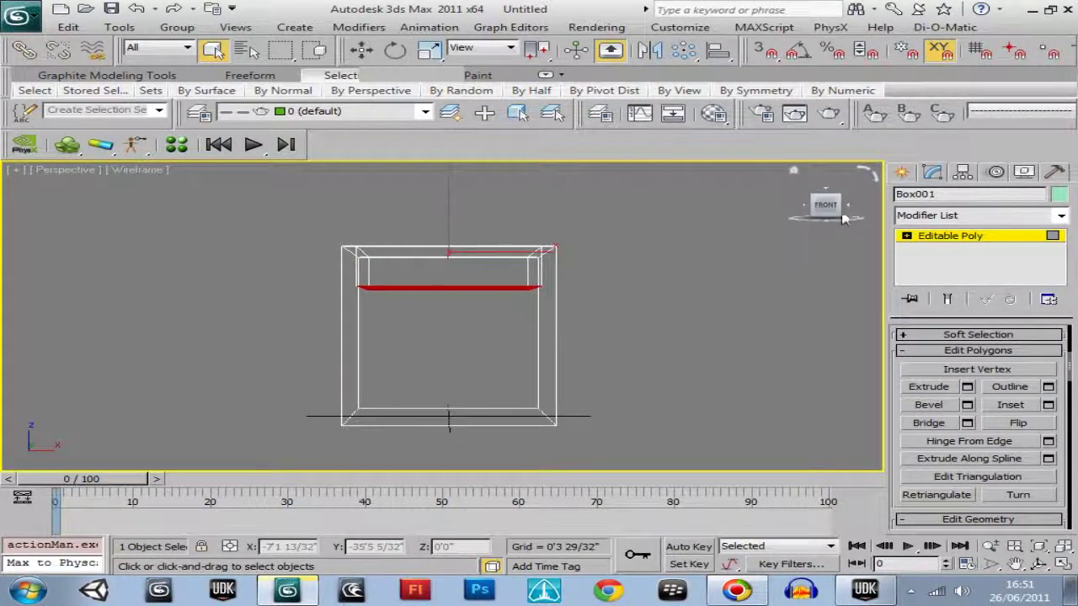
drag(830, 214, 842, 216)
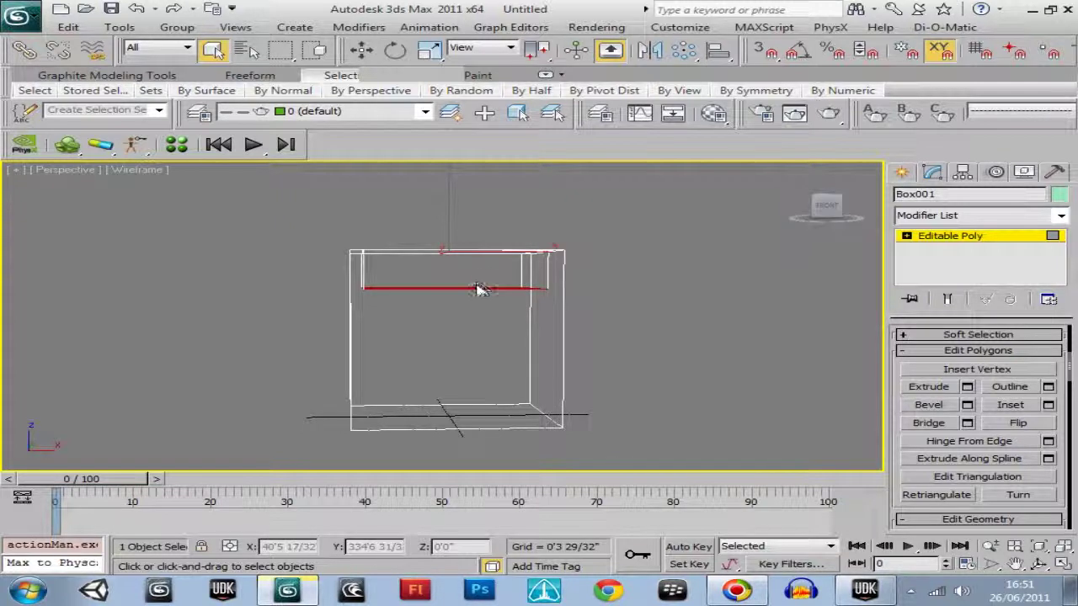
drag(471, 282, 233, 296)
Select the box's front face and inset it to form a smaller rectangle in its middle
click(825, 205)
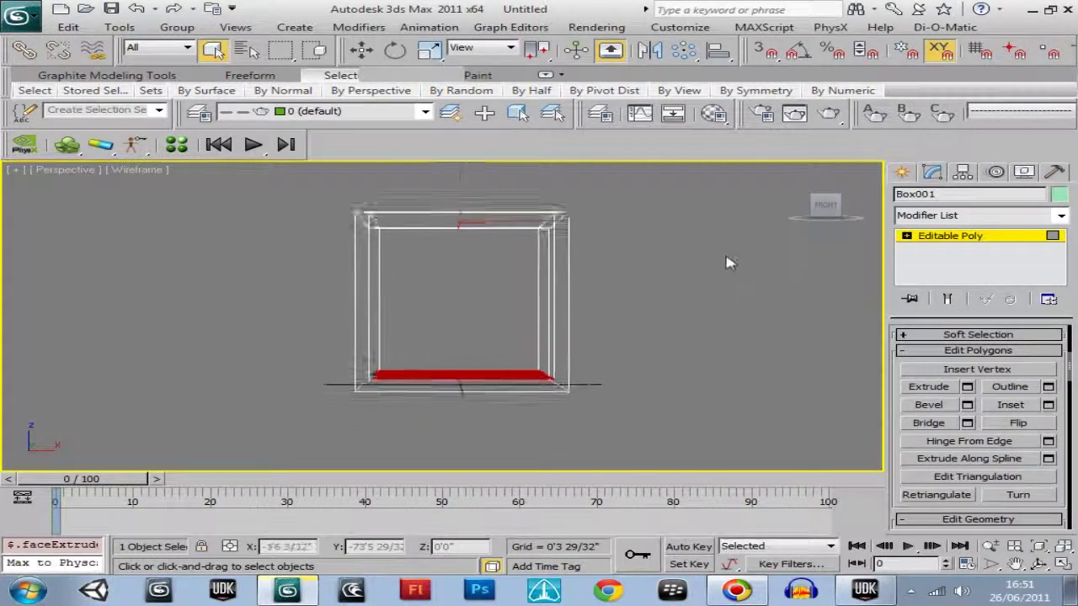
mouse_move(720, 255)
middle_down()
mouse_move(715, 245)
mouse_move(719, 272)
middle_up()
click(825, 198)
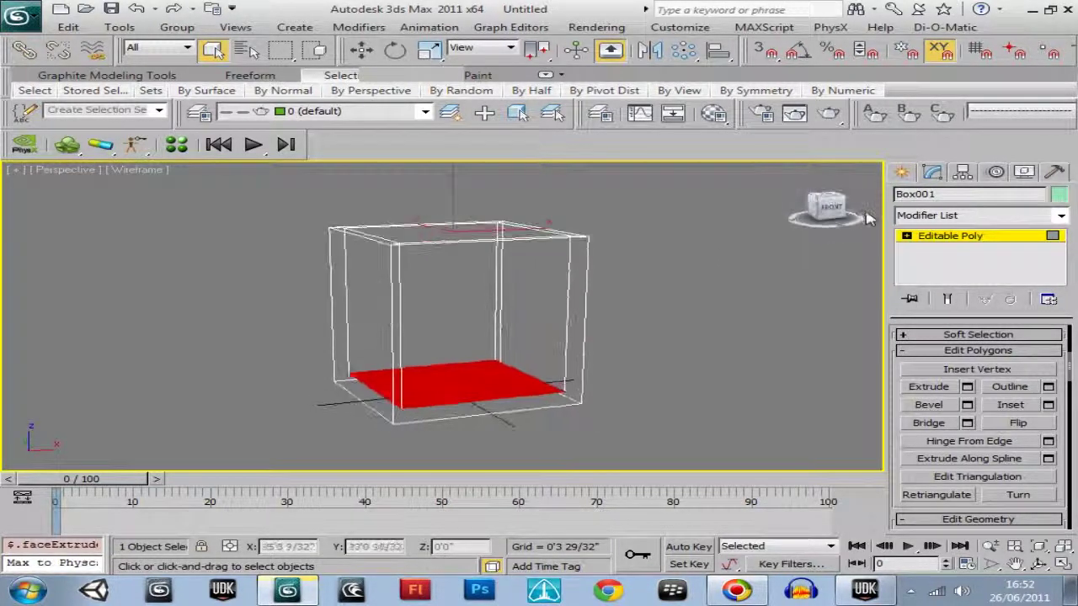
click(463, 299)
middle_drag(663, 298, 595, 334)
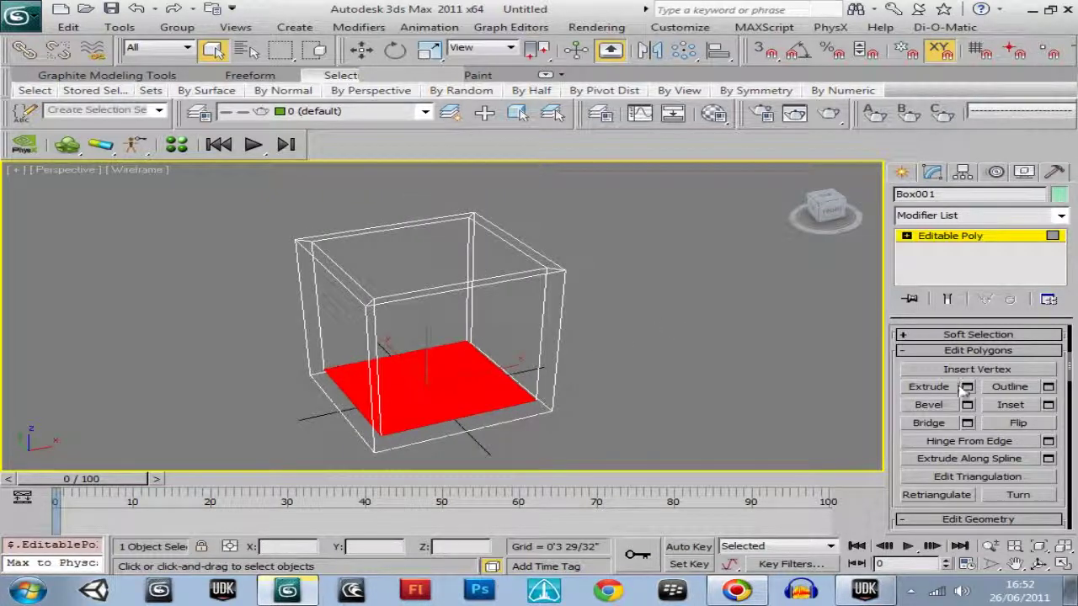
click(495, 358)
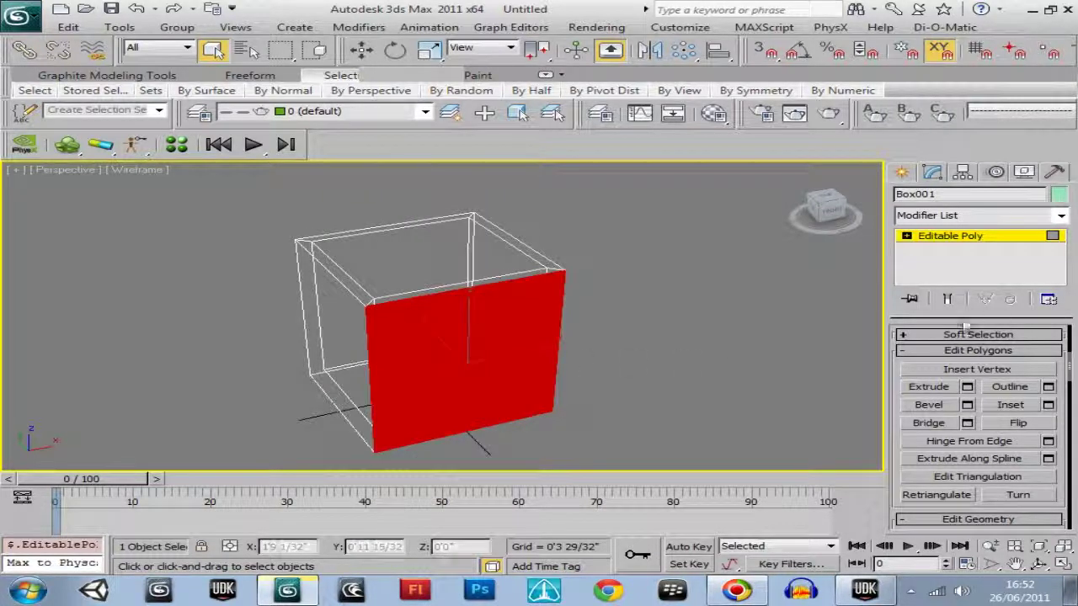
click(1048, 408)
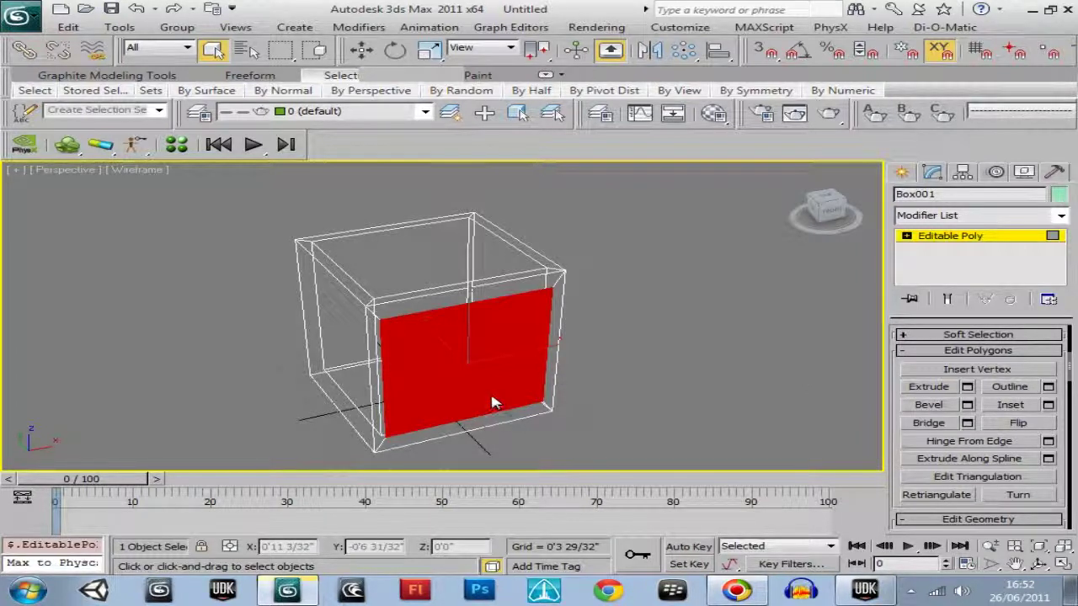
drag(493, 405, 542, 402)
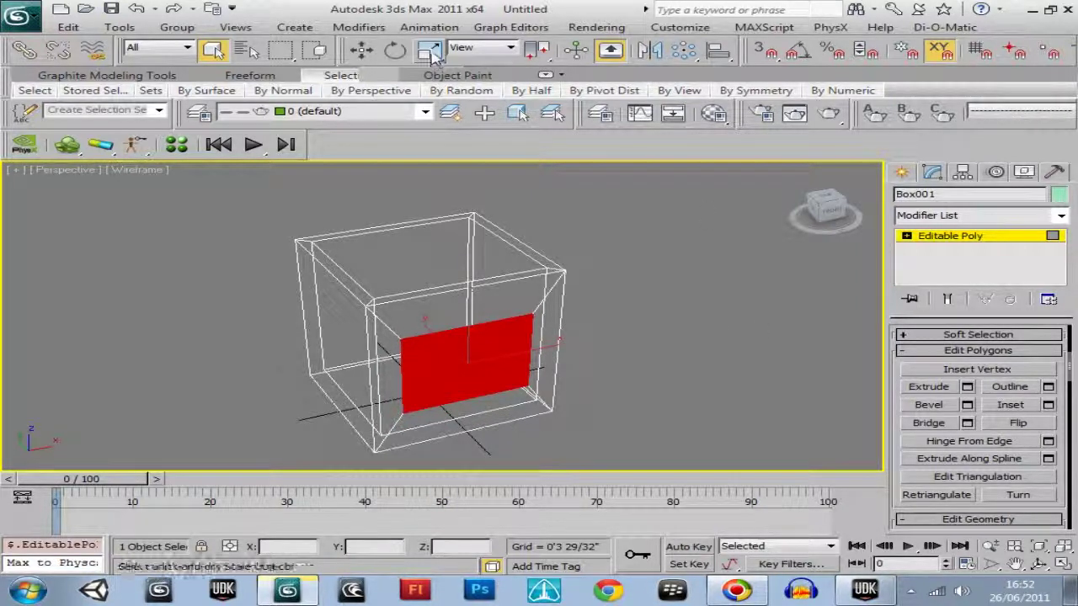
In Vertex sub-object mode, move the two right-hand vertices of the inset front rectangle inward along X with the Move tool
click(364, 51)
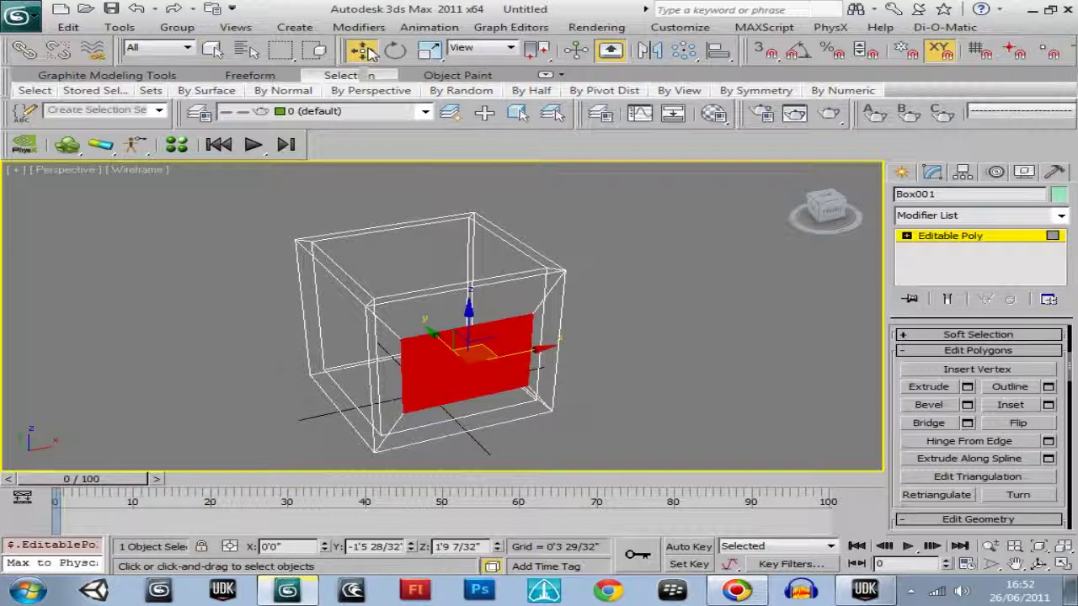
click(905, 236)
click(943, 248)
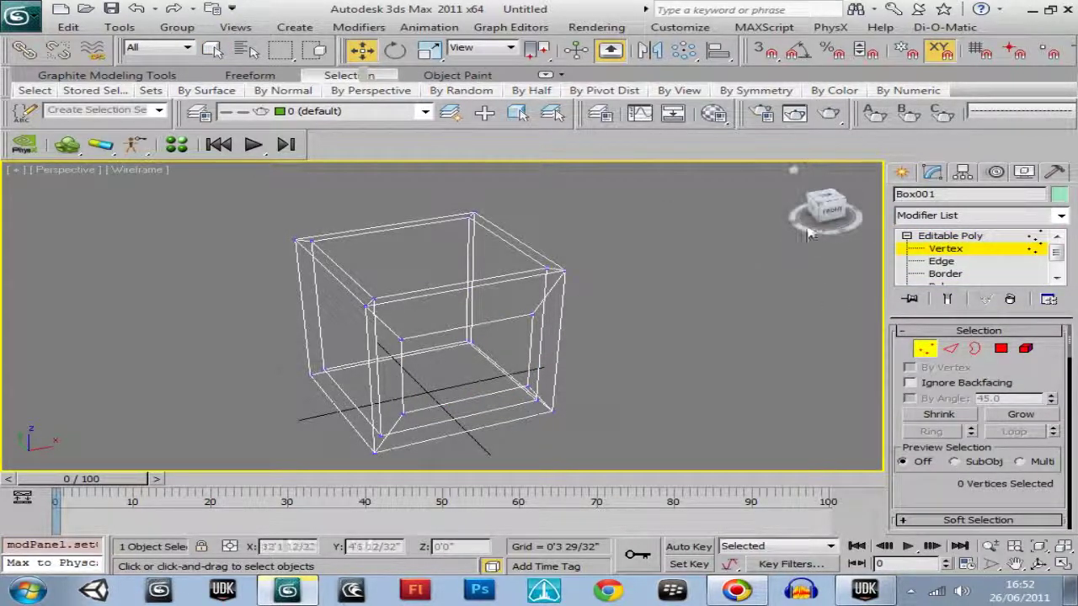
click(825, 207)
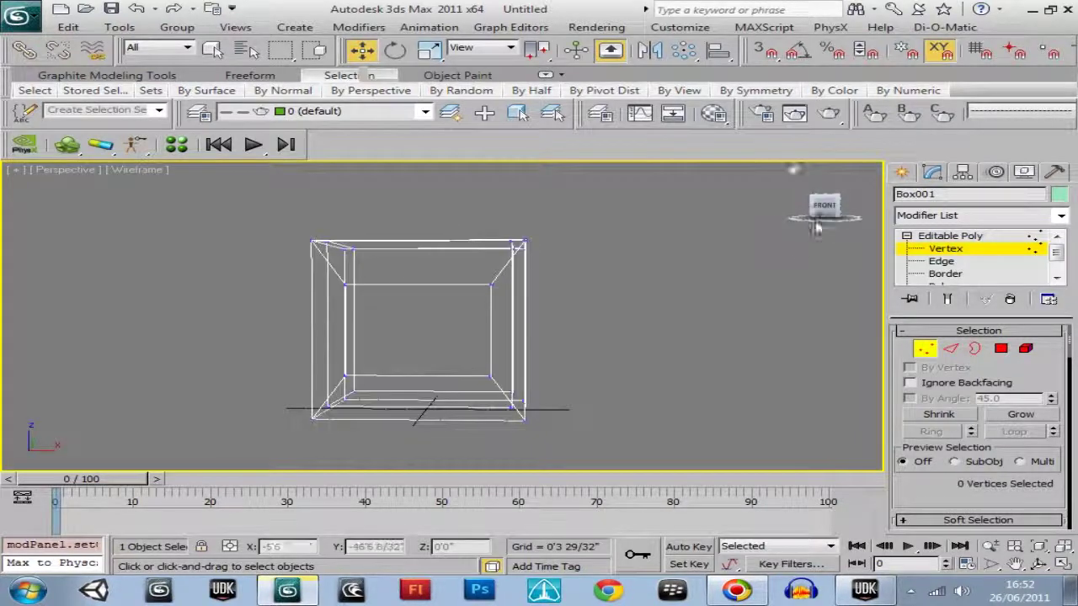
drag(478, 271, 504, 376)
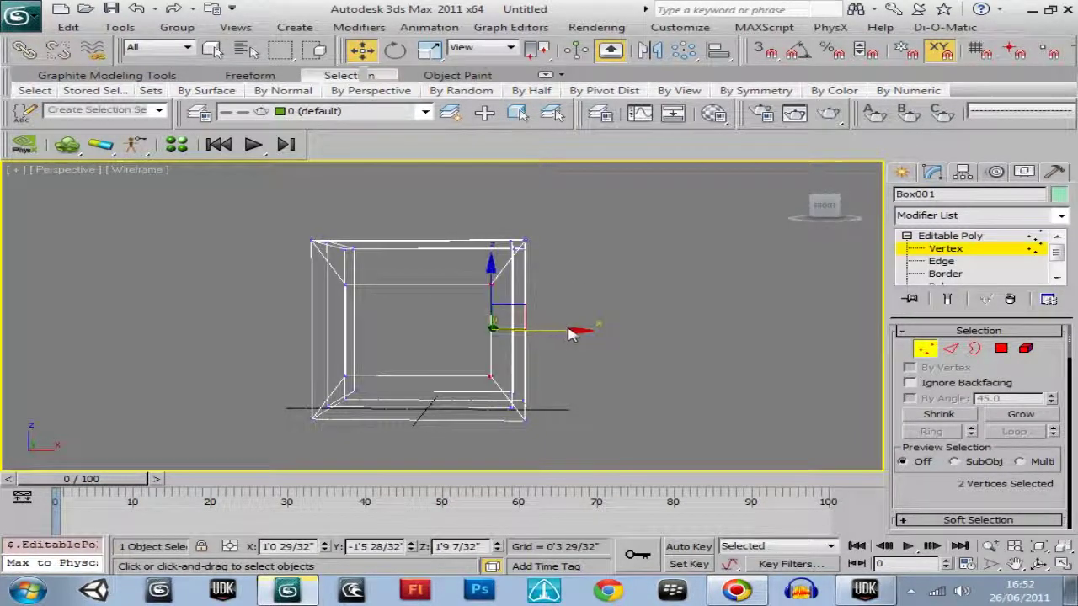
drag(568, 332, 524, 334)
Select the inset rectangle's two left-hand vertices and move them inward along X to make a narrow door shape
drag(812, 203, 817, 204)
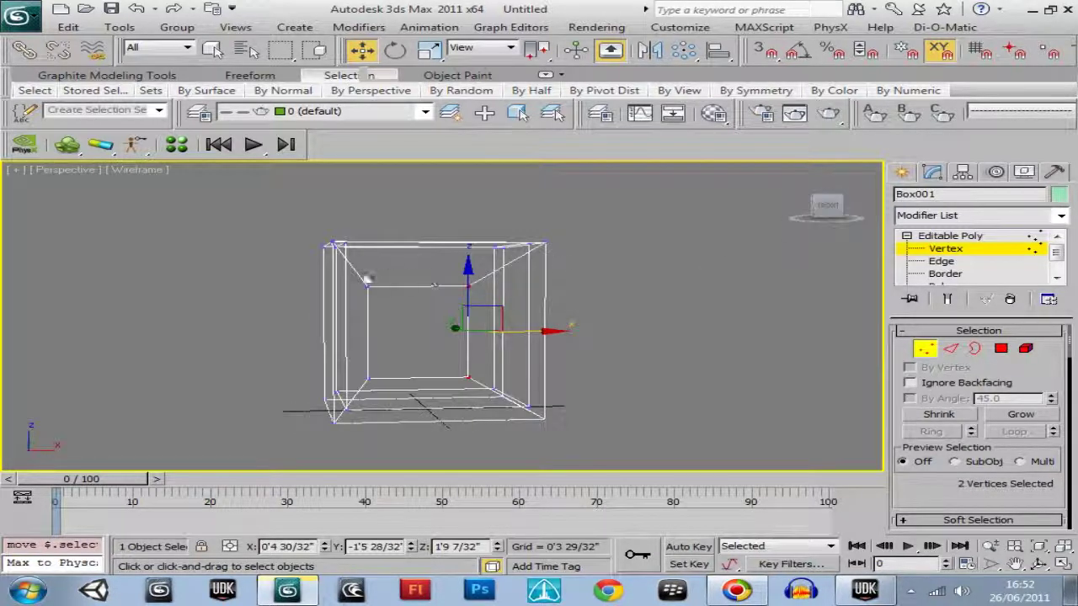
drag(367, 277, 409, 397)
drag(455, 335, 472, 340)
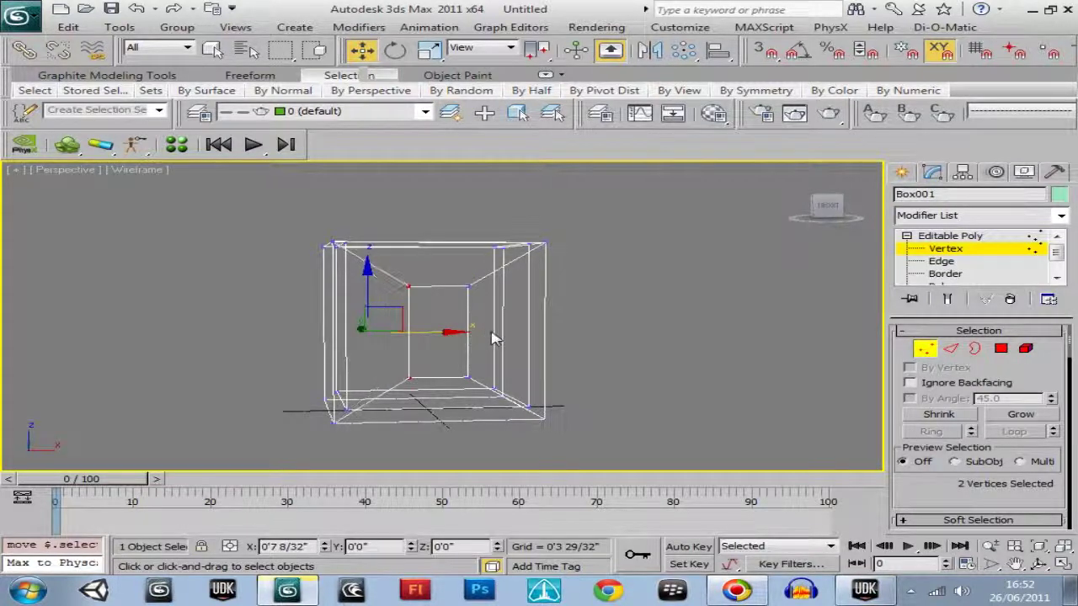
In Polygon sub-object mode, select the narrow front polygon and lower it along Z to about 1'1 24/32", near the box's base
drag(829, 211, 848, 221)
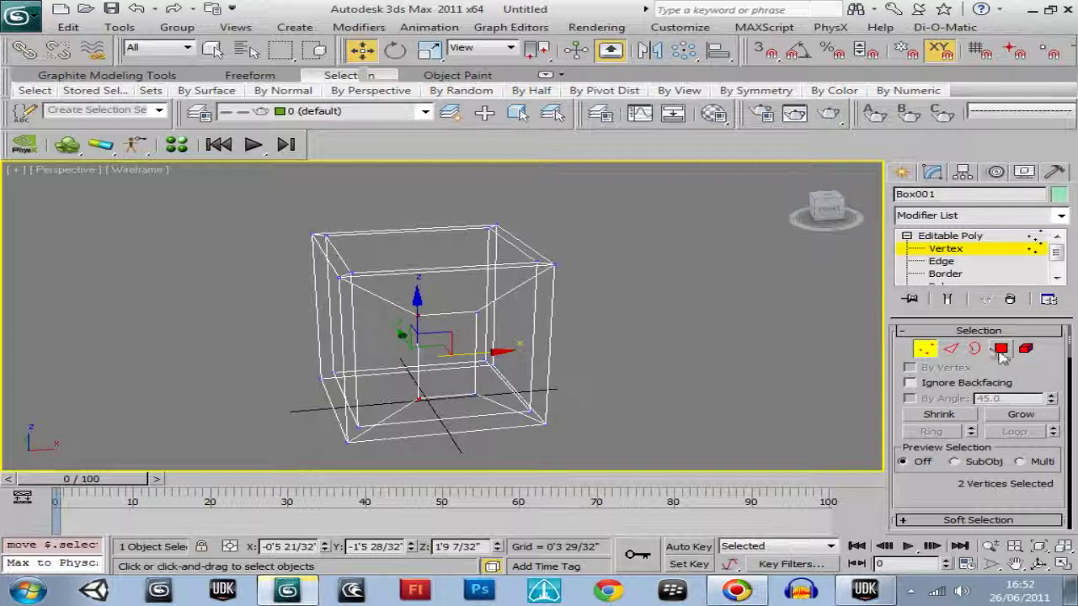
click(1001, 350)
drag(452, 310, 447, 331)
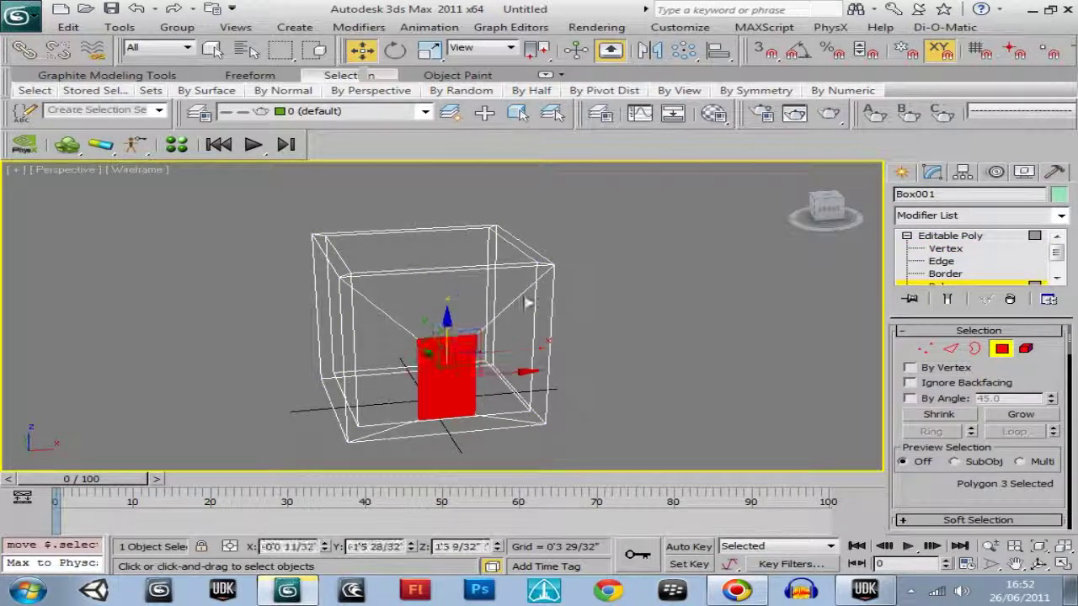
click(804, 206)
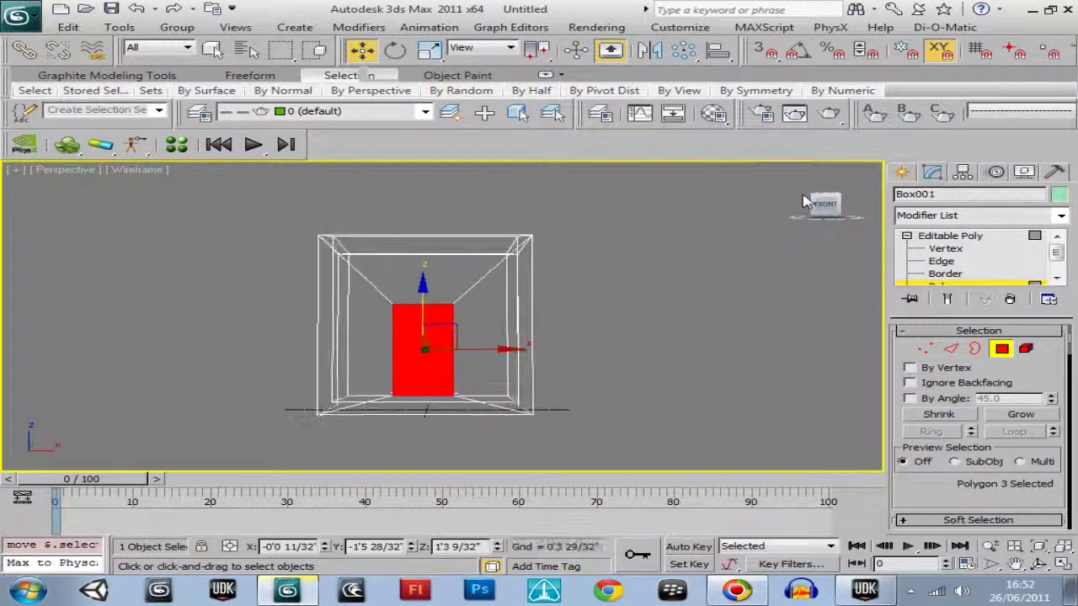
middle_drag(685, 308, 686, 281)
scroll(686, 281, up, 5)
drag(430, 221, 422, 239)
scroll(480, 316, up, 4)
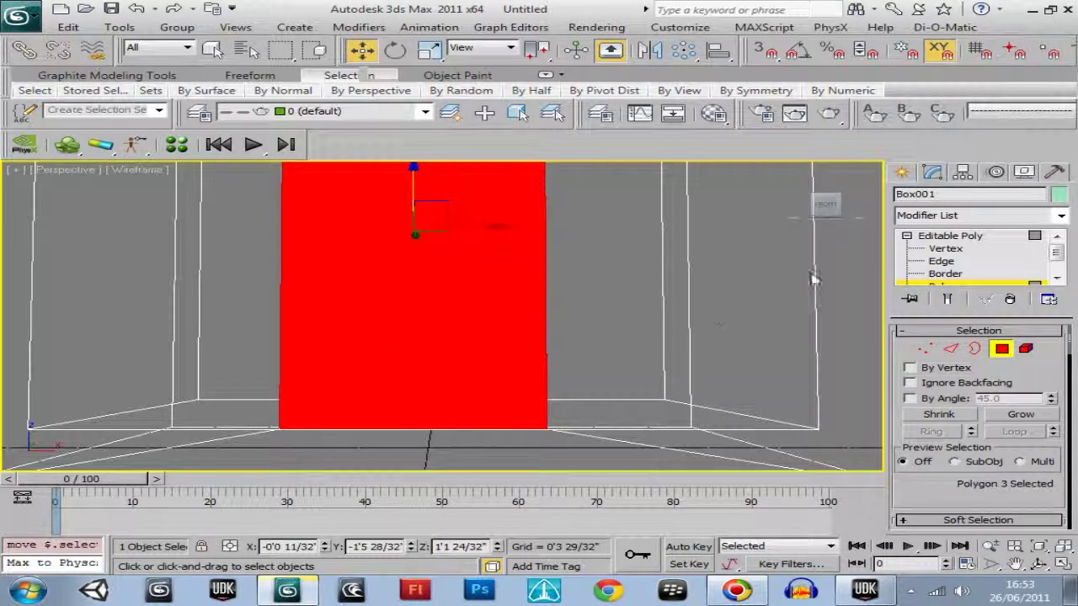
From the left view, raise the door polygon slightly along Z to 1'2" to refine its height above the base
drag(829, 209, 72, 207)
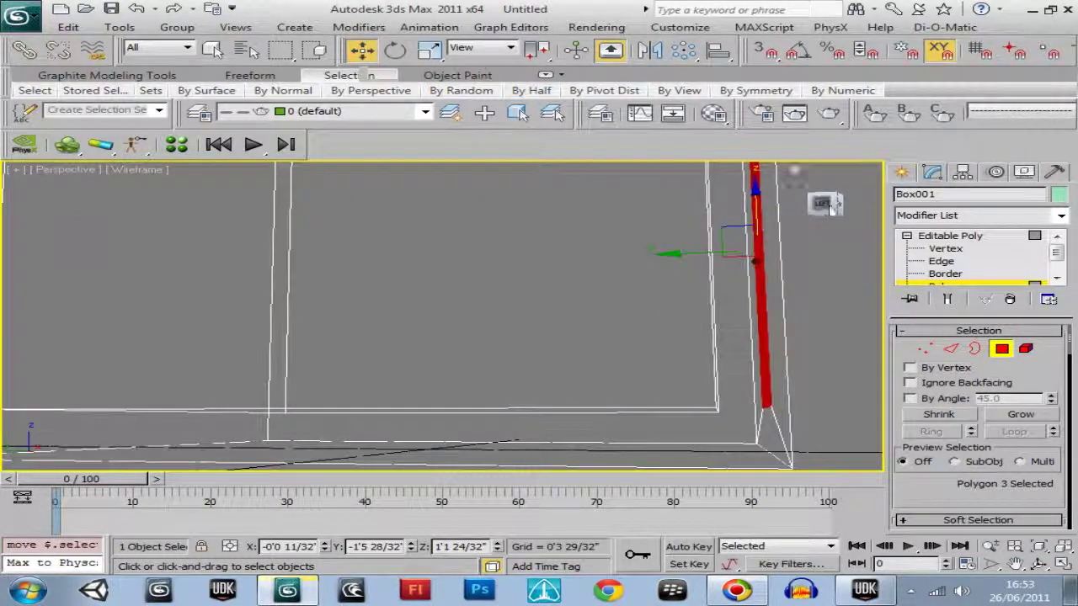
drag(829, 210, 432, 318)
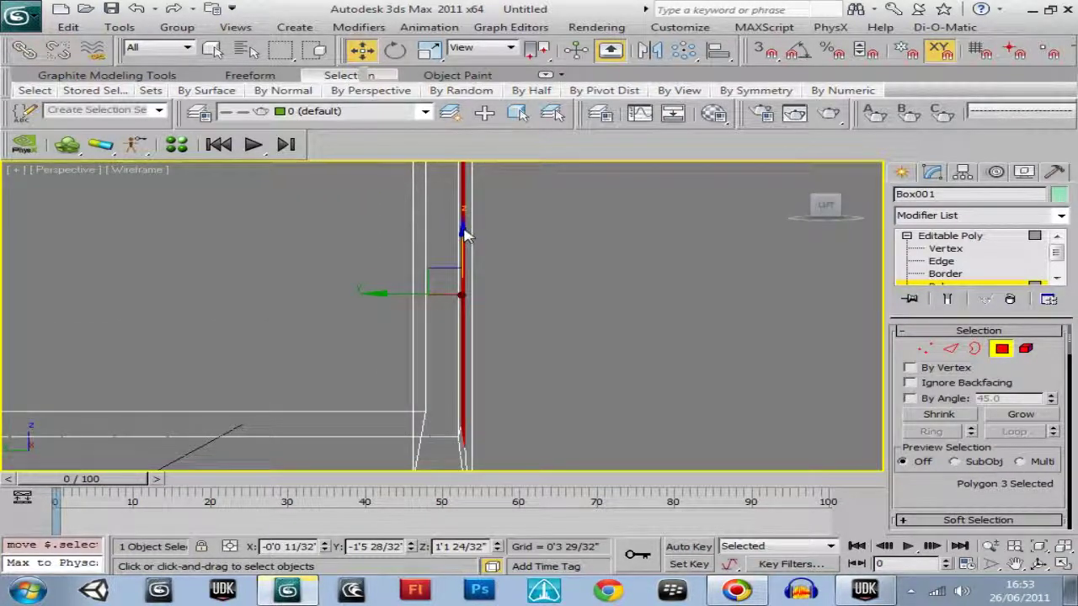
drag(463, 227, 463, 224)
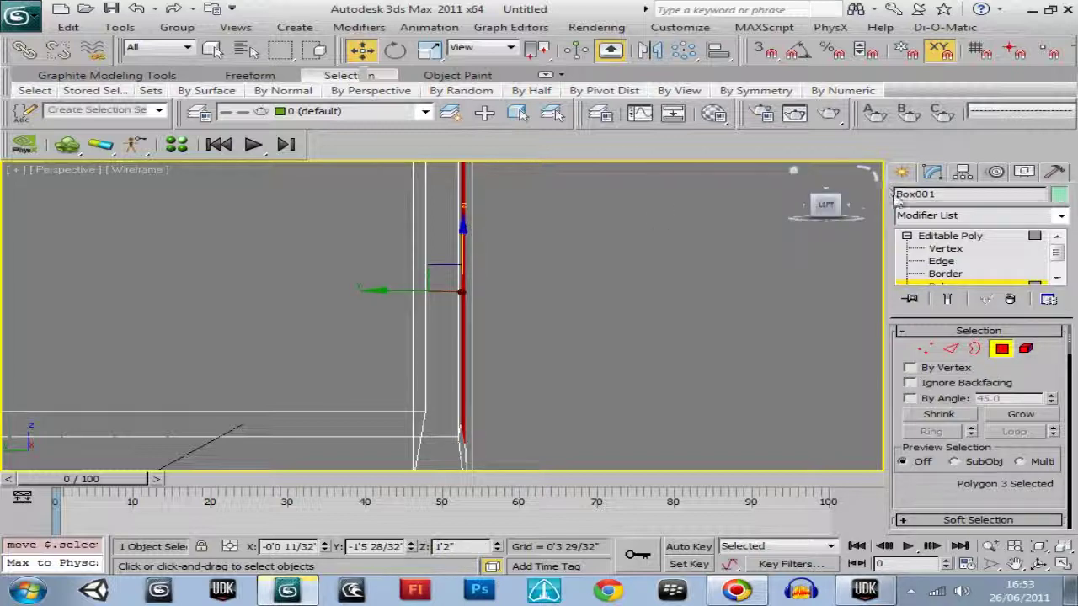
click(823, 211)
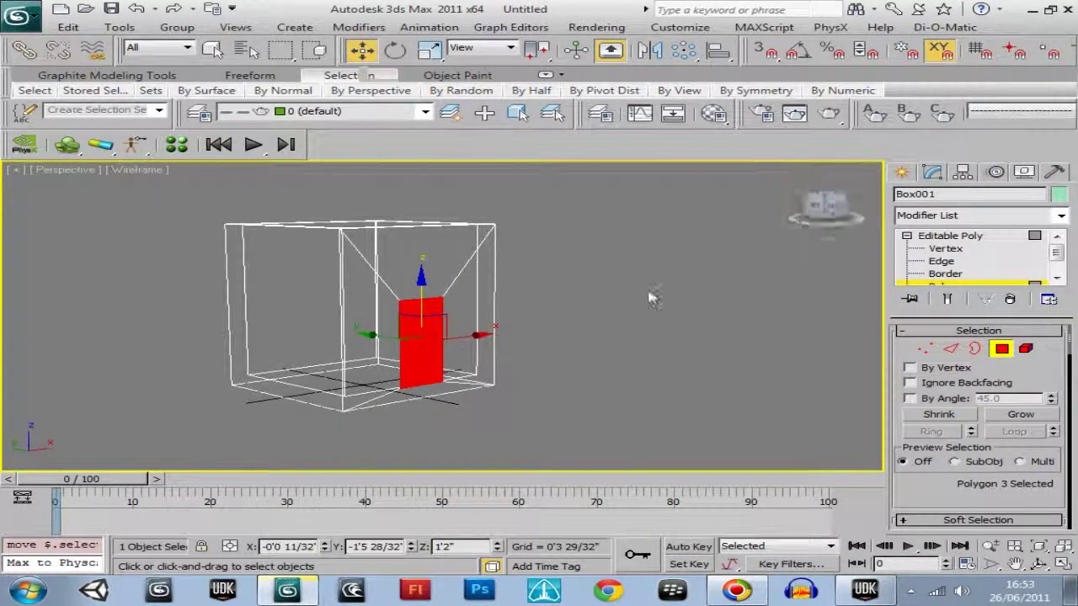
Reselect the door polygon and move it along X to about 0'8 18/32", toward the front face's right edge
key(Delete)
click(822, 221)
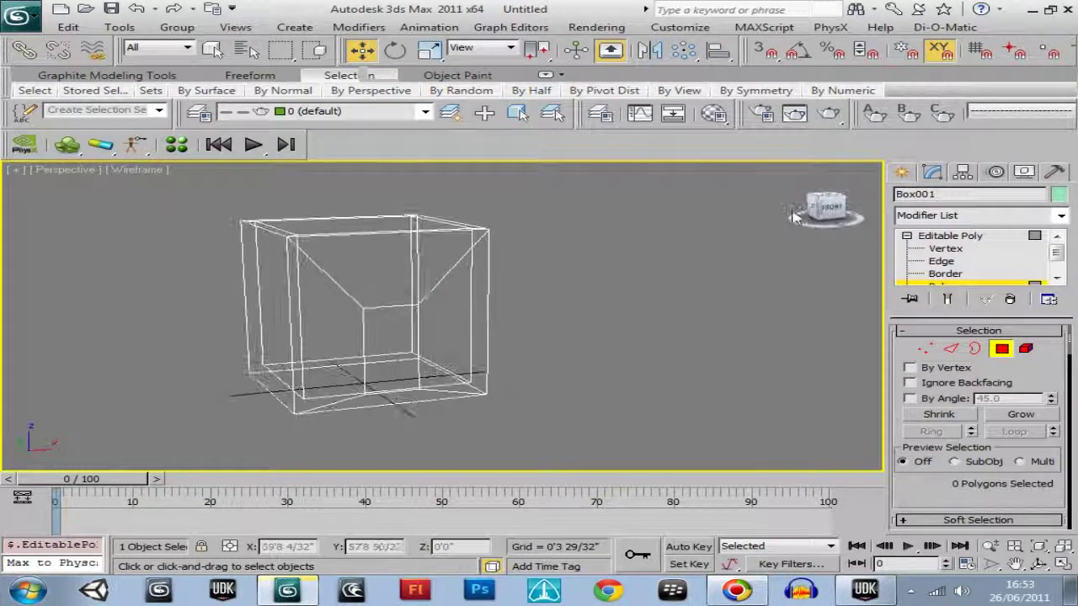
click(393, 346)
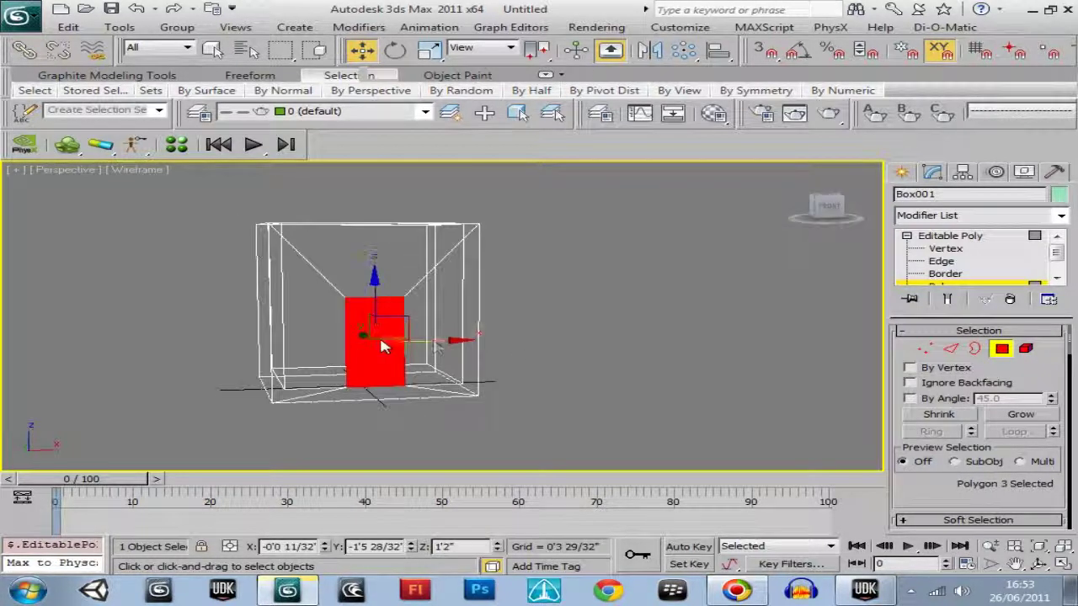
drag(453, 350, 505, 346)
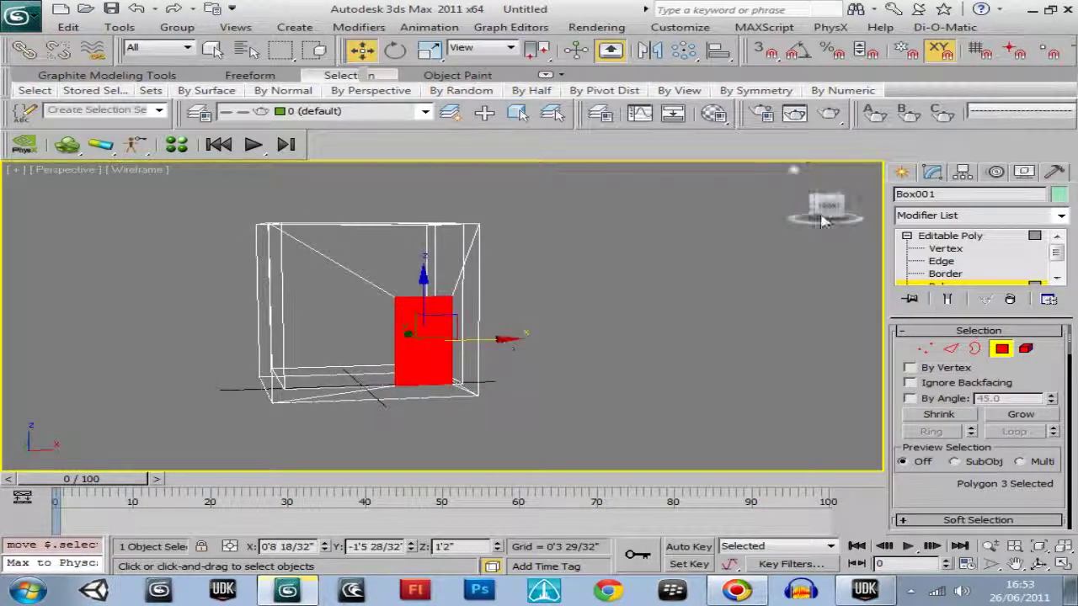
drag(827, 214, 854, 219)
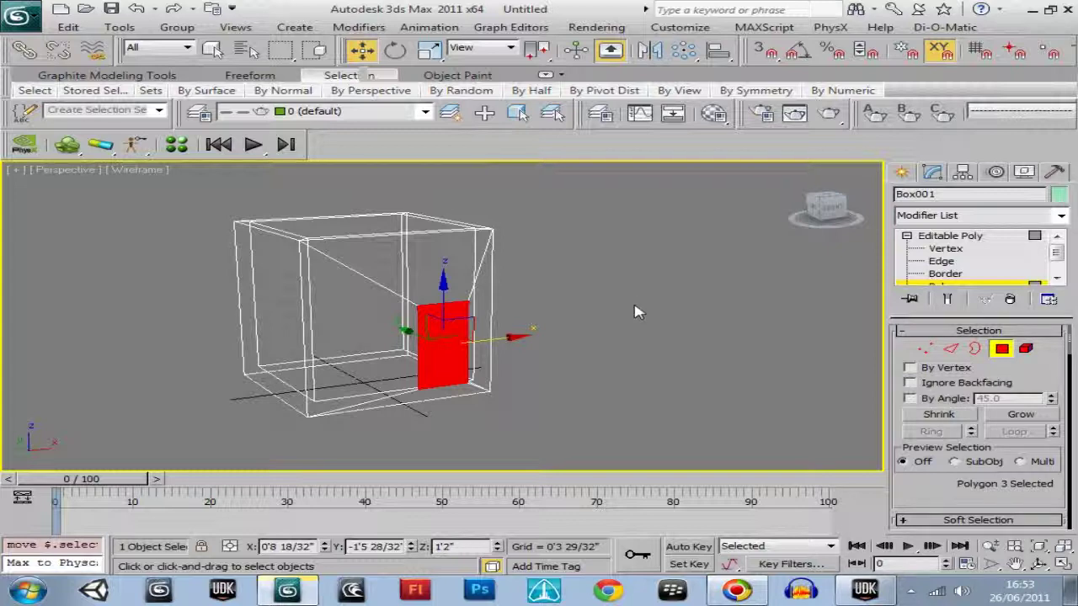
scroll(594, 329, up, 2)
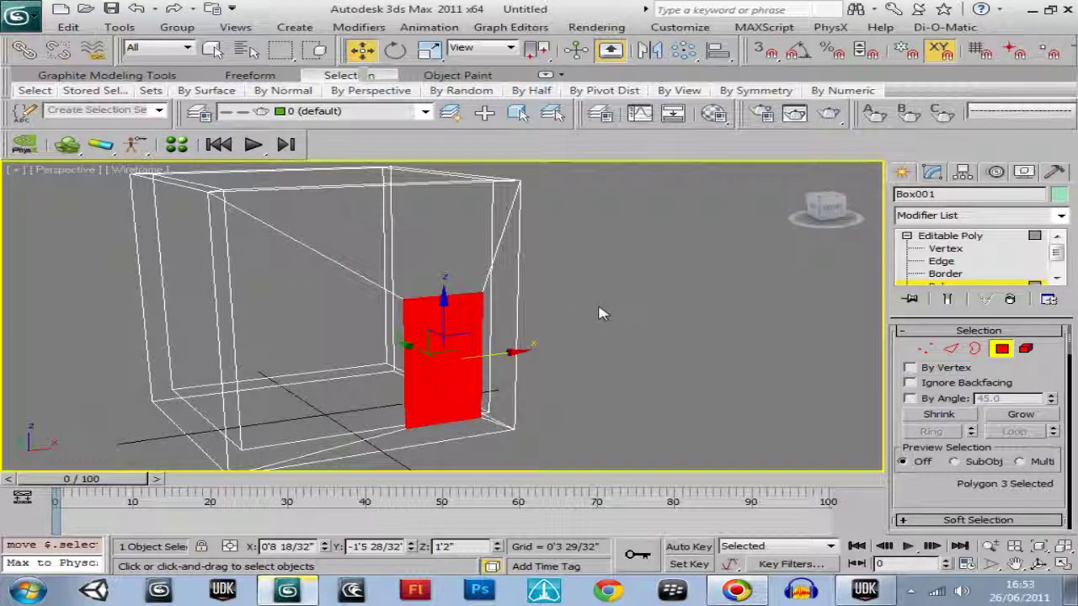
scroll(599, 314, down, 2)
scroll(601, 313, up, 2)
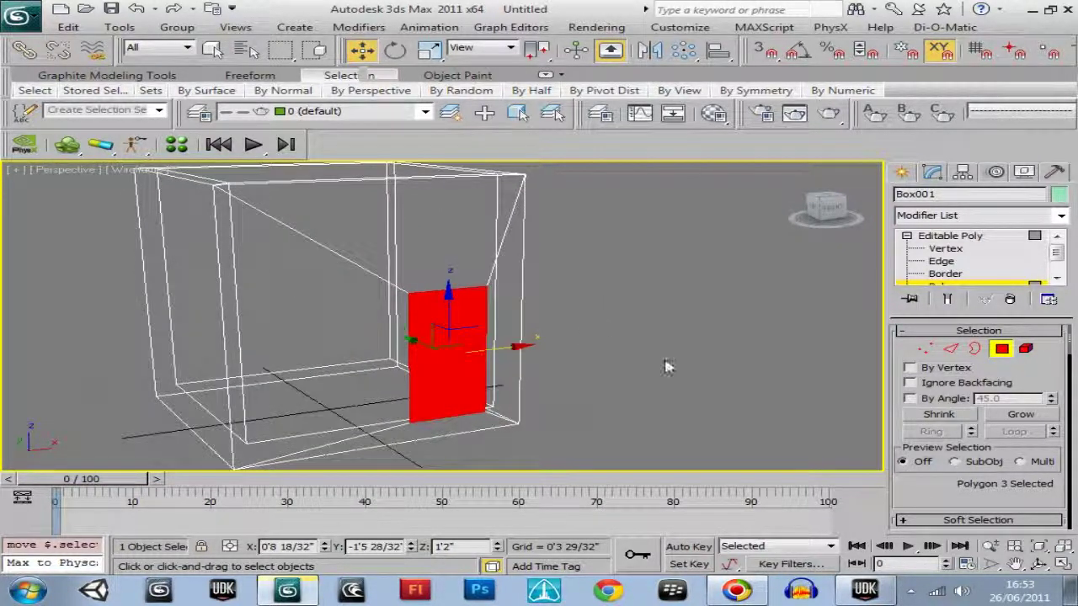
click(815, 215)
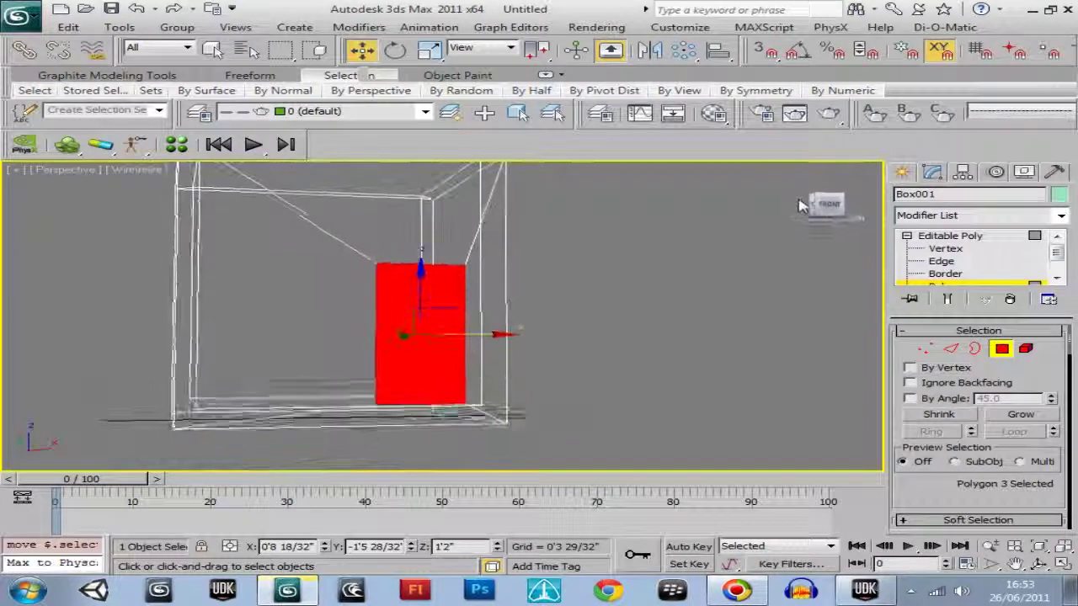
drag(811, 208, 797, 254)
scroll(682, 343, down, 2)
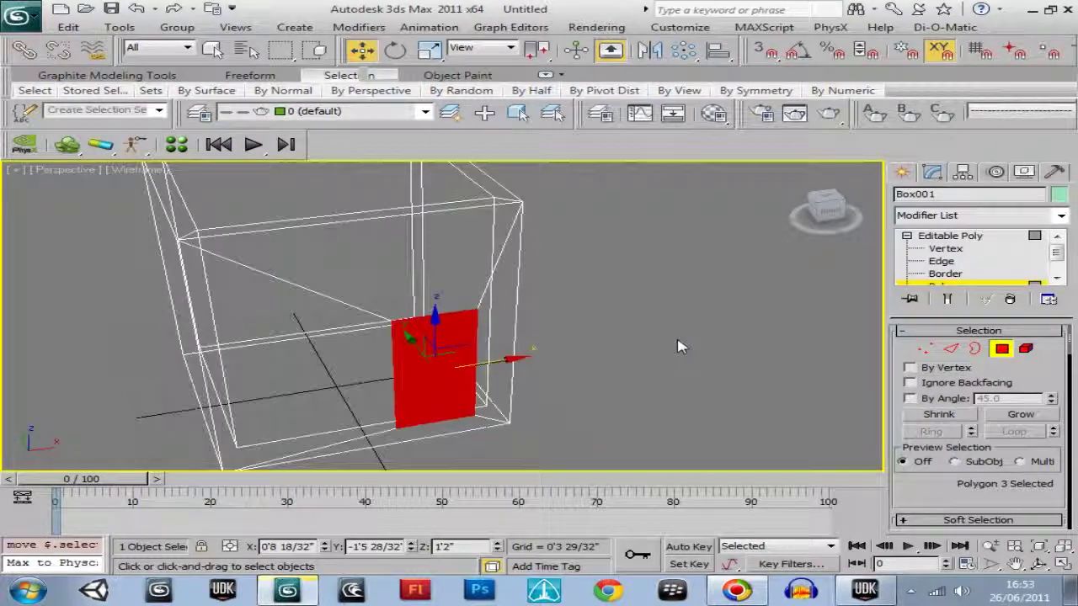
Extrude the door polygon inward to about half of the front wall's thickness
scroll(649, 342, down, 2)
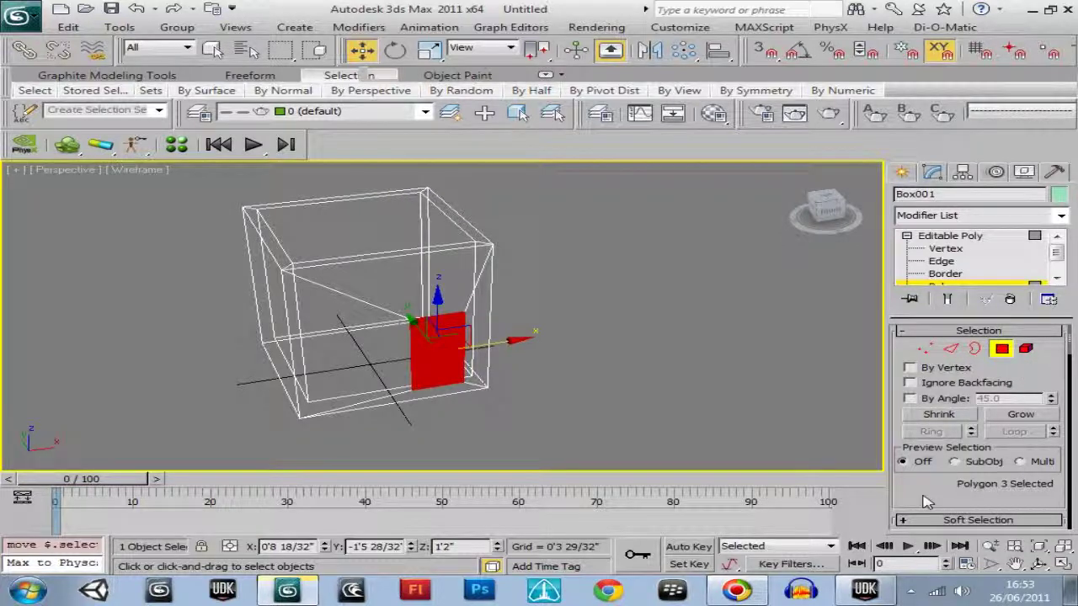
scroll(926, 503, down, 4)
click(968, 432)
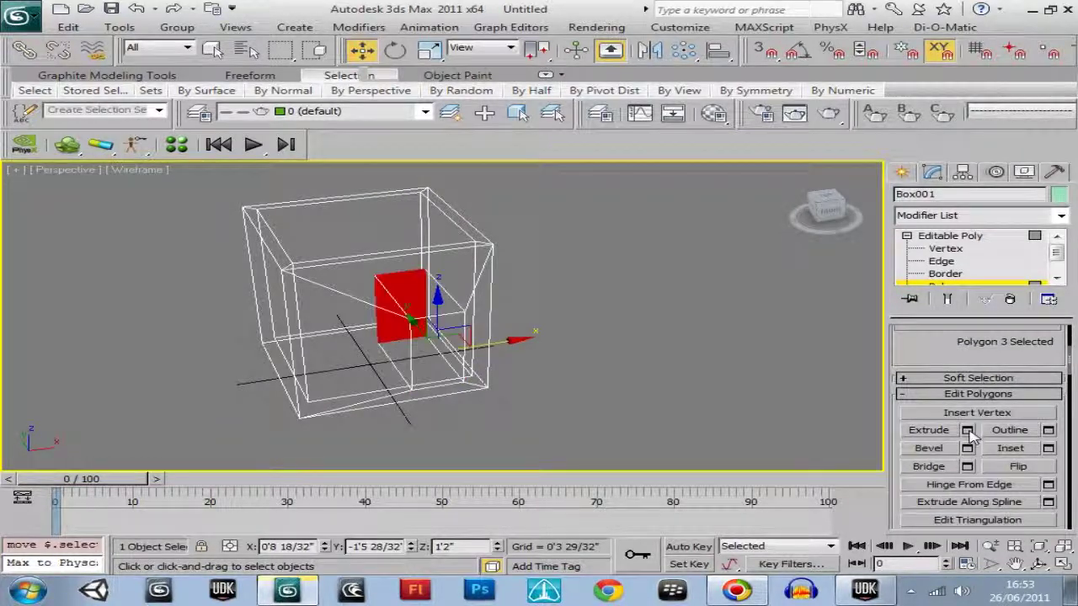
drag(825, 218, 53, 195)
scroll(653, 294, up, 5)
alt+middle_drag(653, 294, 673, 303)
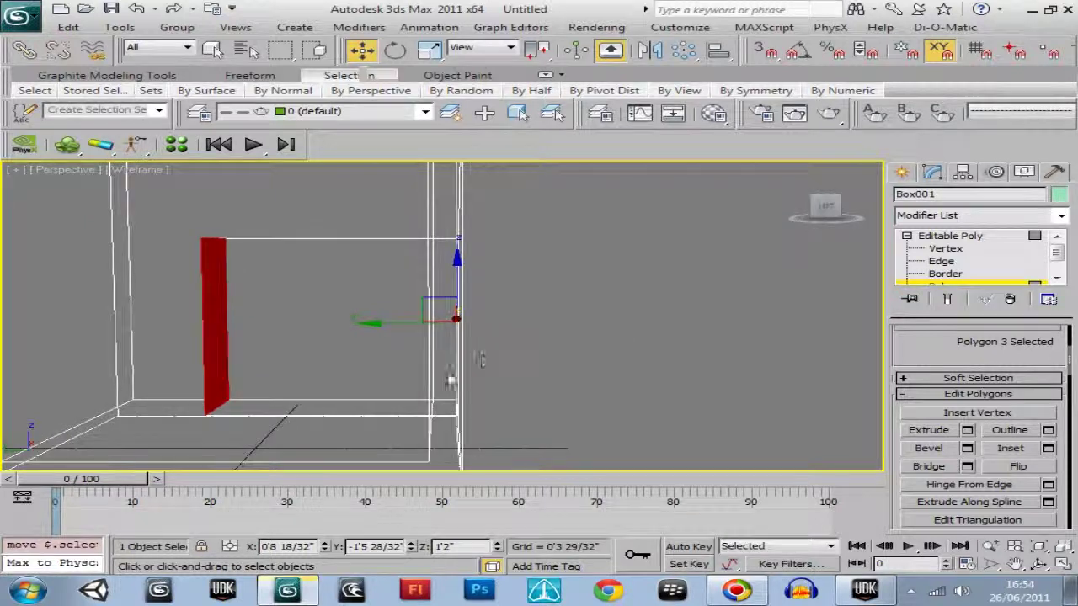
drag(469, 353, 768, 349)
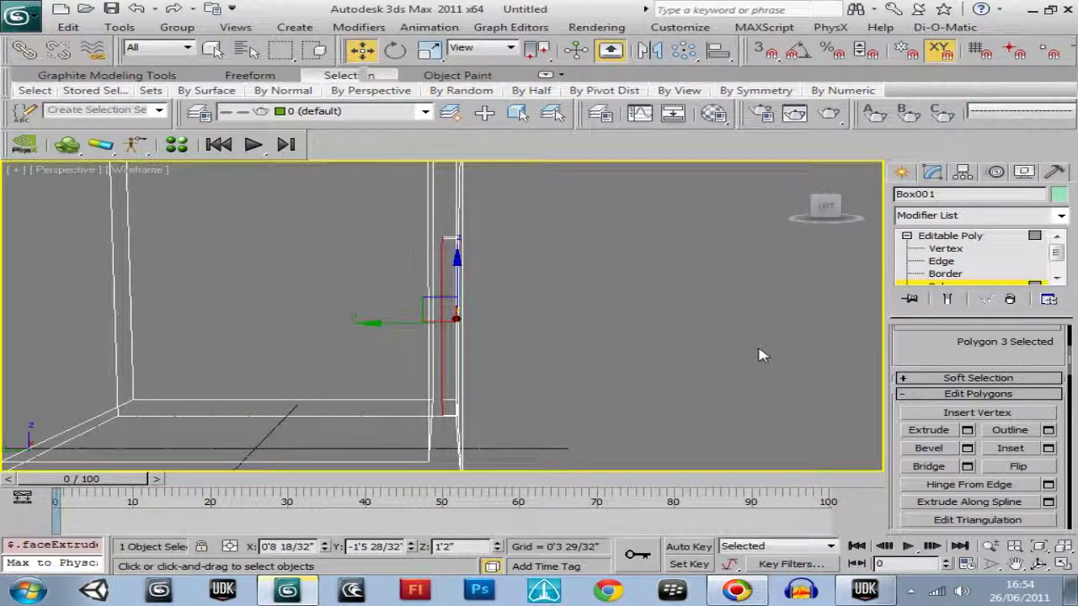
click(471, 382)
Select the front wall's inner face and inset it to make a smaller rectangle centred on that face
drag(828, 212, 52, 221)
click(311, 273)
click(276, 279)
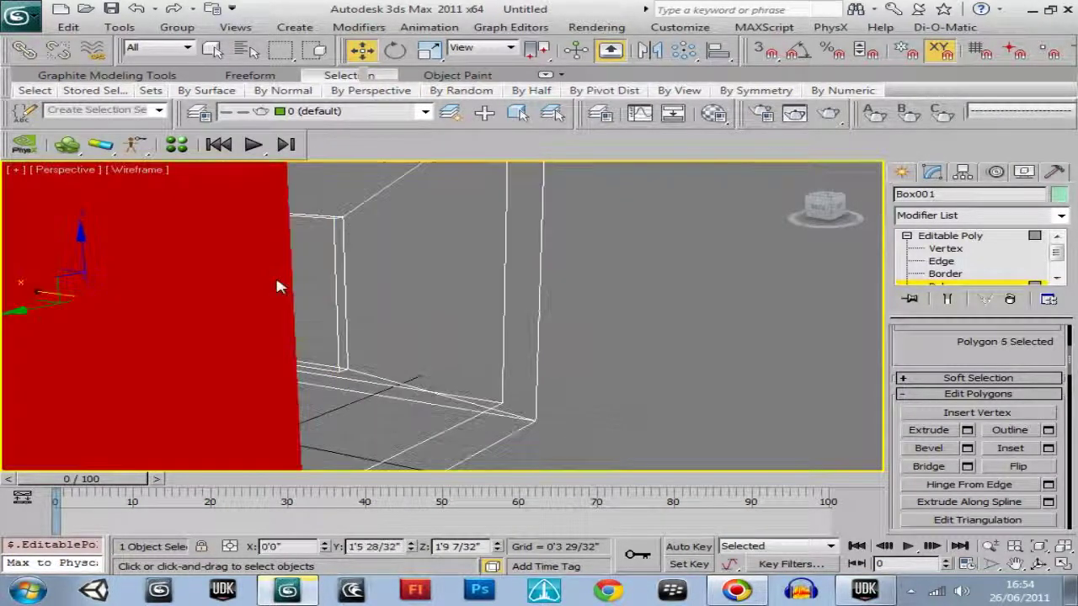
drag(828, 207, 847, 238)
click(260, 190)
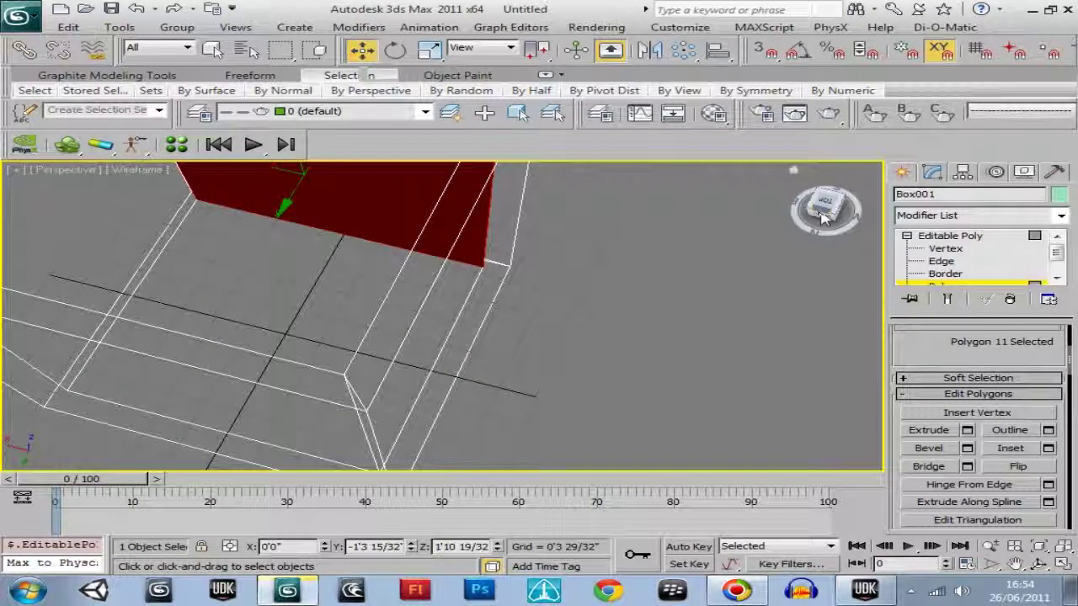
middle_drag(715, 271, 742, 363)
drag(823, 221, 830, 195)
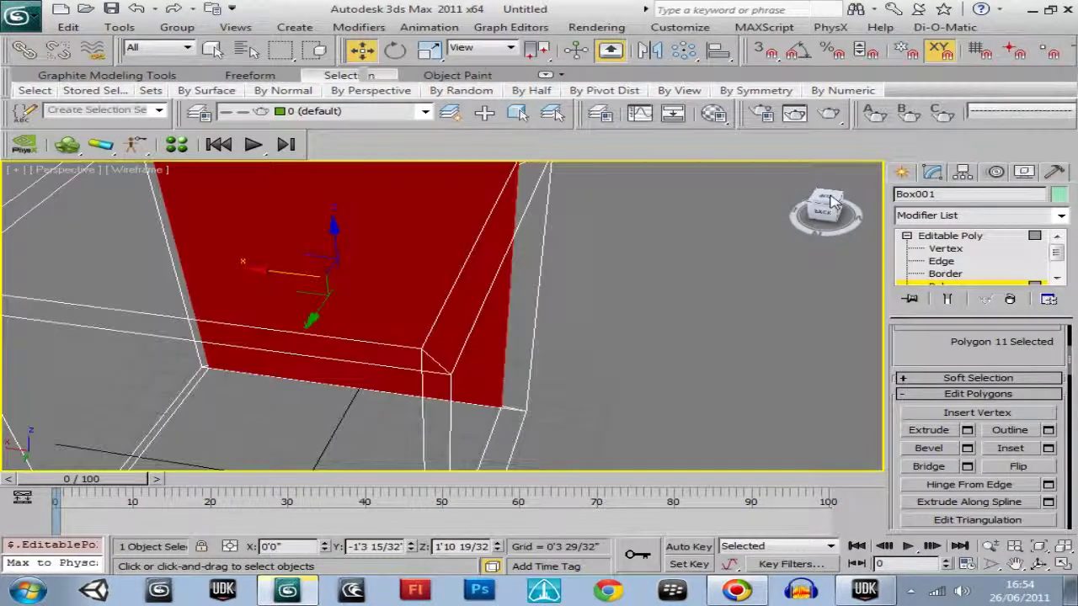
click(1048, 449)
click(825, 206)
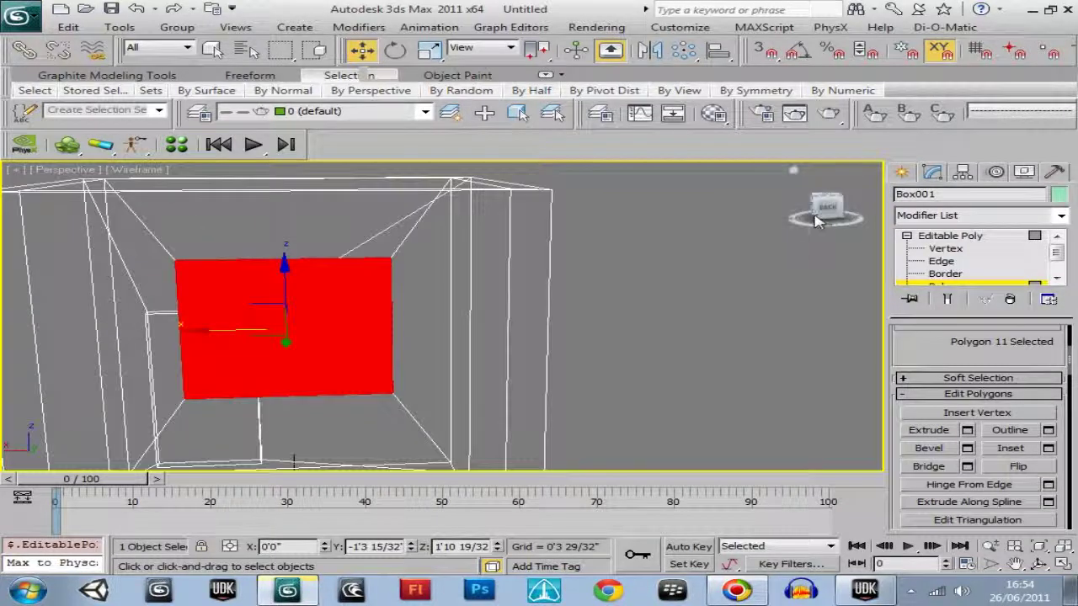
click(830, 215)
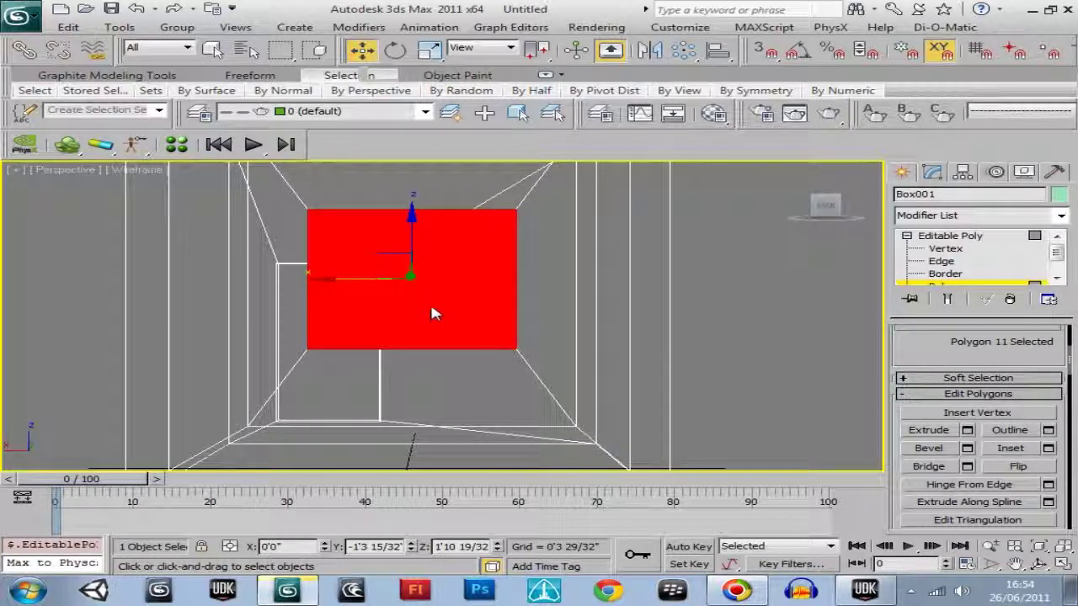
drag(431, 312, 446, 315)
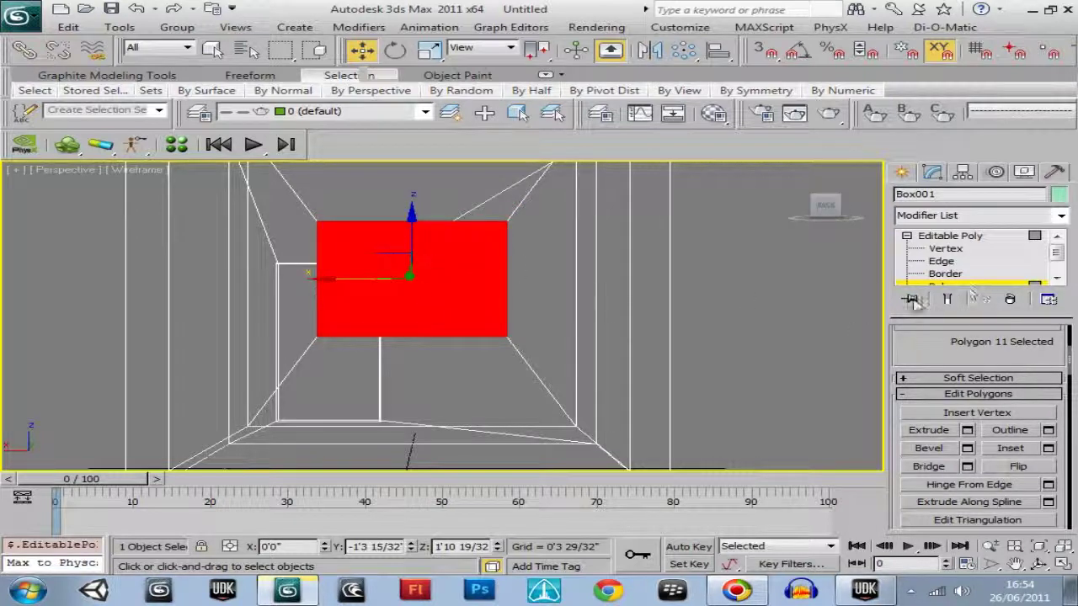
In Vertex mode with Ignore Backfacing on, move the inset rectangle's two vertices farthest from the door along X to narrow it
scroll(931, 357, up, 3)
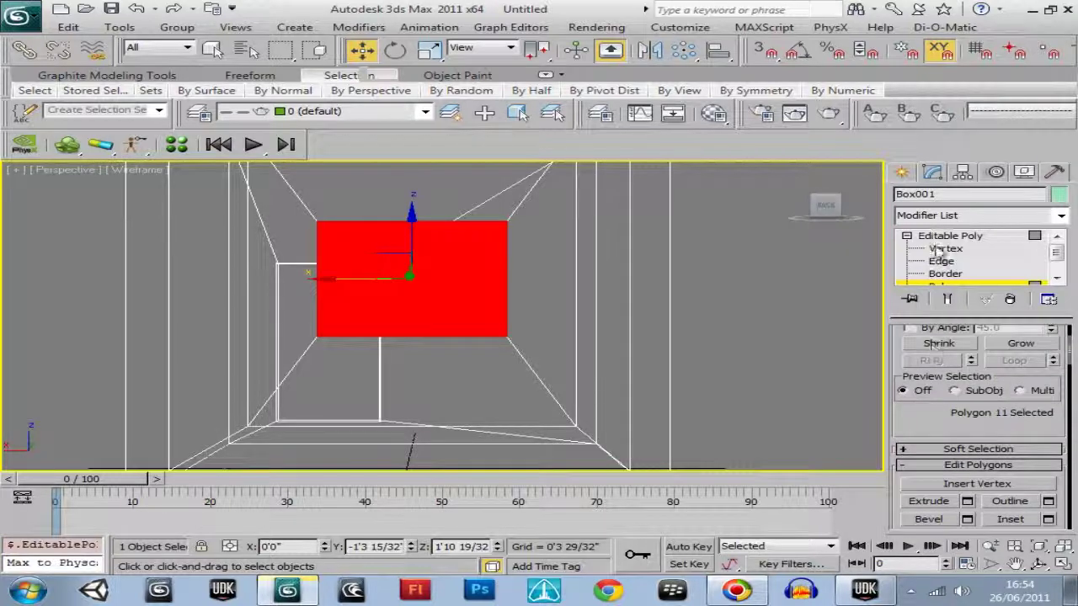
click(925, 348)
click(909, 382)
drag(256, 249, 367, 286)
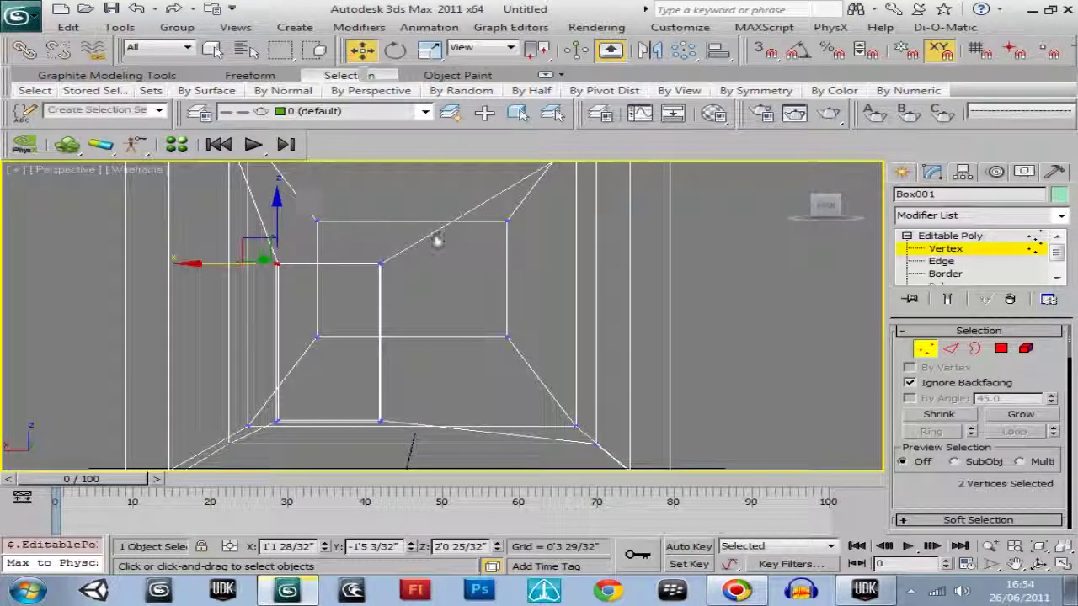
drag(488, 243, 525, 362)
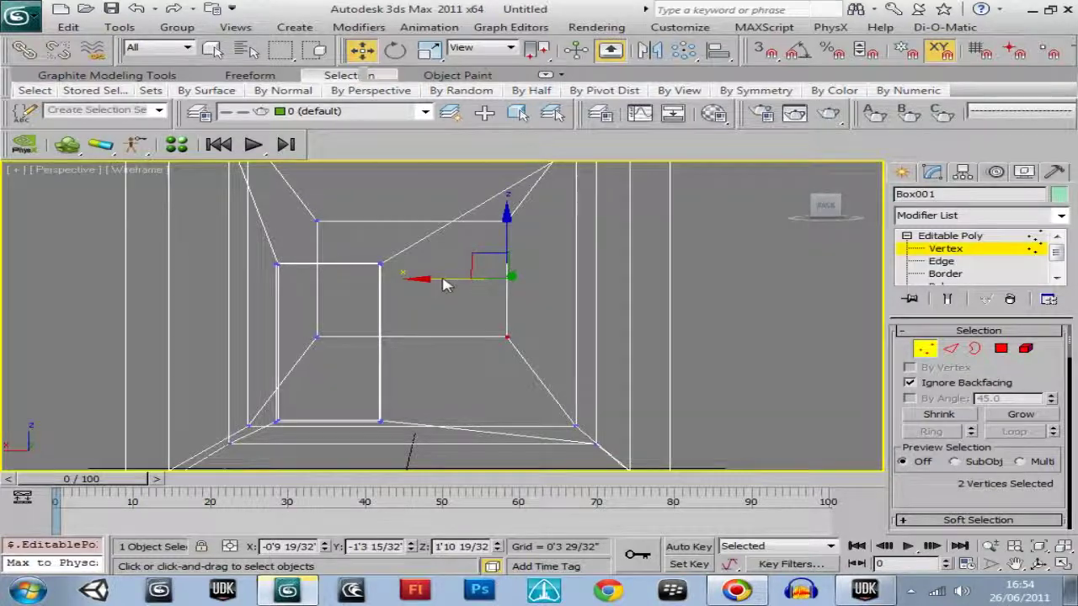
drag(441, 280, 486, 374)
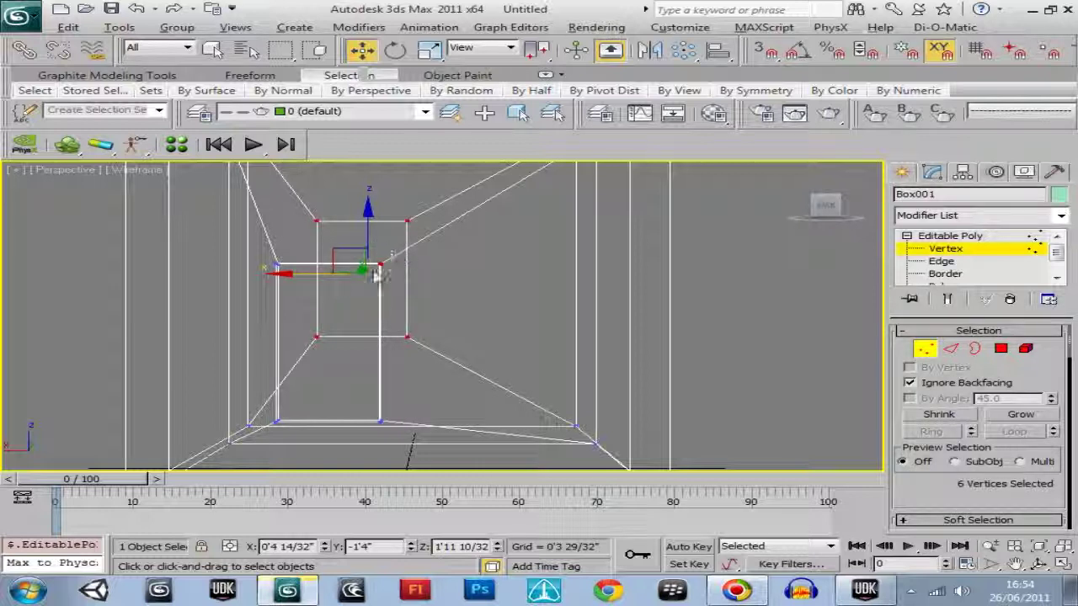
Slide the inset rectangle's four vertices along X toward the door recess, and set its right-hand pair at about X 0'2 29/32"
alt+click(378, 268)
click(323, 290)
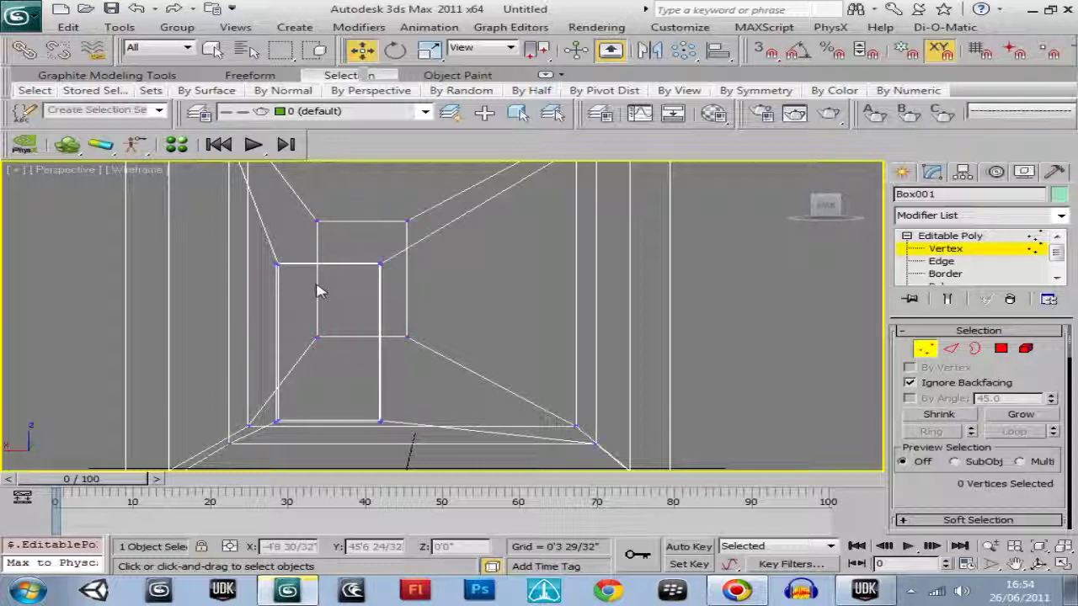
key(ctrl+z)
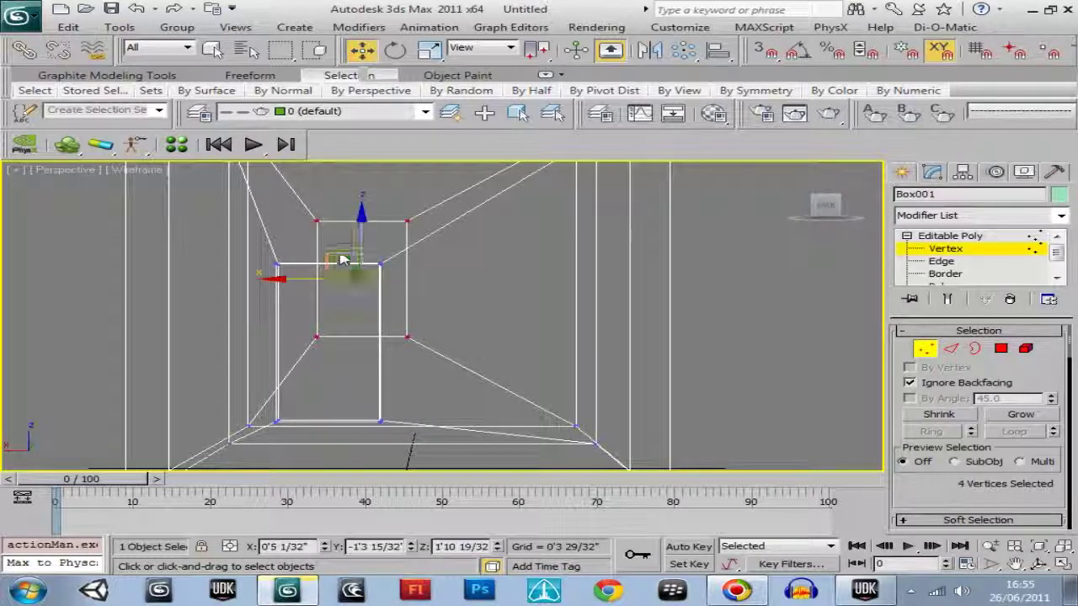
drag(286, 288, 284, 361)
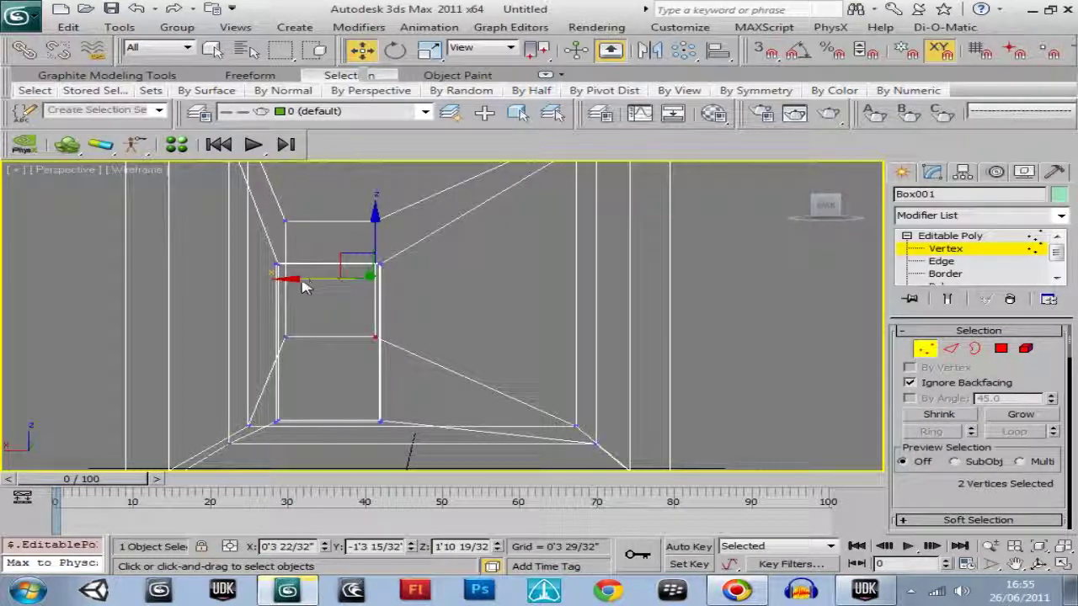
drag(304, 281, 311, 281)
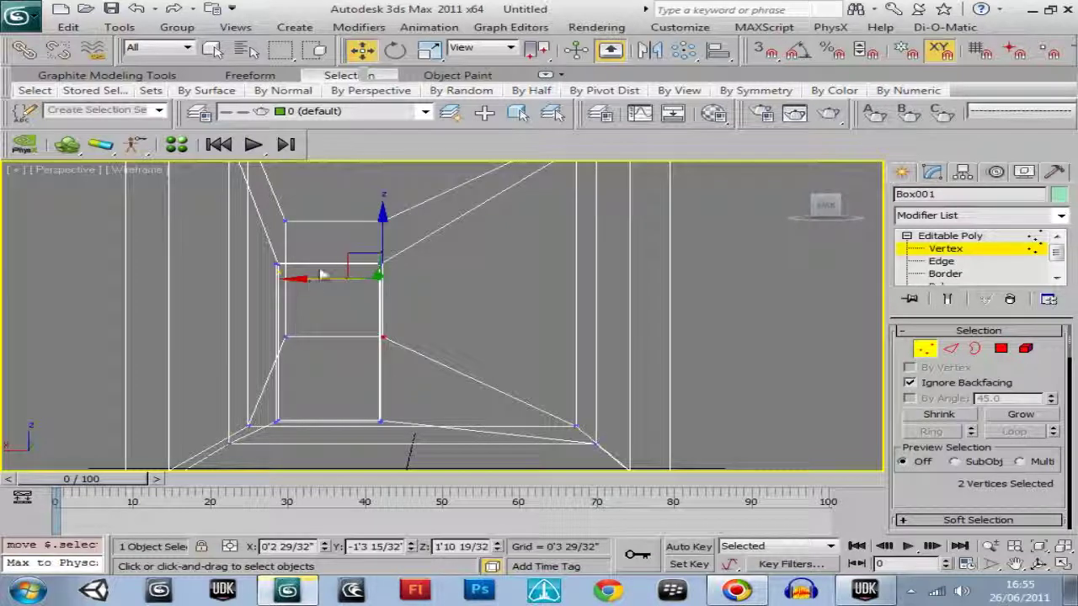
Select the inset rectangle's four vertices, move them along X to about 0'8 17/32", and scale them up slightly to match the door's width
click(286, 221)
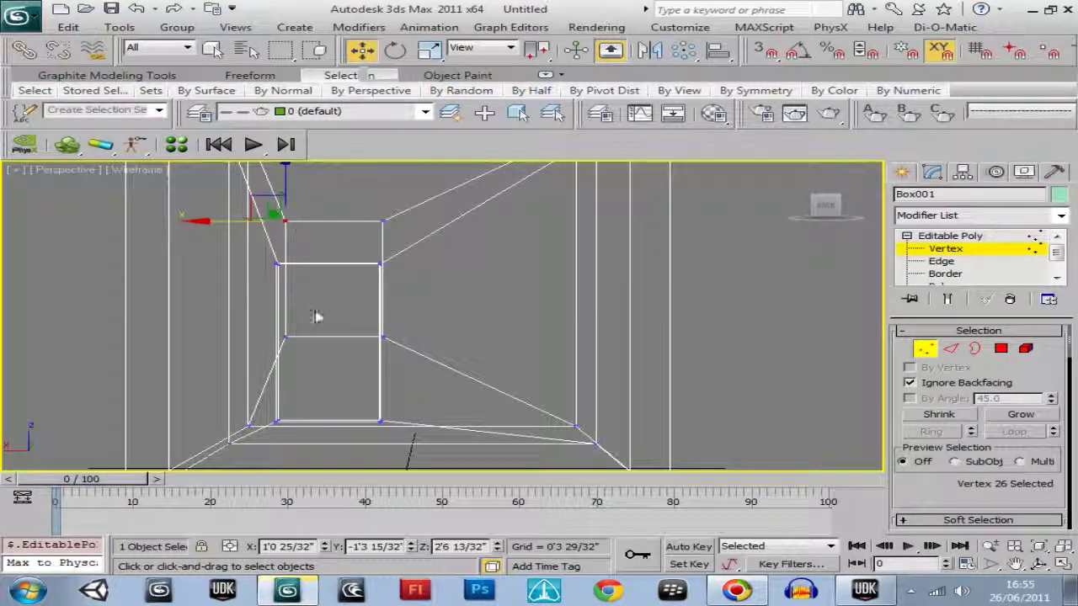
scroll(298, 349, up, 4)
middle_drag(299, 350, 565, 356)
scroll(303, 331, down, 3)
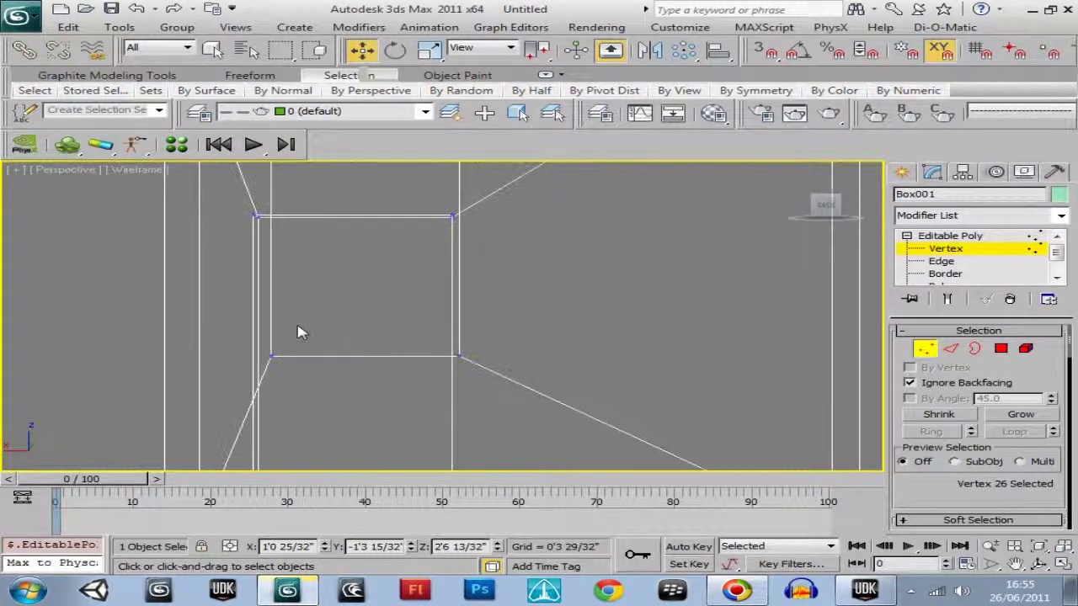
scroll(387, 308, up, 3)
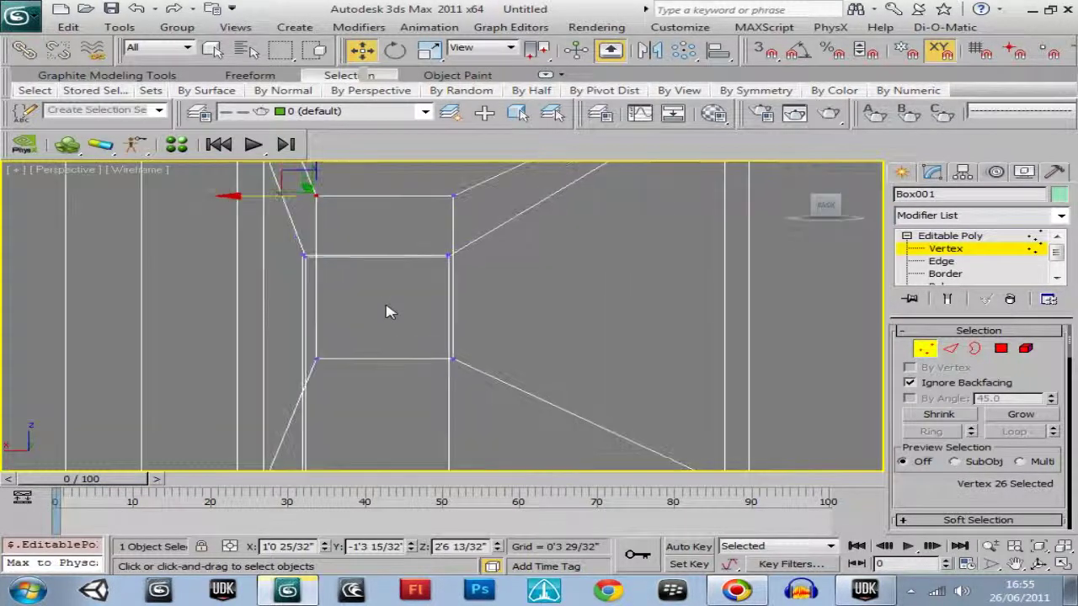
ctrl+click(314, 362)
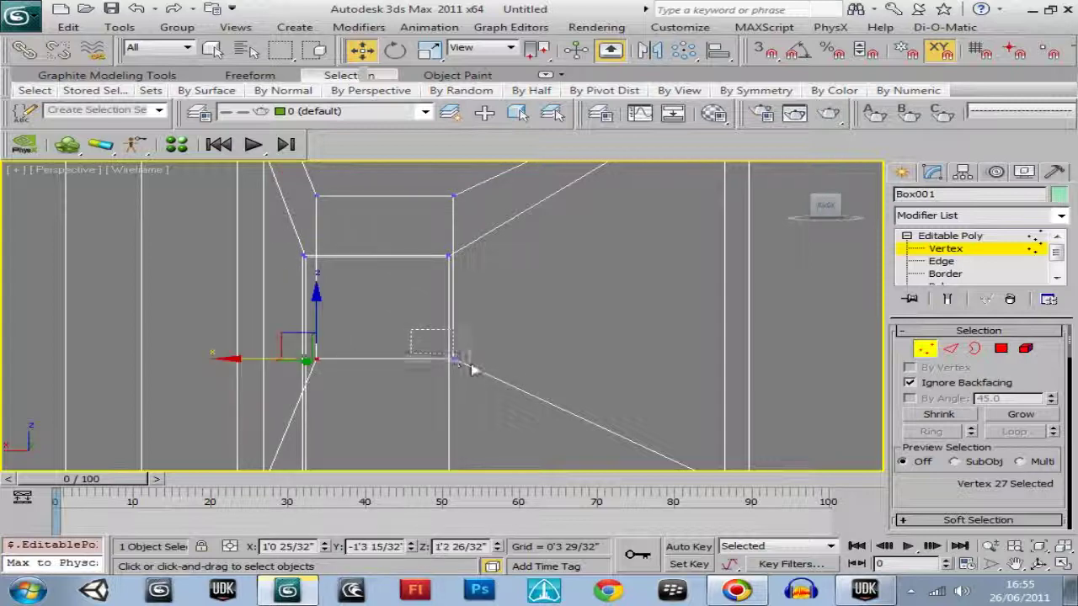
drag(470, 366, 474, 370)
drag(435, 185, 474, 211)
ctrl+click(316, 196)
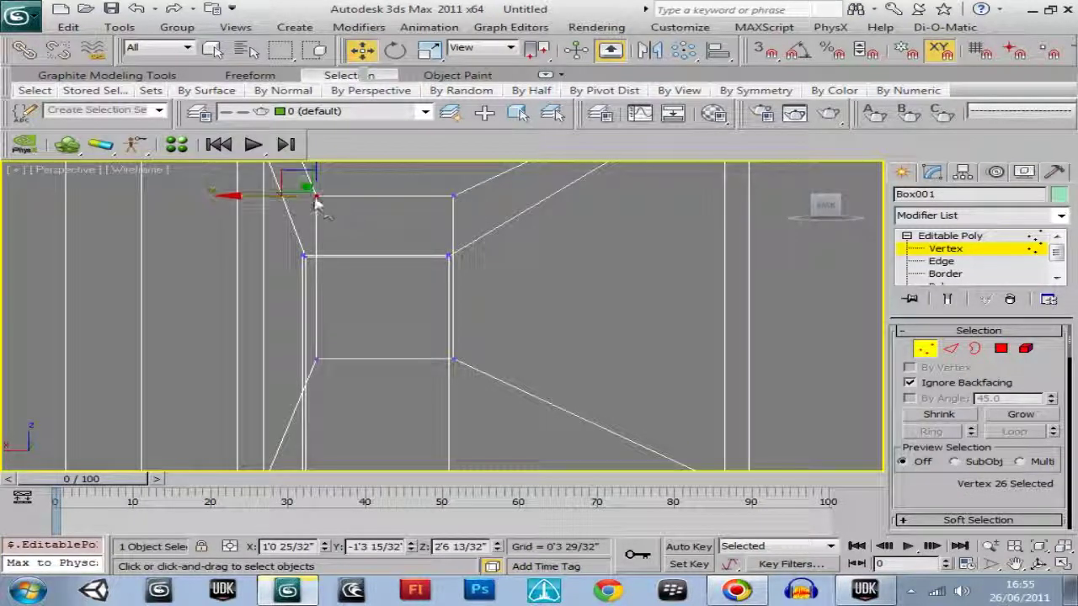
ctrl+click(453, 201)
ctrl+drag(312, 380, 486, 355)
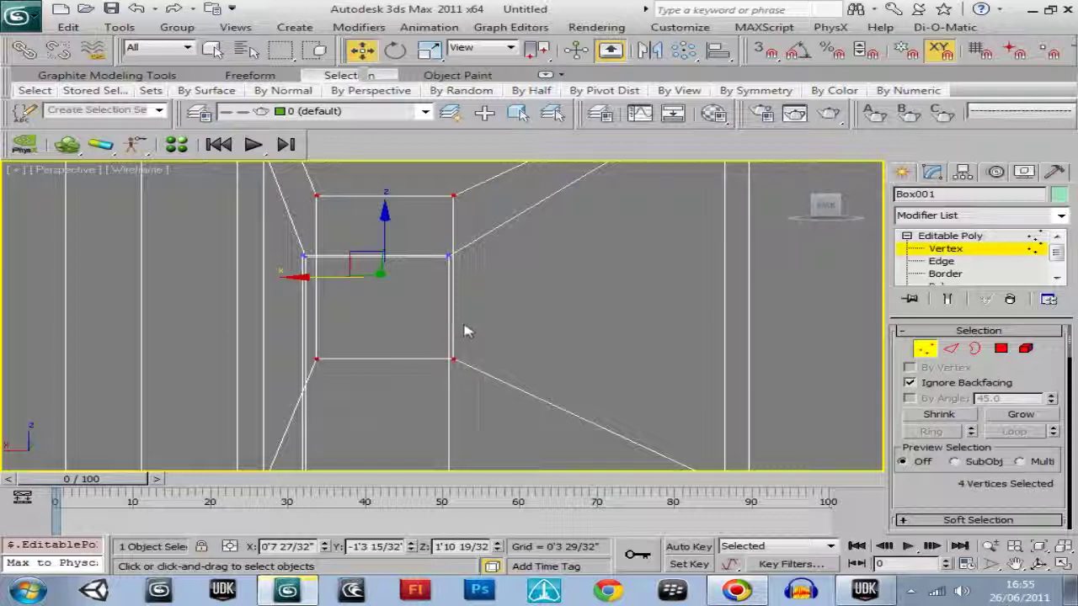
middle_drag(468, 331, 472, 361)
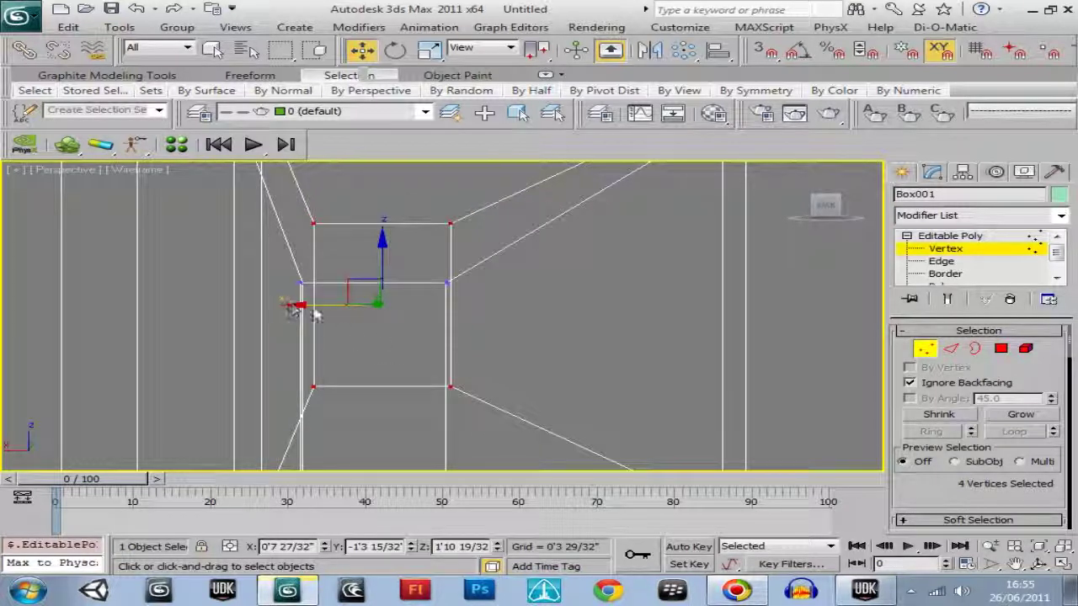
drag(308, 310, 289, 300)
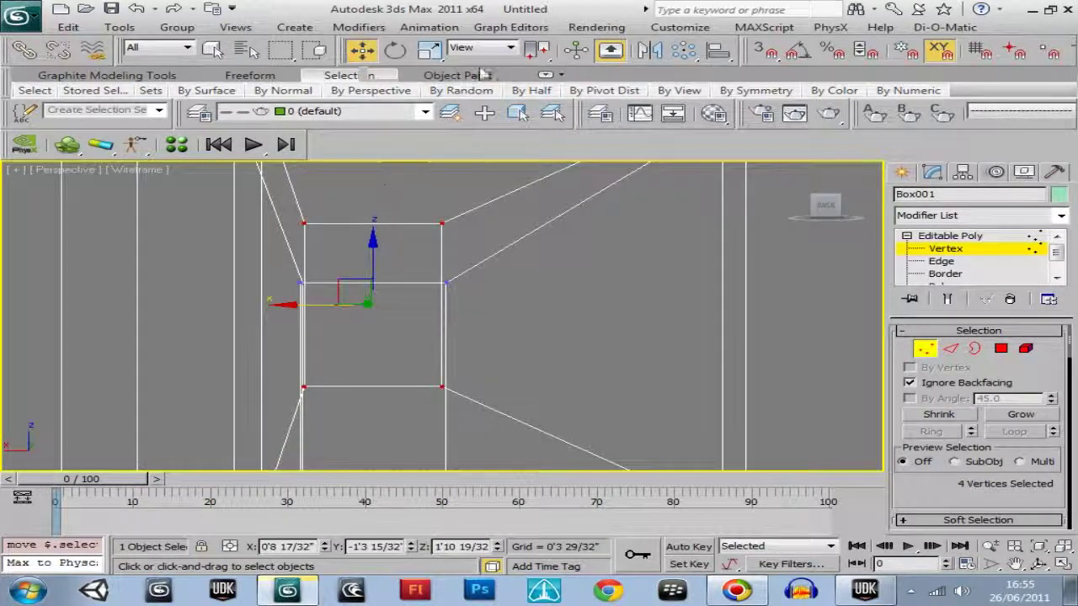
click(429, 50)
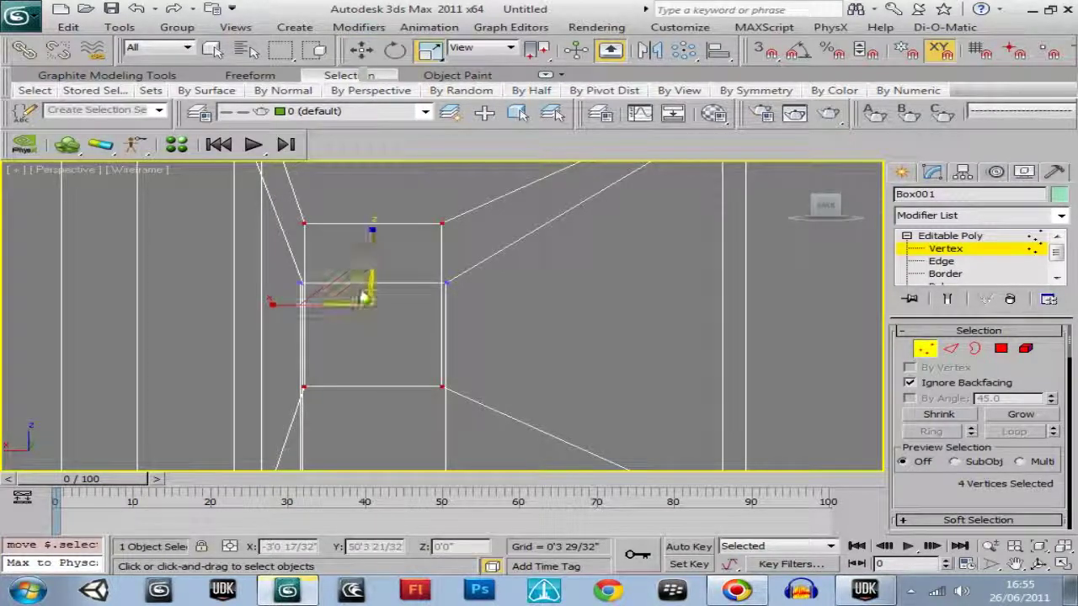
drag(364, 296, 360, 296)
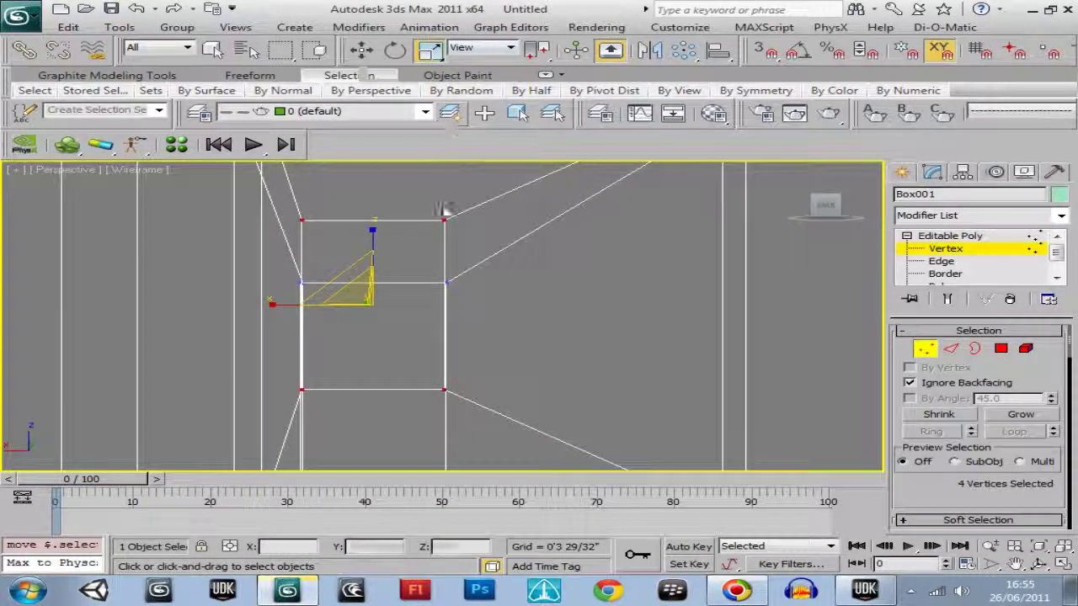
Lower the four vertices along Z to about 0'11 20/32", and raise the upper pair to about 2'0 16/32" to match the door's height
click(364, 50)
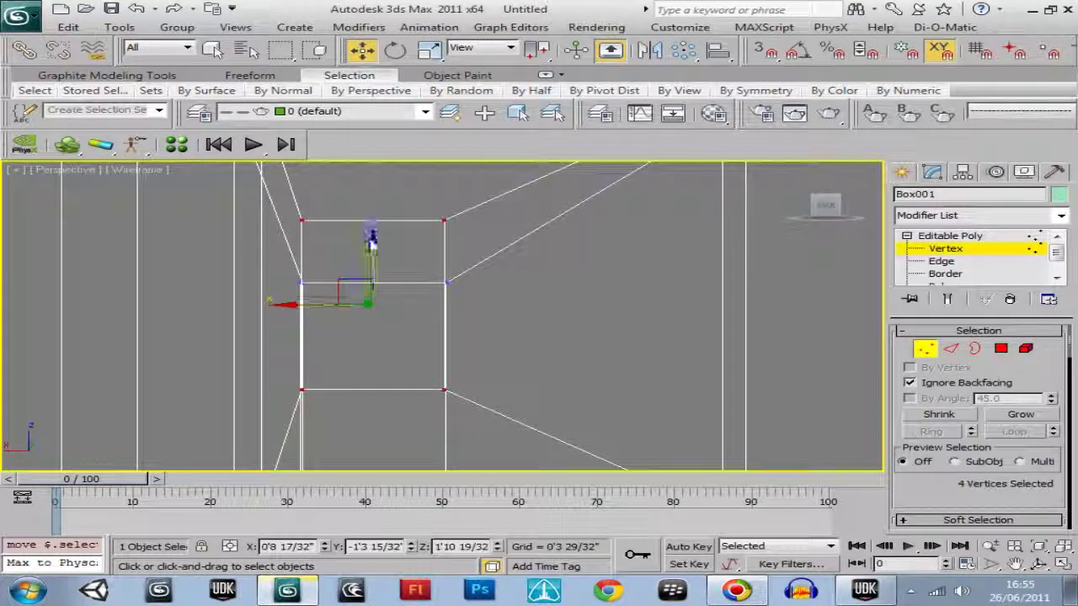
drag(371, 240, 377, 329)
middle_drag(377, 330, 386, 244)
drag(385, 244, 400, 289)
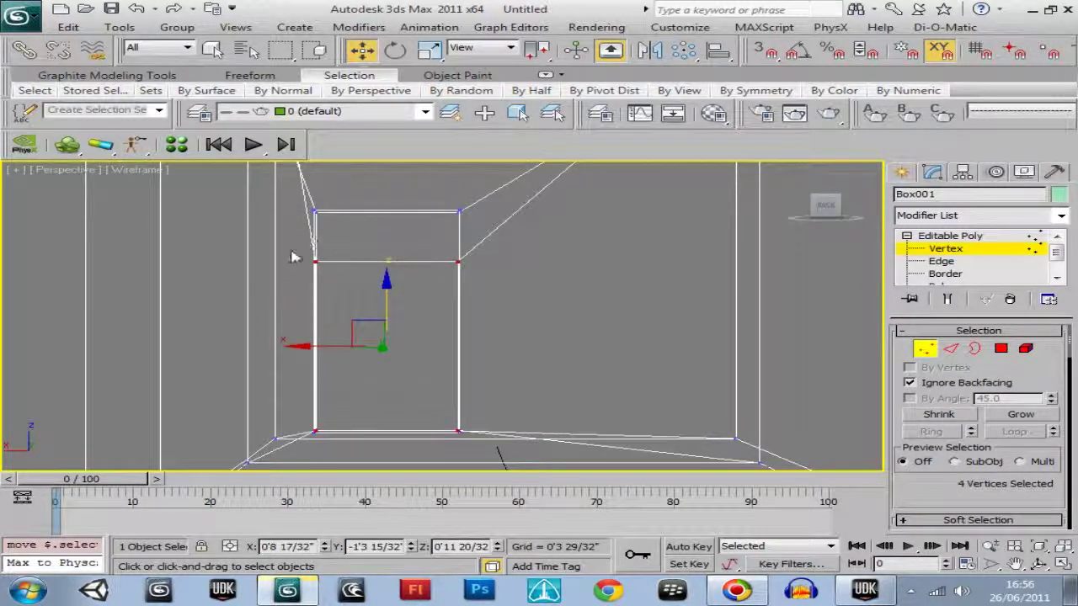
drag(495, 290, 495, 291)
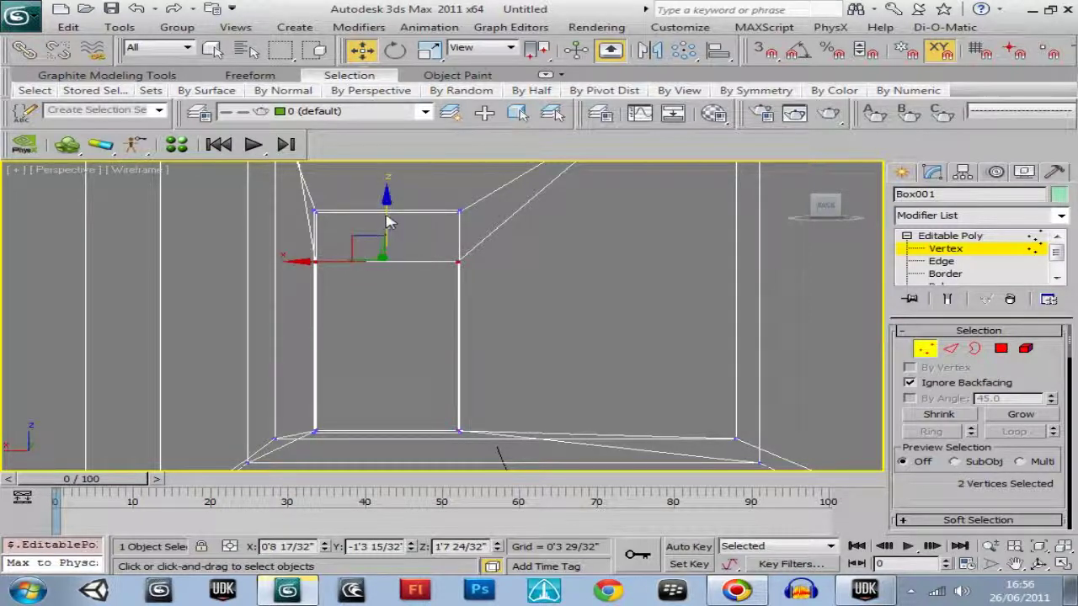
drag(387, 221, 394, 171)
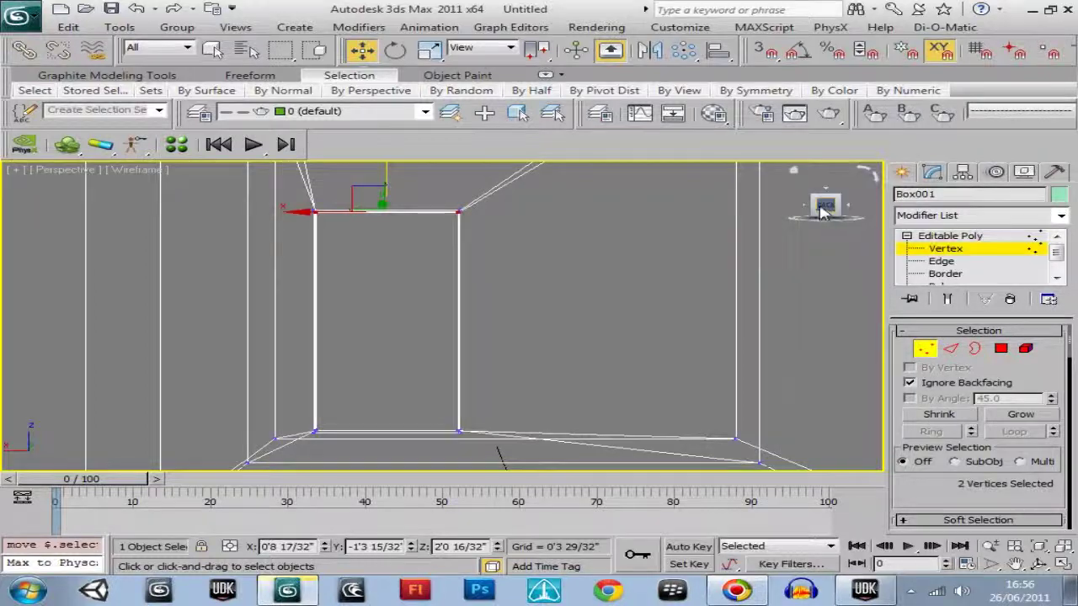
Switch to Polygon mode and examine the inner door polygon's position relative to the outer door recess from the side
drag(823, 205, 831, 250)
middle_drag(671, 258, 527, 445)
click(1002, 350)
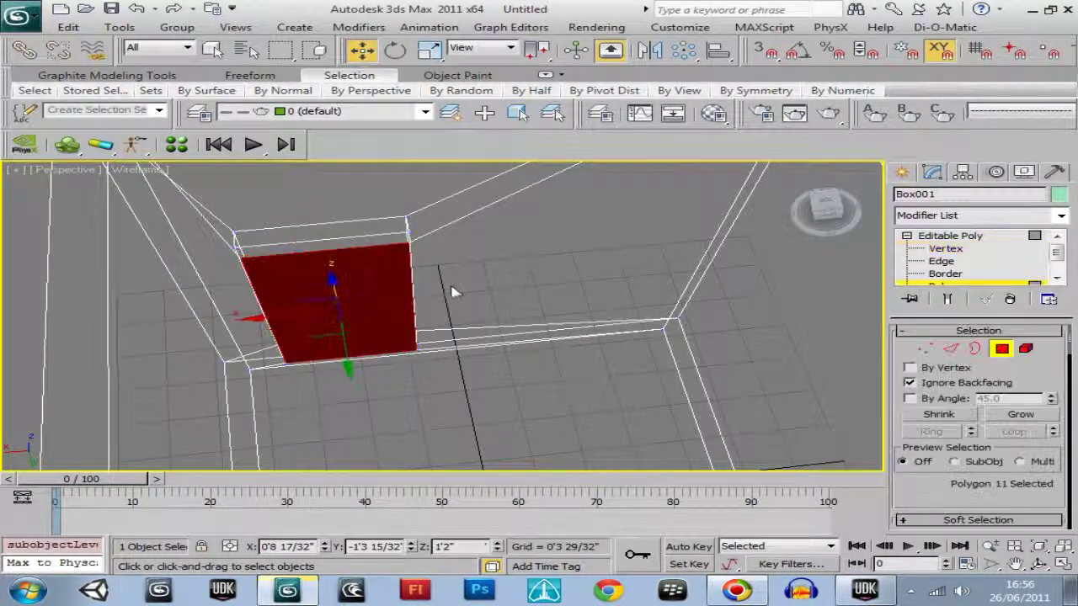
click(821, 220)
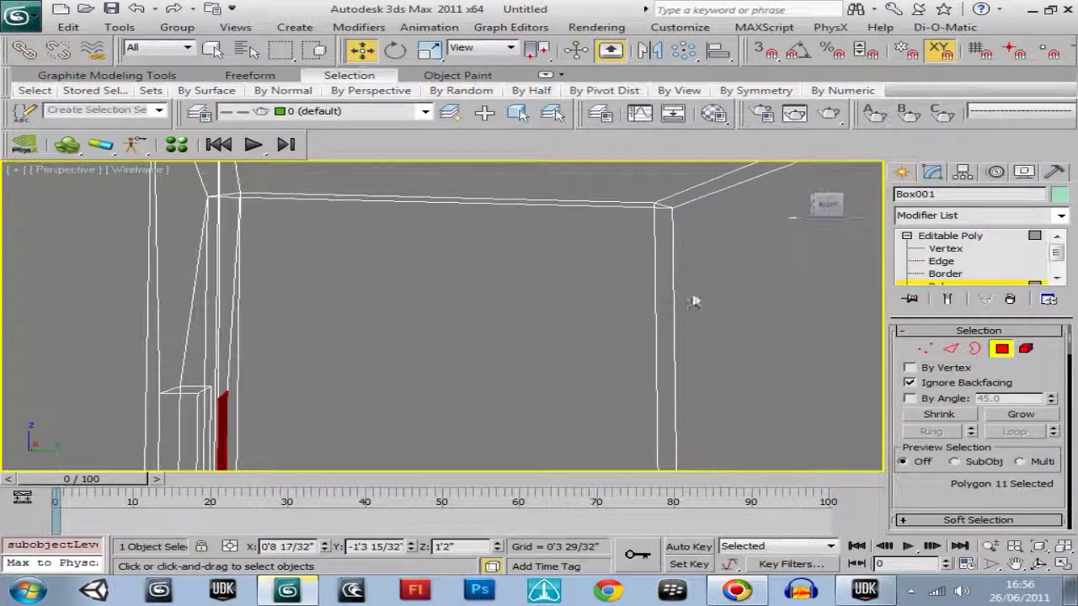
middle_drag(662, 312, 687, 189)
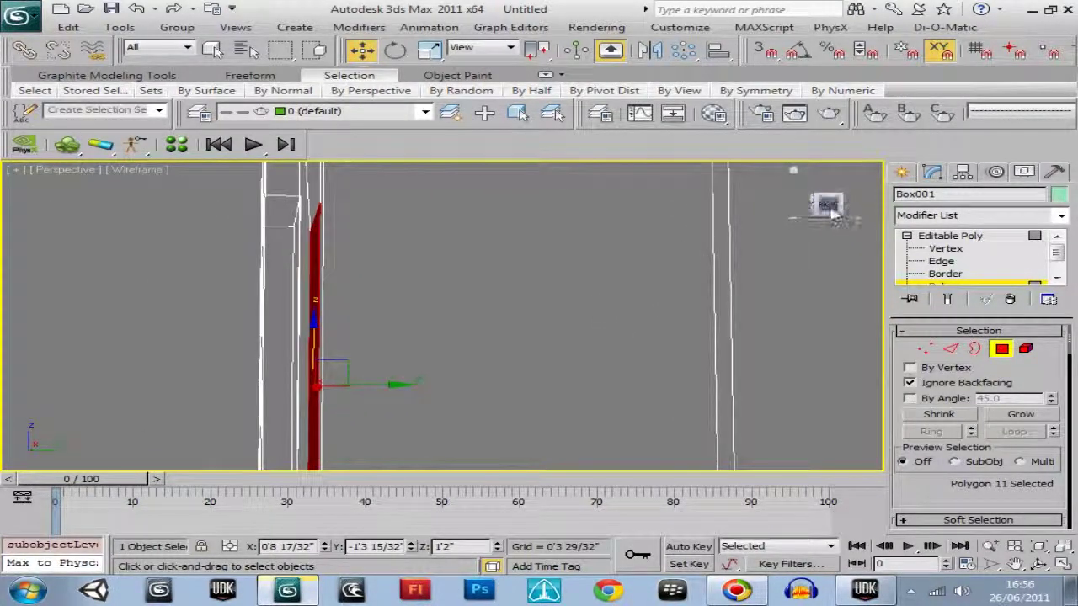
click(832, 212)
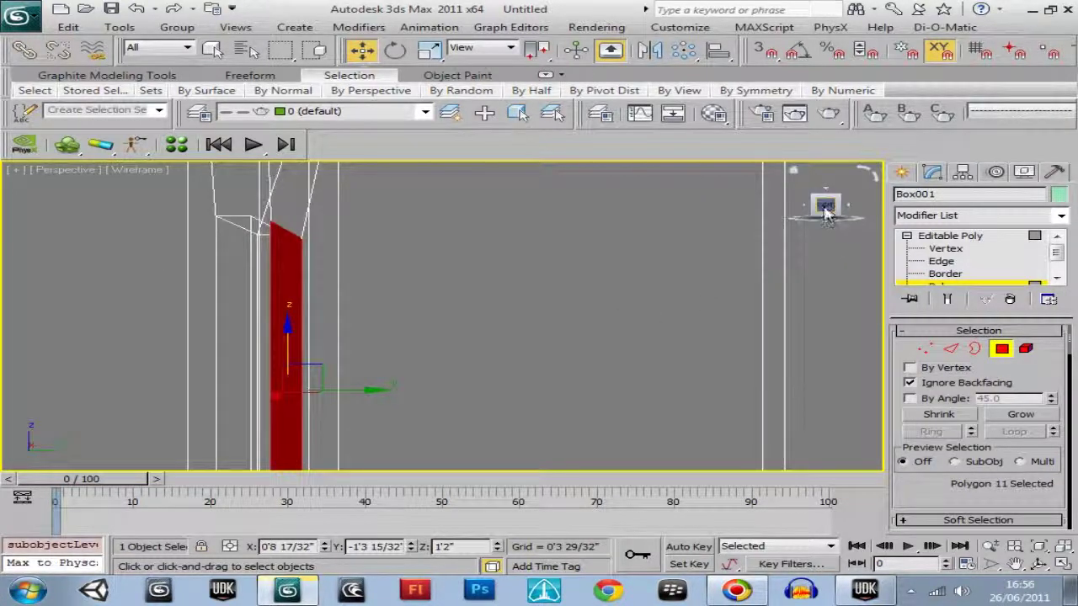
drag(825, 212, 619, 384)
Turn off Ignore Backfacing, select the polygon at the back of the outer door recess, and delete it
scroll(926, 485, up, 1)
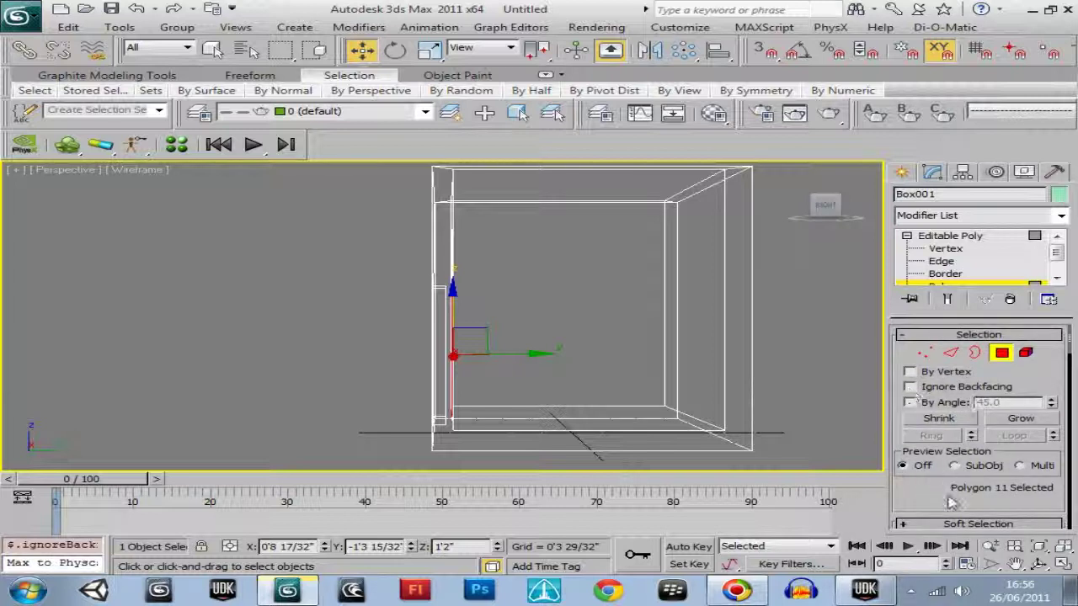
scroll(949, 503, down, 5)
click(967, 387)
scroll(642, 344, up, 8)
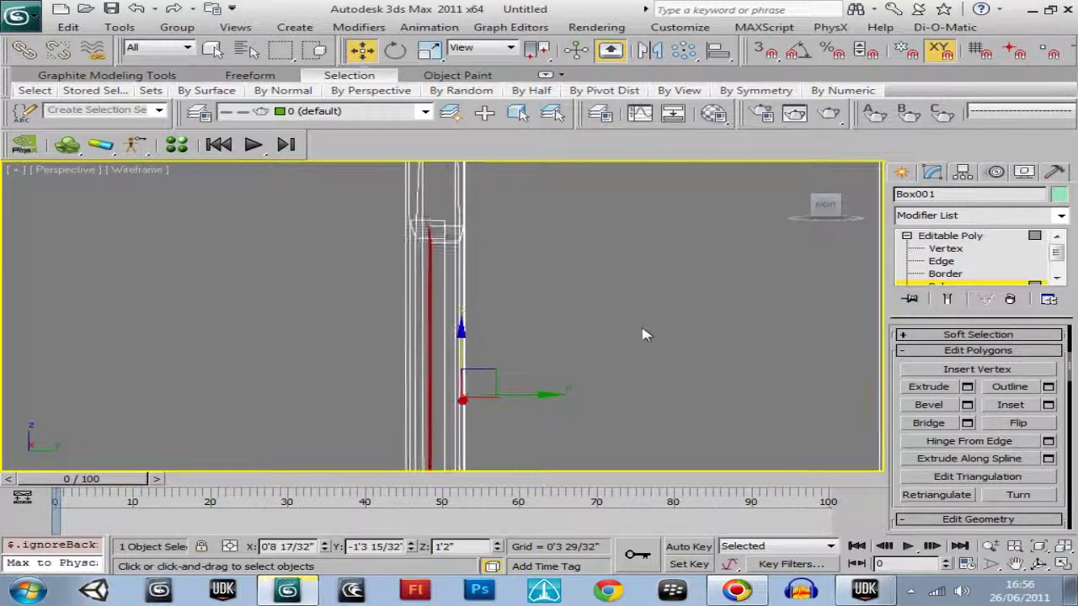
middle_drag(545, 362, 571, 360)
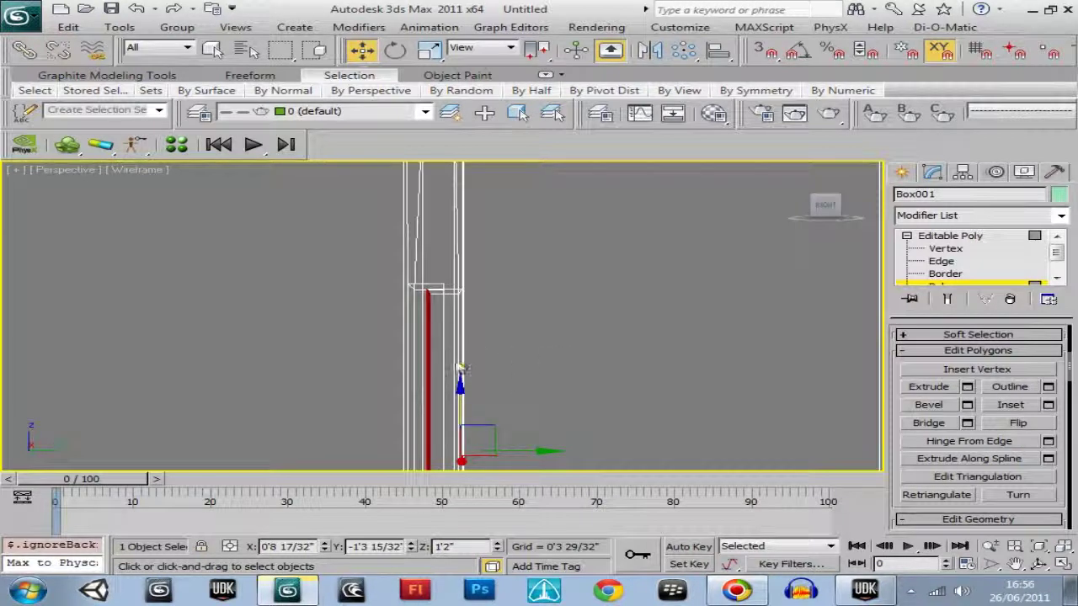
drag(487, 470, 476, 468)
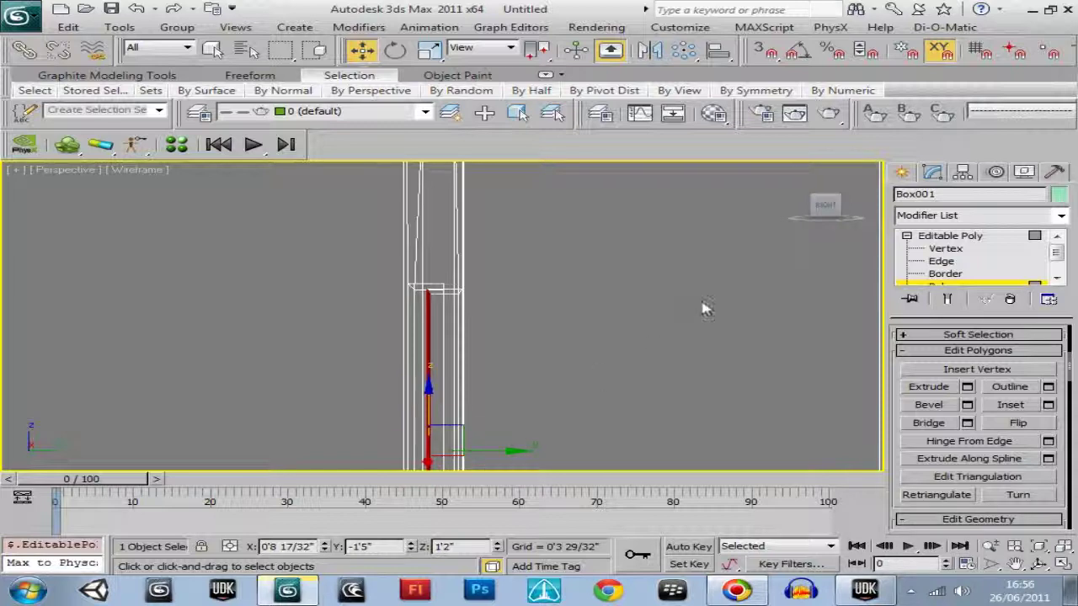
drag(829, 210, 152, 221)
key(Delete)
scroll(746, 264, down, 4)
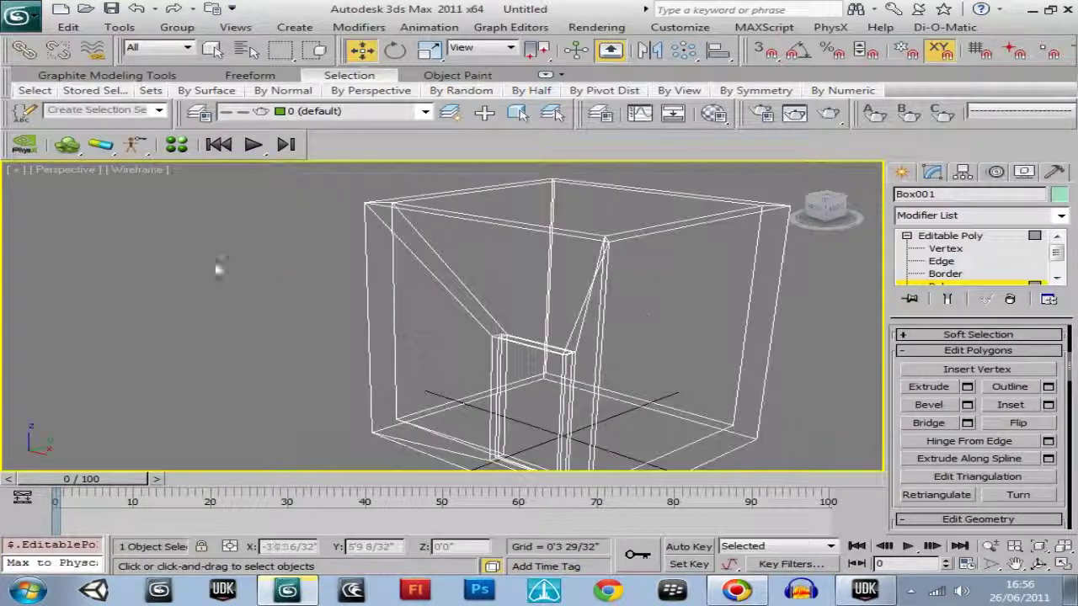
Change the viewport shading to Smooth + Highlights and delete the remaining polygon covering the doorway on the room's inner side
click(126, 171)
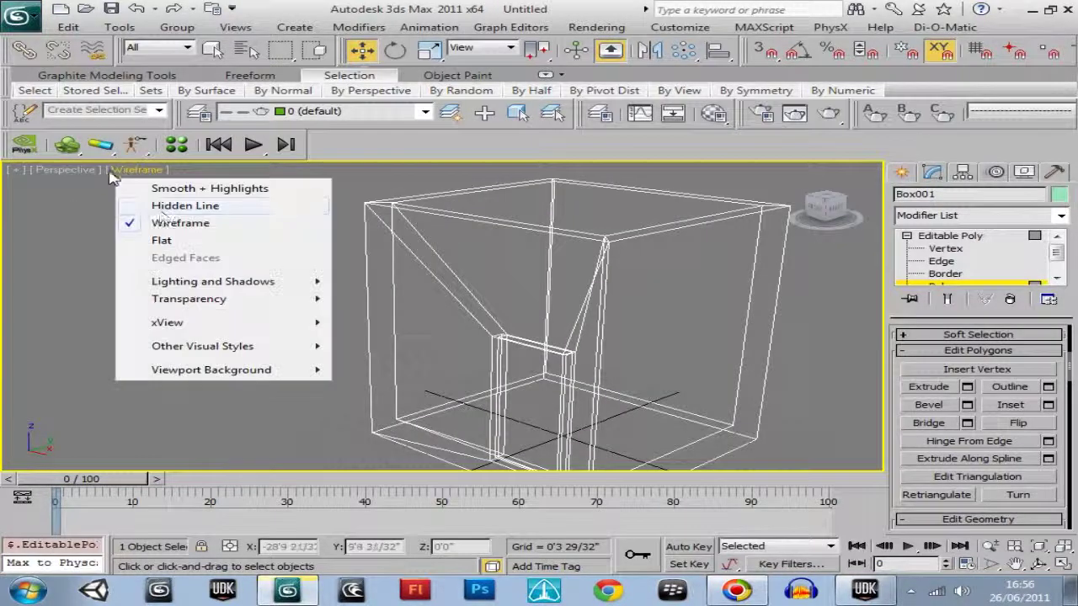
click(168, 185)
mouse_move(810, 210)
mouse_down()
mouse_move(821, 226)
mouse_move(852, 212)
mouse_move(752, 234)
mouse_move(586, 238)
mouse_move(814, 219)
mouse_up()
click(506, 263)
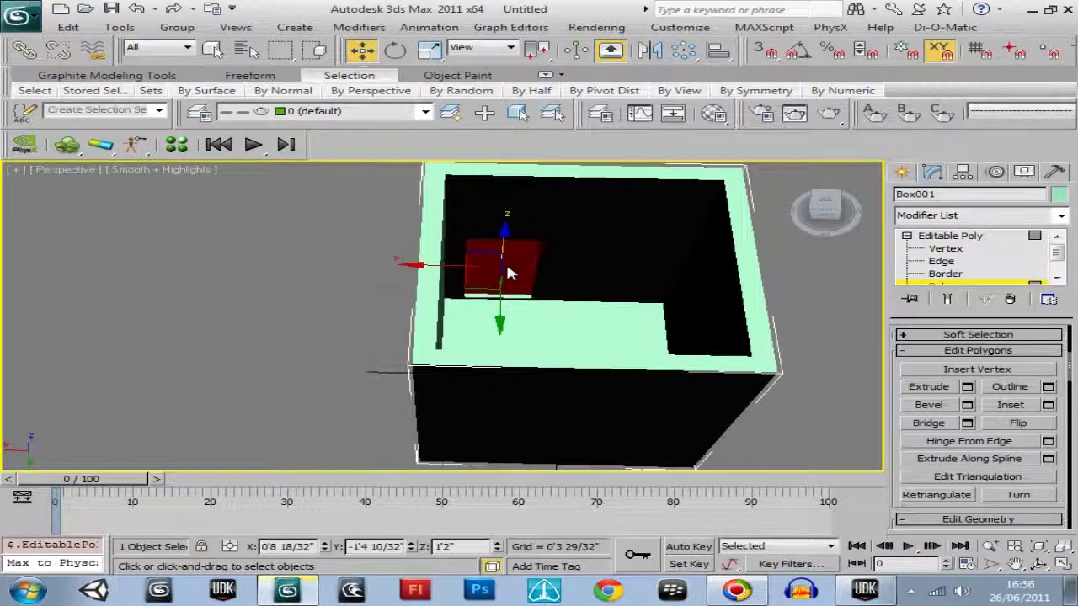
key(Delete)
click(827, 221)
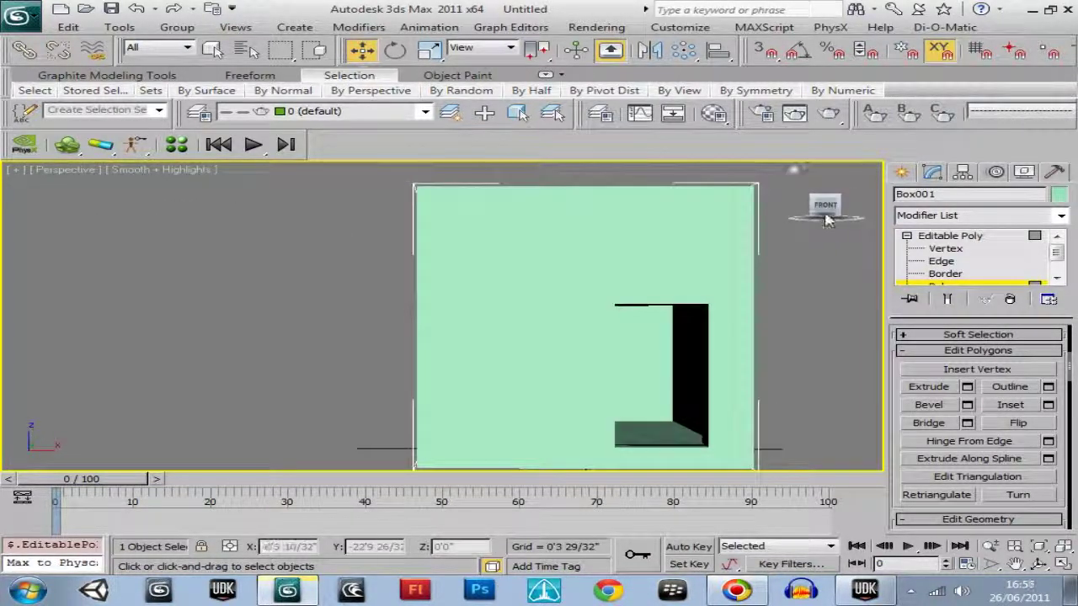
Leave sub-object editing and return to the top Editable Poly level with the whole room object selected
click(941, 273)
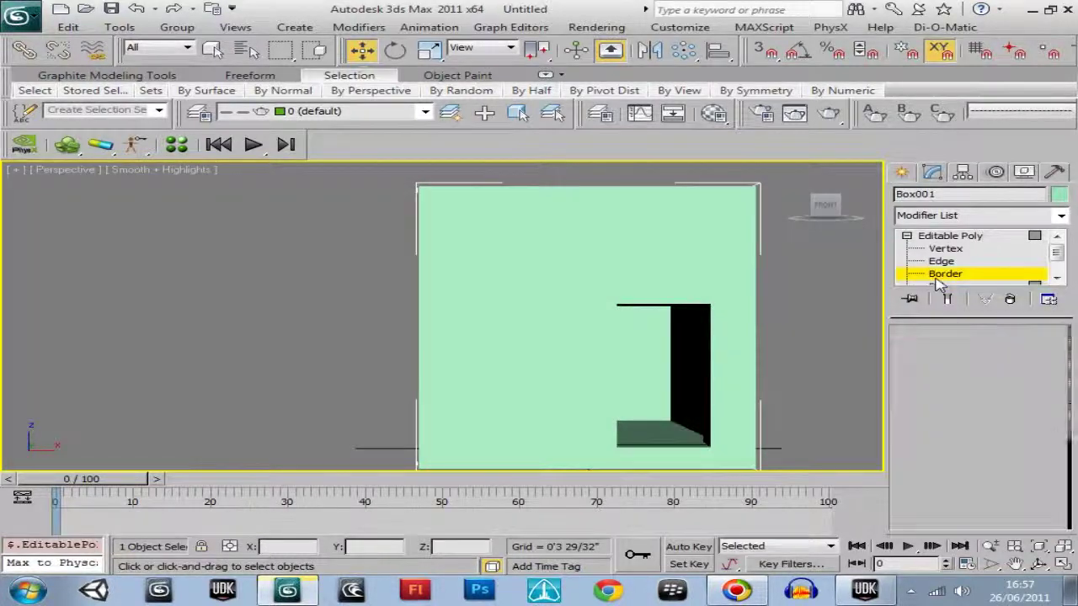
click(908, 236)
click(928, 237)
scroll(733, 287, down, 4)
drag(823, 207, 857, 224)
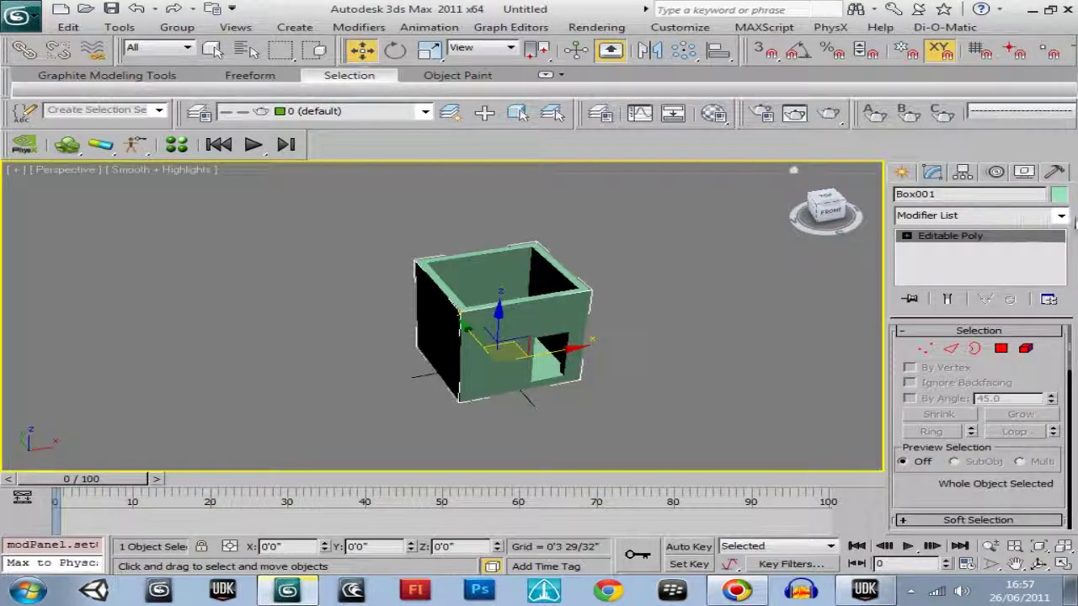
click(1062, 216)
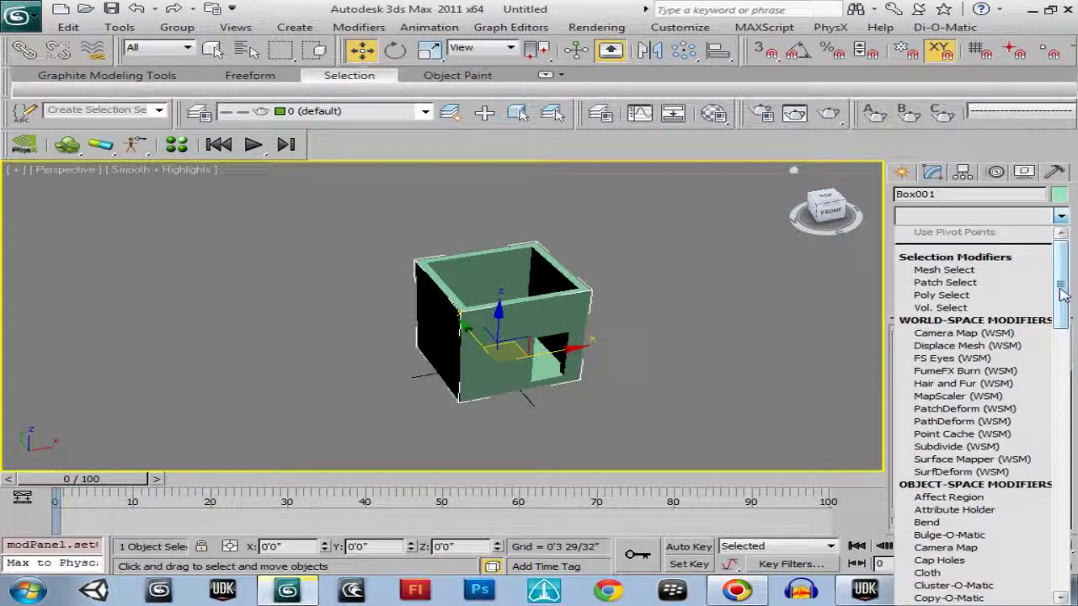
click(1061, 216)
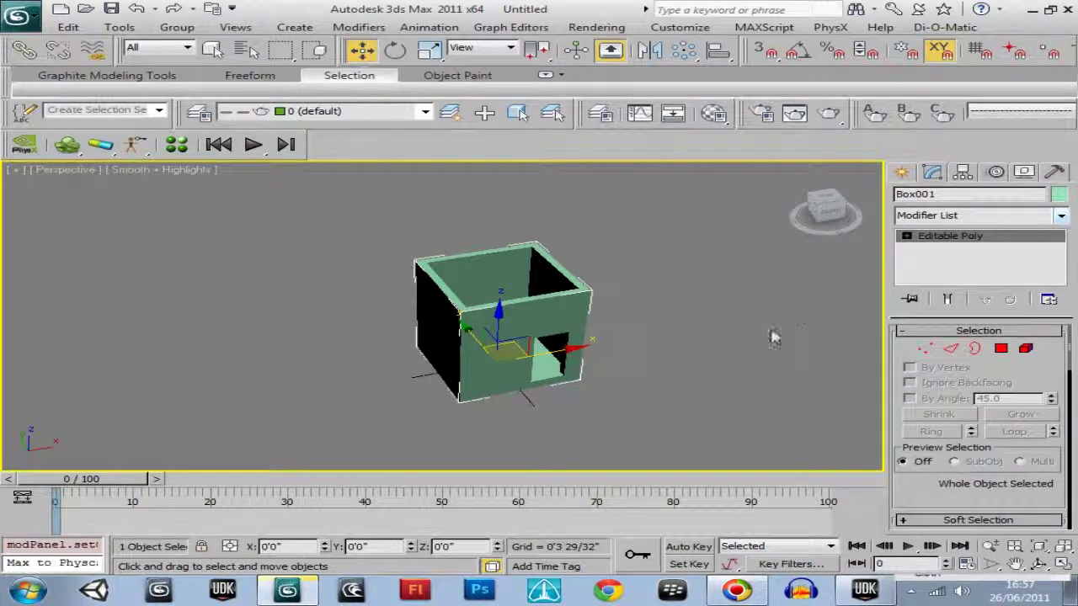
Move the finished room along X away from the origin, to about X -6'4 5/32"
middle_drag(728, 353, 581, 374)
click(826, 209)
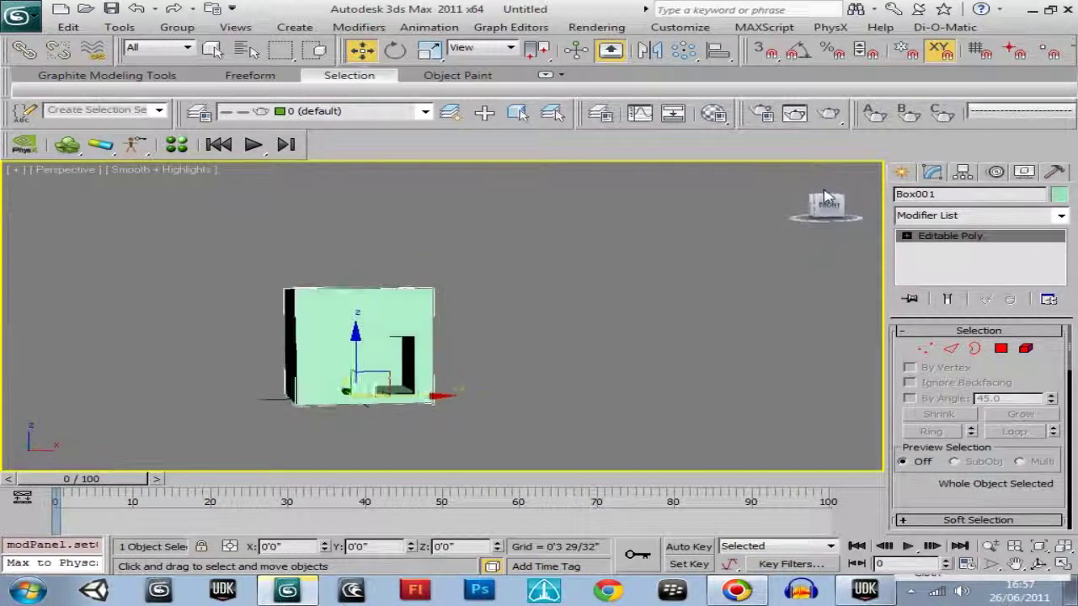
click(828, 208)
click(792, 172)
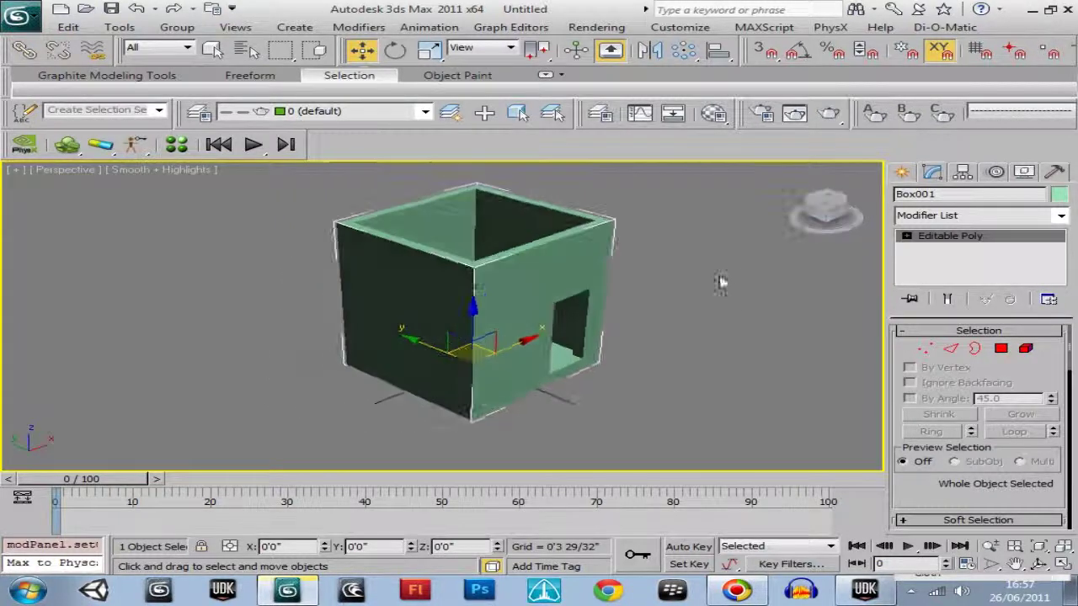
drag(546, 346, 201, 444)
Create a standard Box around the room's footprint, about 4'1 25/32" long, 4'4 6/32" wide and 0'4 26/32" high
click(902, 172)
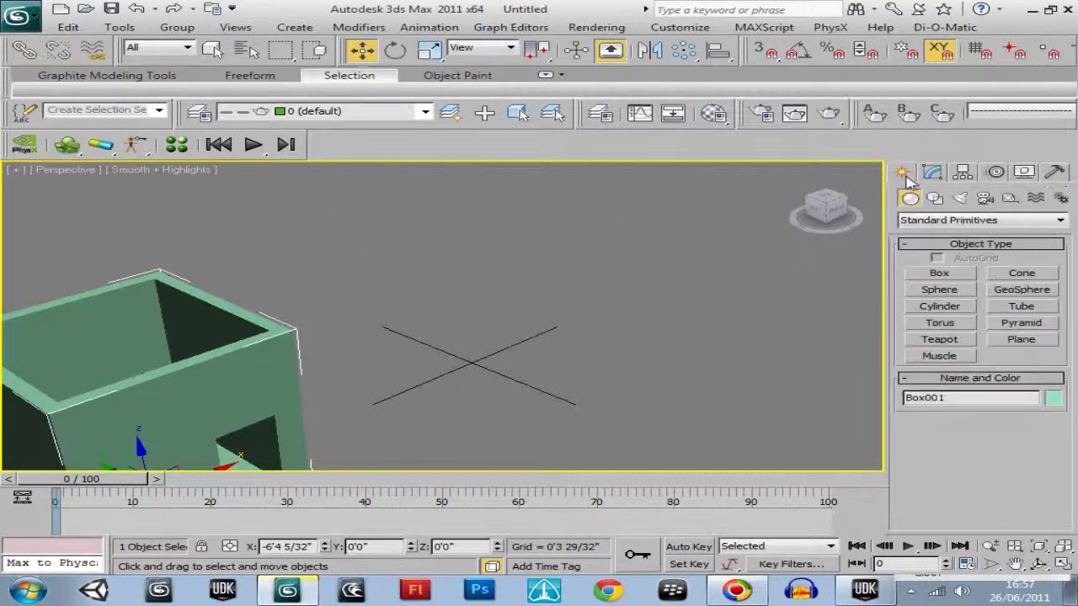
click(940, 274)
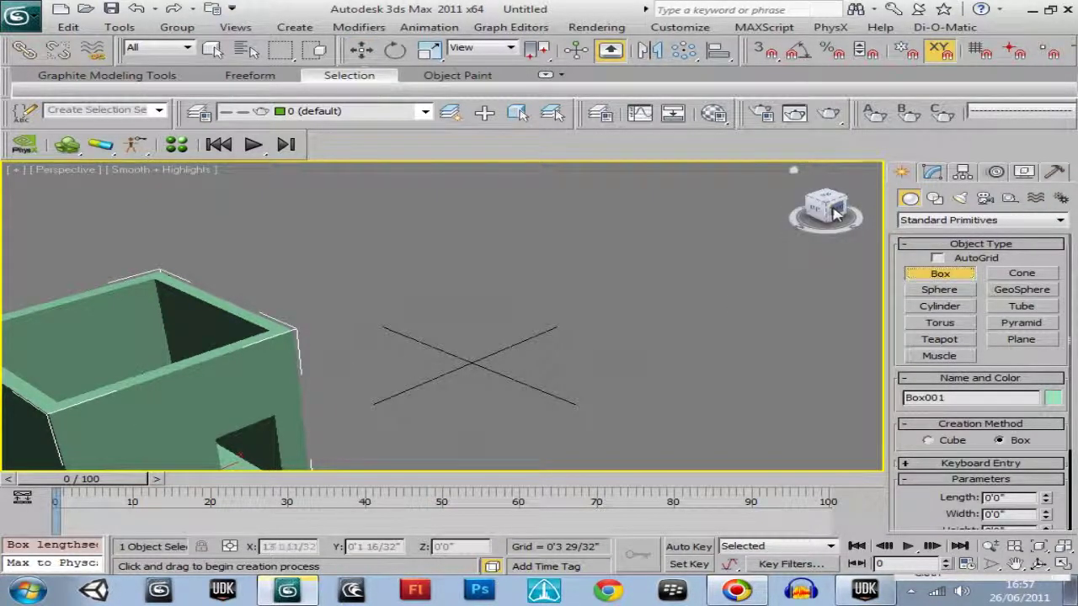
drag(837, 216, 13, 250)
alt+middle_drag(12, 250, 678, 143)
middle_drag(645, 250, 606, 115)
drag(325, 191, 569, 375)
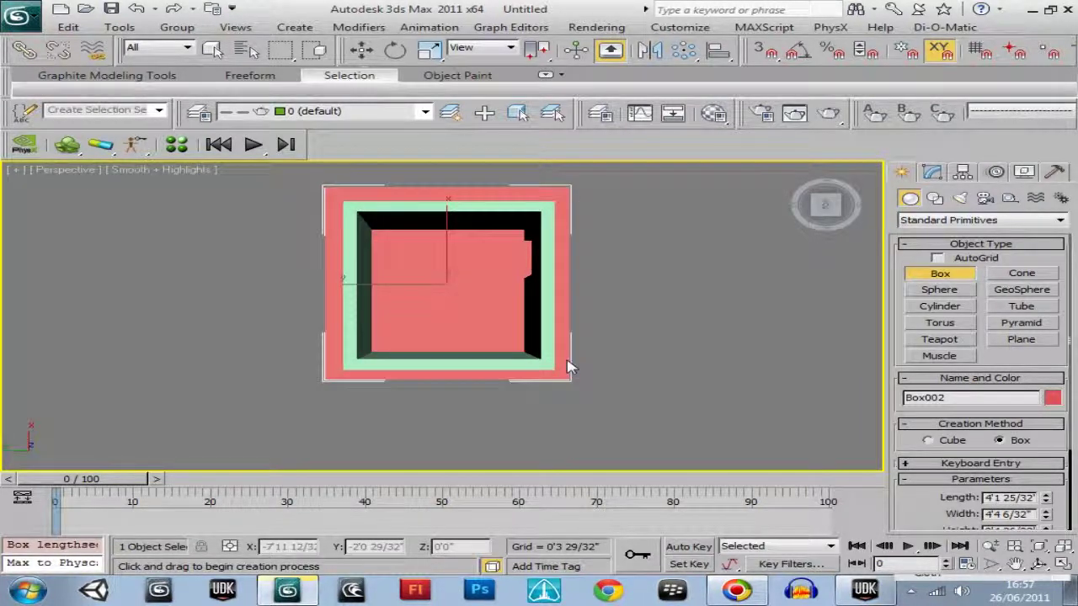
click(360, 51)
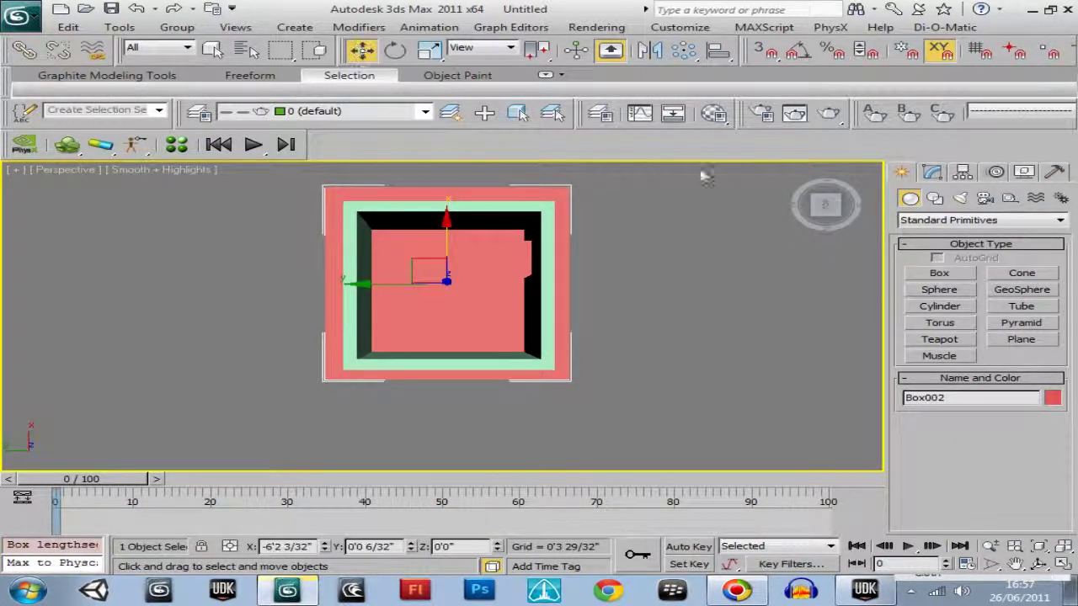
Scale the new red box along Z to about 405.8% to make it taller
drag(823, 207, 714, 174)
drag(720, 292, 702, 373)
click(429, 50)
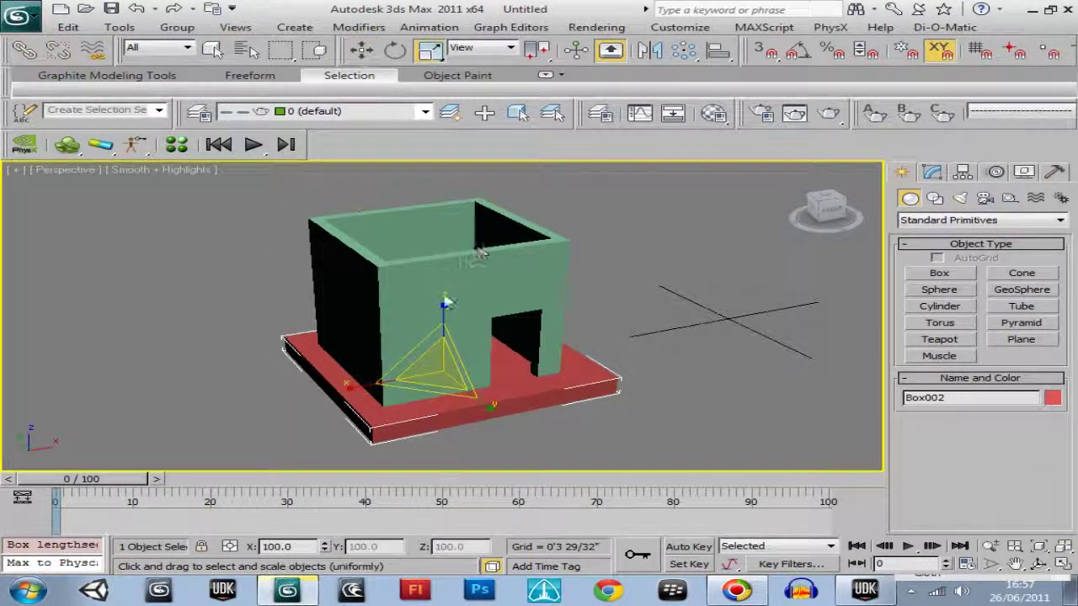
drag(448, 303, 428, 146)
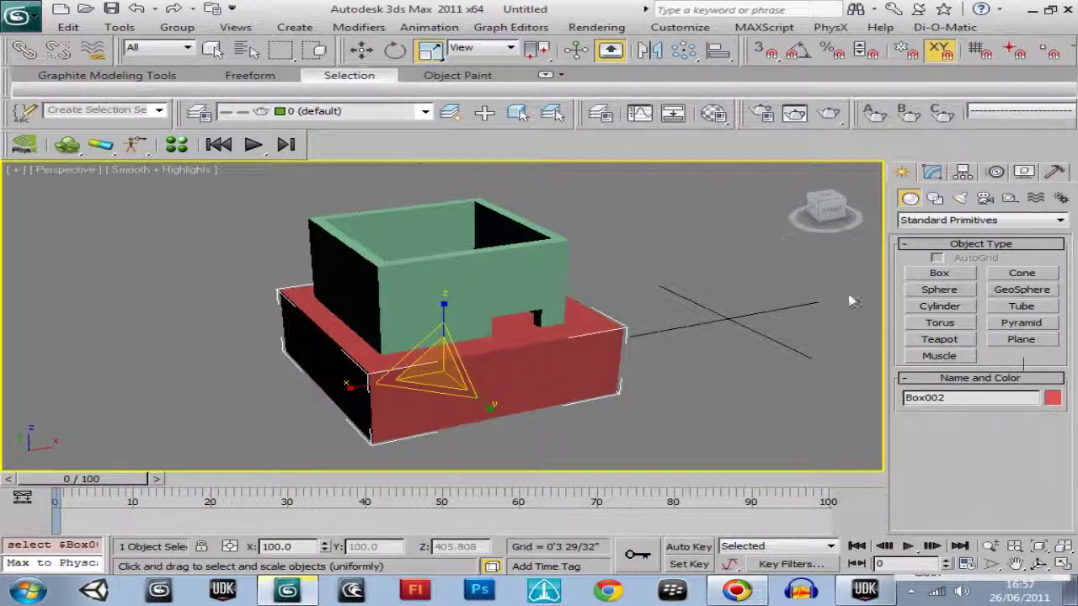
middle_drag(724, 344, 712, 358)
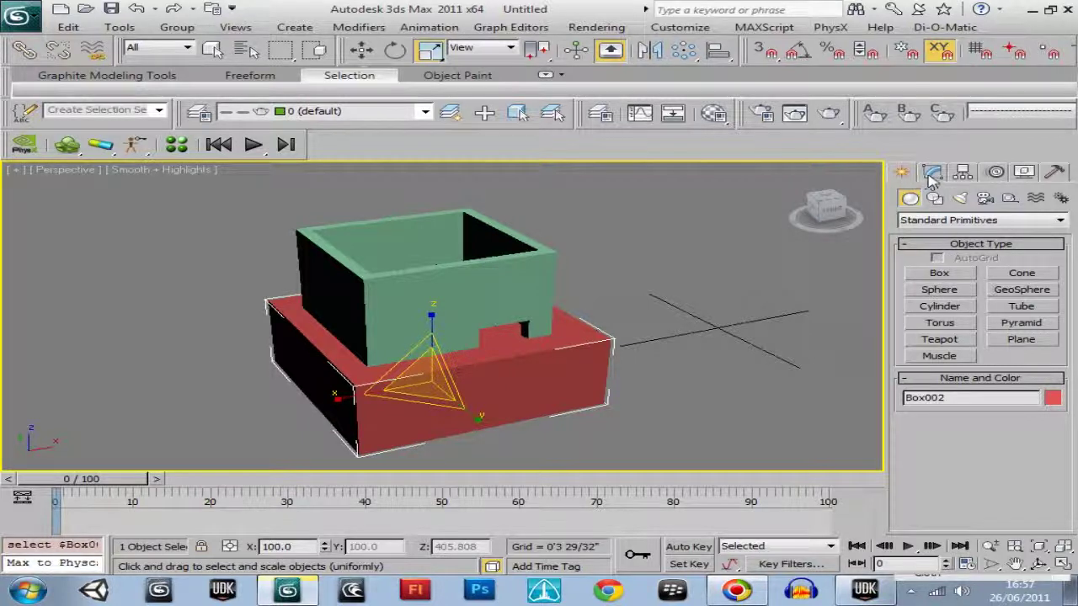
Turn on Edged Faces in the viewport and set the red box to 2 length segments and 2 width segments
click(931, 173)
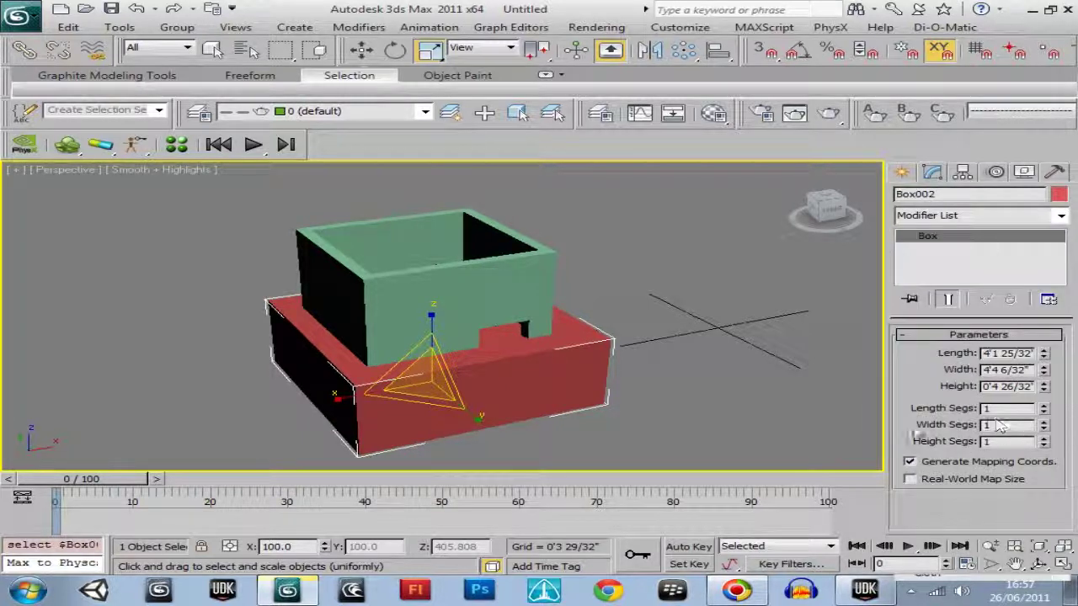
click(1043, 403)
click(173, 196)
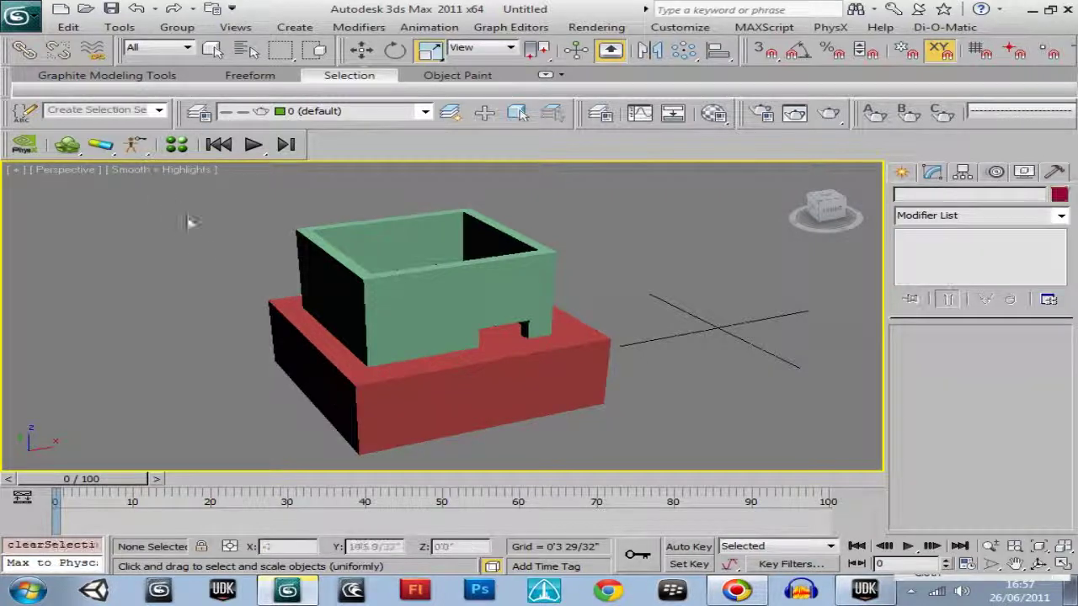
click(168, 169)
click(200, 260)
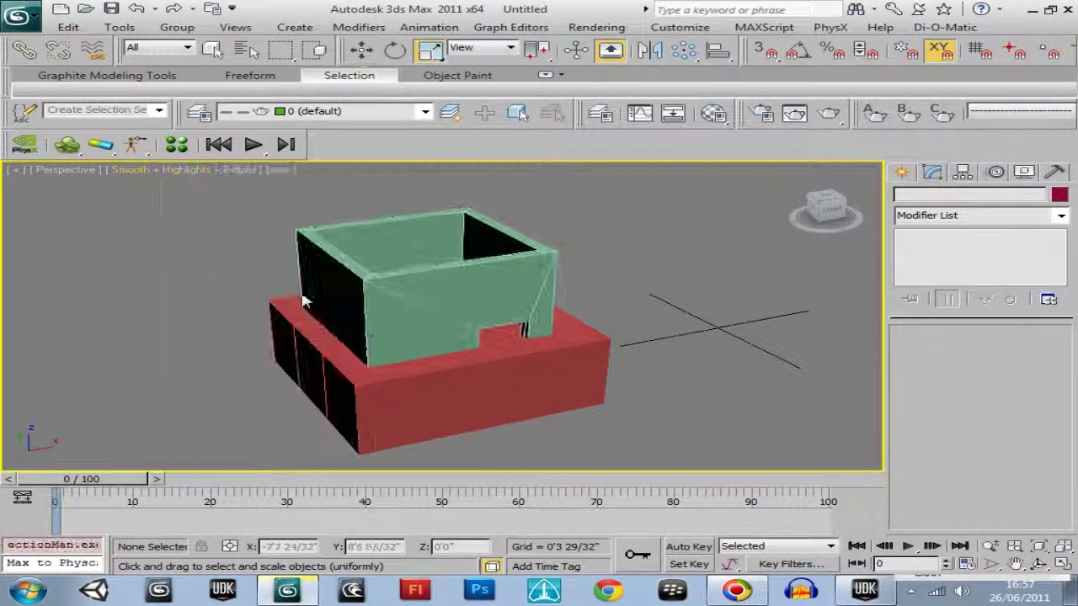
click(479, 393)
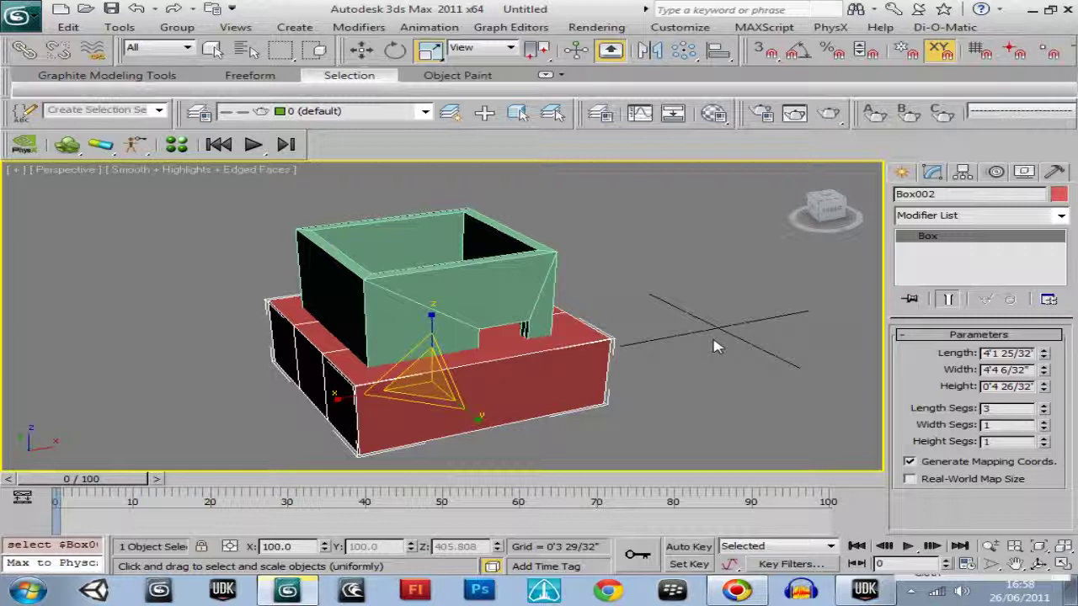
click(1044, 412)
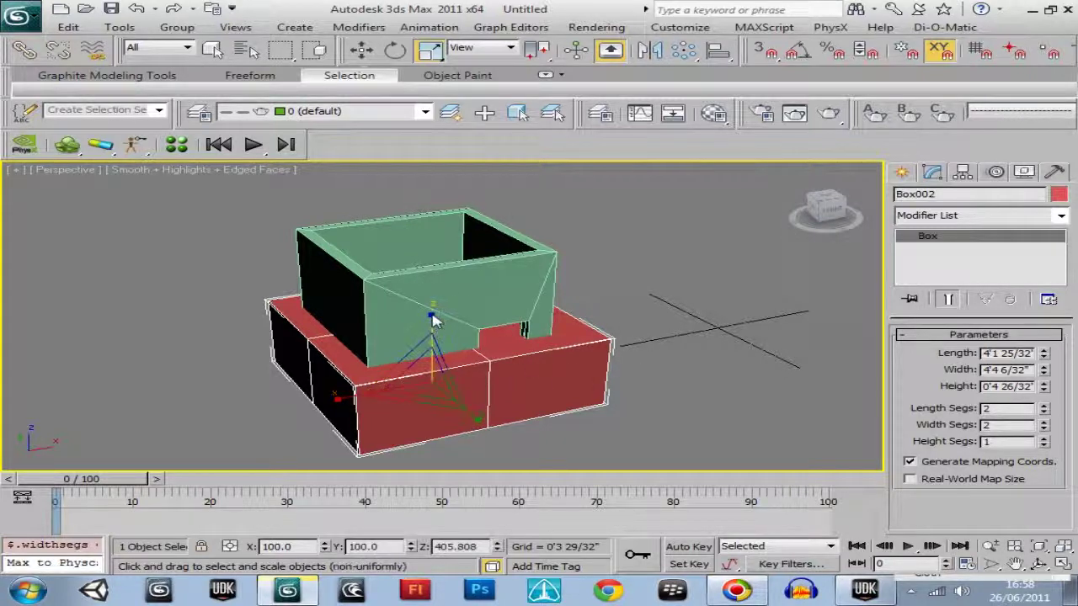
Scale the red box uniformly down to about 83.8% in X and Y, and stretch it along Z to the room's height
drag(433, 312, 423, 278)
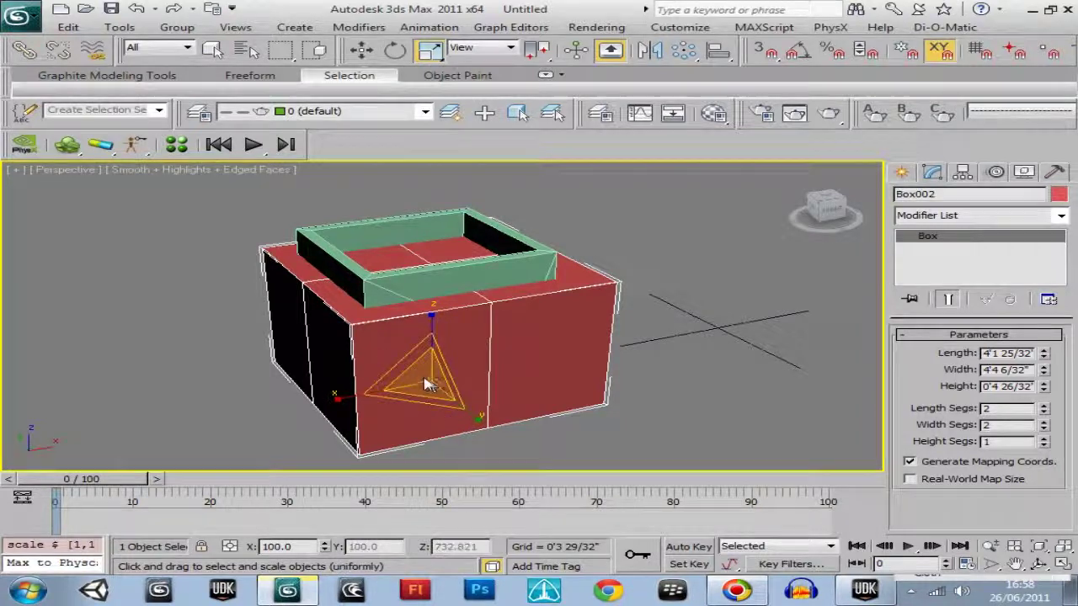
drag(429, 383, 500, 401)
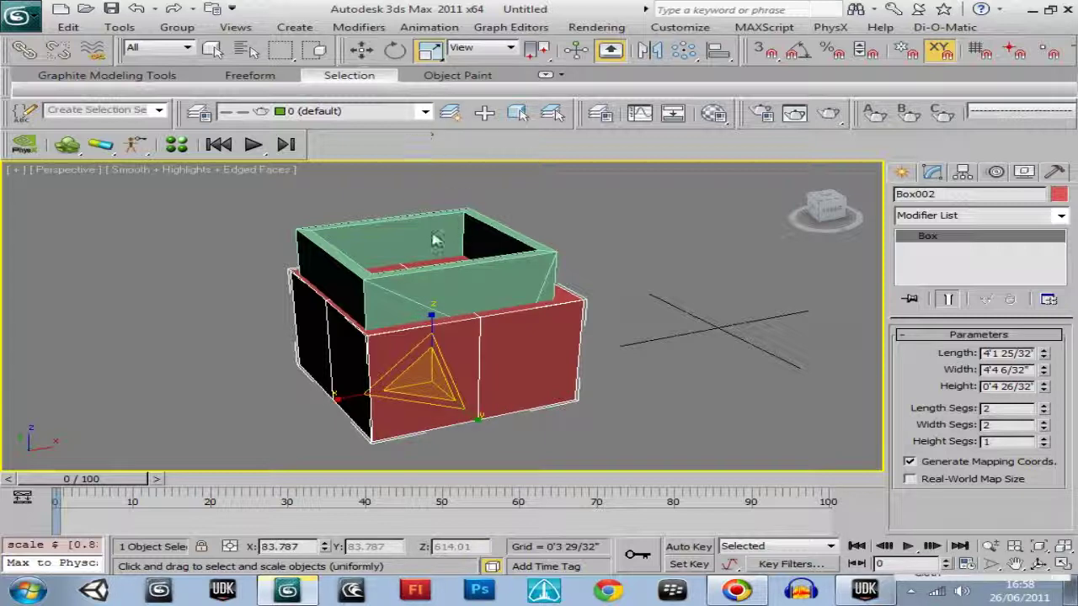
key(r)
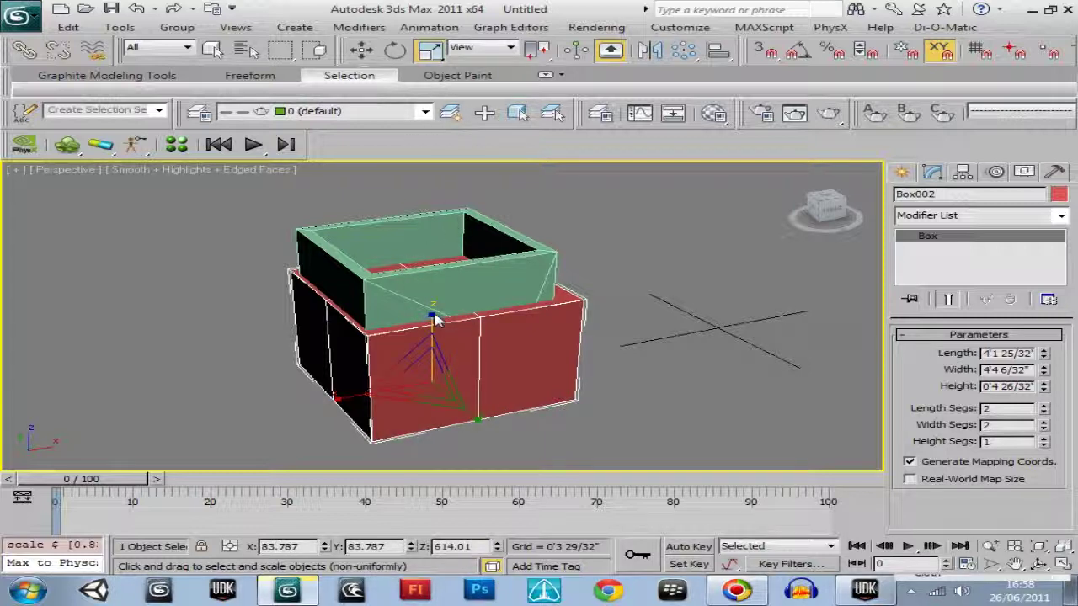
mouse_move(431, 320)
mouse_down()
mouse_move(427, 284)
mouse_move(433, 316)
mouse_up()
Move the red box along X to sit beside the room, at about X -2'0 15/32"
click(360, 53)
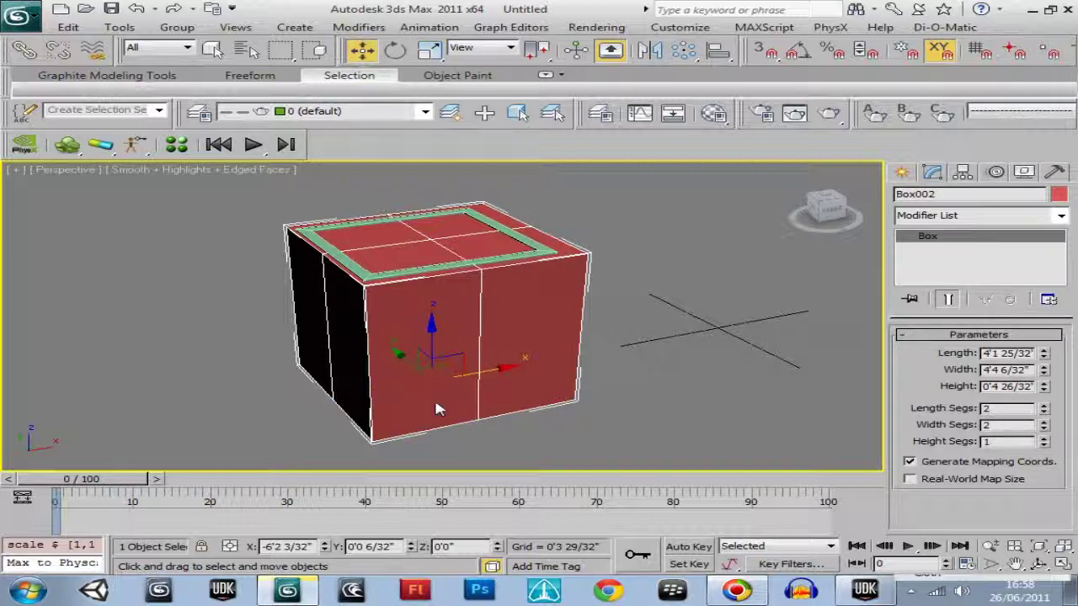
drag(479, 370, 686, 336)
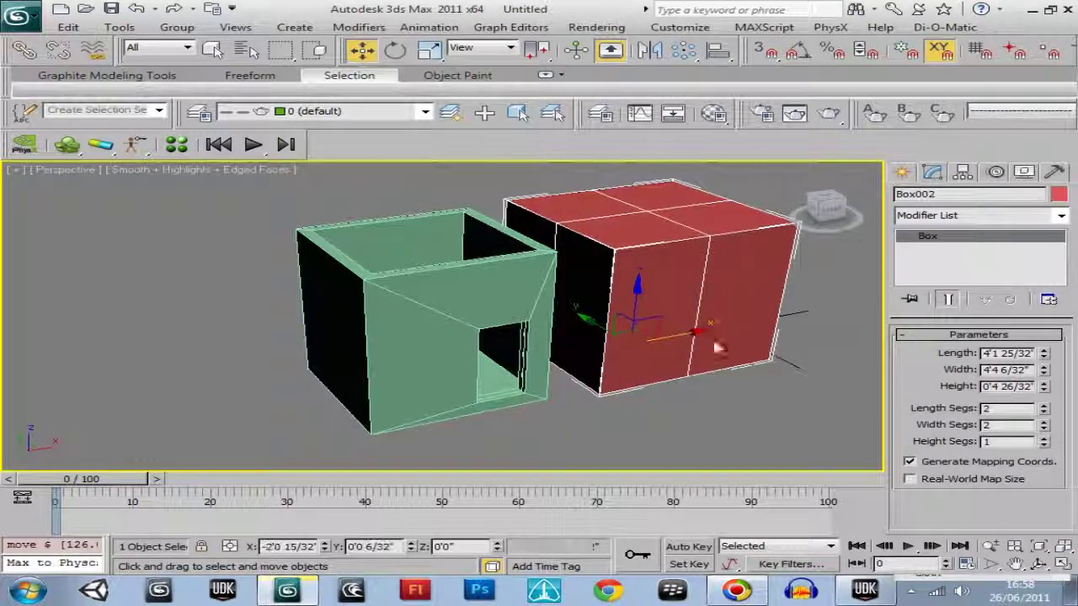
Convert the red box to an Editable Poly and enter its Vertex sub-object level
middle_drag(686, 337, 516, 320)
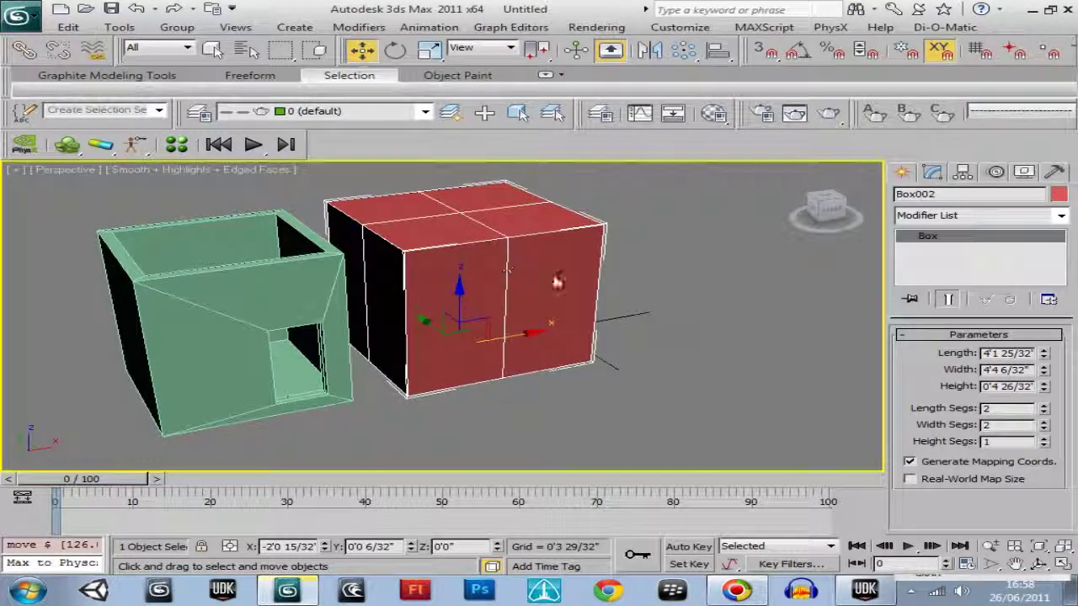
right_click(487, 308)
mouse_move(543, 446)
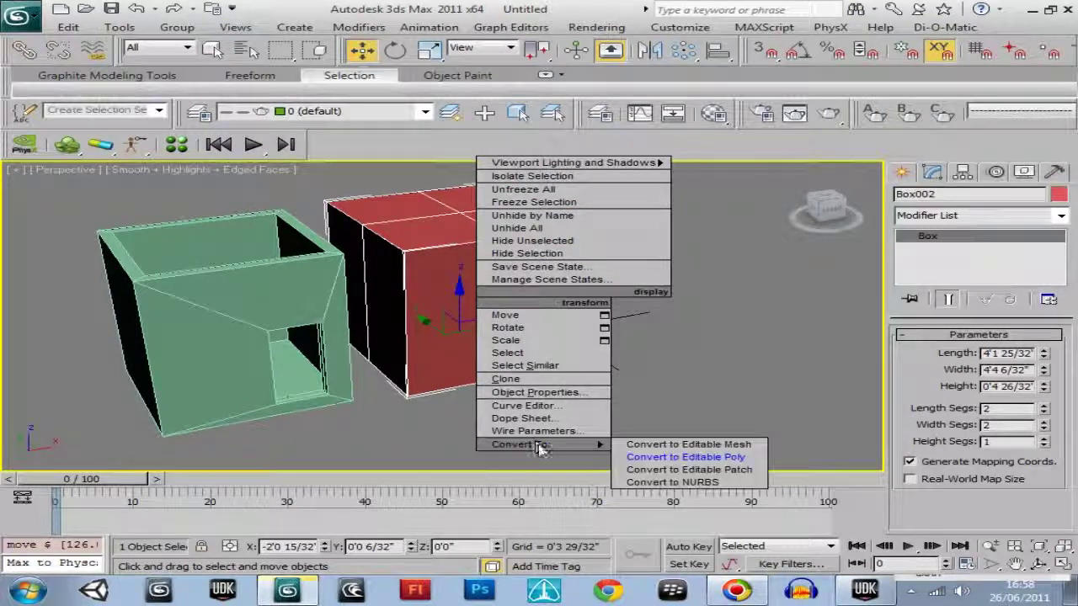
click(666, 457)
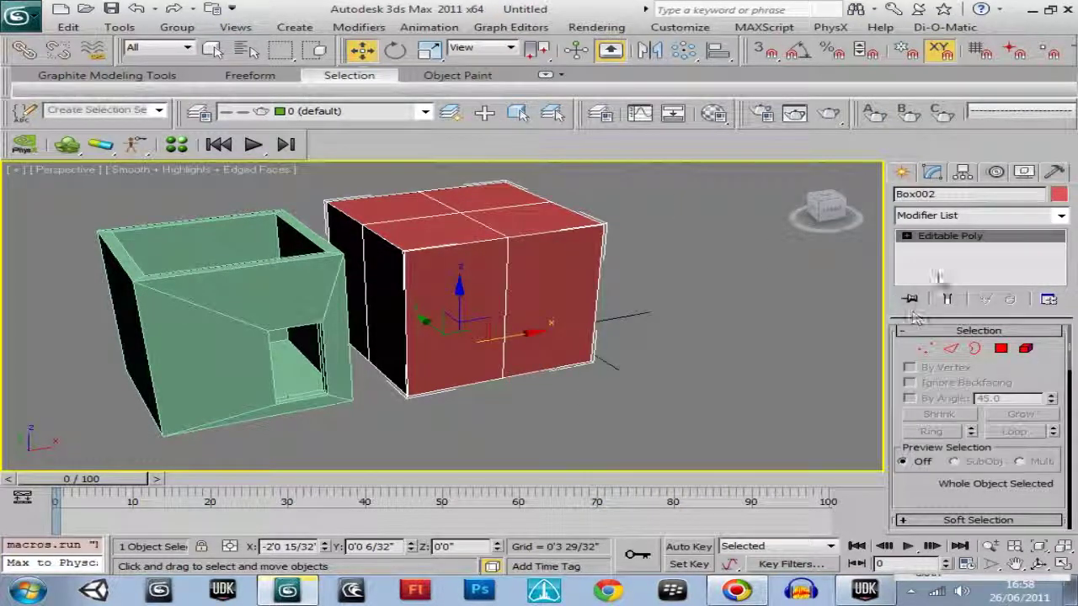
click(908, 237)
click(942, 249)
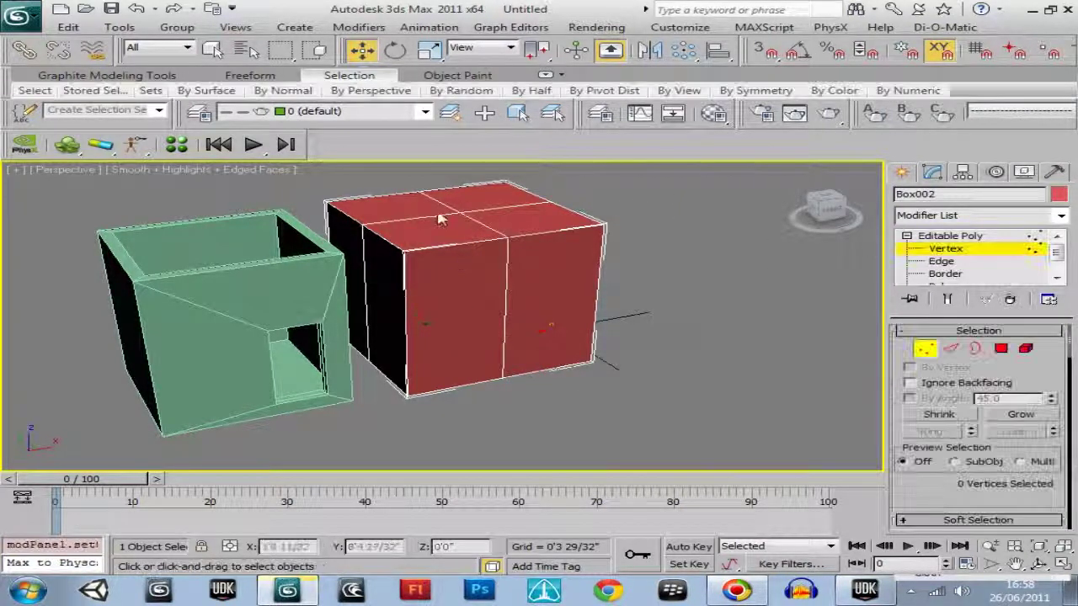
Try raising the centre vertex of the red box's top face to about Z 6'3 14/32" to form a pyramid roof
click(463, 206)
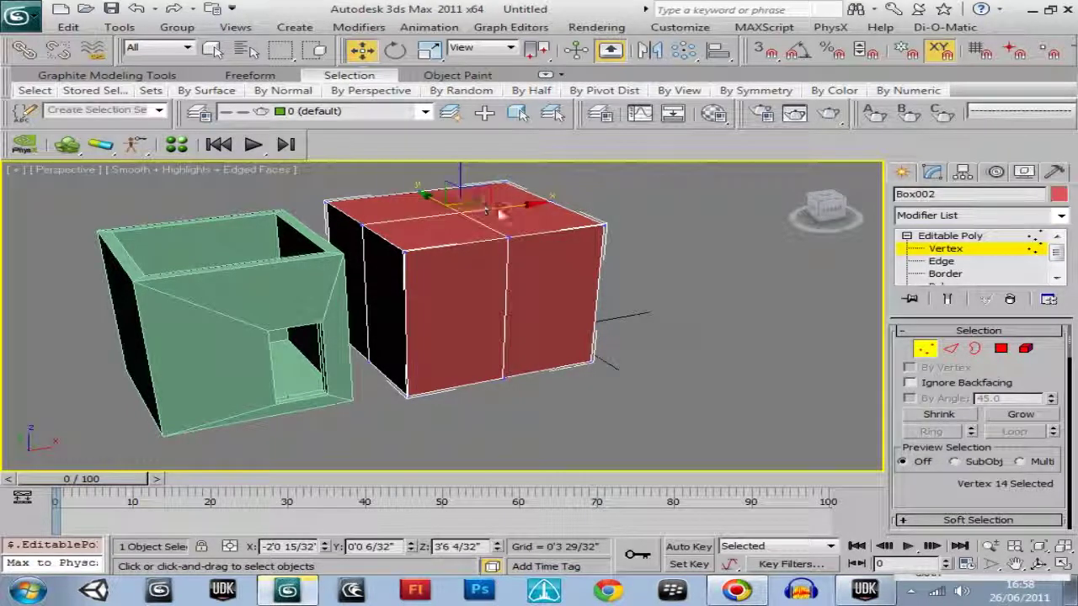
middle_drag(637, 261, 634, 342)
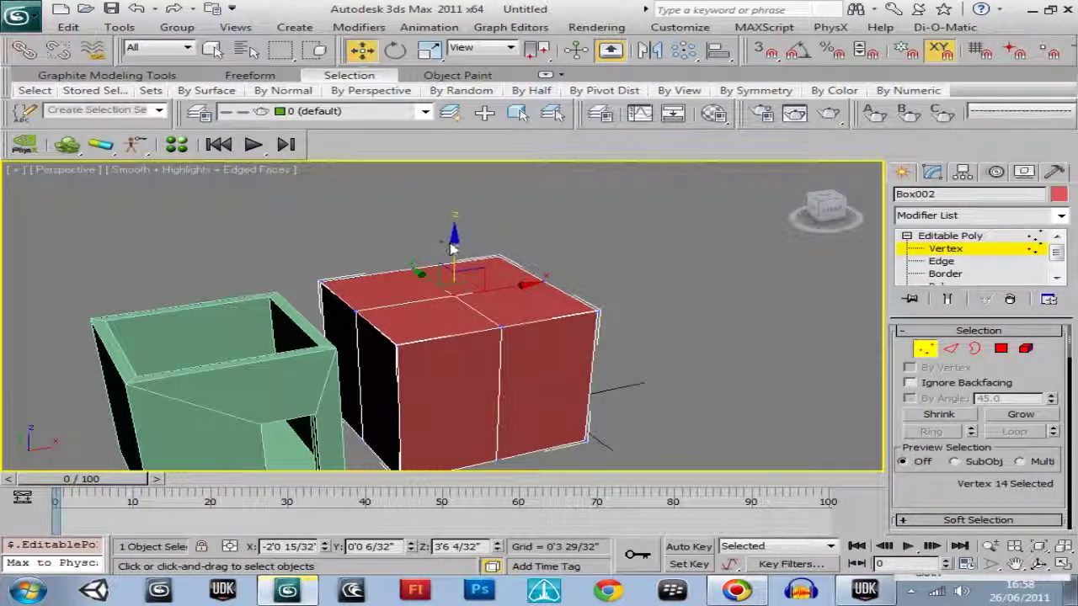
drag(455, 248, 452, 169)
drag(840, 215, 27, 233)
alt+middle_drag(29, 234, 591, 290)
drag(445, 236, 444, 207)
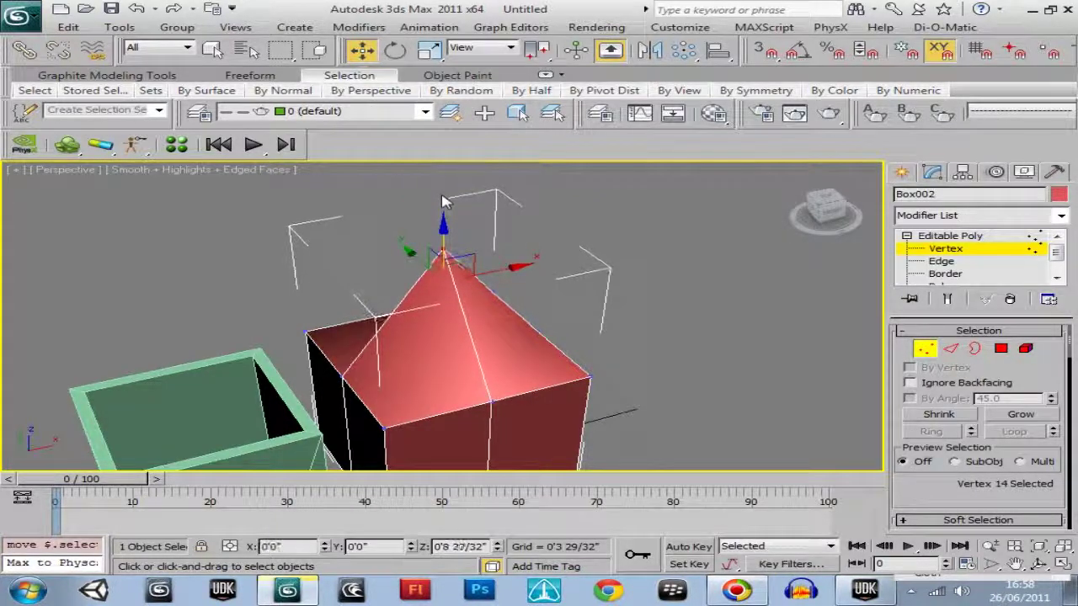
alt+middle_drag(733, 209, 793, 170)
Undo both upward moves of the red box's top centre vertex
click(69, 27)
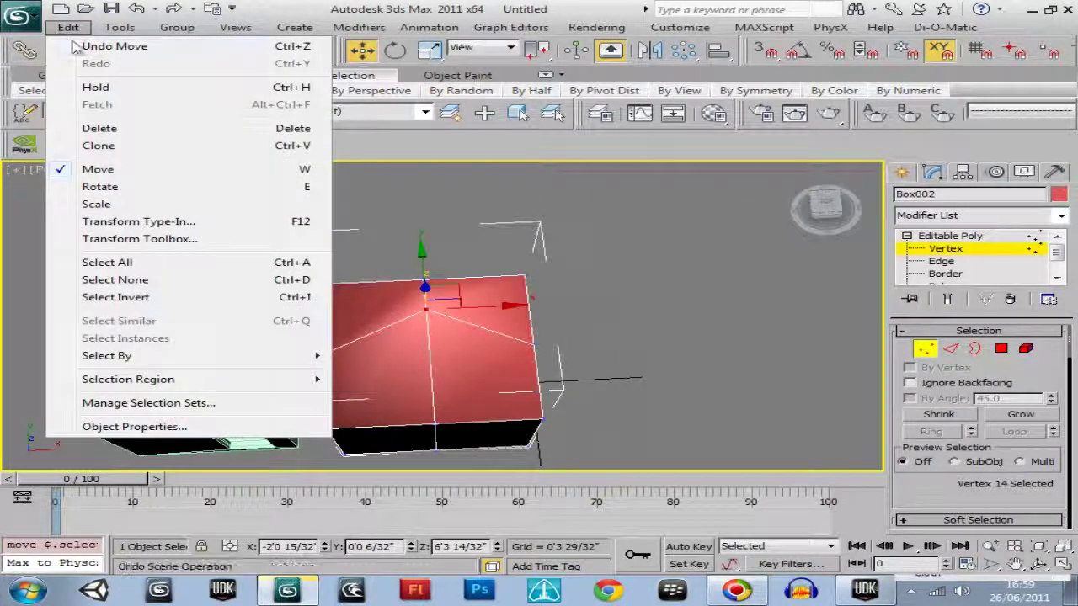
click(80, 44)
click(68, 27)
click(80, 44)
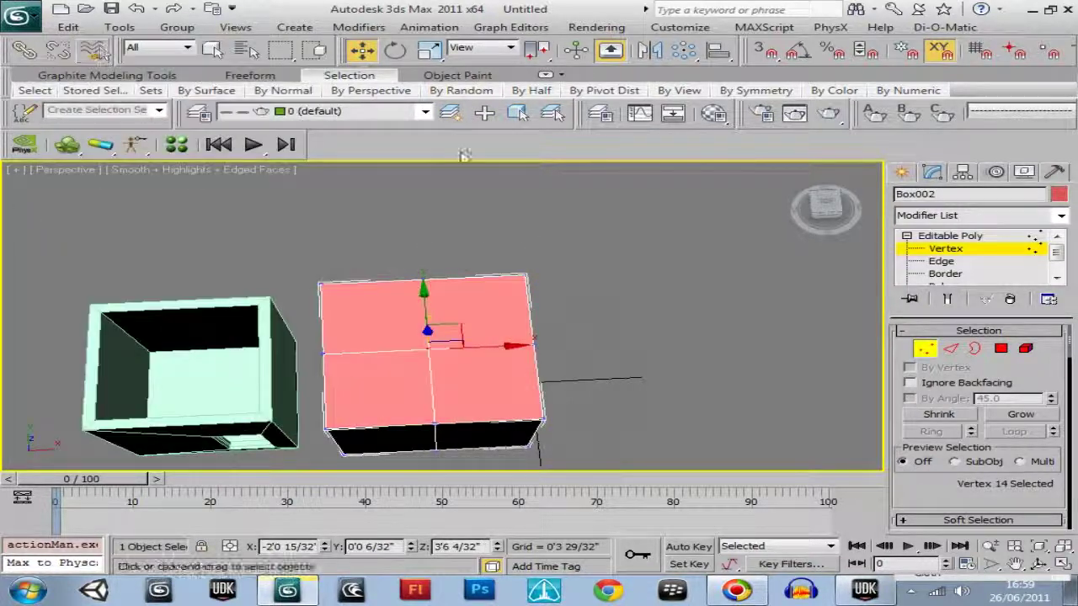
drag(825, 209, 853, 185)
click(825, 200)
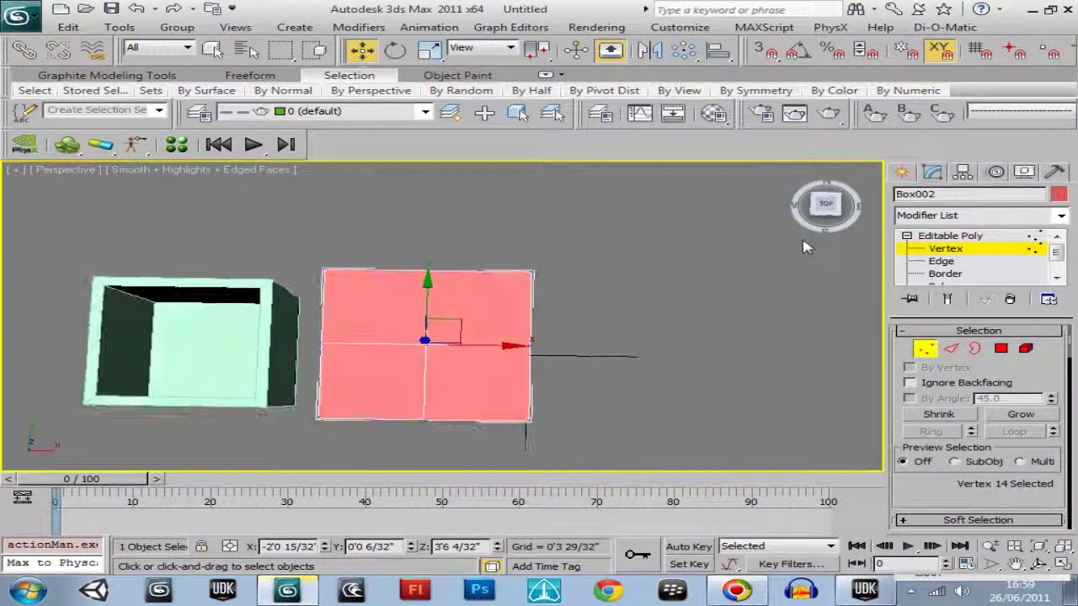
click(827, 215)
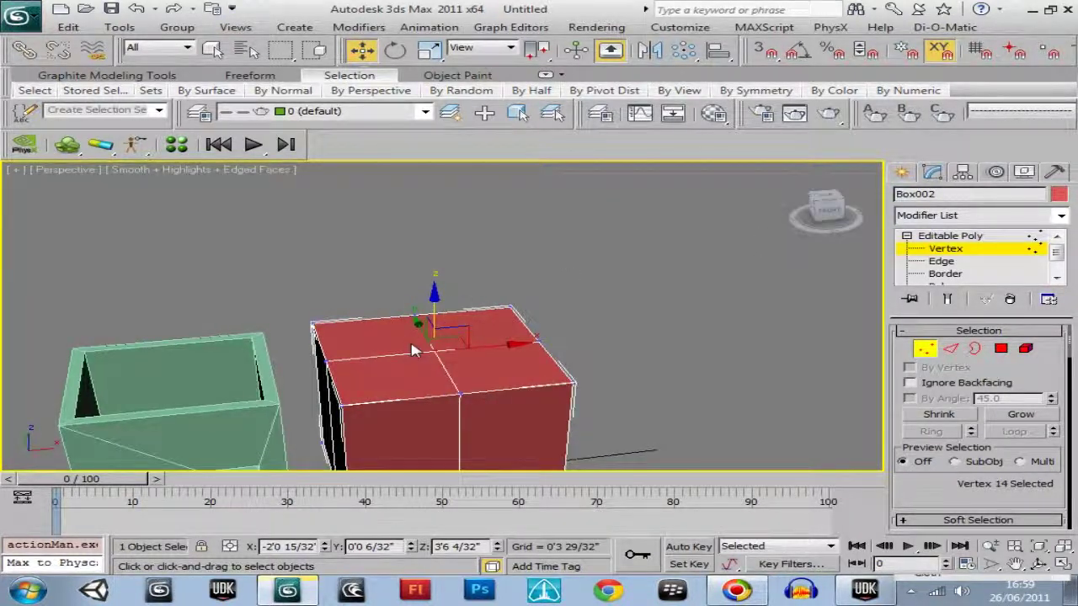
Try raising the top centre vertex to about Z 5'1 27/32" for a lower pyramid roof, and leave Vertex level
drag(435, 302, 434, 247)
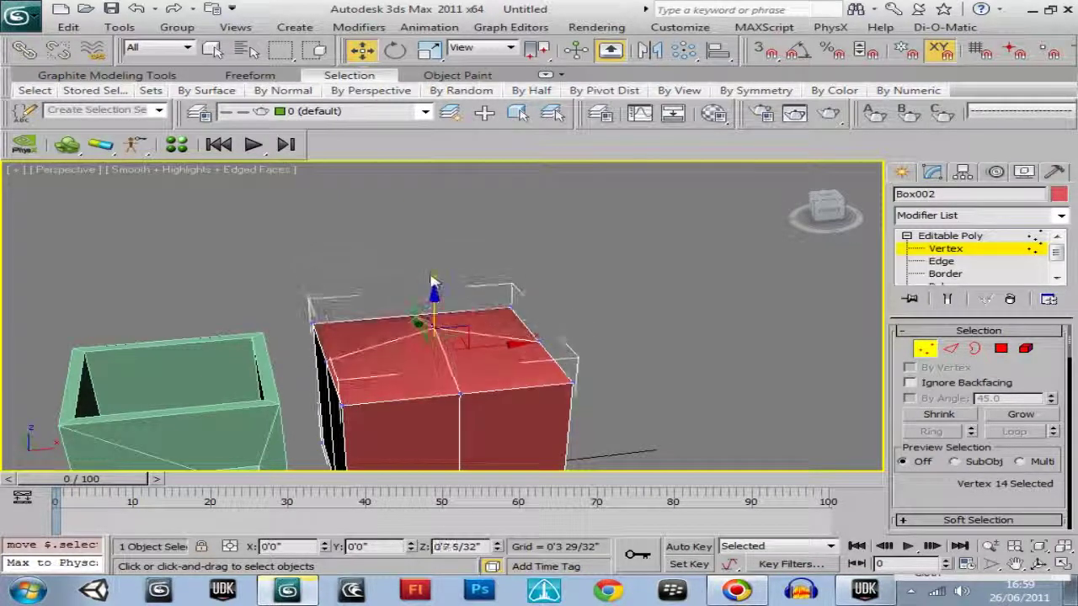
drag(431, 281, 427, 239)
drag(829, 222, 860, 235)
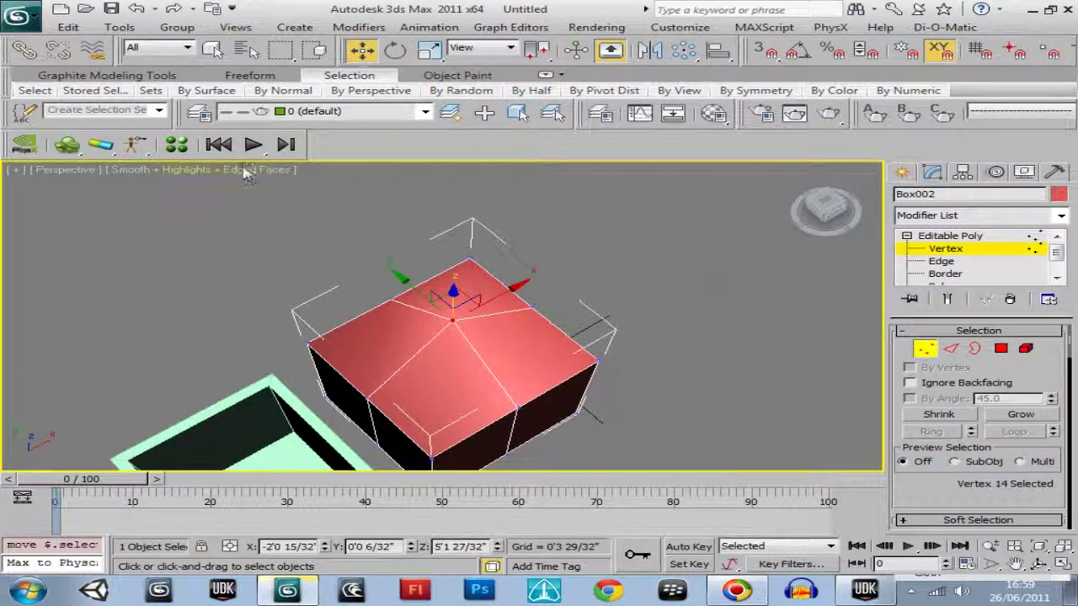
click(923, 347)
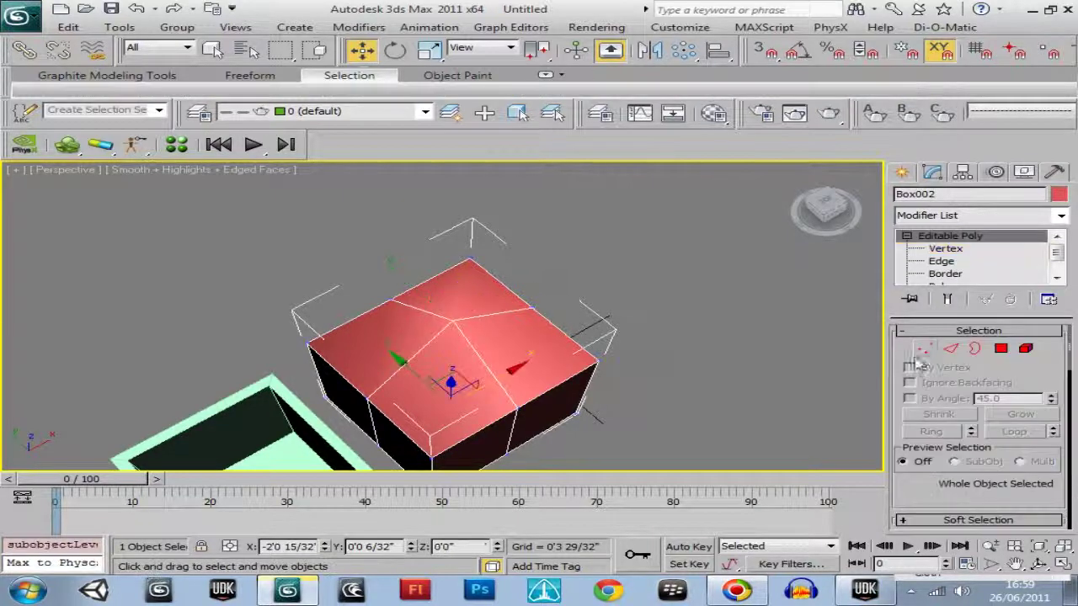
click(825, 221)
alt+middle_drag(773, 204, 824, 219)
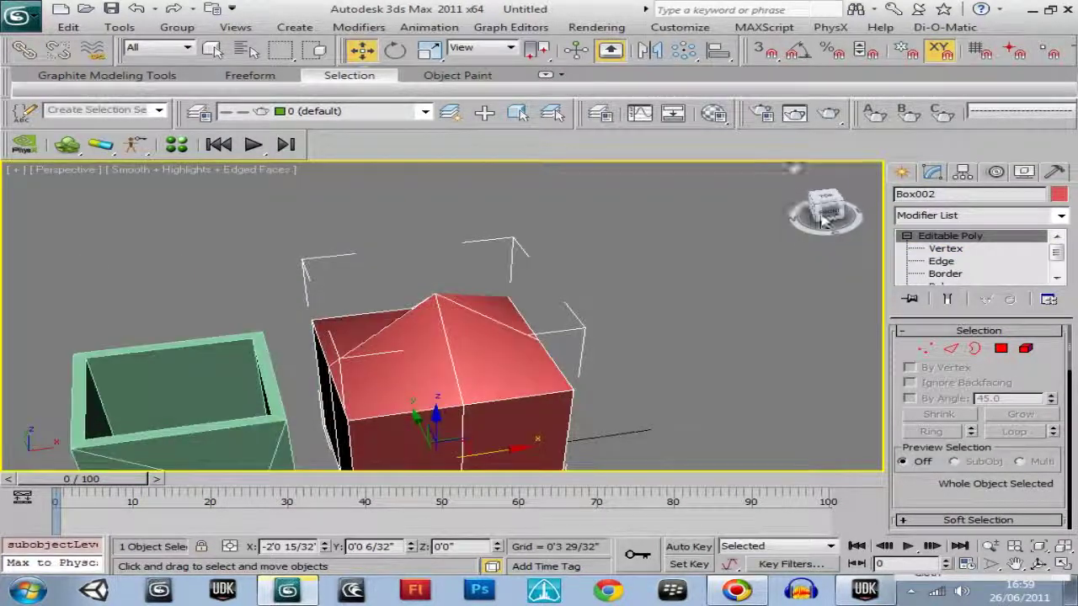
Undo the lower pyramid roof shape and deselect the red box
click(69, 27)
click(92, 48)
click(68, 27)
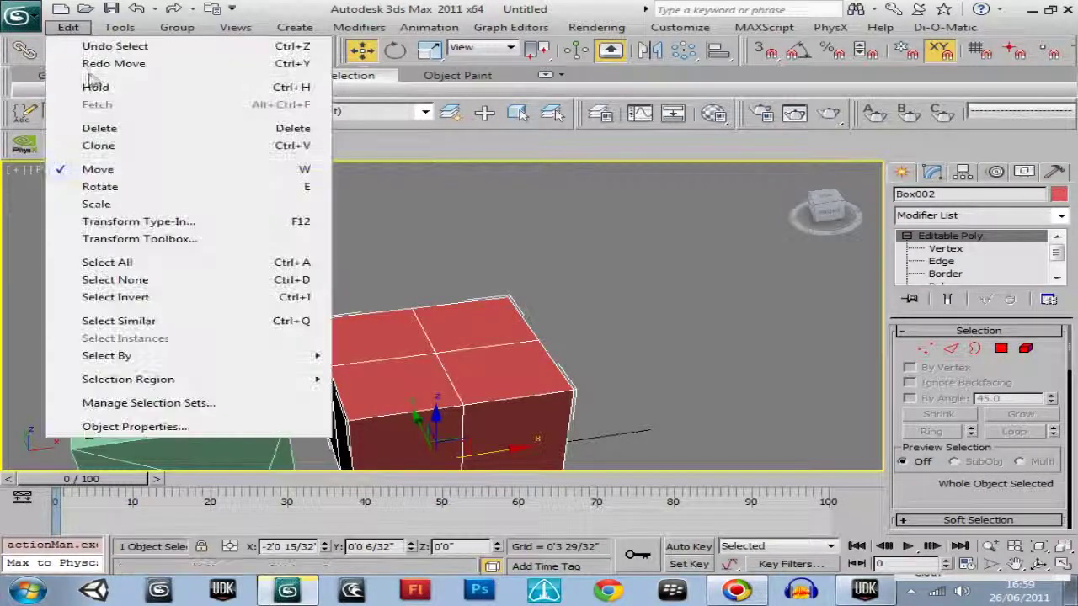
click(868, 362)
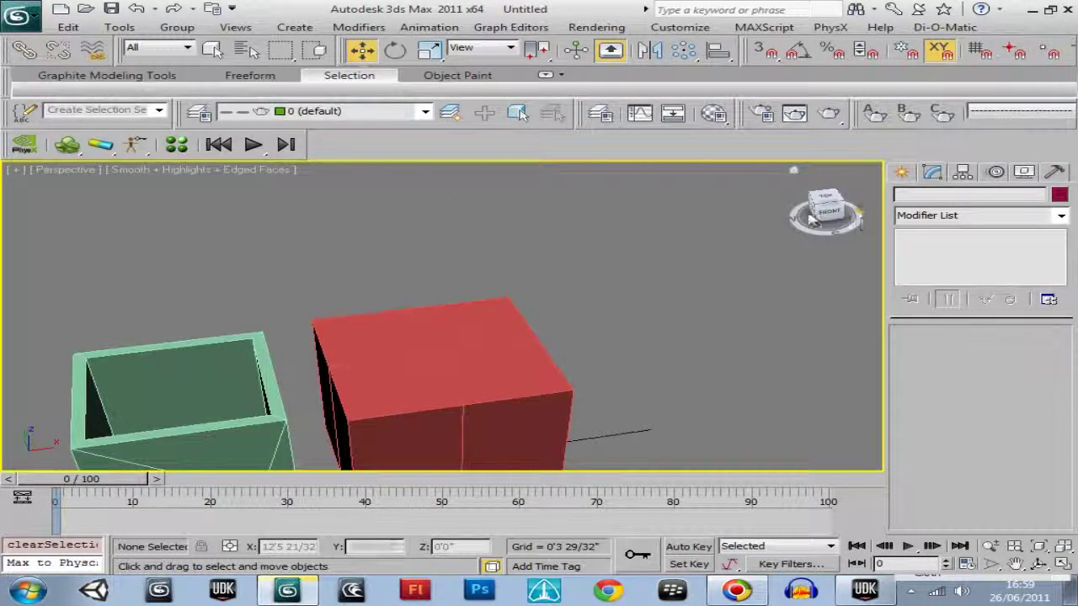
Select the red box and scale it along X to about 77.5%
drag(811, 212, 52, 217)
alt+middle_drag(51, 223, 70, 243)
click(511, 305)
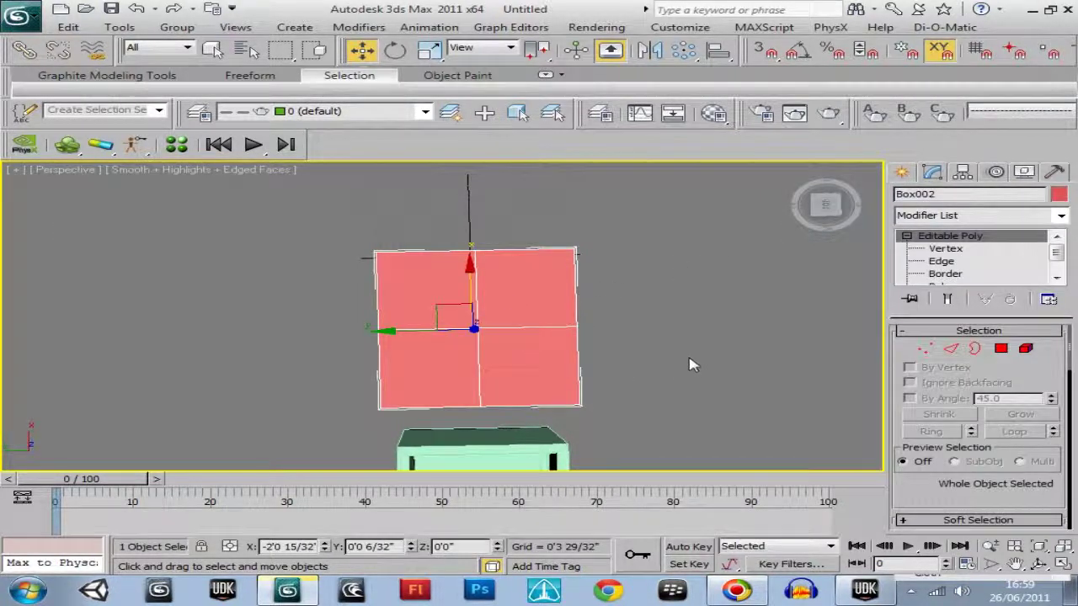
middle_drag(688, 363, 650, 350)
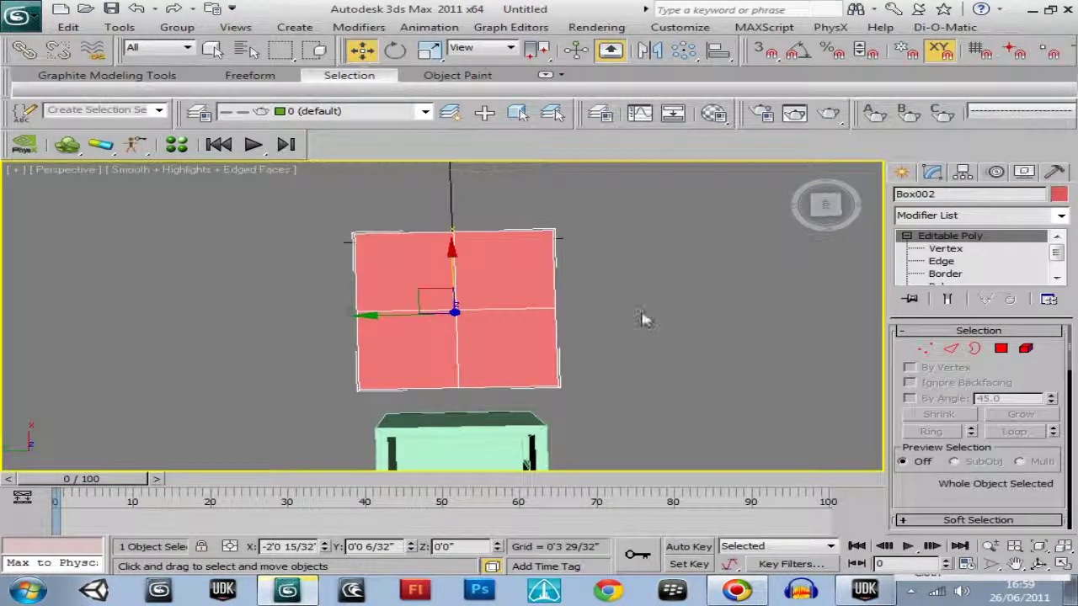
click(429, 50)
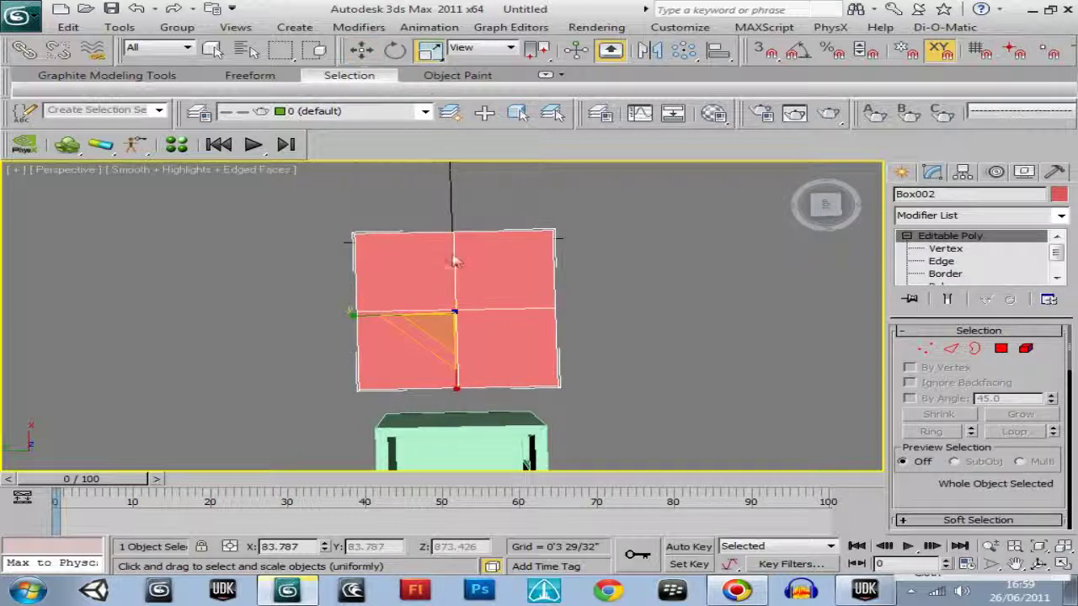
mouse_move(457, 389)
mouse_down()
mouse_move(450, 378)
mouse_move(462, 387)
mouse_up()
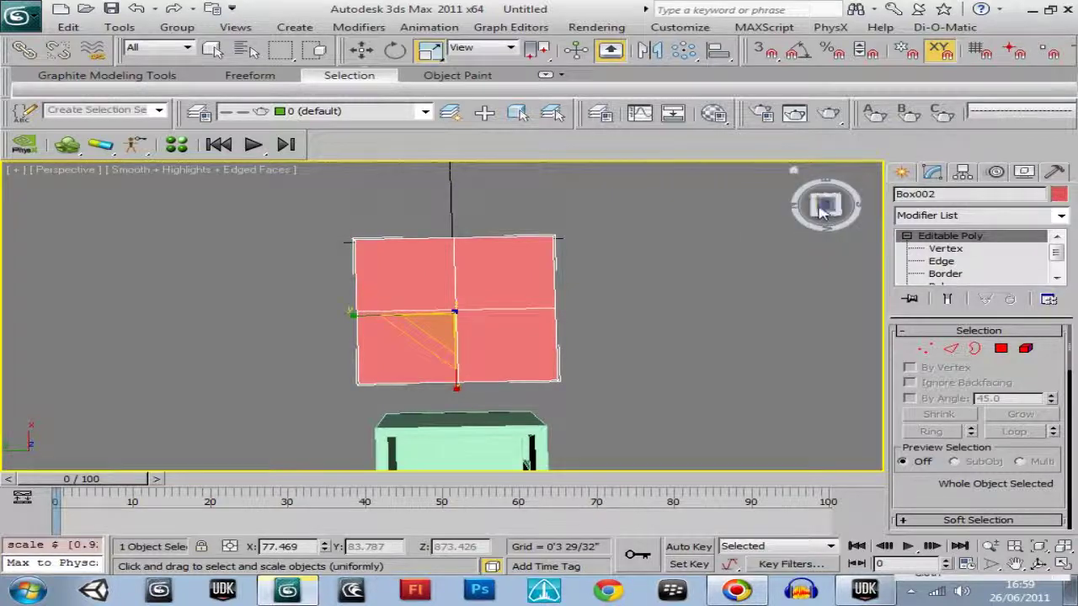
drag(823, 211, 724, 180)
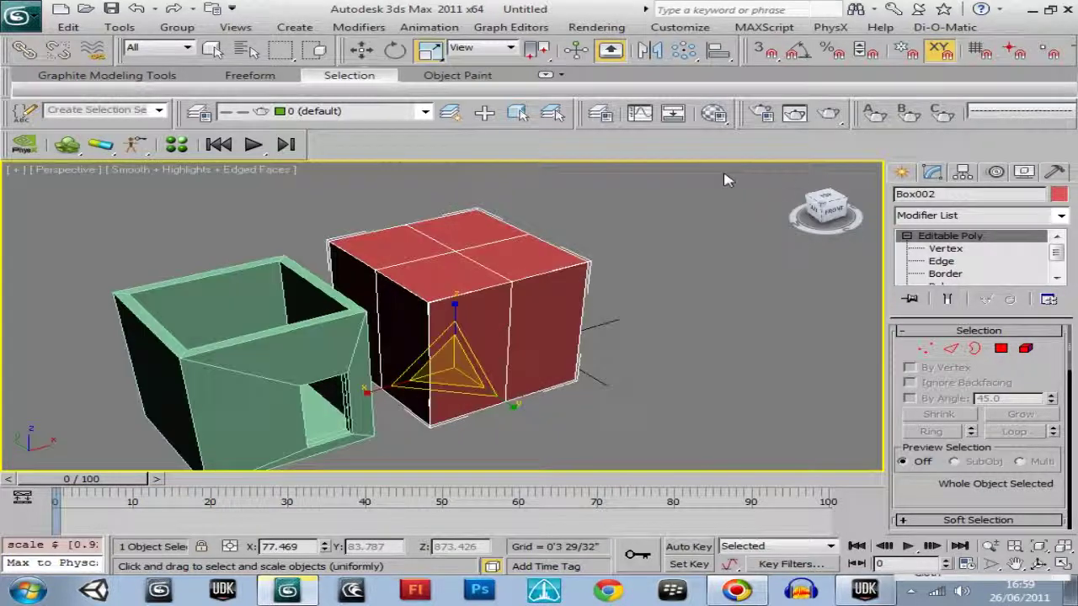
Try moving the red box's top centre vertex up to about Z 3'9 31/32", and undo that move
click(944, 250)
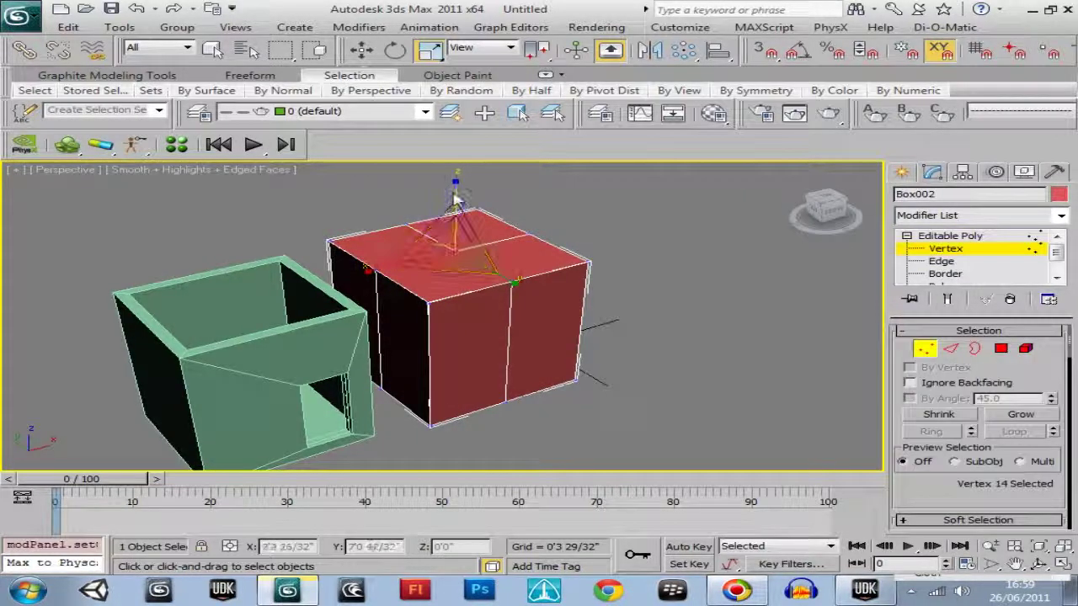
middle_drag(465, 153, 459, 290)
click(361, 49)
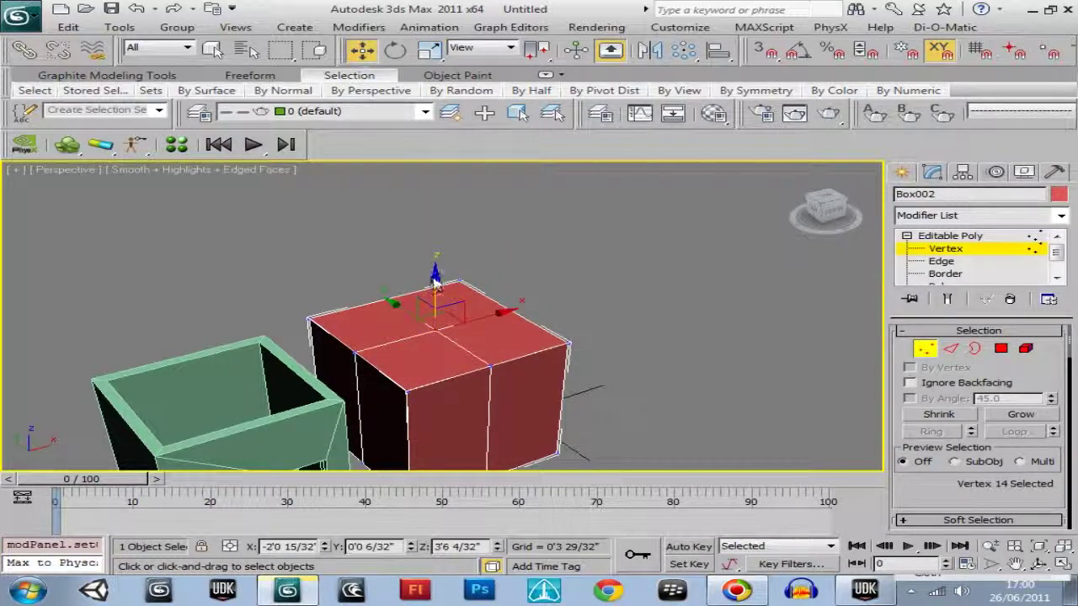
mouse_move(434, 272)
mouse_down()
mouse_move(427, 244)
mouse_move(430, 272)
mouse_move(426, 258)
mouse_move(421, 269)
mouse_up()
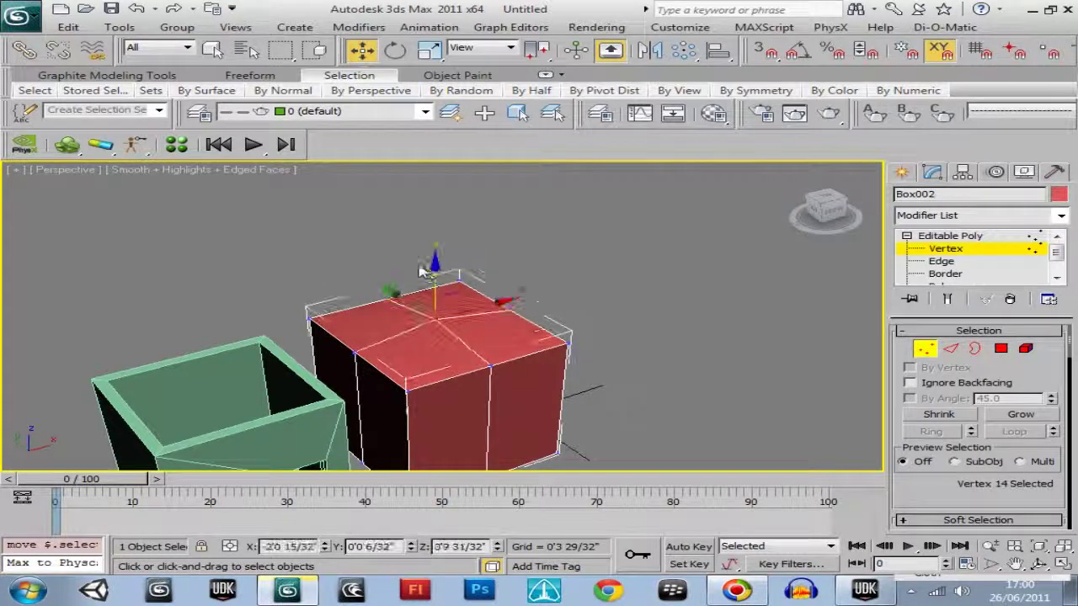
click(67, 27)
click(117, 47)
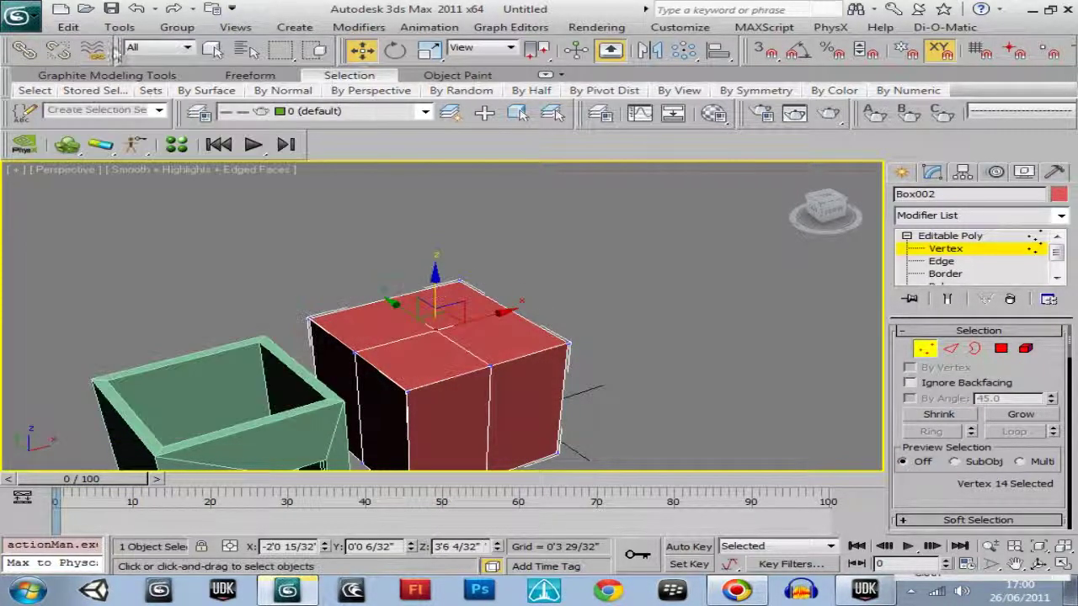
click(829, 218)
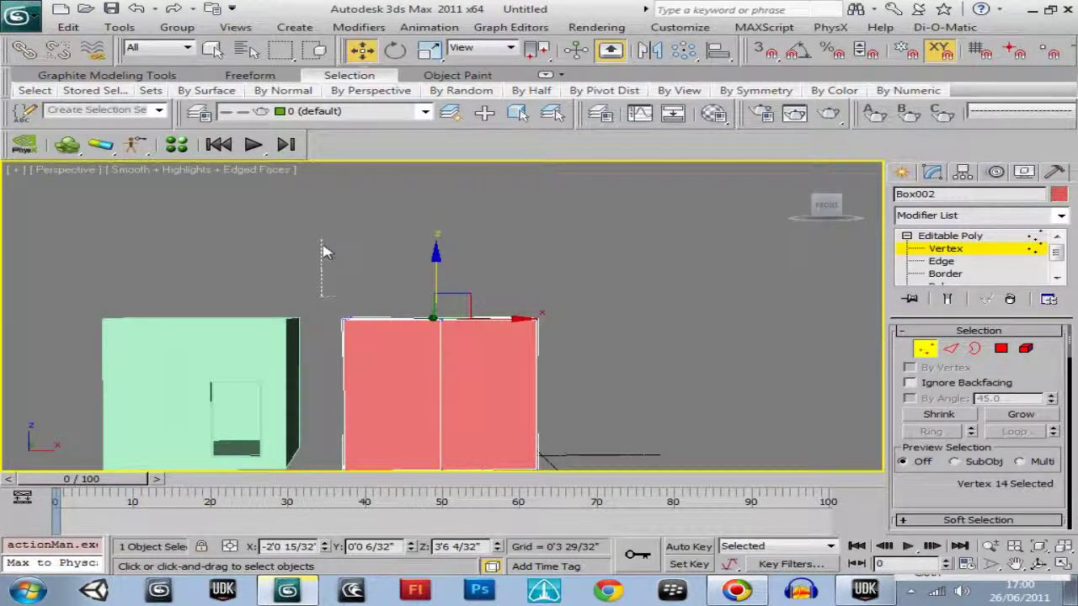
drag(322, 245, 322, 240)
drag(821, 209, 849, 239)
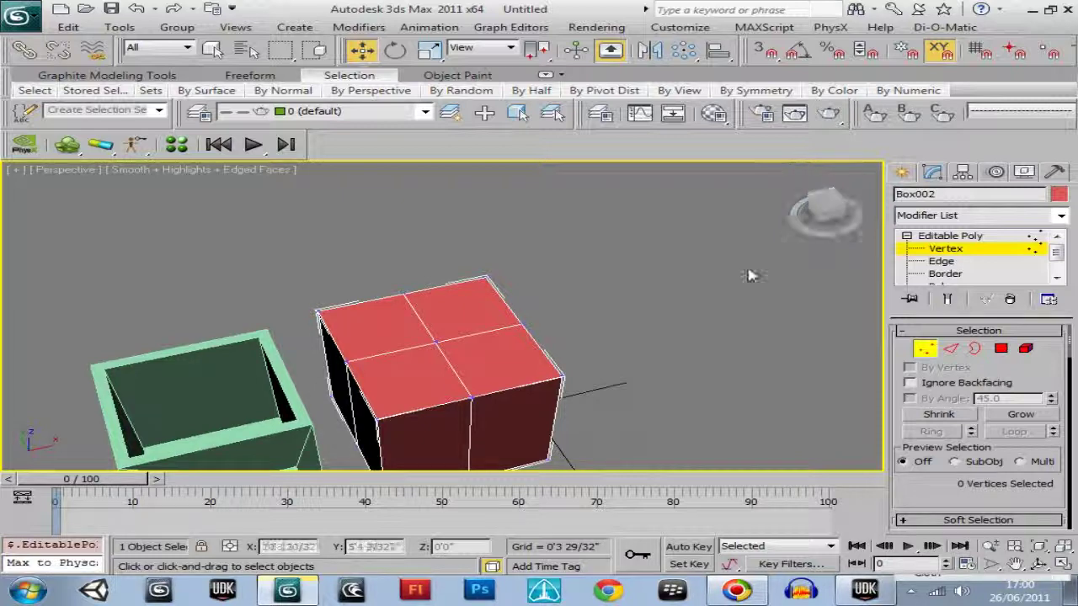
middle_drag(696, 331, 705, 289)
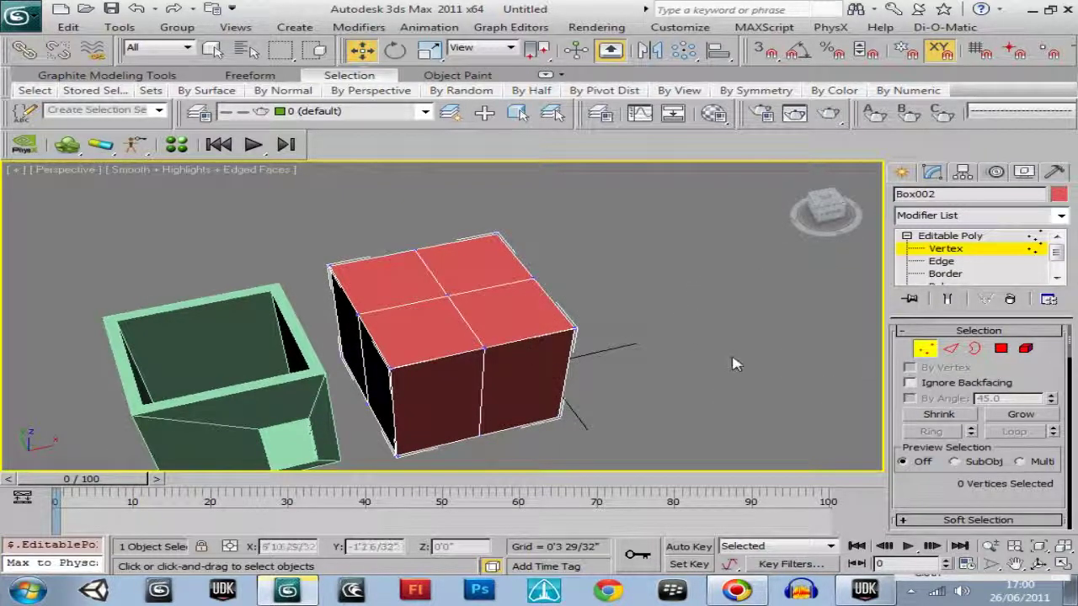
middle_drag(738, 357, 741, 326)
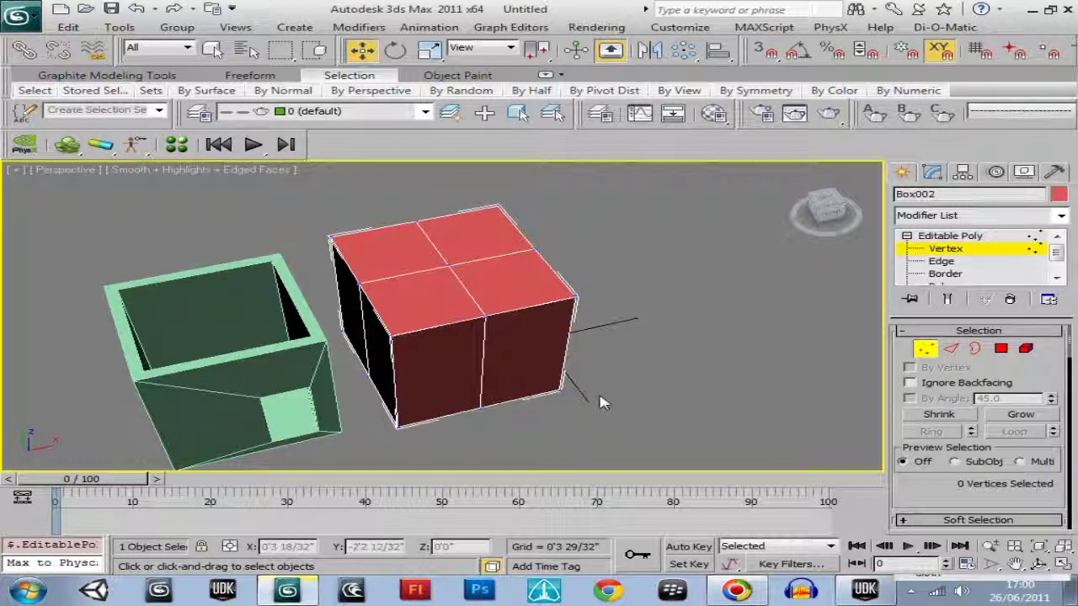
Select the two front-to-back centre edges on the red box's top and raise them to about Z 5'2 24/32" as a gable ridge
click(951, 349)
click(798, 220)
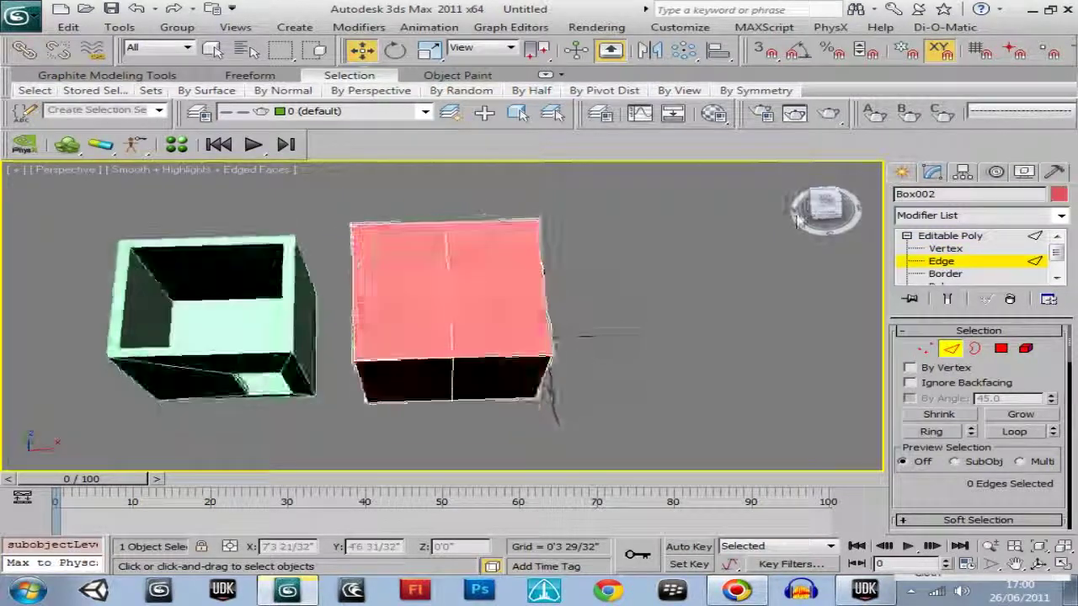
click(450, 279)
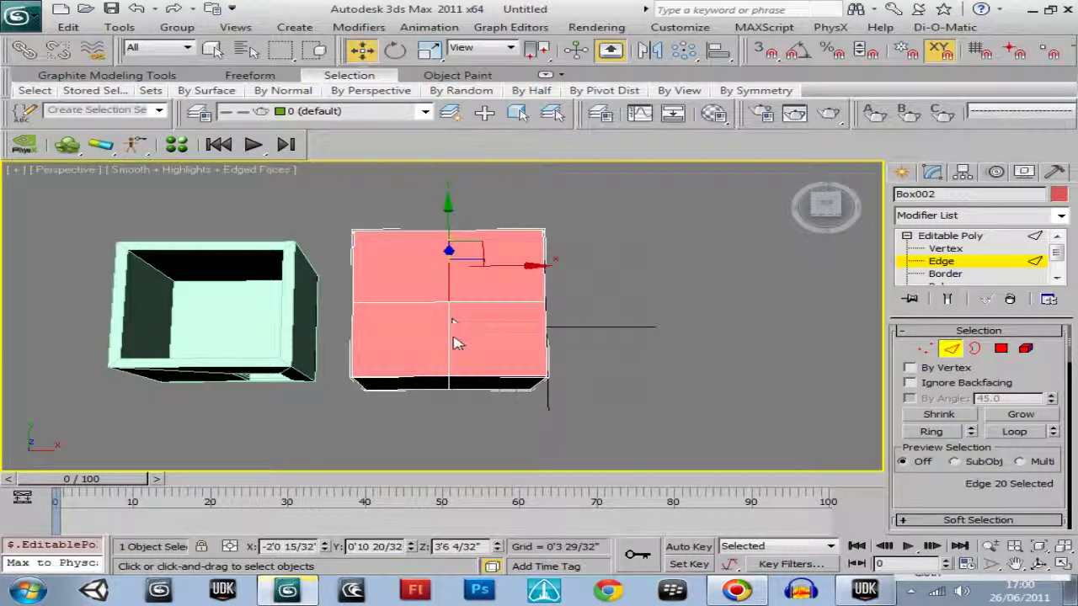
ctrl+click(450, 343)
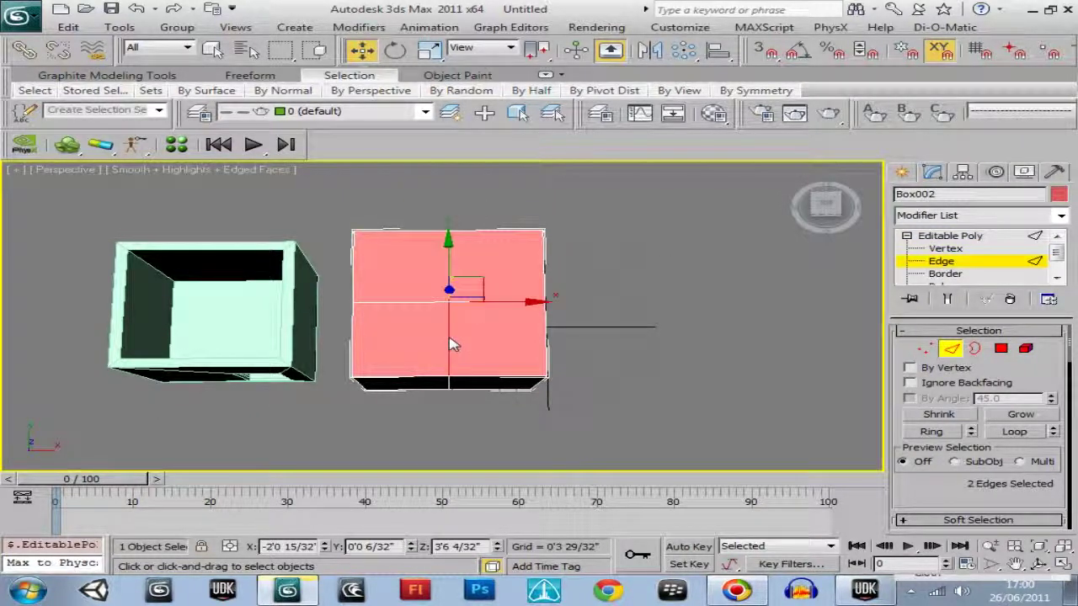
click(827, 209)
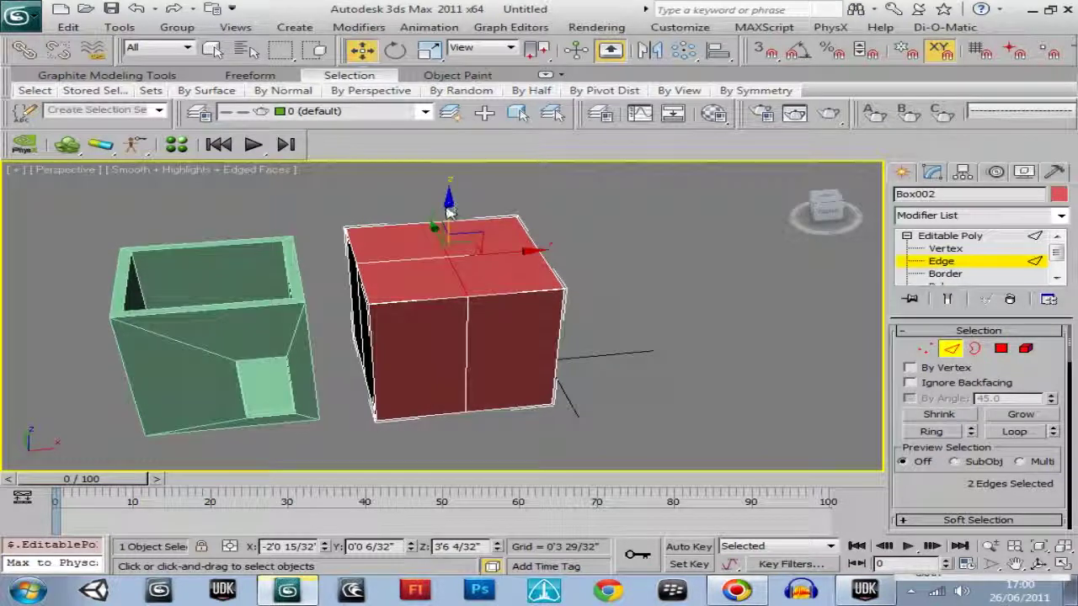
drag(448, 211, 447, 149)
middle_drag(615, 296, 614, 332)
click(824, 217)
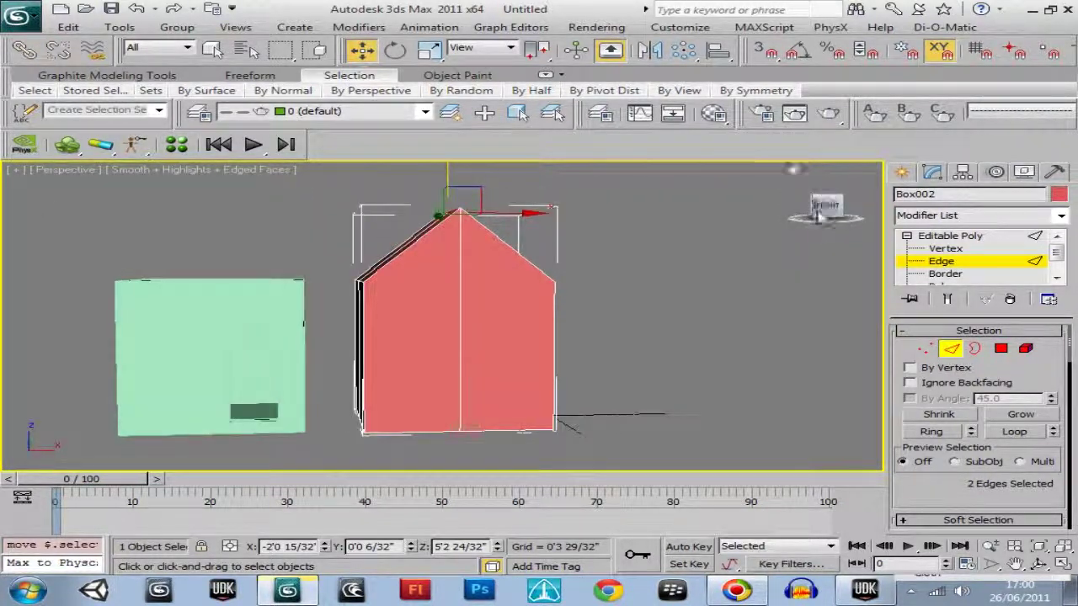
Leave edge editing and flatten the red gable box by scaling it down along Z, finishing with a scale of about 39%
click(949, 349)
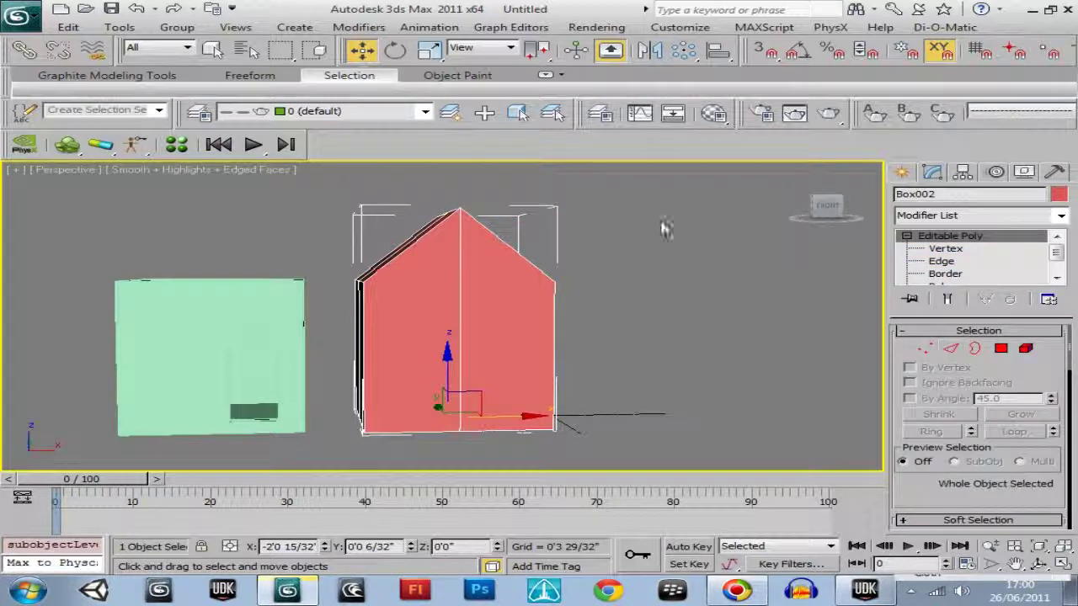
click(428, 49)
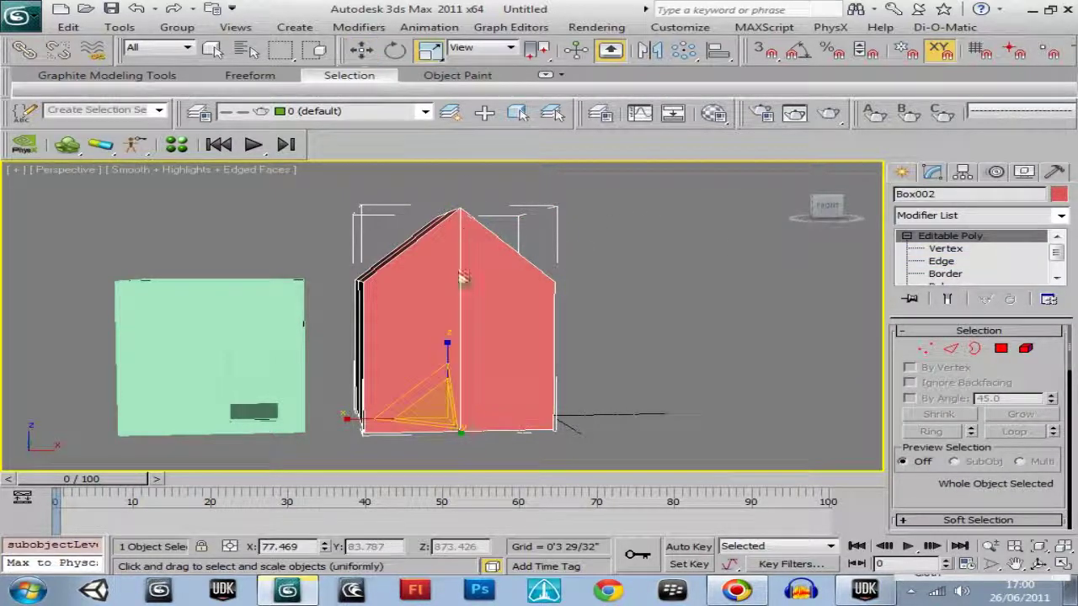
drag(446, 349, 450, 370)
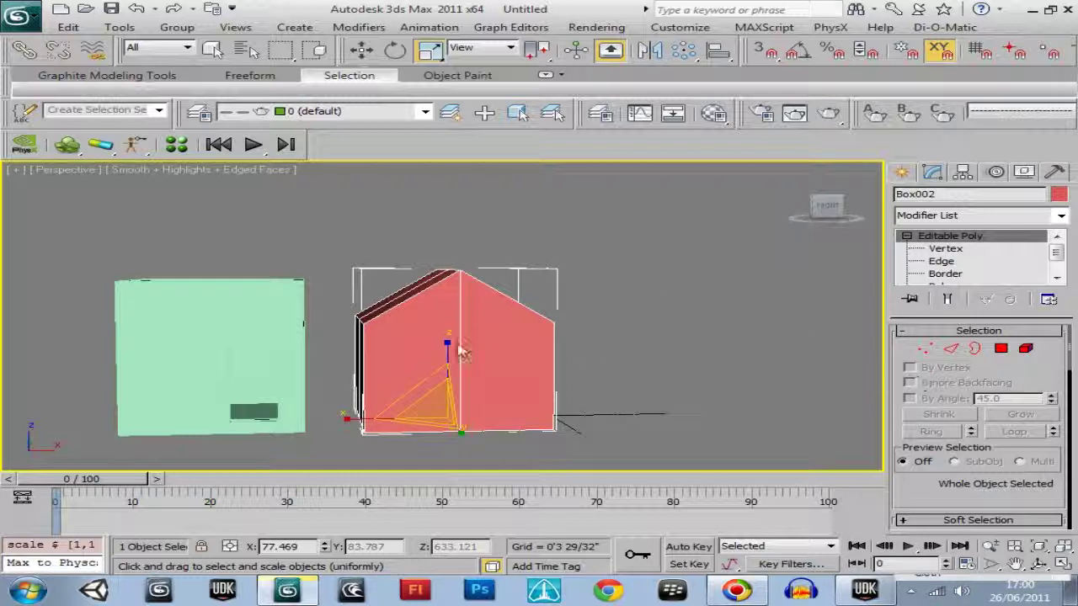
drag(447, 371, 452, 437)
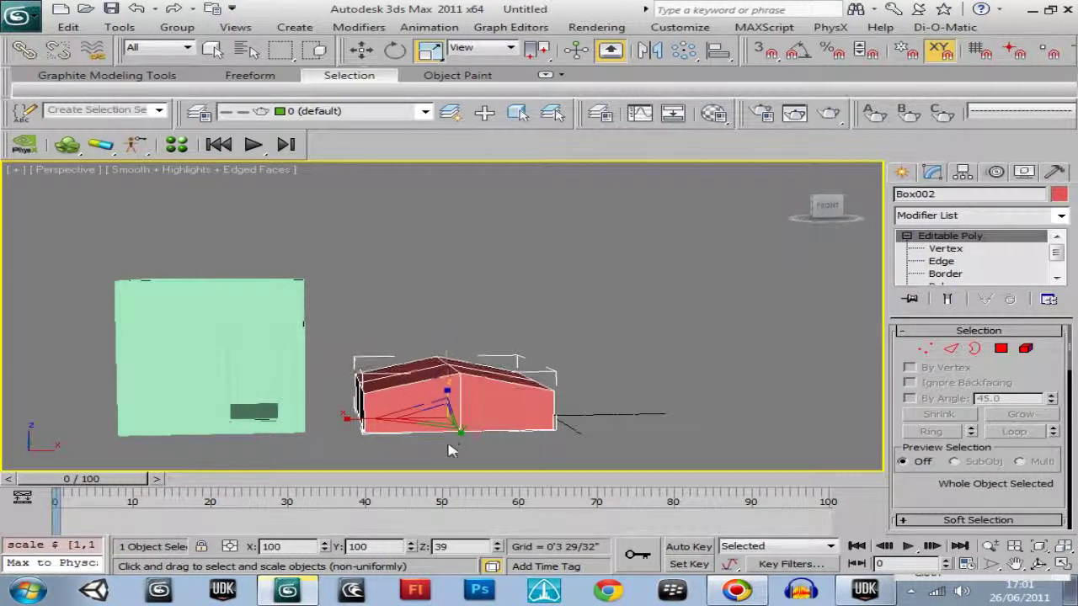
Raise the two ridge edges of the flattened red box along Z into a steep gable and leave edge editing
click(950, 349)
mouse_move(826, 208)
mouse_down()
mouse_move(831, 249)
mouse_move(813, 196)
mouse_move(818, 204)
mouse_up()
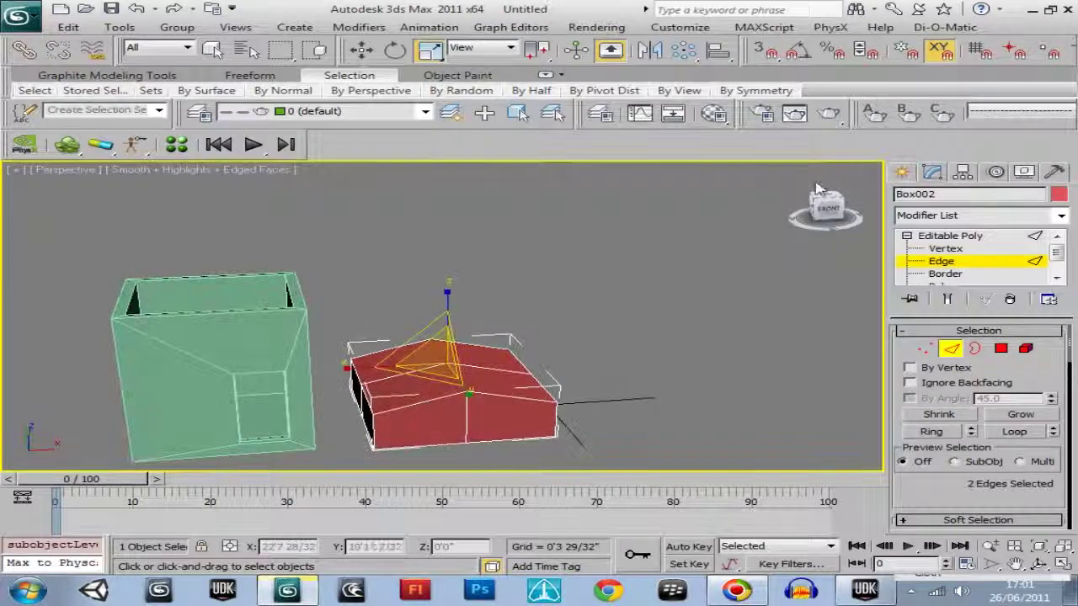
click(361, 50)
drag(447, 324, 441, 184)
click(950, 348)
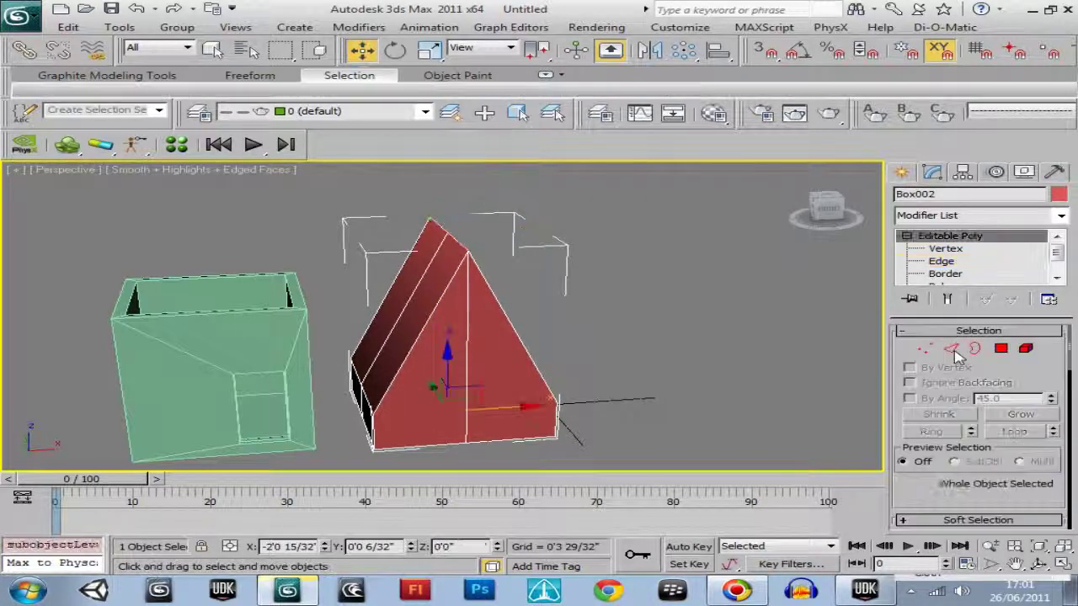
Lift the whole red roof above the height of the green room, to about Z 4'0 19/32"
middle_drag(651, 339, 692, 275)
click(829, 206)
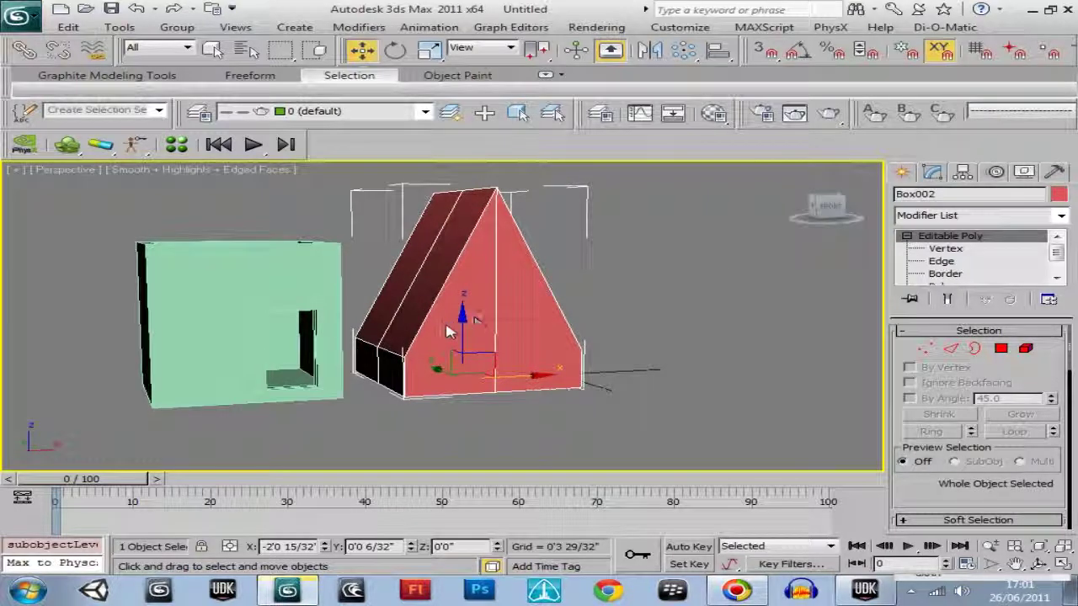
drag(465, 333, 488, 171)
middle_drag(488, 303, 464, 344)
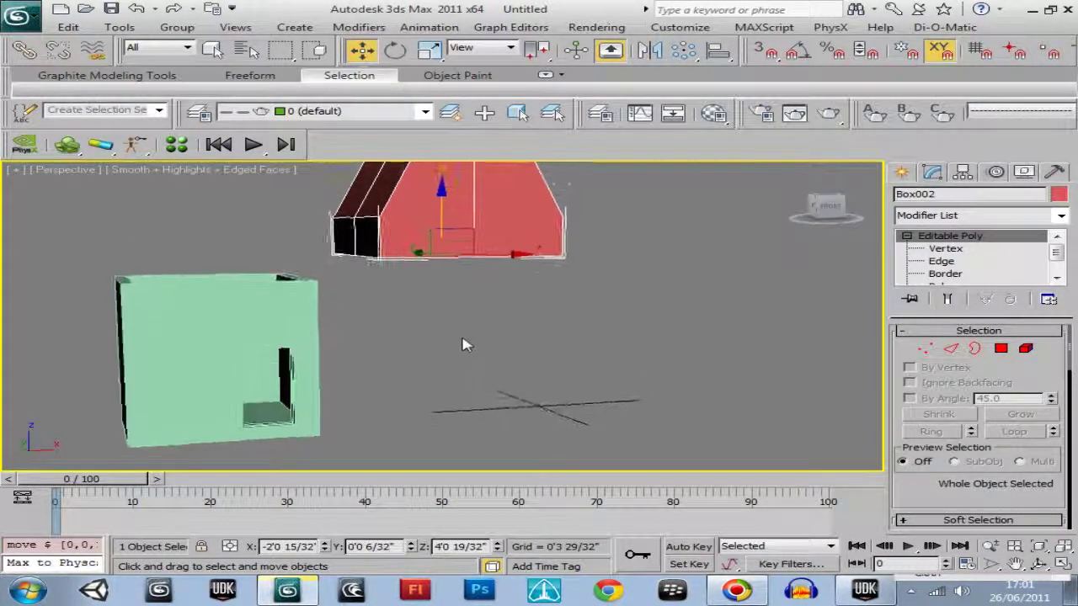
Reset the red roof's X and Y positions to 0, and the green room's X position to 0
right_click(325, 548)
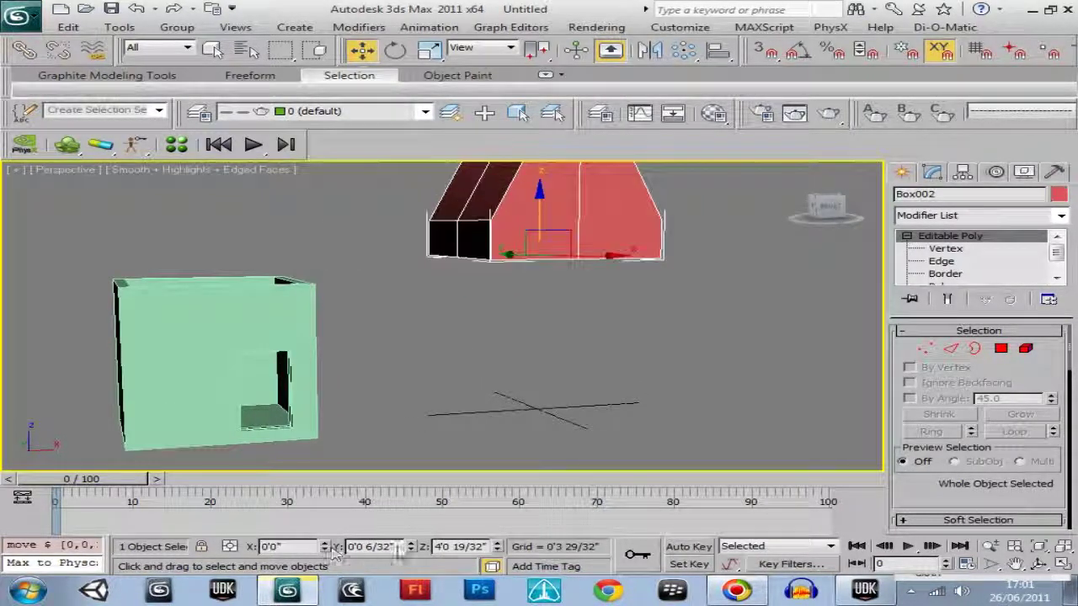
right_click(410, 547)
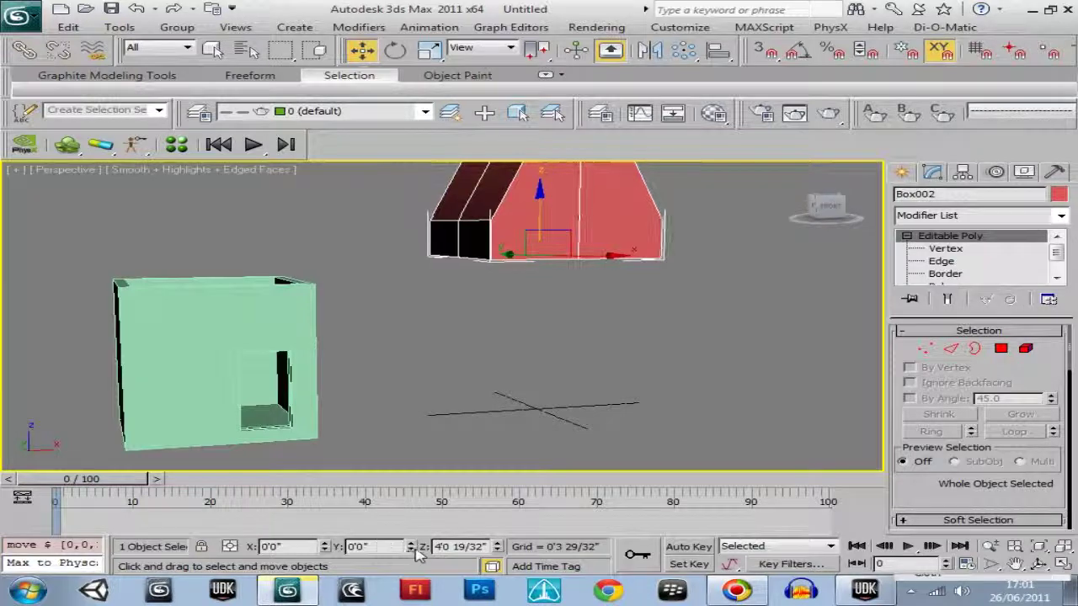
click(233, 388)
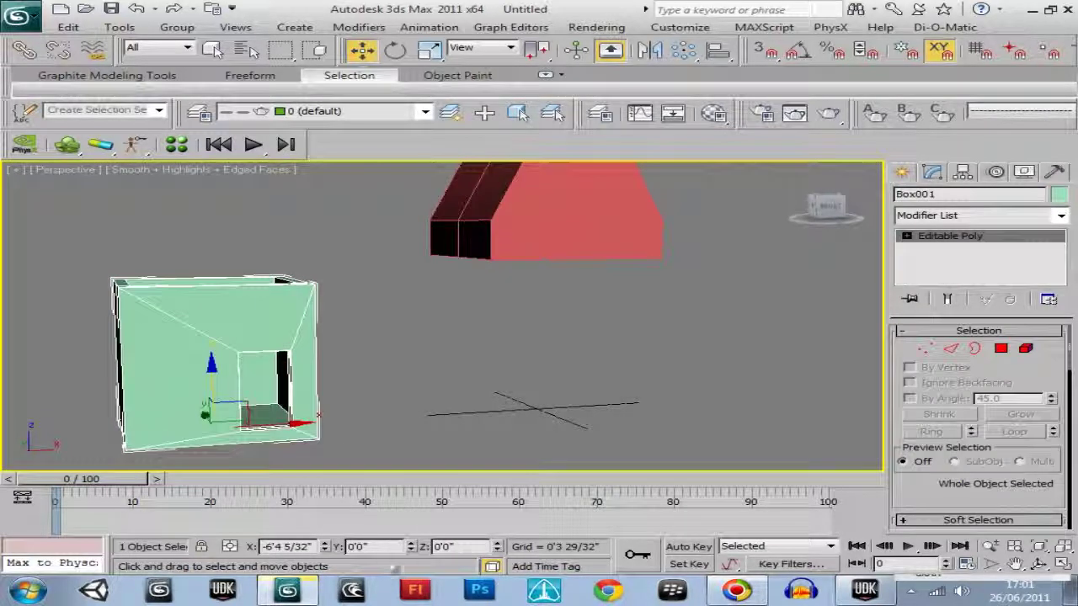
right_click(324, 547)
Lower the red roof onto the top of the green room's walls, to about Z 3'6 16/32"
middle_drag(684, 407, 585, 440)
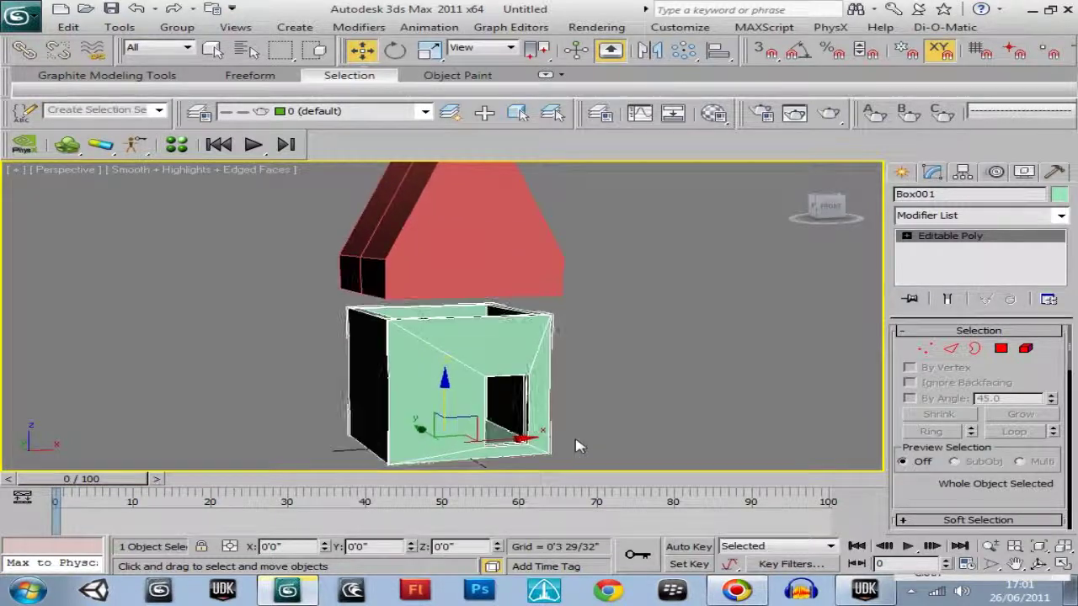
drag(829, 204, 804, 209)
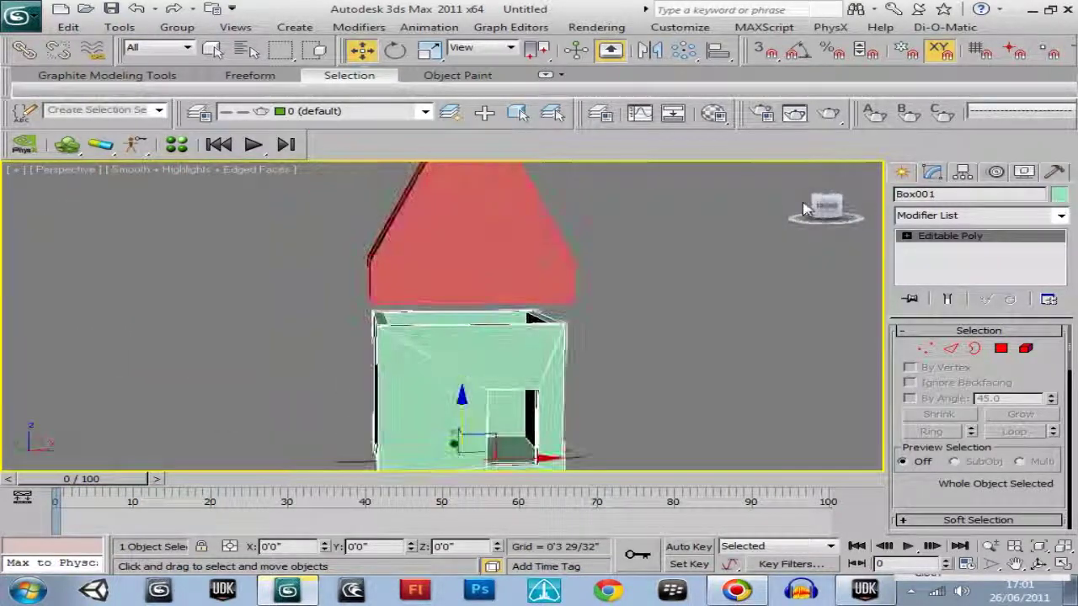
click(519, 282)
drag(833, 208, 820, 210)
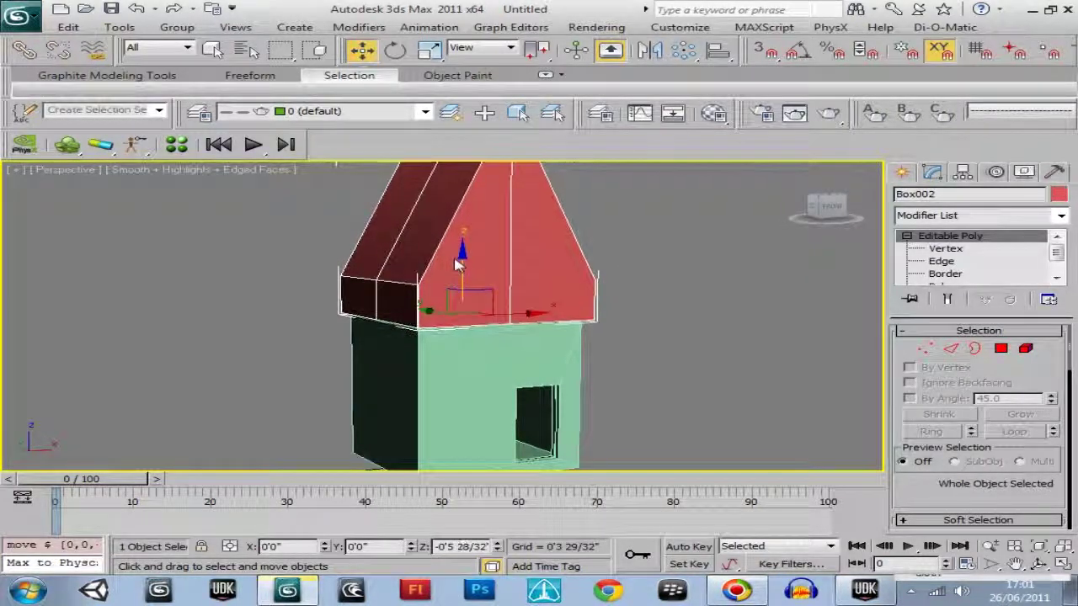
drag(454, 265, 455, 267)
scroll(612, 337, down, 2)
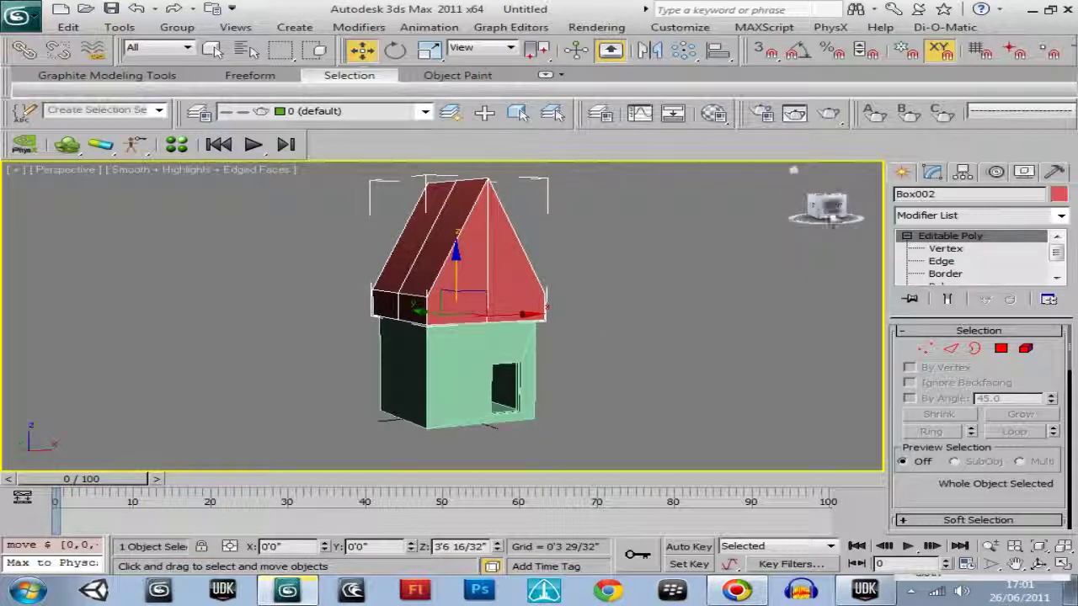
Reduce the roof's height by scaling it along Z to about 149.5
mouse_move(831, 215)
mouse_down()
mouse_move(813, 205)
mouse_move(864, 211)
mouse_move(816, 211)
mouse_up()
click(429, 50)
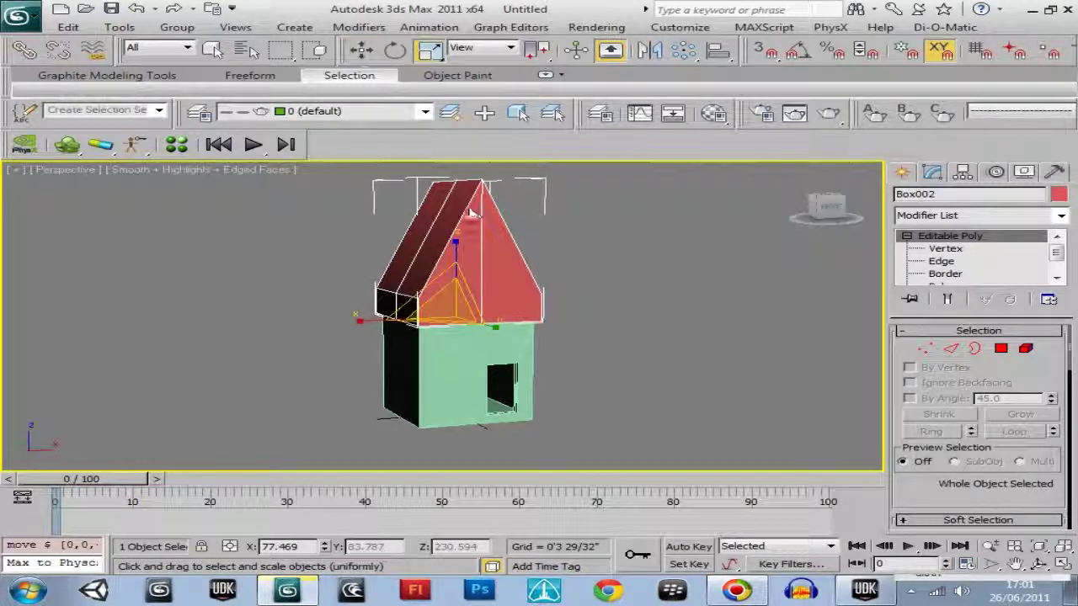
drag(457, 242, 457, 254)
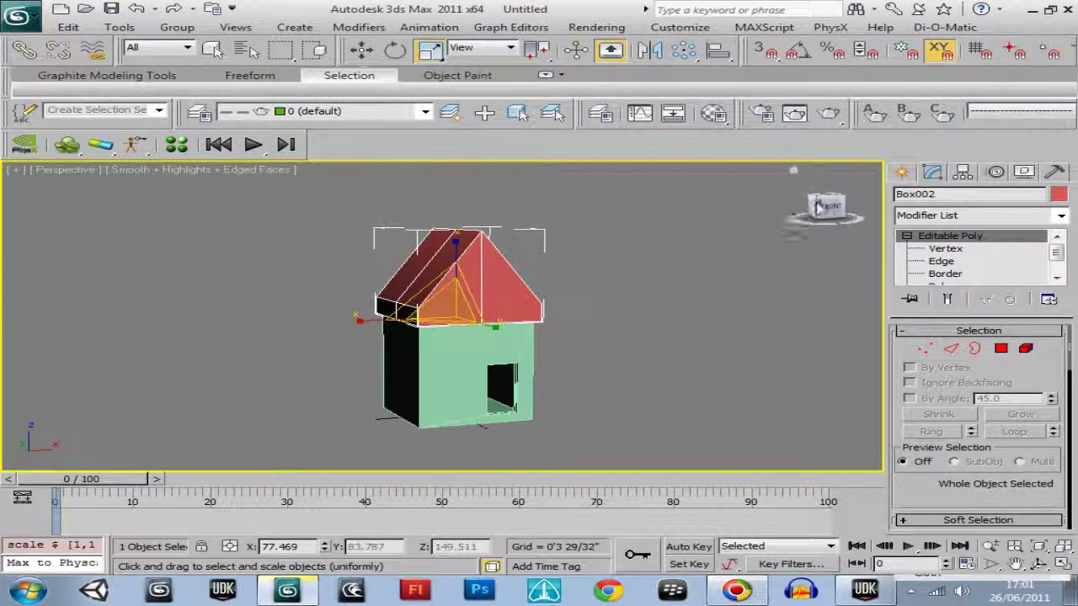
Examine the assembled house from below, above and the sides to check how the roof sits on the walls
alt+middle_drag(482, 425, 827, 477)
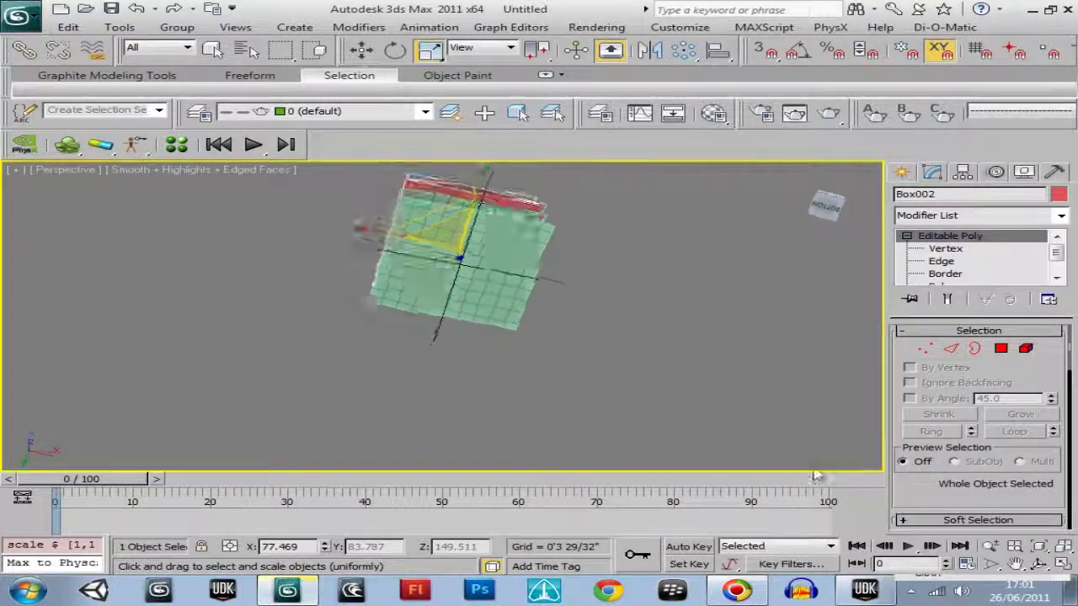
alt+middle_drag(811, 166, 489, 172)
alt+middle_drag(400, 182, 822, 208)
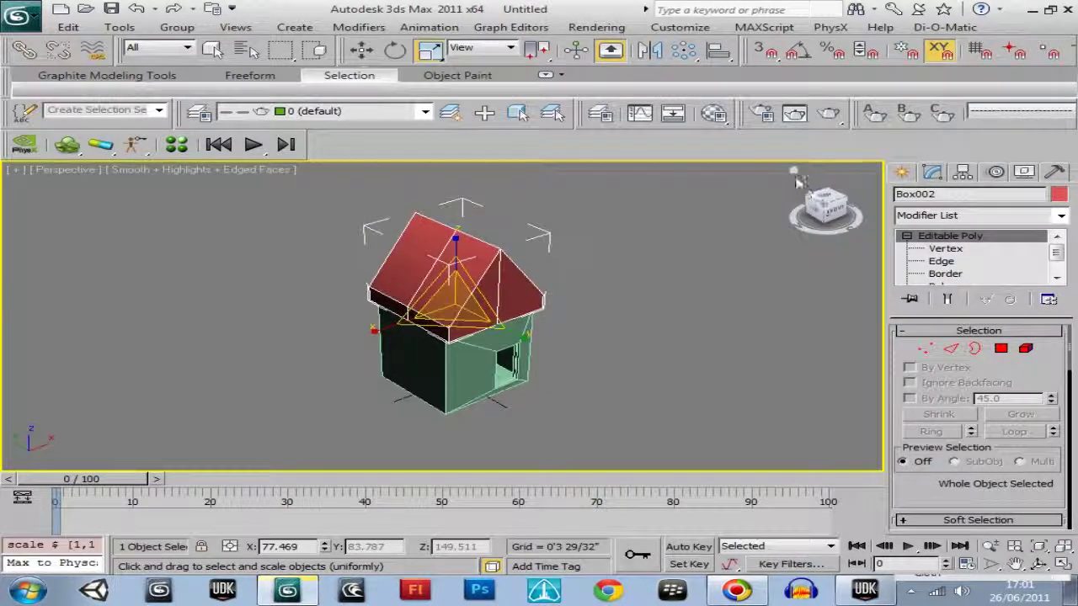
scroll(738, 224, up, 3)
middle_drag(705, 266, 680, 311)
scroll(645, 303, down, 2)
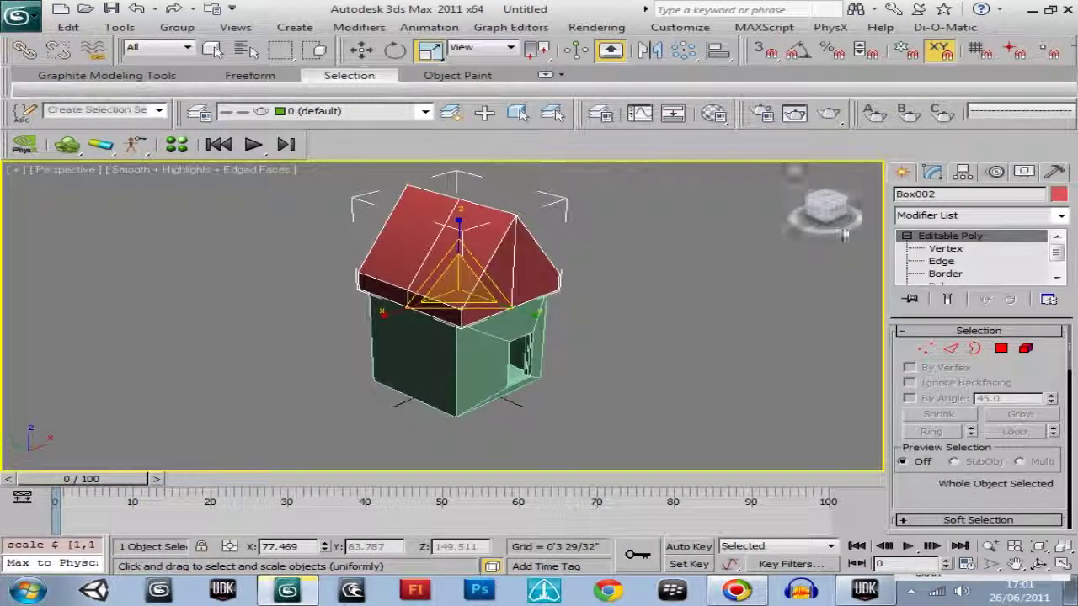
right_click(822, 203)
click(905, 282)
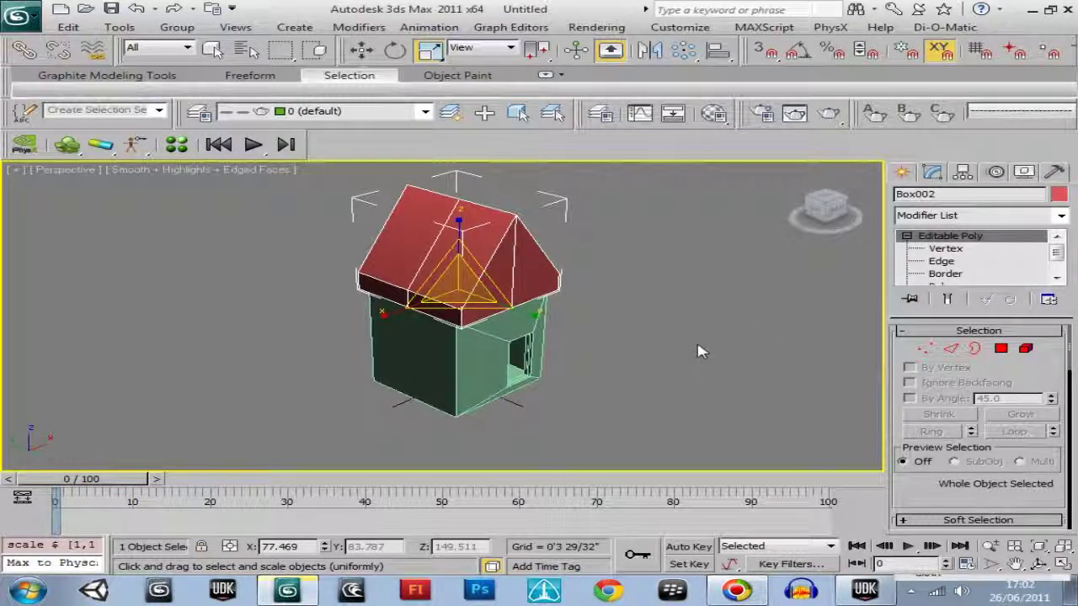
Add the roof's two lower left-side edges to the selected ridge edges and move them outward along X
click(815, 209)
scroll(720, 257, up, 3)
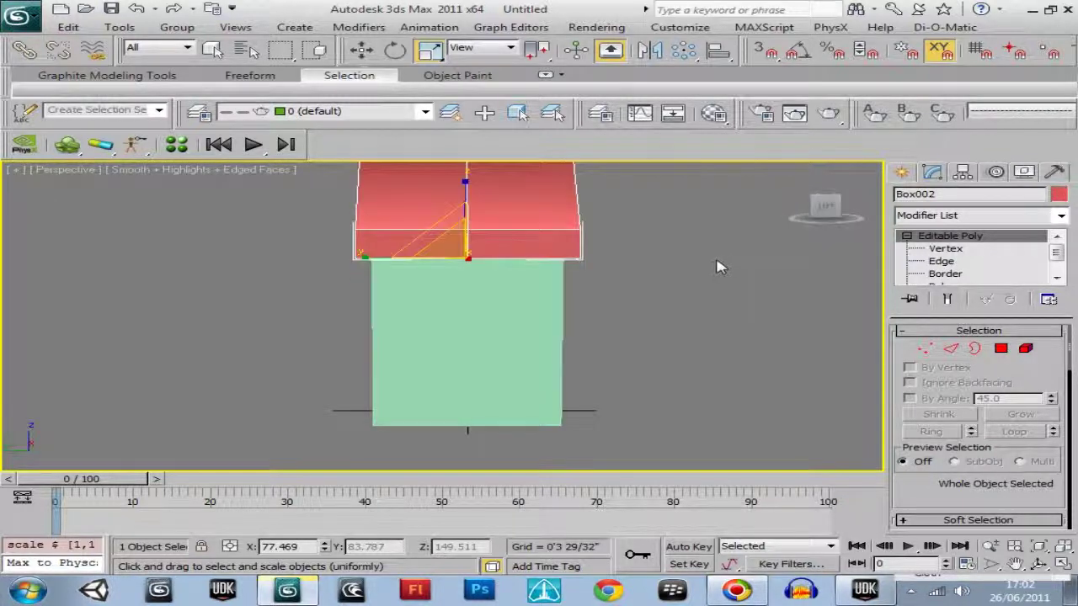
middle_drag(719, 261, 688, 312)
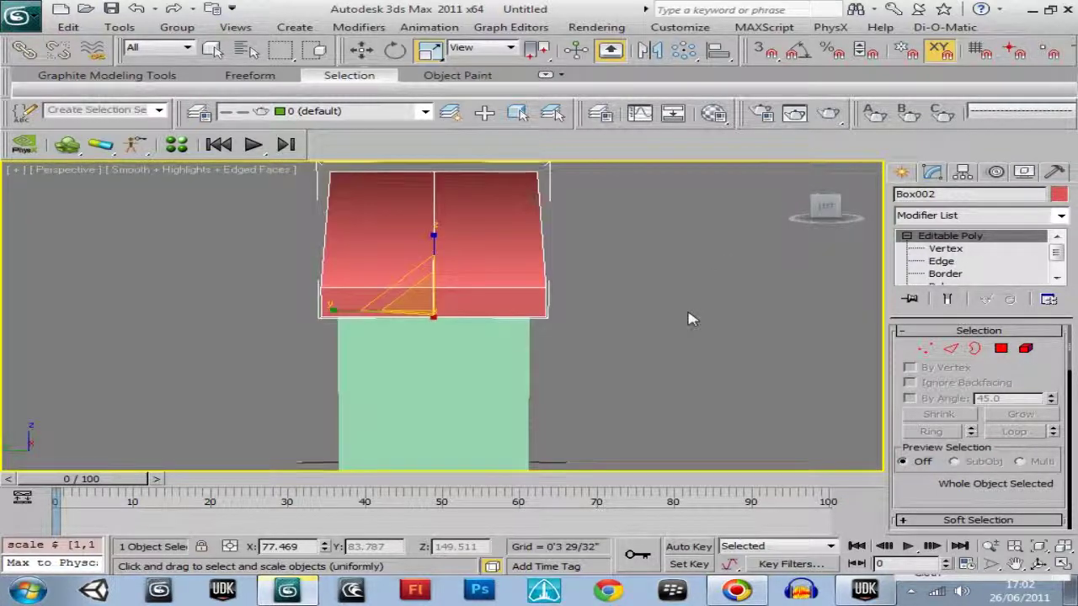
click(941, 262)
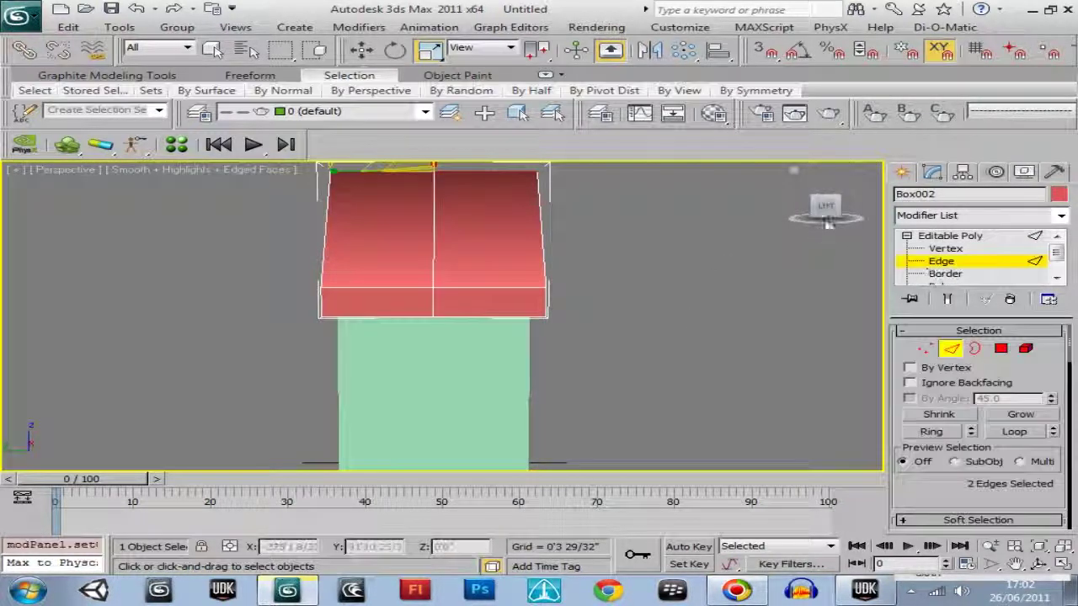
click(827, 221)
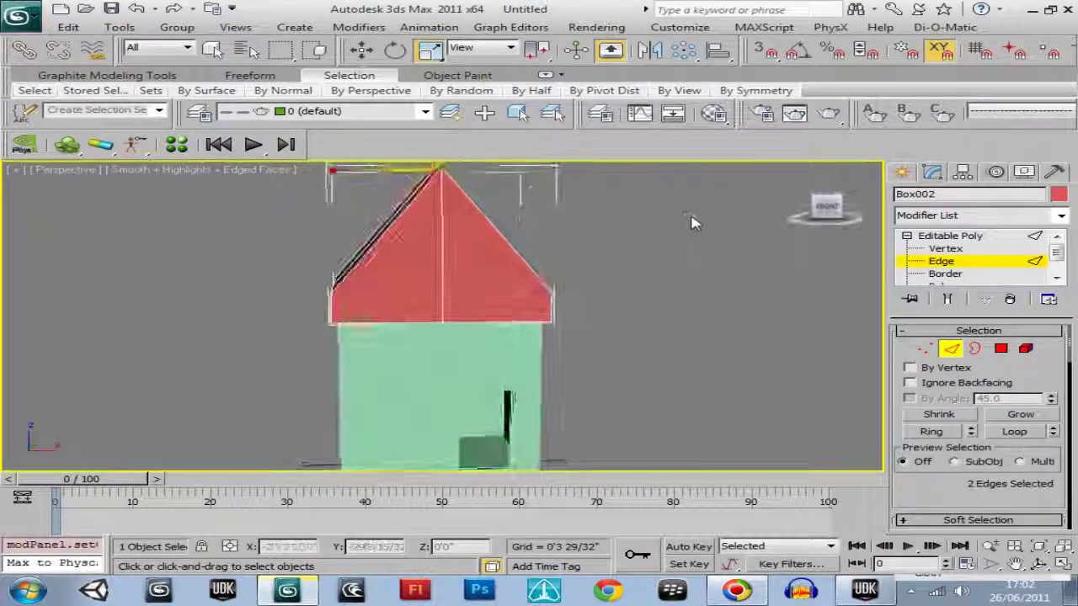
drag(692, 215, 809, 221)
ctrl+click(376, 339)
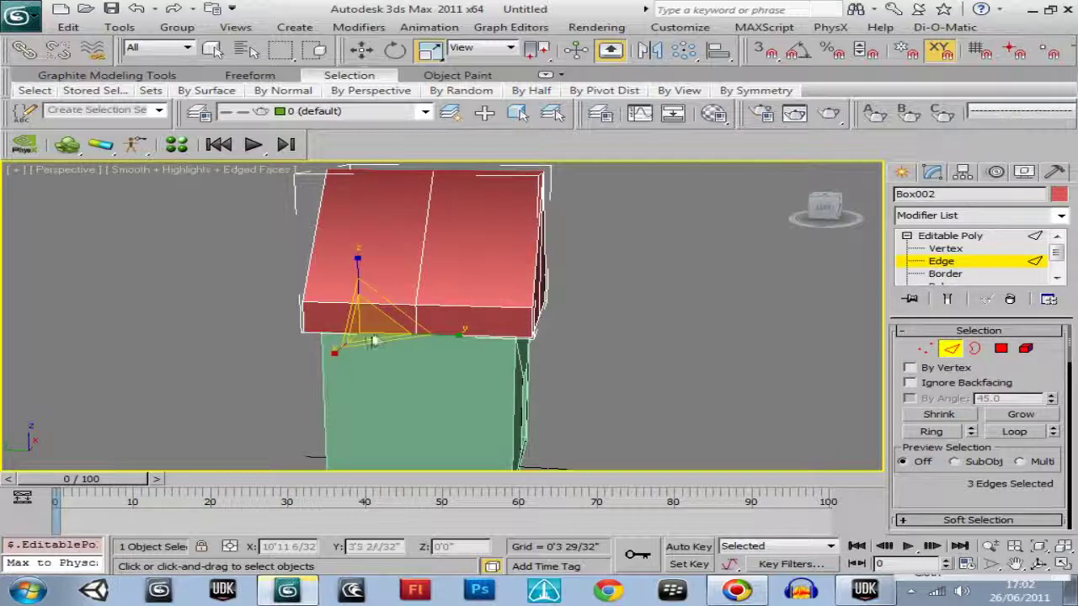
ctrl+click(470, 338)
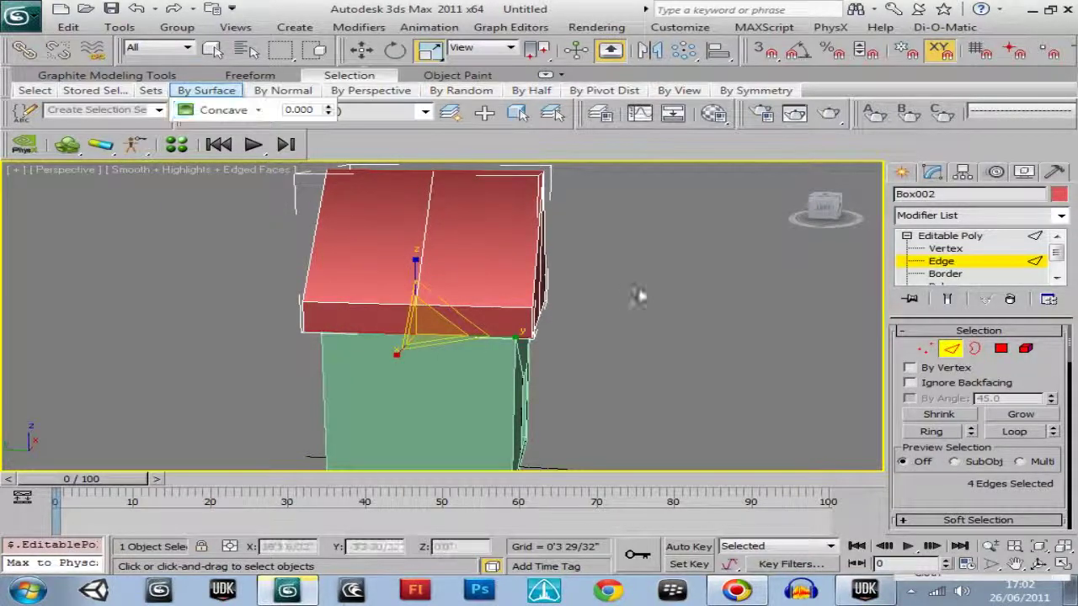
click(822, 212)
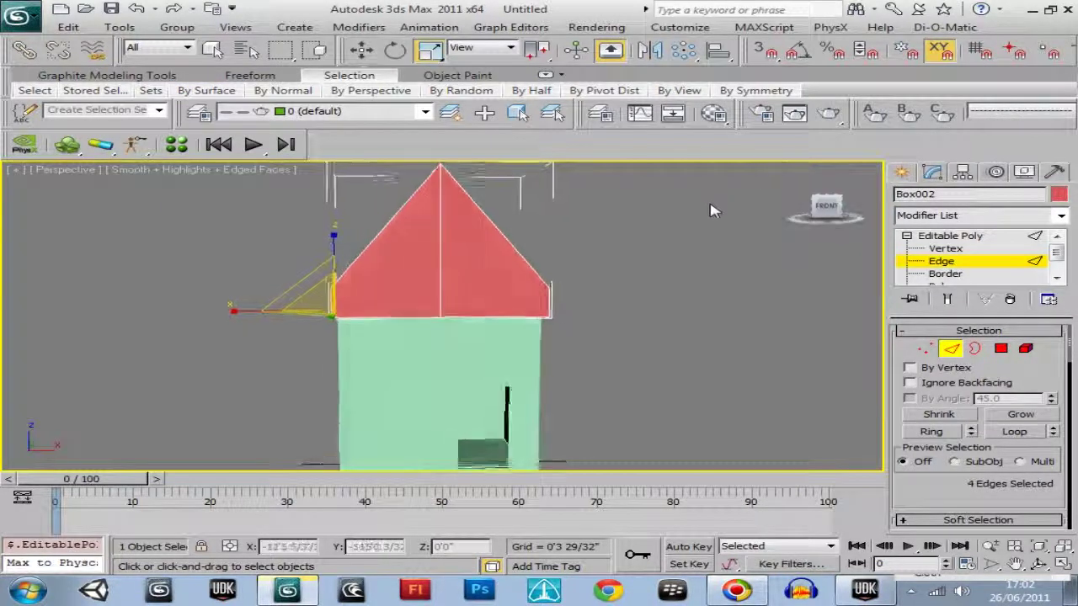
click(361, 51)
drag(414, 315, 392, 327)
Select the two lower edges on the roof's right side and move them outward along X to about 2'0 18/32"
click(814, 217)
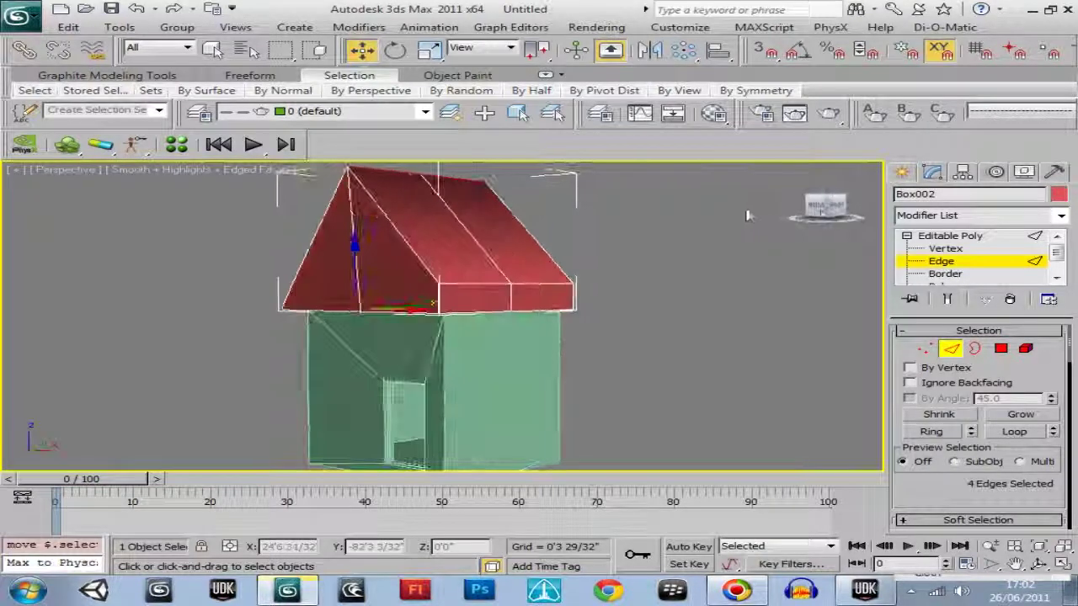
click(471, 315)
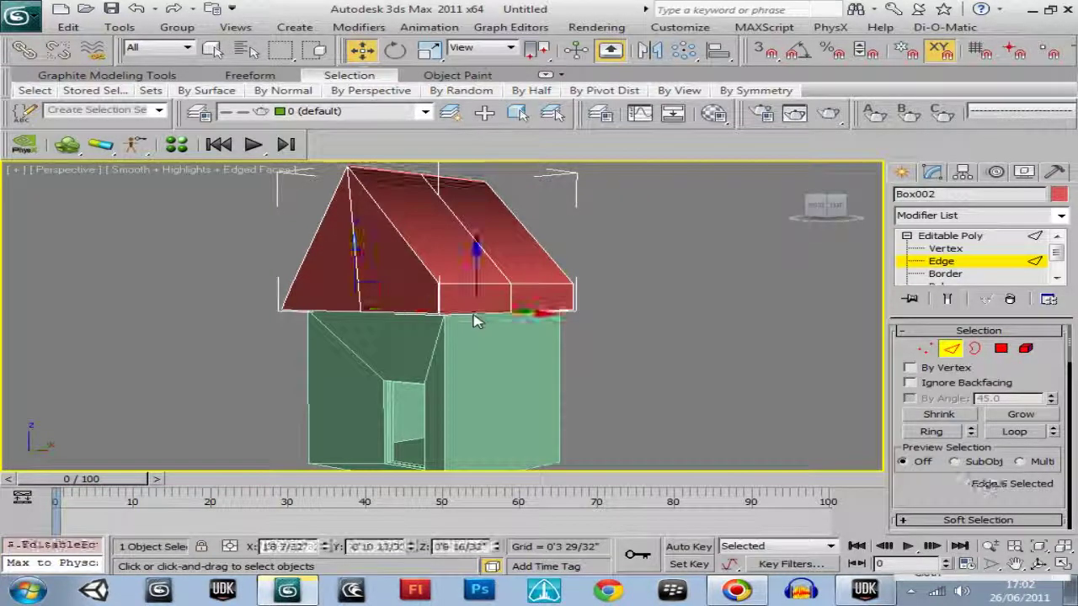
ctrl+click(549, 313)
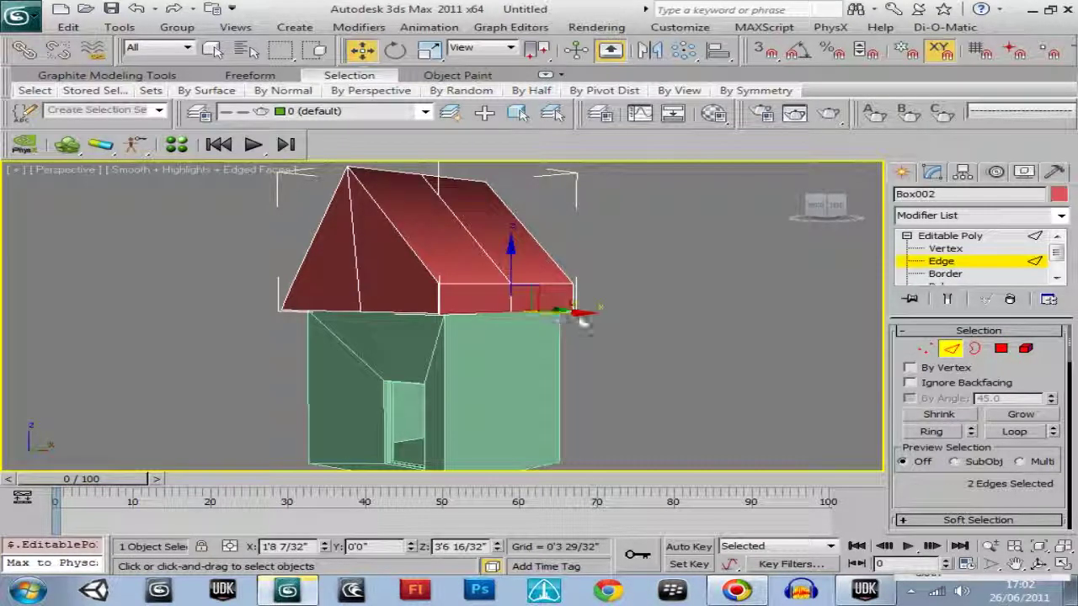
drag(816, 210, 868, 218)
click(818, 209)
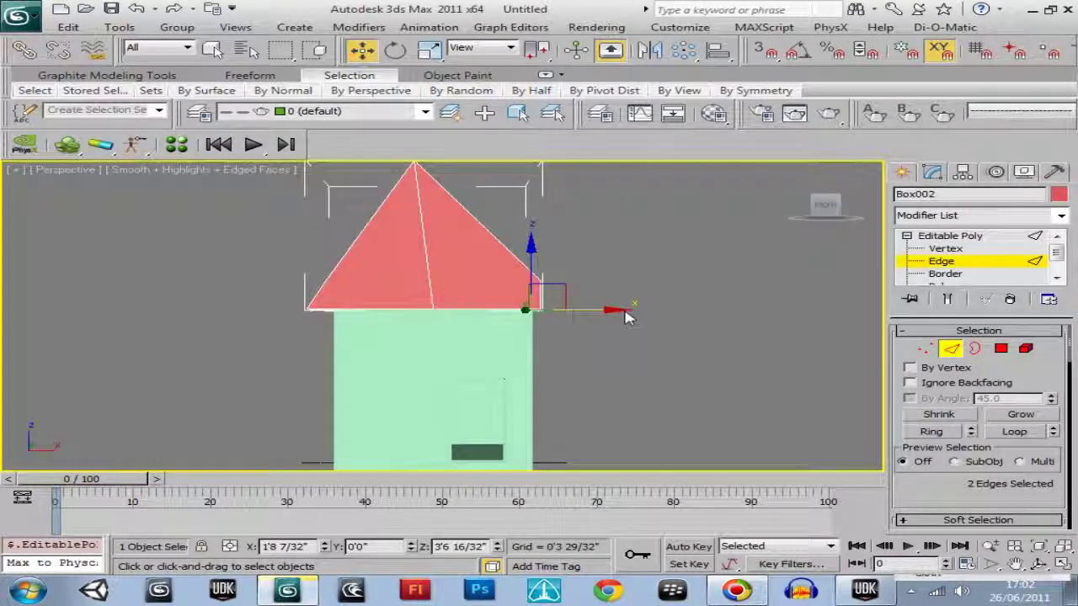
mouse_move(633, 317)
mouse_down()
mouse_move(665, 316)
mouse_move(650, 310)
mouse_up()
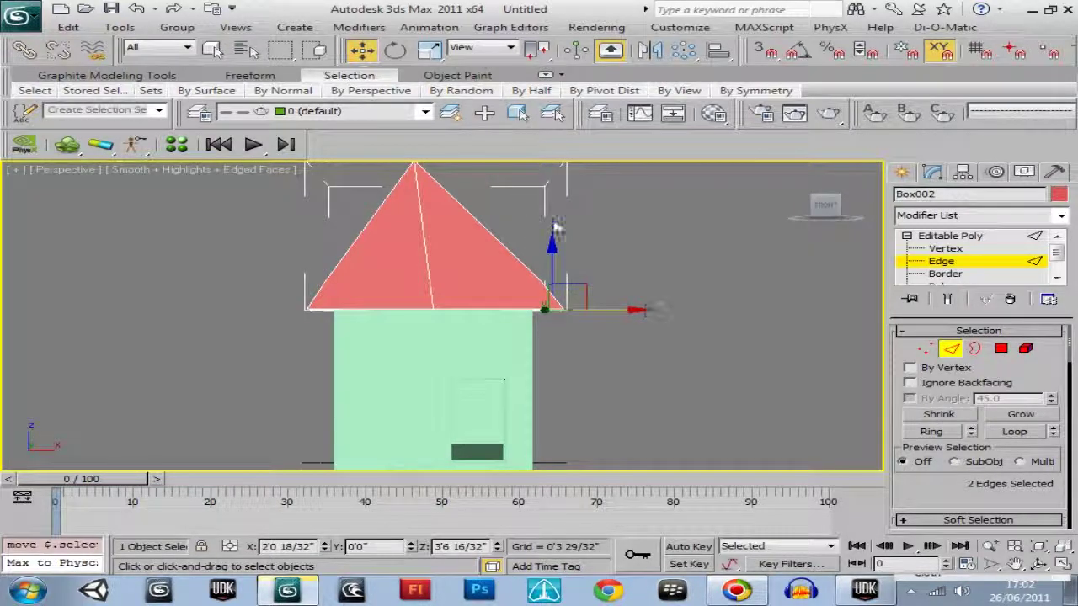
Undo the outward move of the roof's lower right-side edges and the selection of the second edge
click(67, 28)
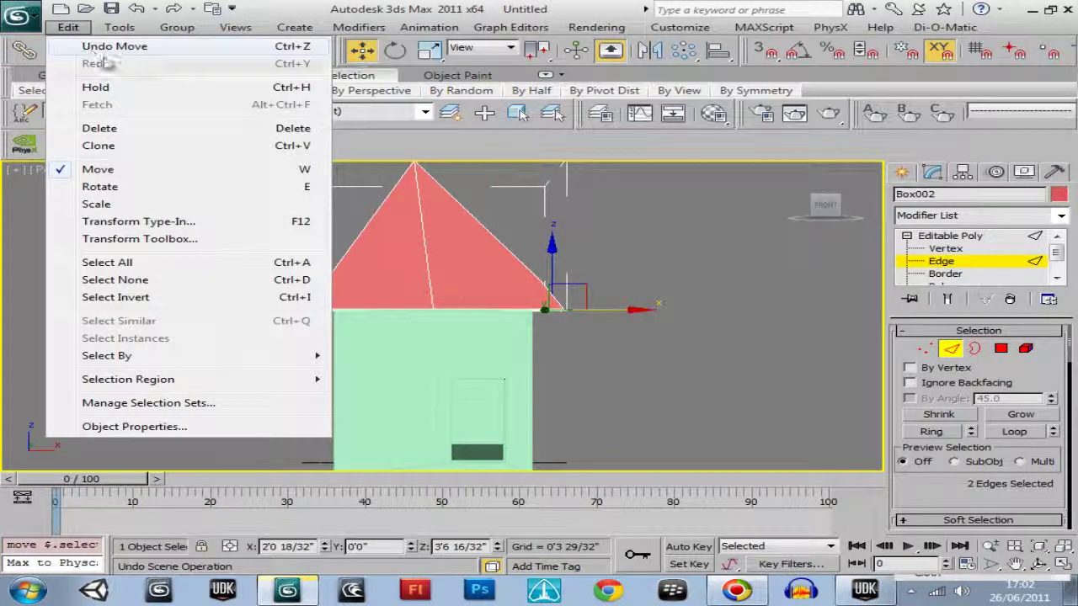
click(59, 27)
click(76, 46)
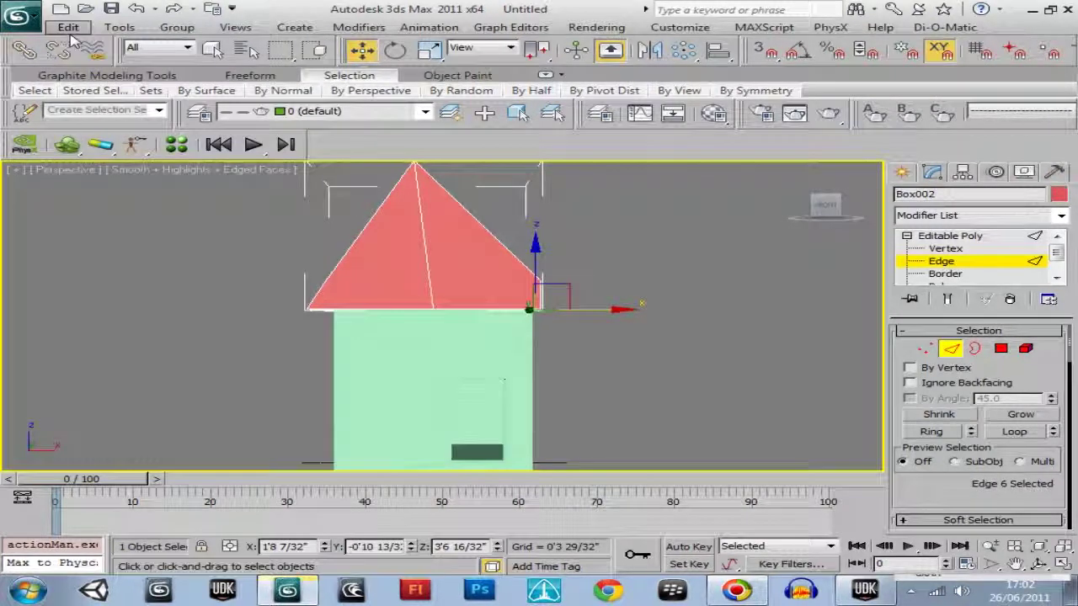
Undo the outward move of the roof's lower left-side edges and clear the edge selection
click(68, 28)
click(71, 32)
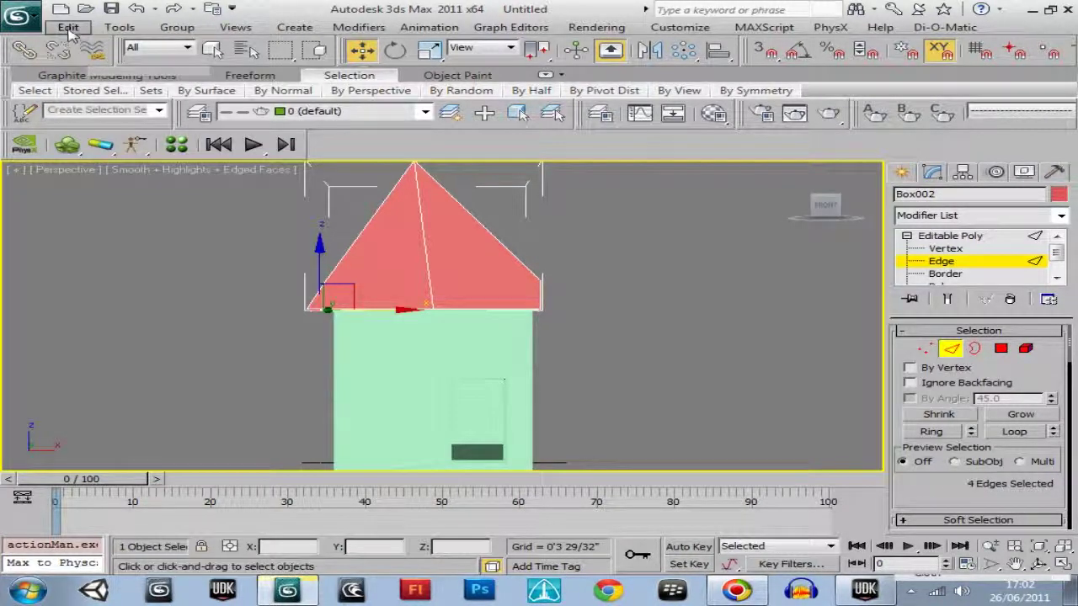
click(68, 28)
click(76, 43)
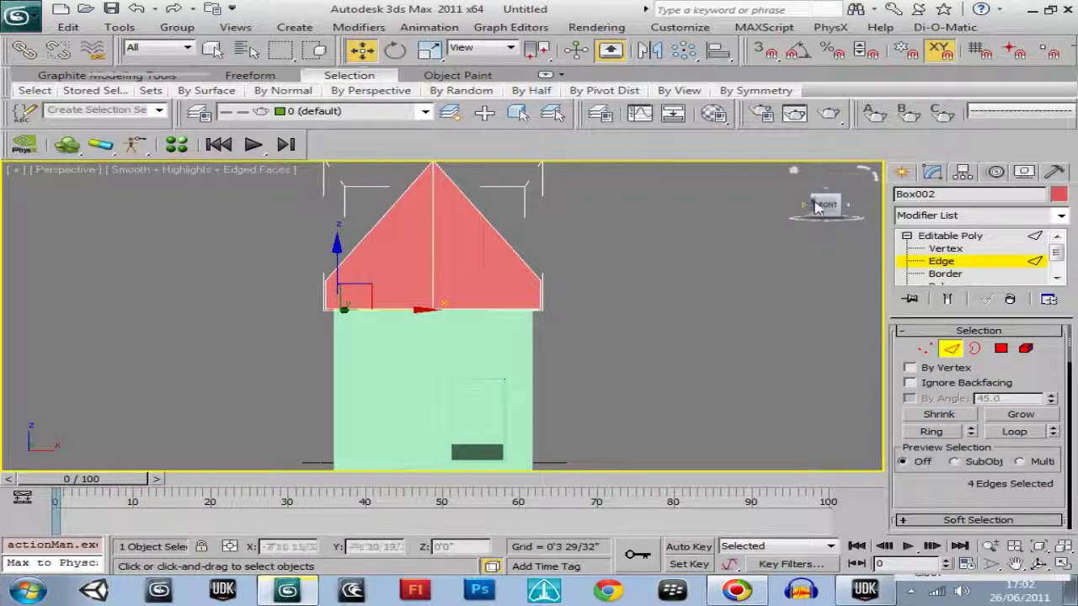
drag(815, 206, 733, 269)
click(637, 311)
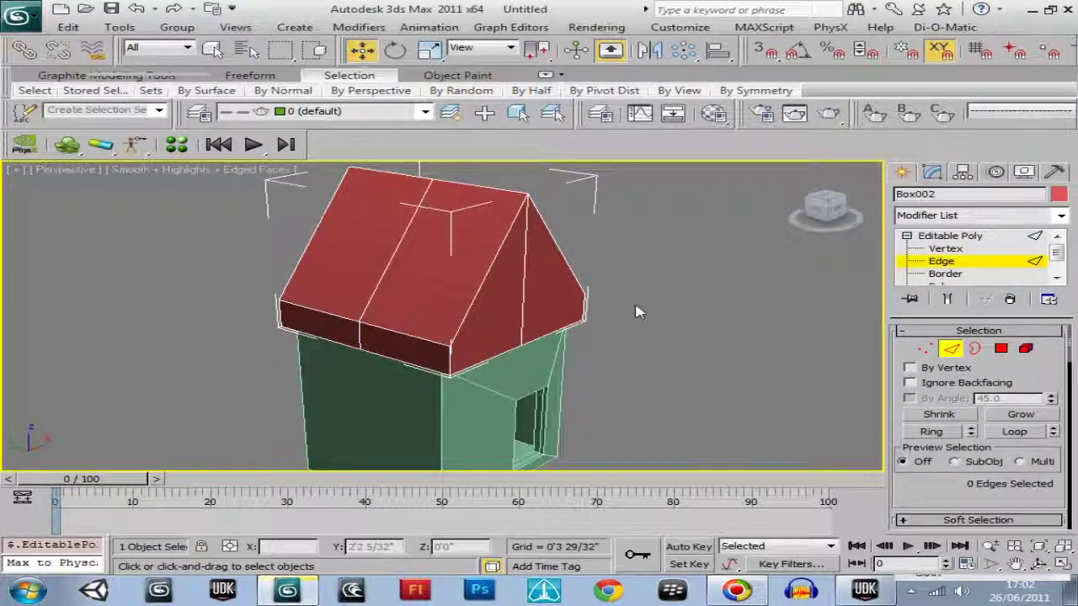
Select the two bottom edges on the roof's left side and move them outward along X to about -2'0 31/32"
click(394, 338)
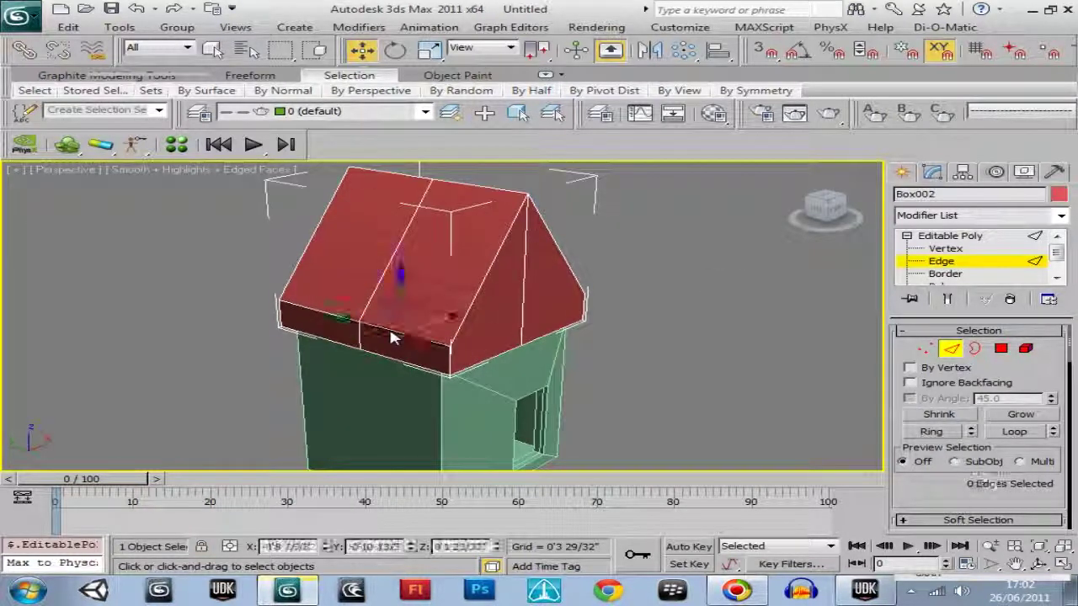
click(319, 345)
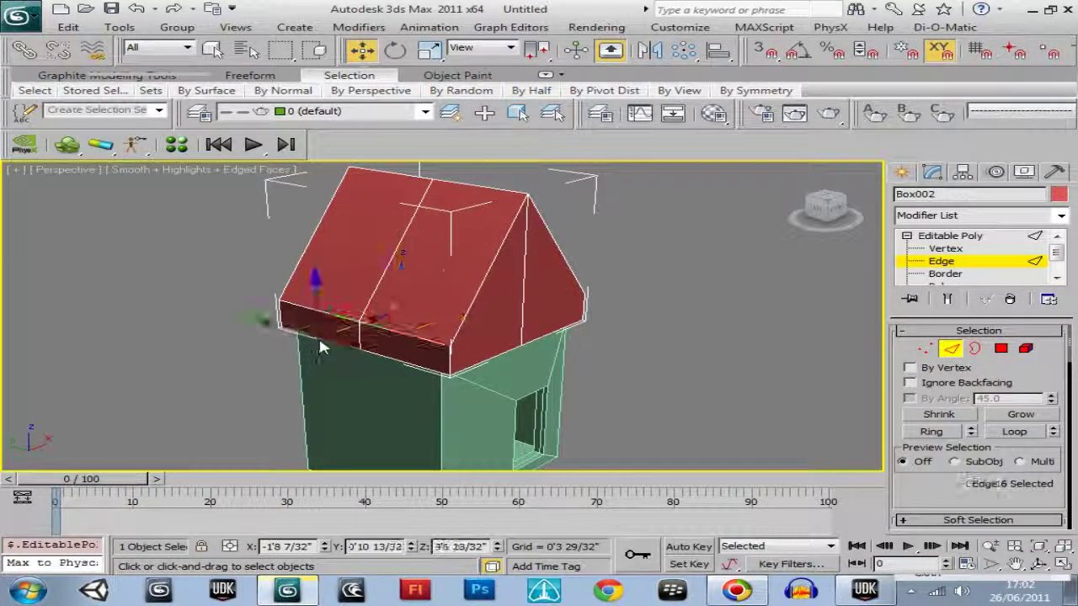
ctrl+click(413, 374)
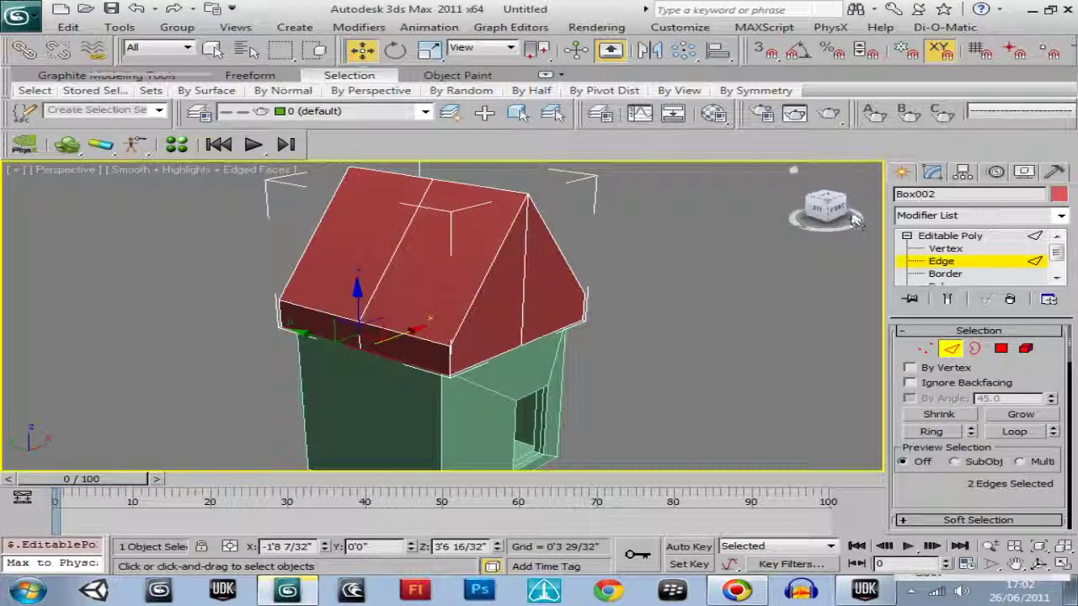
alt+middle_drag(556, 315, 620, 320)
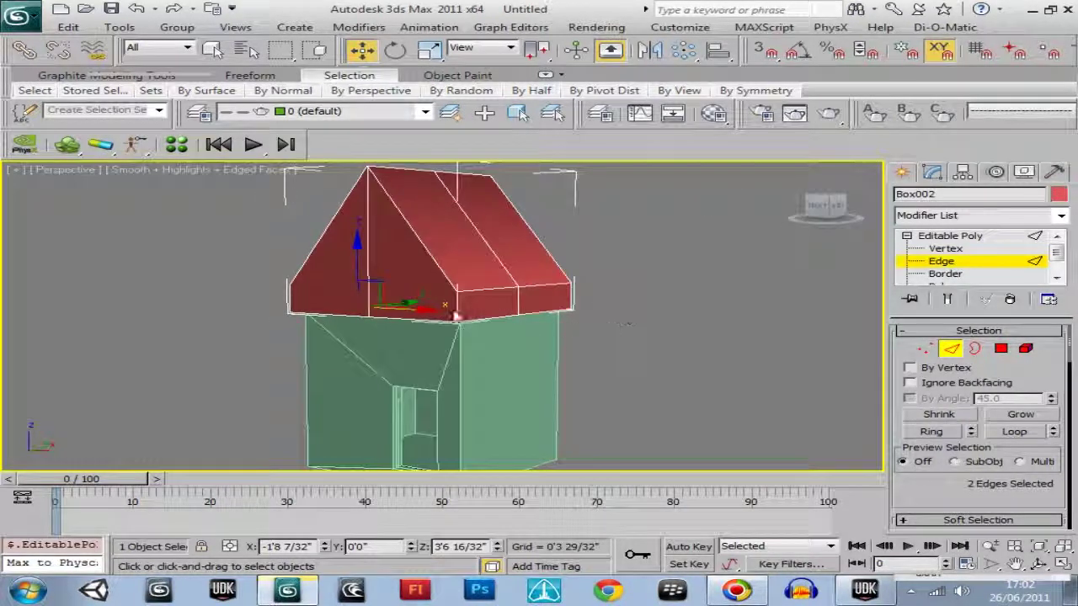
click(823, 206)
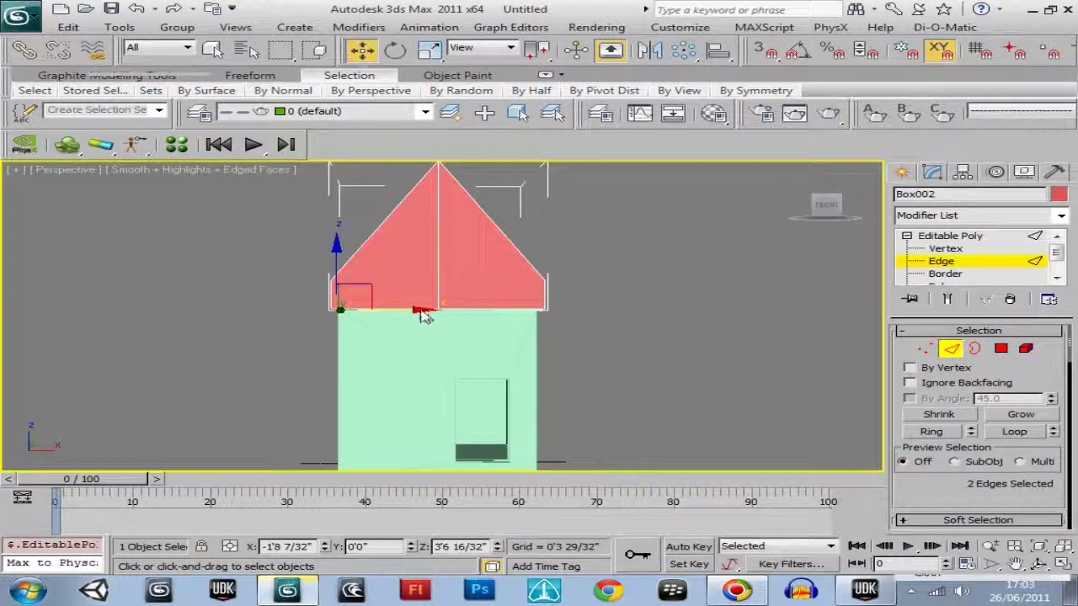
drag(421, 313, 398, 315)
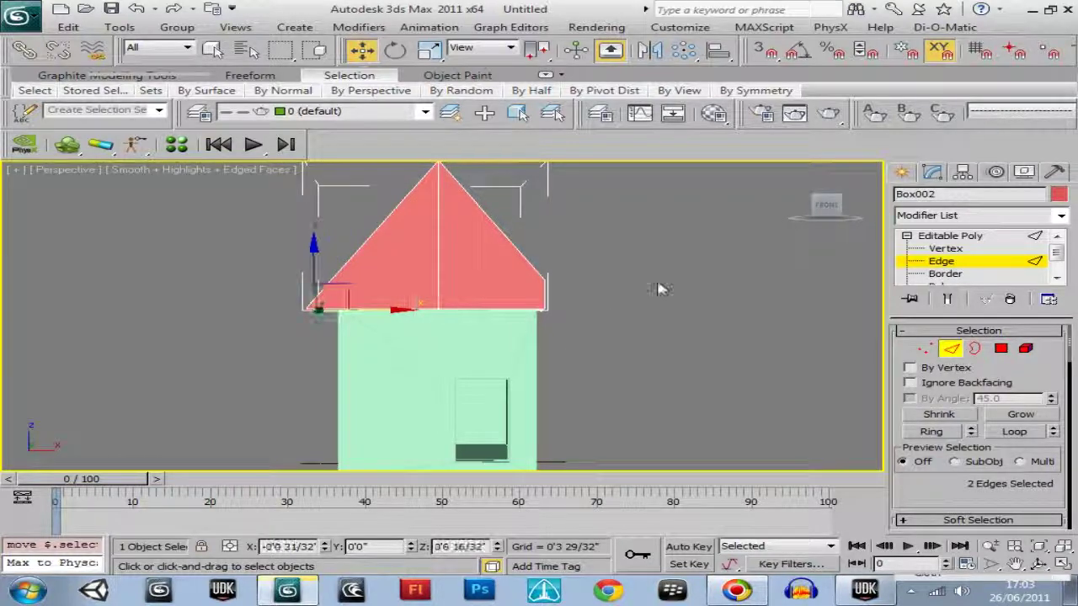
Select the two bottom edges on the roof's right side and move them outward along X to about 2'1 18/32"
drag(830, 213, 707, 216)
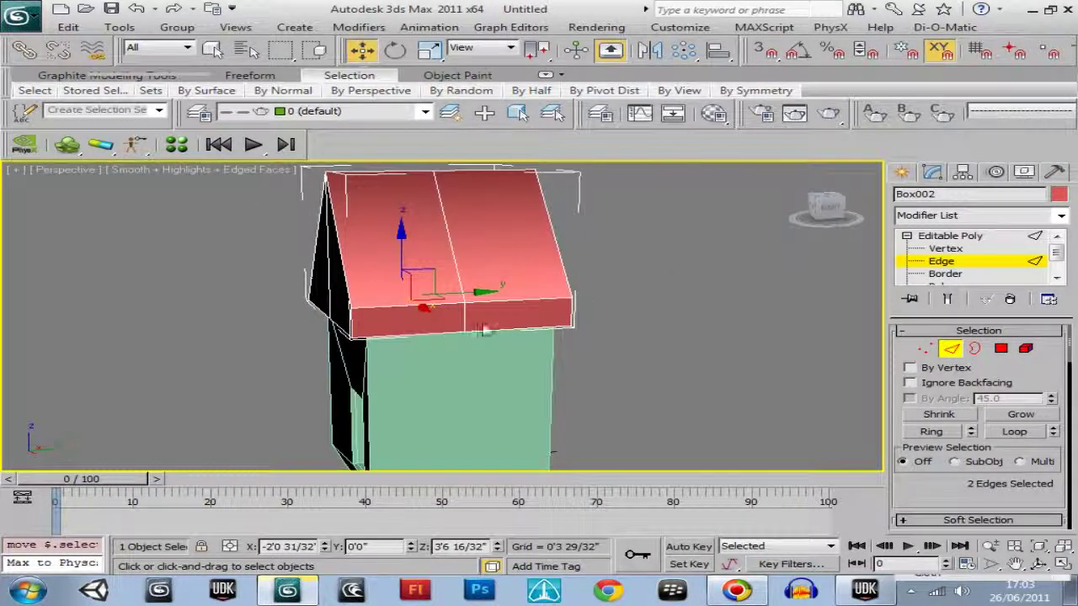
click(436, 336)
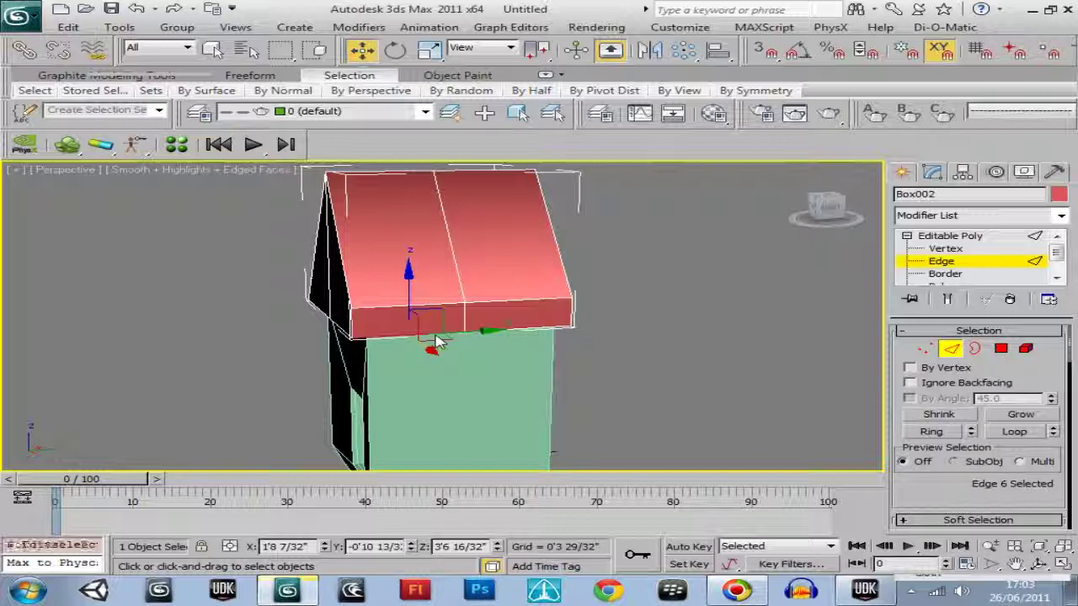
ctrl+click(537, 335)
drag(820, 216, 839, 213)
click(842, 215)
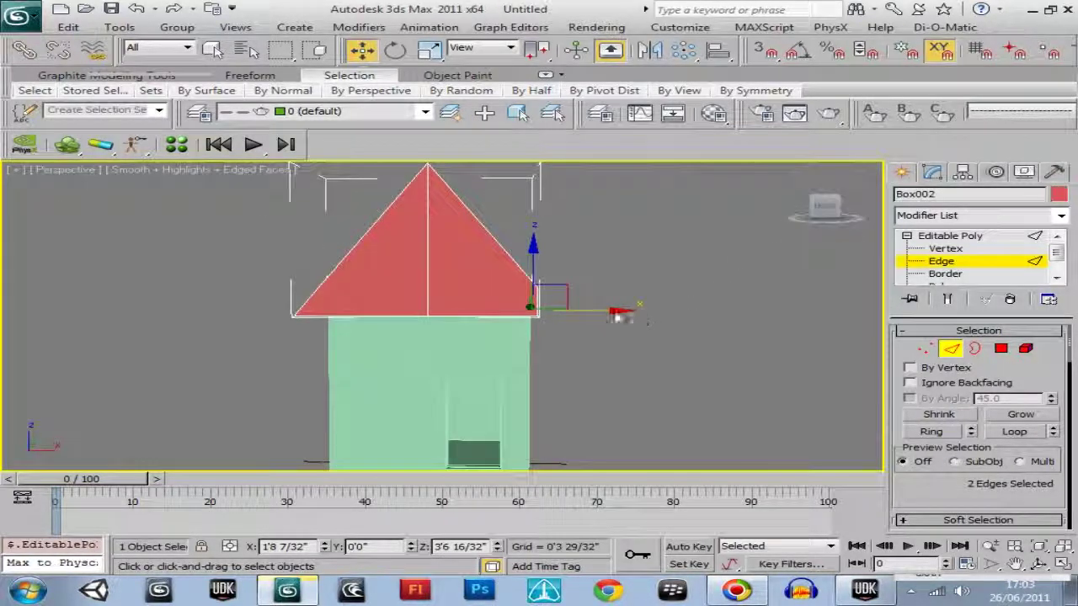
drag(618, 316, 639, 328)
click(832, 213)
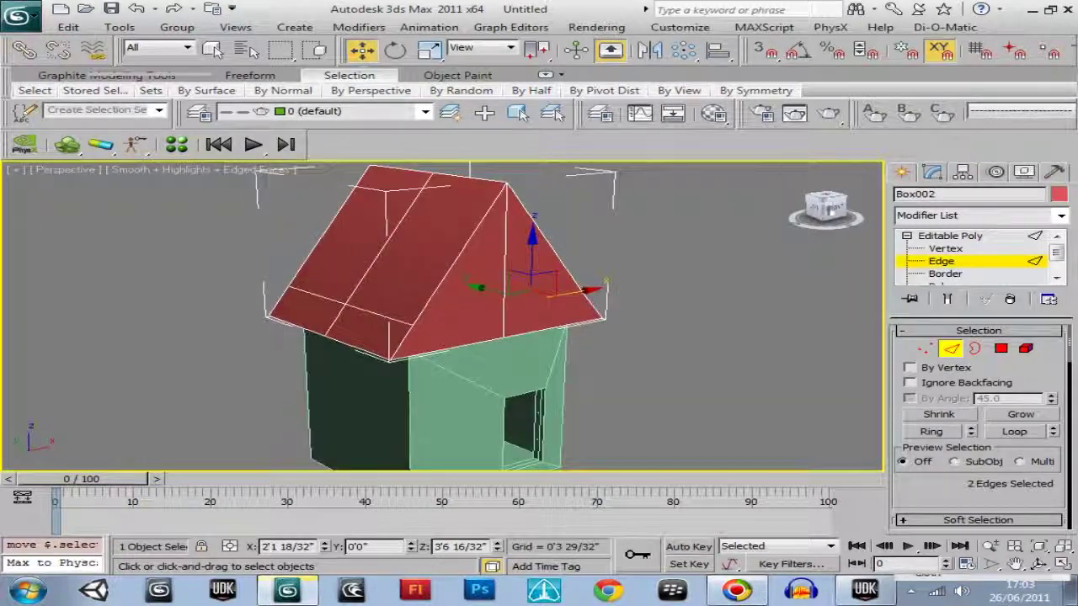
Leave edge editing on the roof and bring the whole house into view
click(948, 348)
middle_drag(715, 361, 617, 298)
click(820, 207)
mouse_move(791, 191)
mouse_down()
mouse_move(785, 210)
mouse_move(767, 193)
mouse_move(808, 187)
mouse_move(799, 207)
mouse_up()
scroll(697, 308, down, 3)
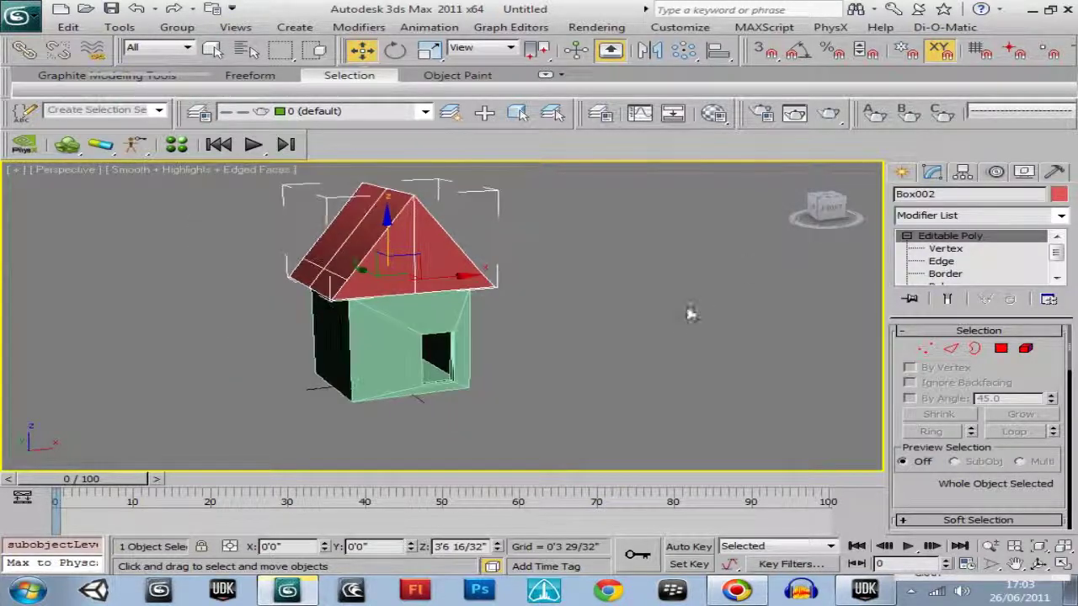
middle_drag(680, 320, 678, 346)
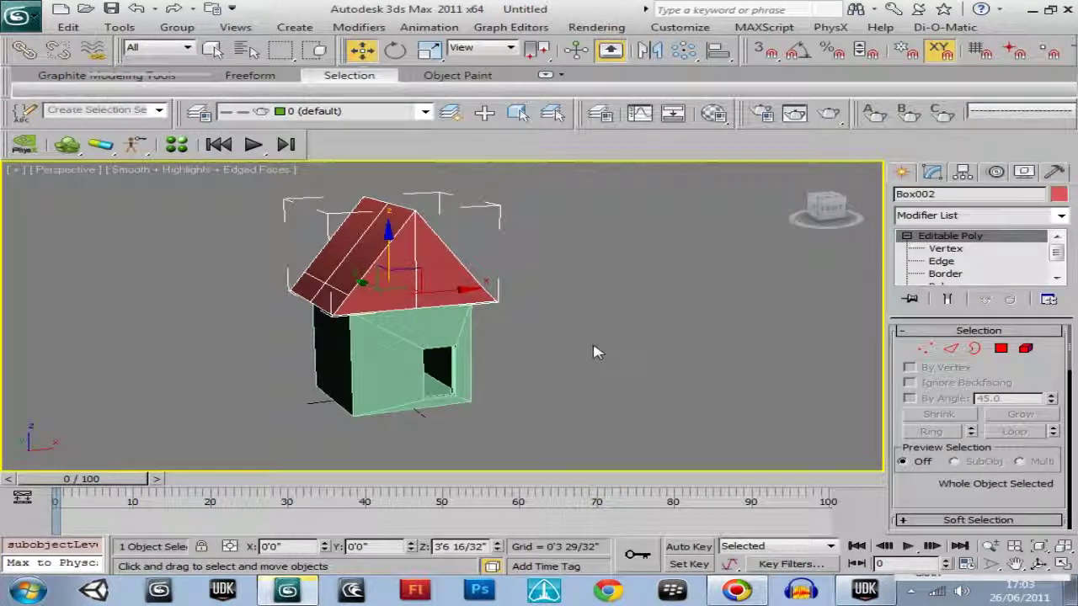
Select the green room, check its joint with the roof overhang up close, and attach the red roof to it
click(435, 327)
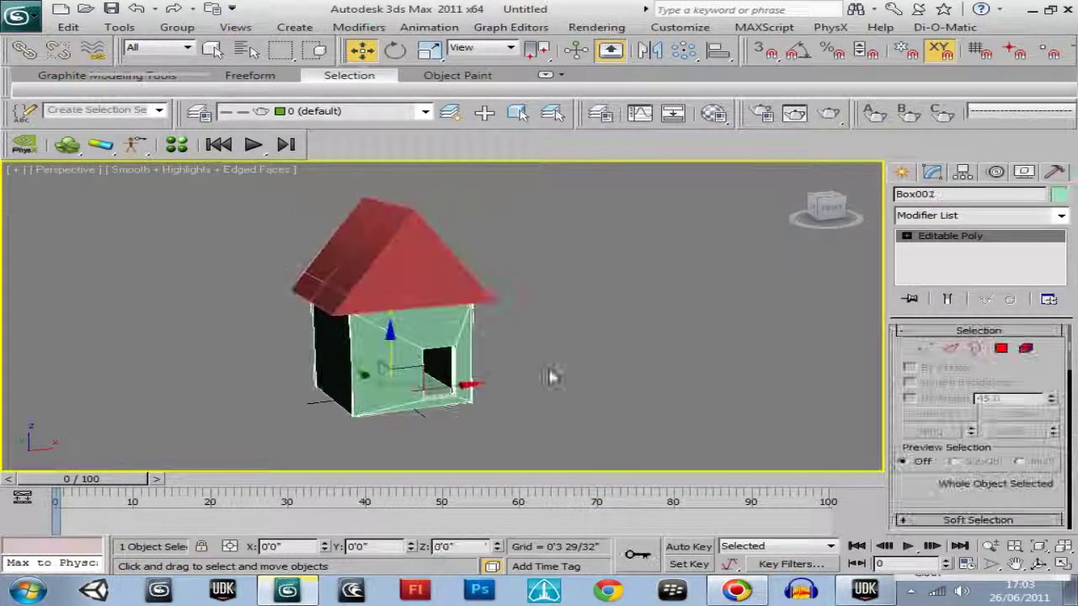
scroll(953, 503, down, 3)
scroll(954, 503, down, 2)
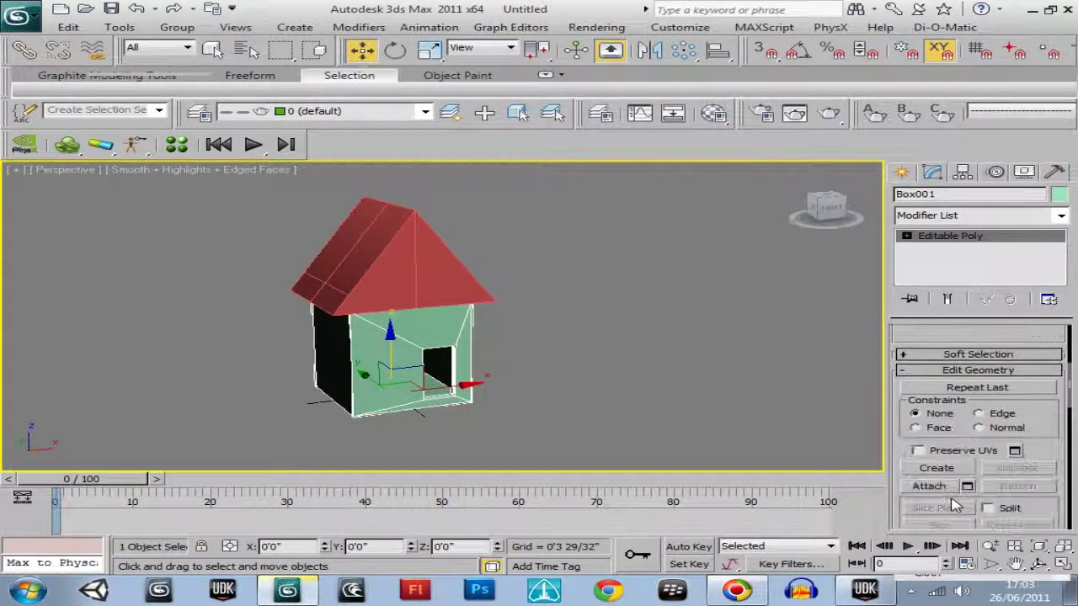
click(831, 219)
scroll(602, 278, up, 8)
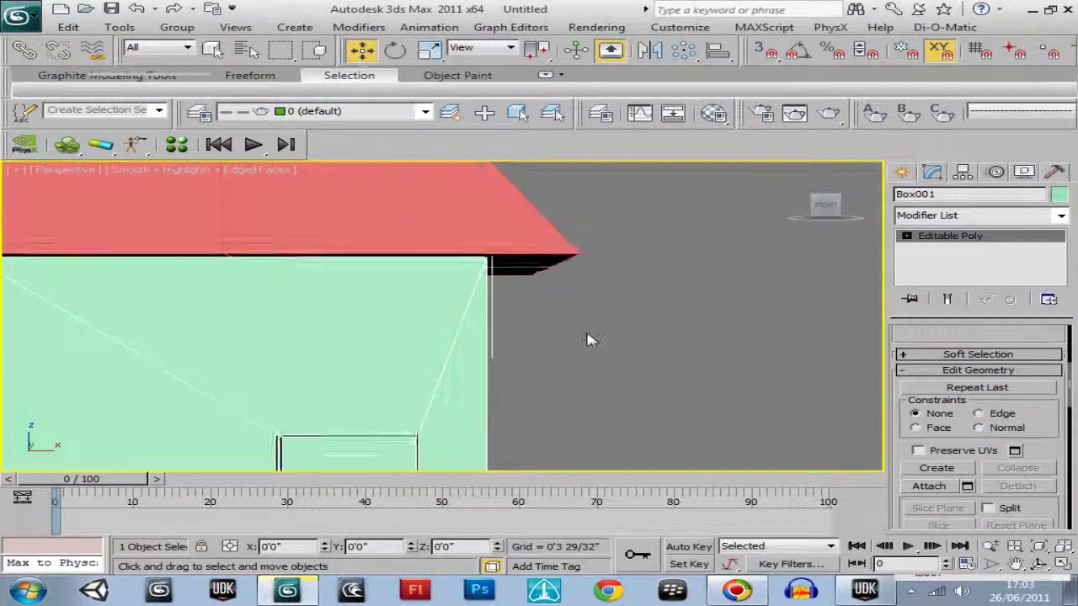
scroll(594, 370, up, 5)
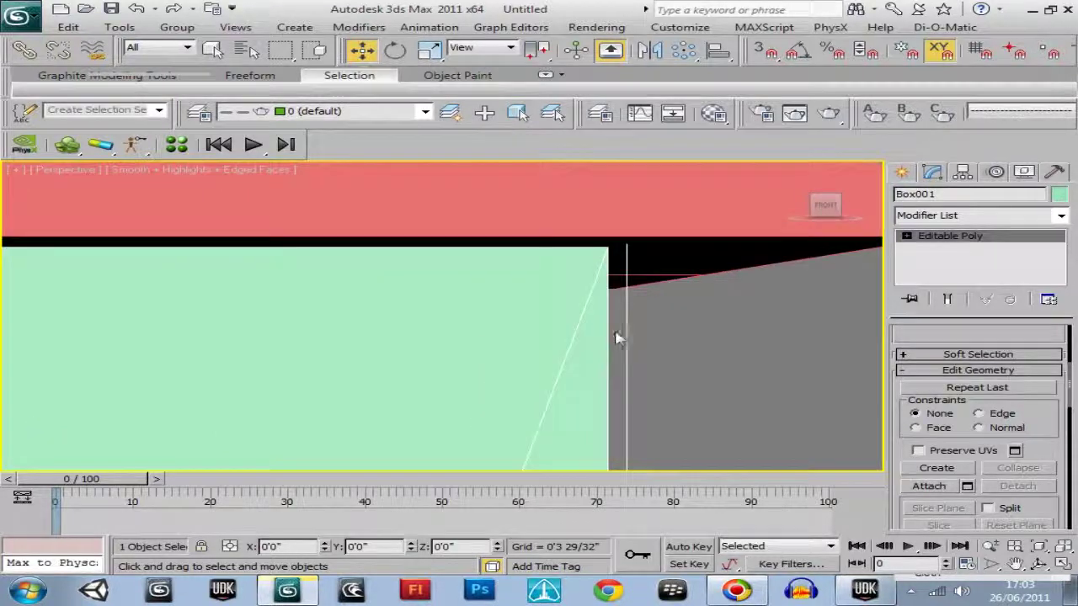
scroll(603, 372, down, 8)
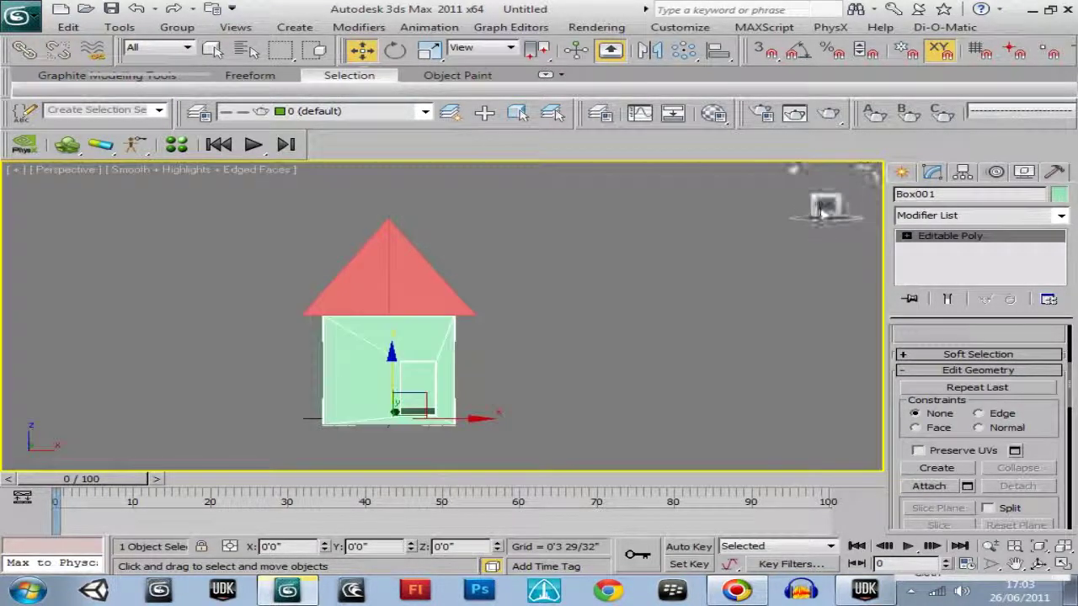
drag(818, 213, 863, 216)
middle_drag(626, 325, 645, 296)
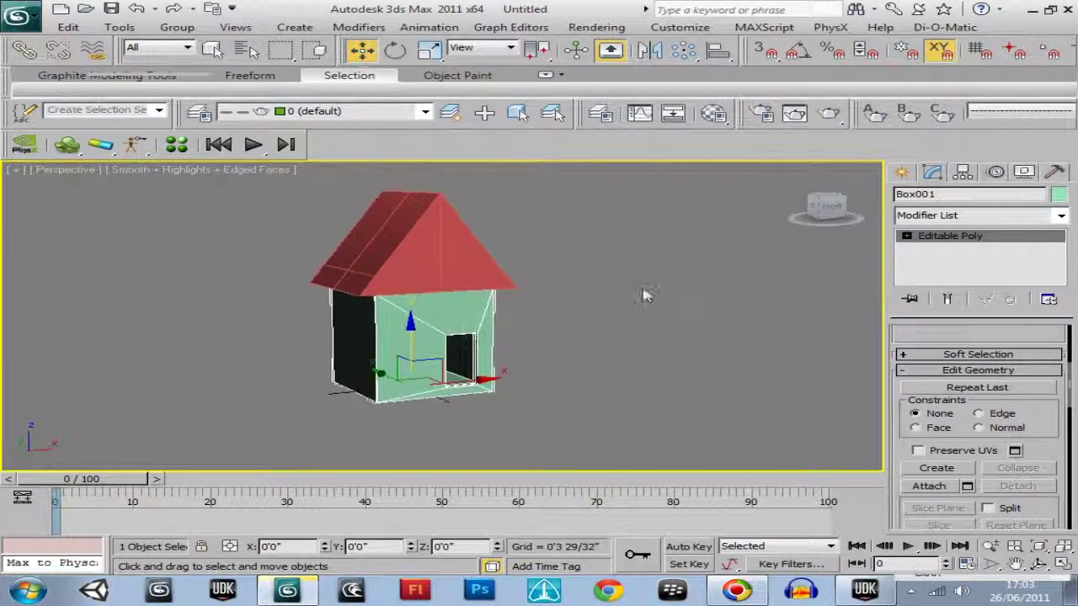
click(929, 485)
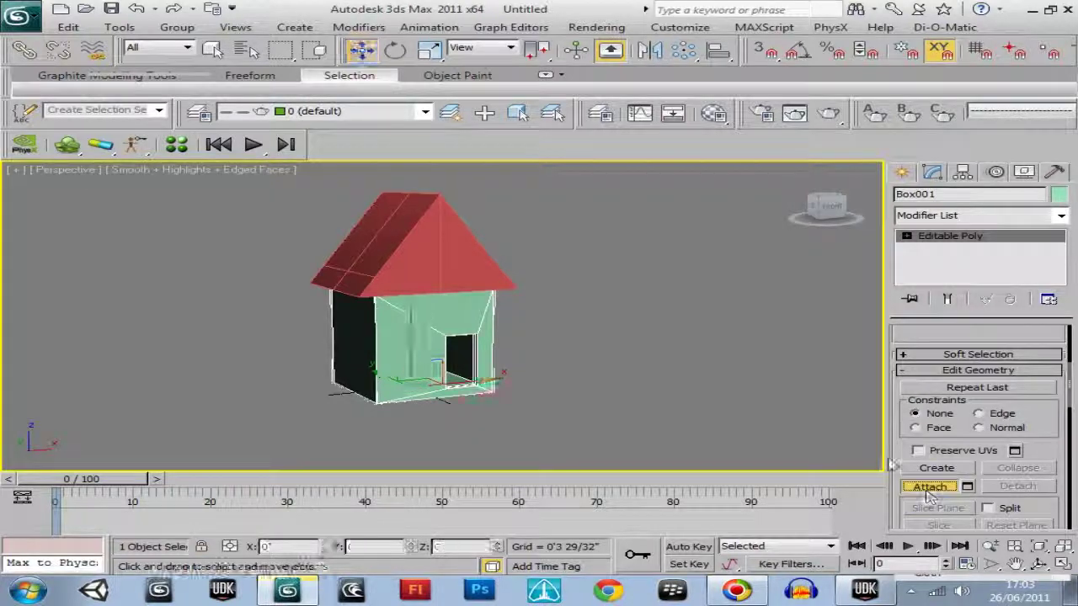
click(433, 245)
click(926, 486)
mouse_move(675, 328)
middle_down()
mouse_move(670, 348)
mouse_move(678, 342)
middle_up()
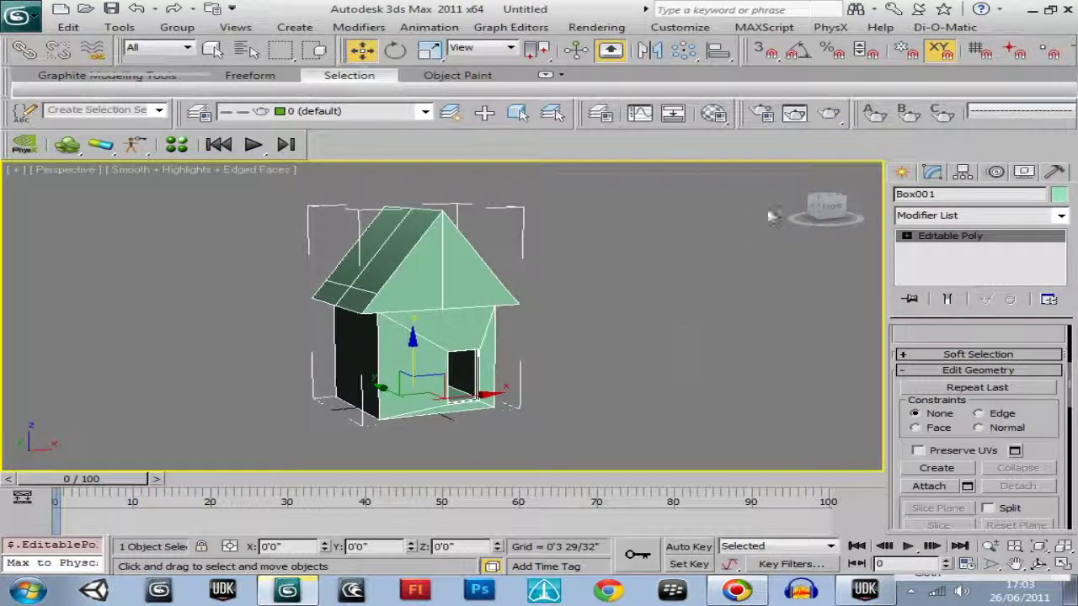
Apply a Bend modifier to the joined house with an angle of 27 and a direction of 45
drag(827, 209, 804, 210)
click(1061, 215)
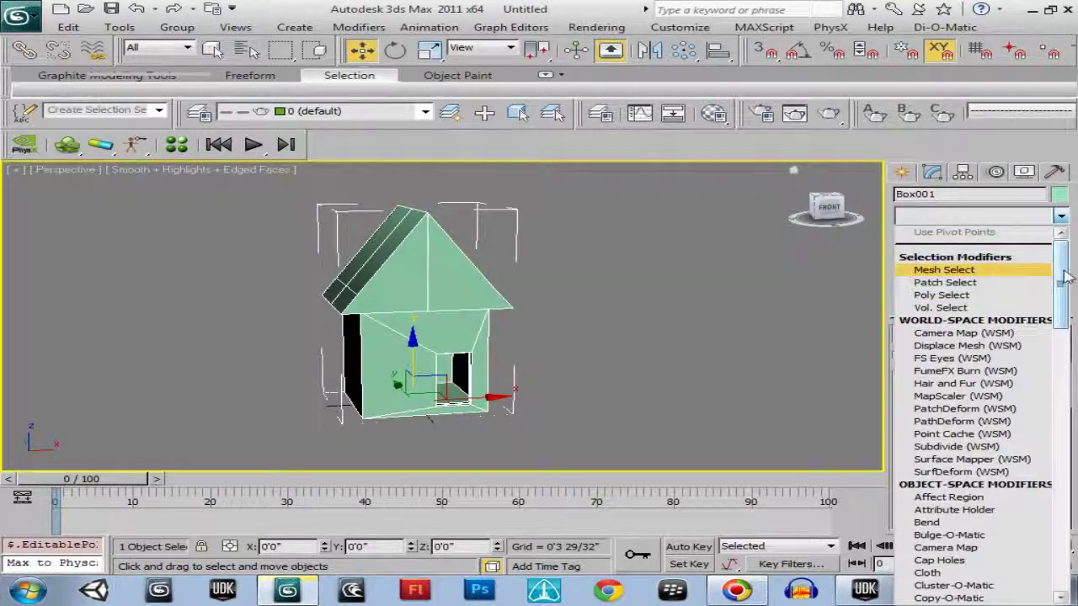
drag(1066, 276, 1075, 308)
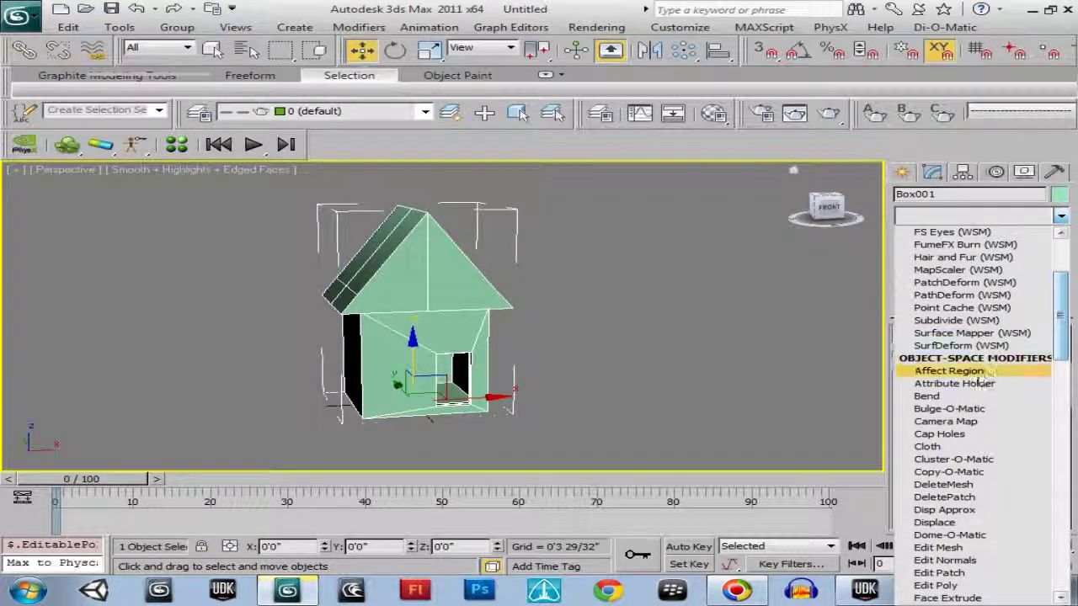
click(926, 396)
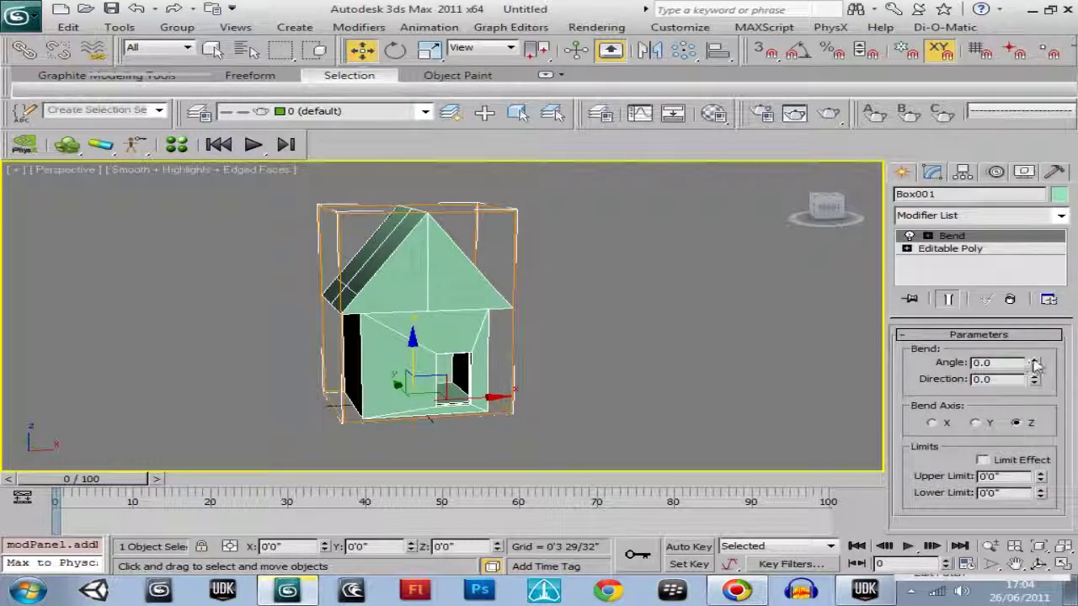
drag(1034, 363, 1054, 324)
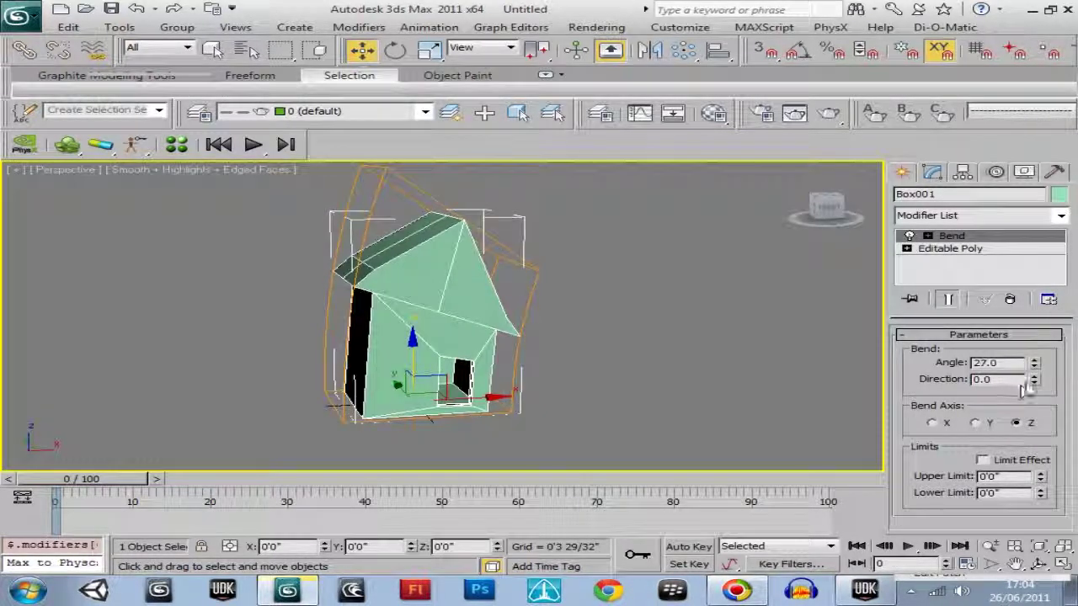
drag(1038, 381, 1036, 307)
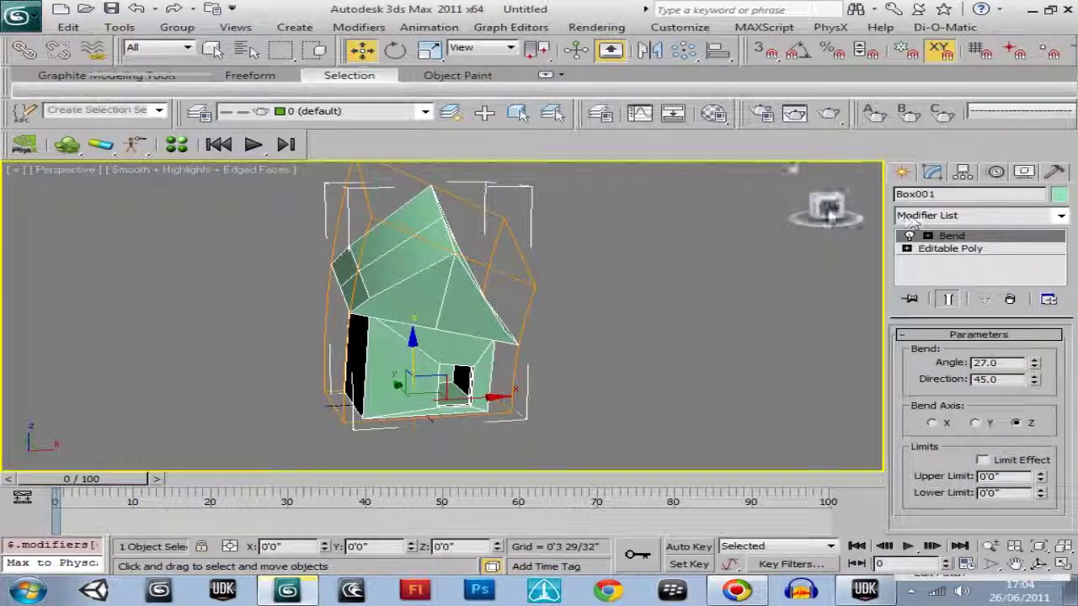
Check the bent house from several angles and set the Bend direction to -49.5
mouse_move(828, 210)
mouse_down()
mouse_move(33, 214)
mouse_move(832, 206)
mouse_up()
alt+middle_drag(833, 211, 871, 212)
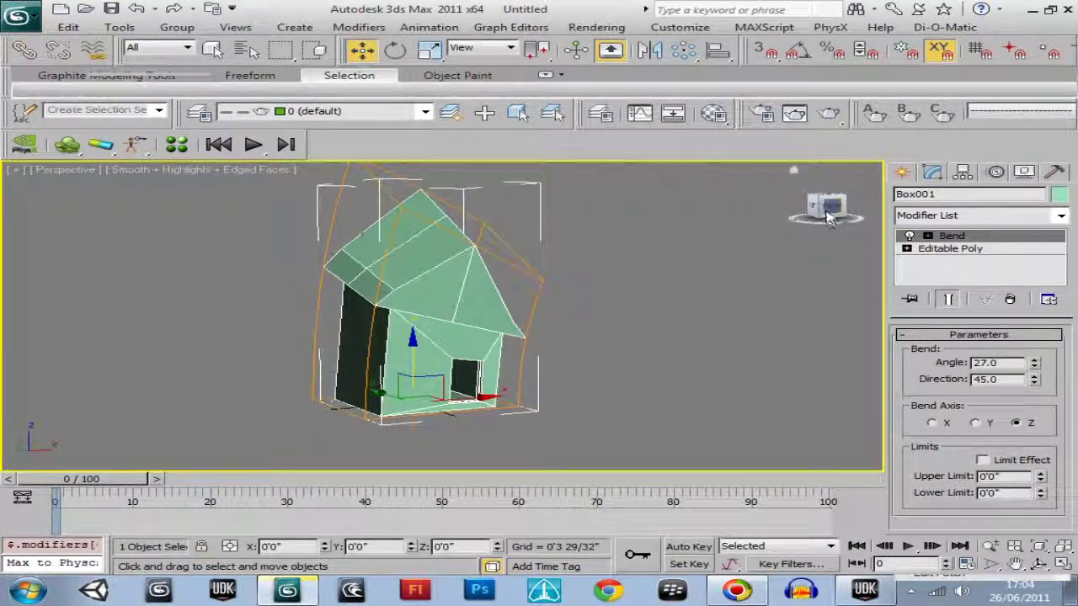
click(795, 174)
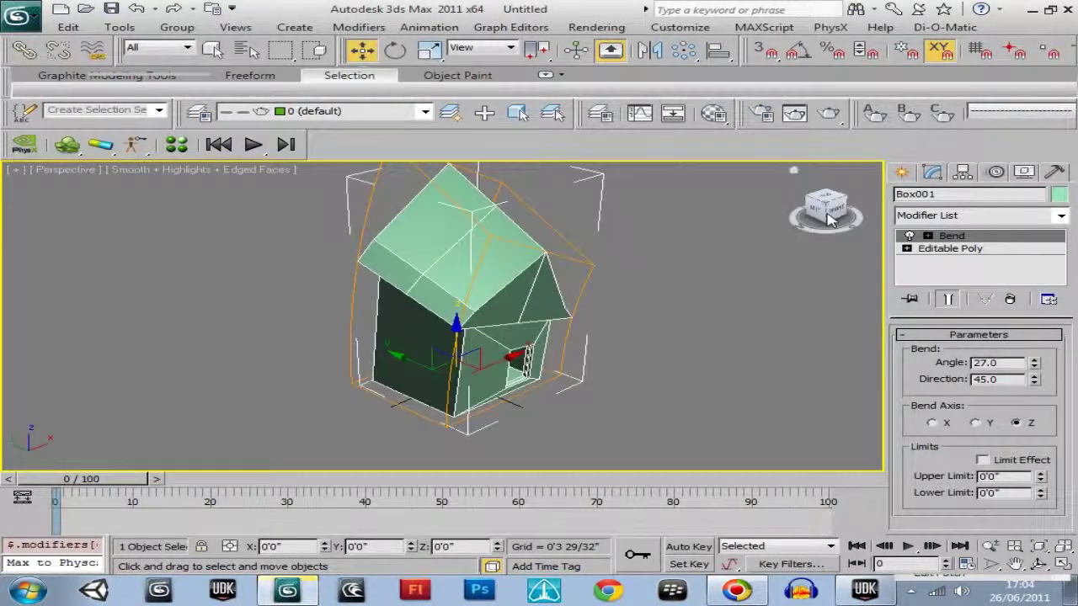
click(953, 237)
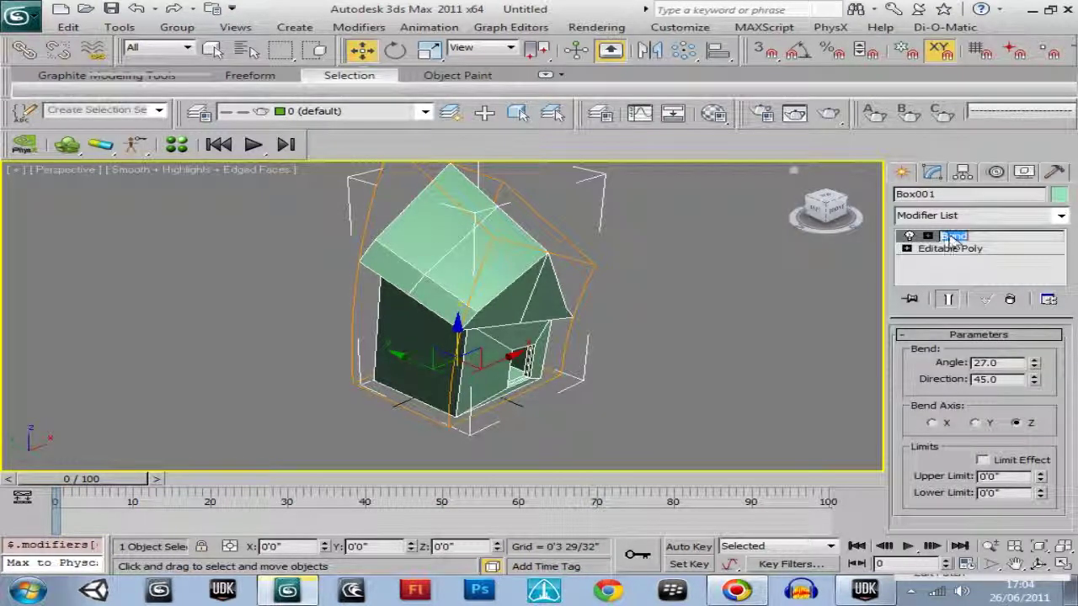
click(852, 286)
click(464, 249)
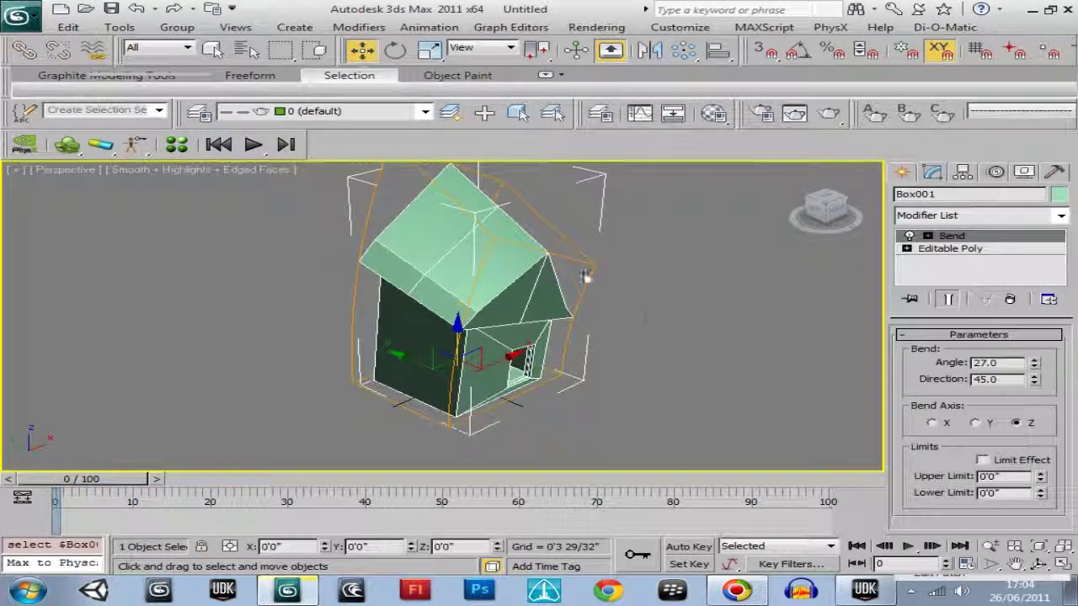
middle_drag(654, 324, 571, 313)
click(794, 173)
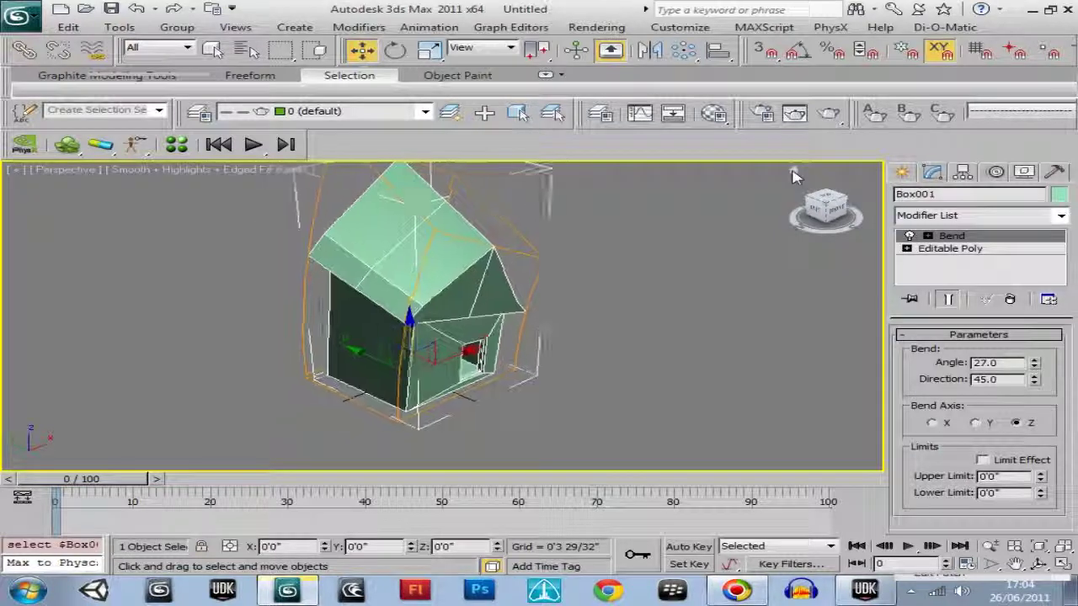
click(795, 175)
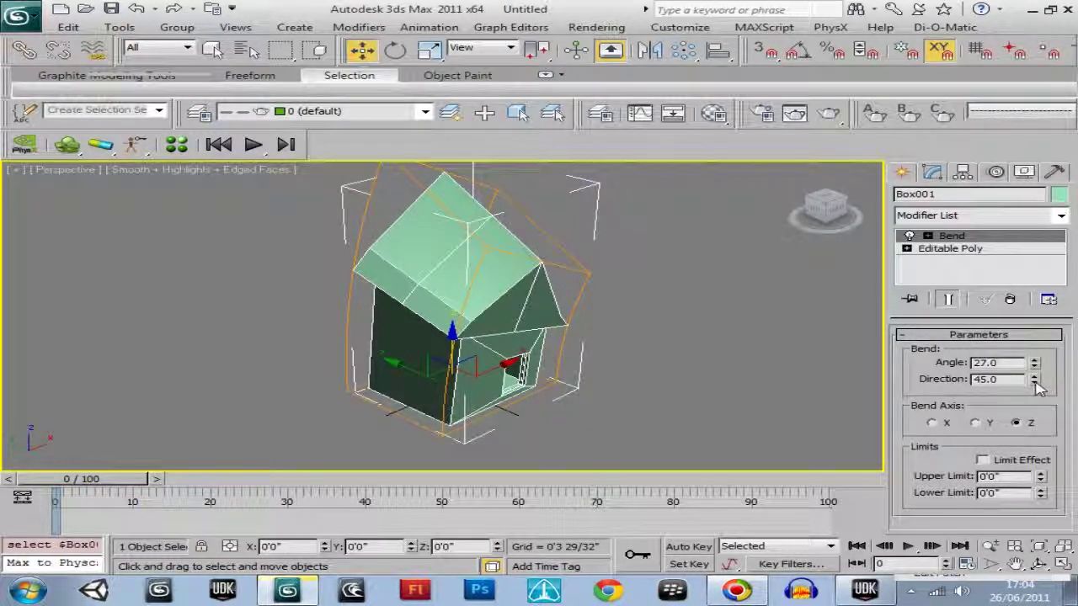
drag(1037, 385, 1040, 529)
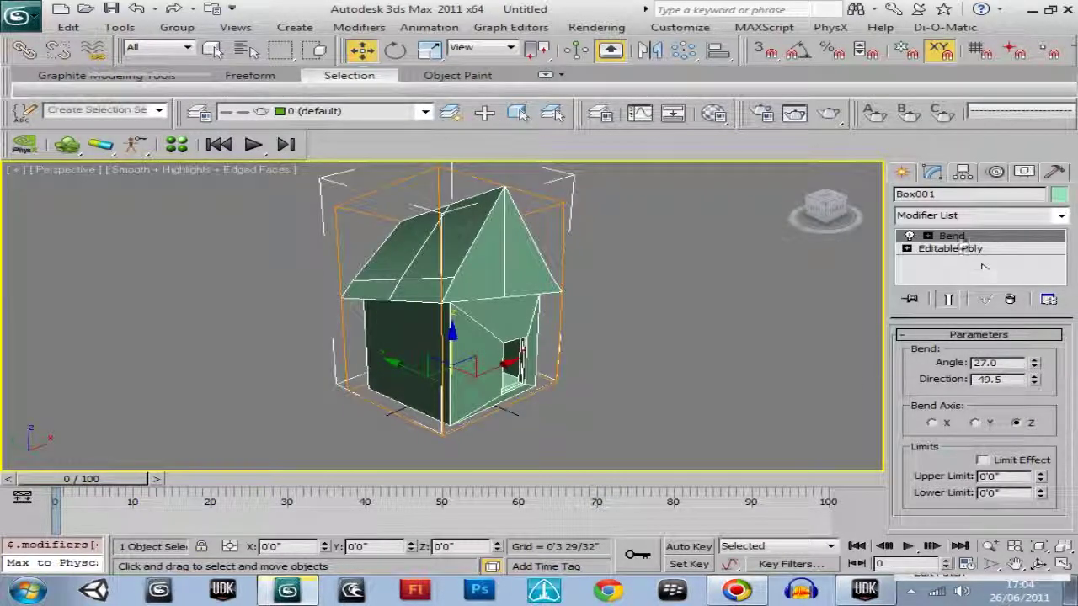
Collapse the Bend modifier into the house's editable poly, accepting the stack removal, and look over the house
right_click(961, 237)
click(858, 372)
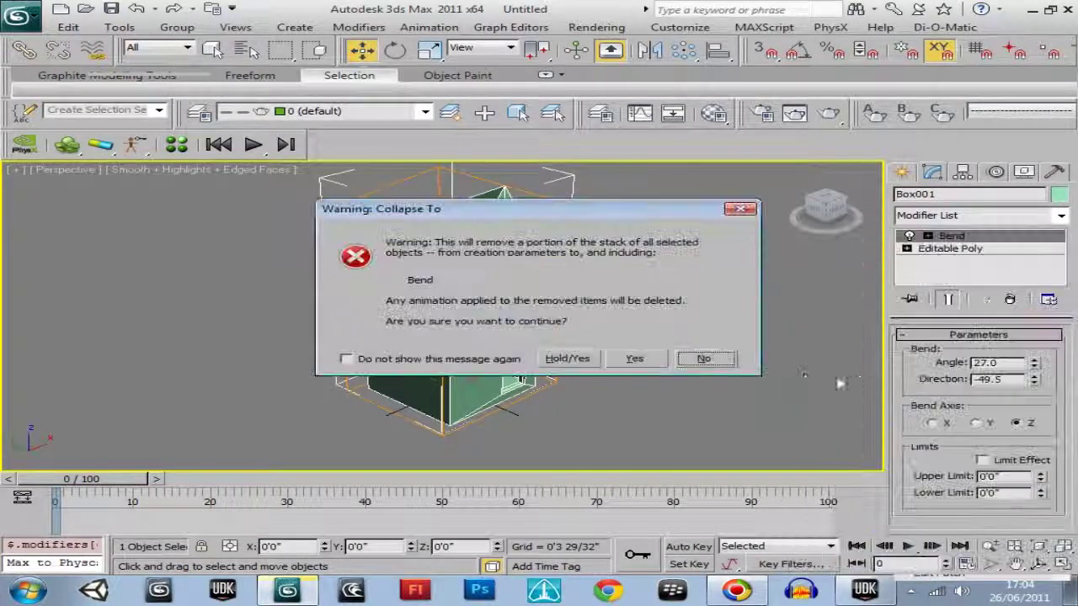
click(633, 357)
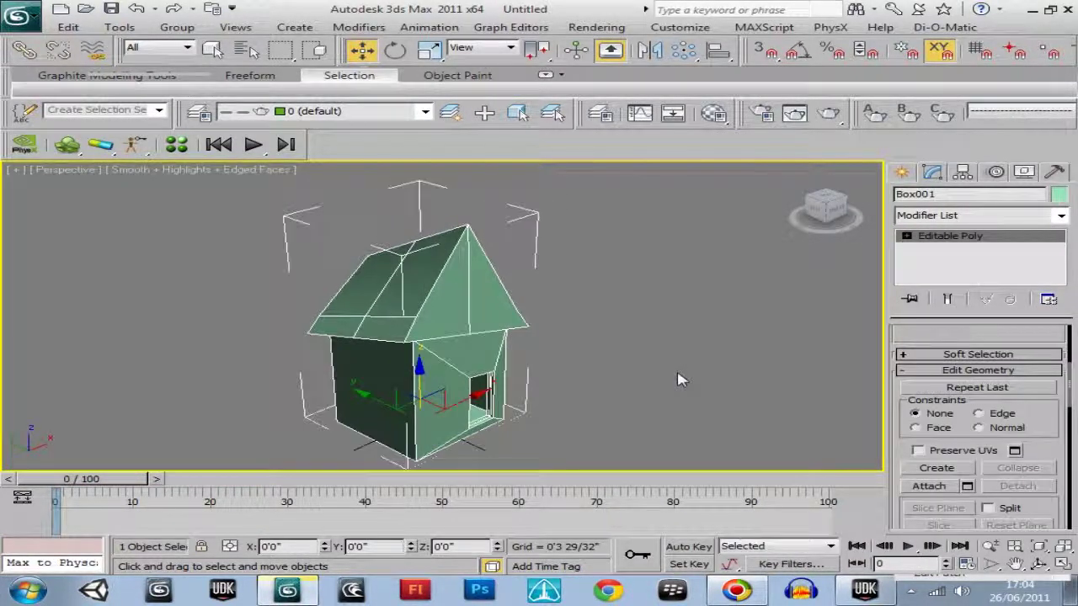
click(816, 202)
mouse_move(815, 197)
mouse_down()
mouse_move(695, 191)
mouse_move(867, 202)
mouse_move(784, 221)
mouse_move(854, 207)
mouse_move(830, 210)
mouse_up()
click(792, 172)
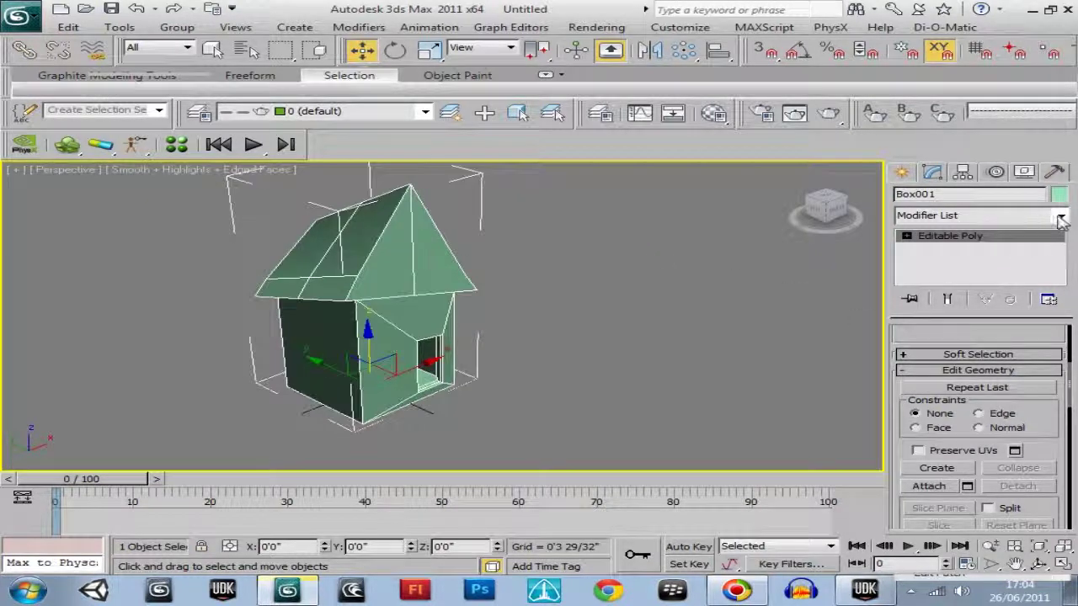
Rename the house object Toon_House_01 and copy that name
click(949, 201)
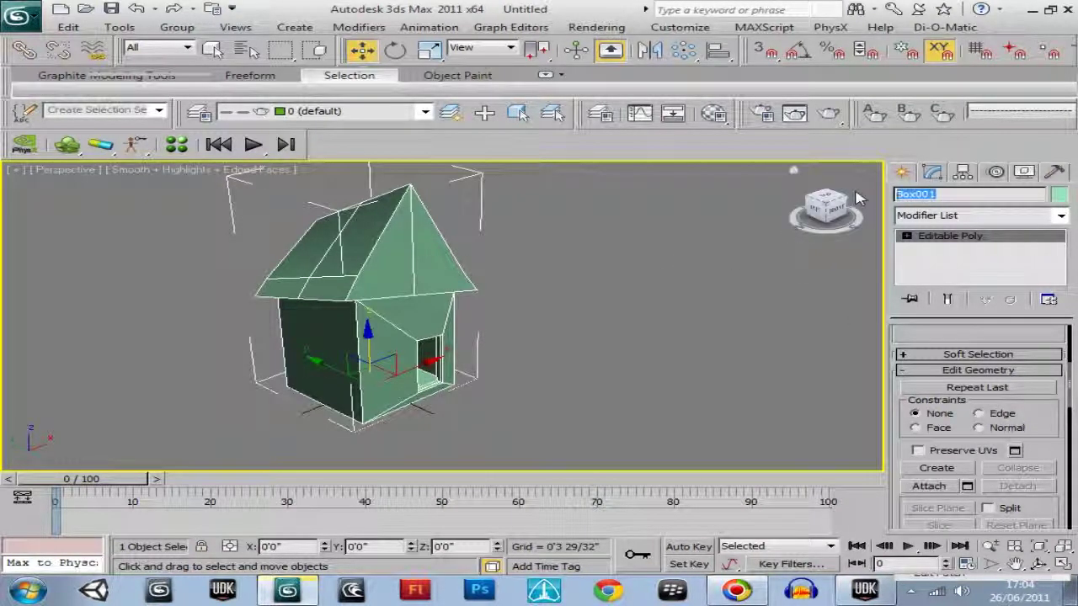
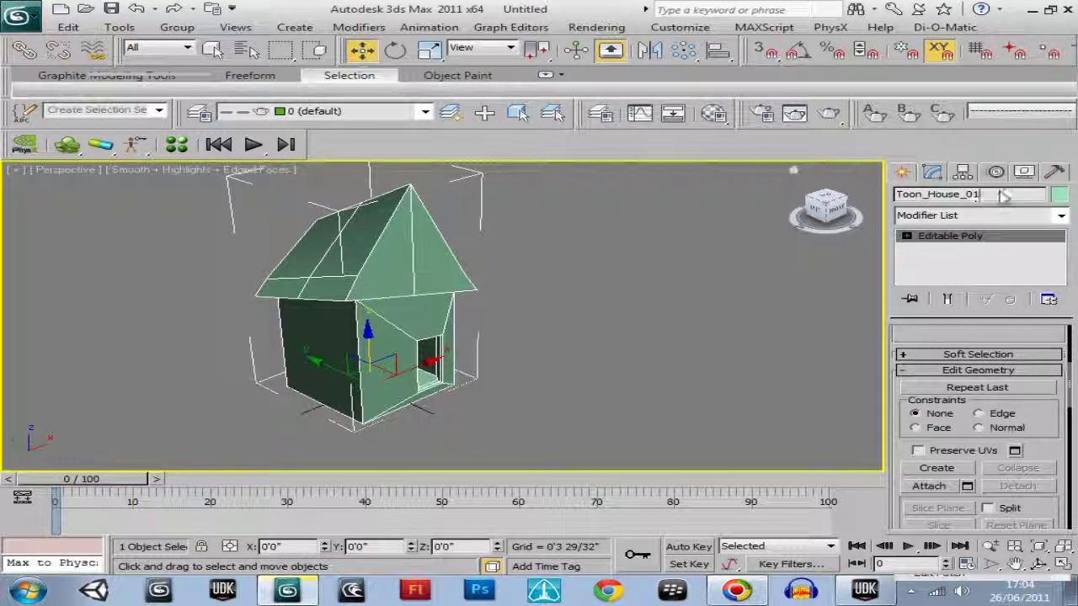
right_click(911, 199)
click(851, 242)
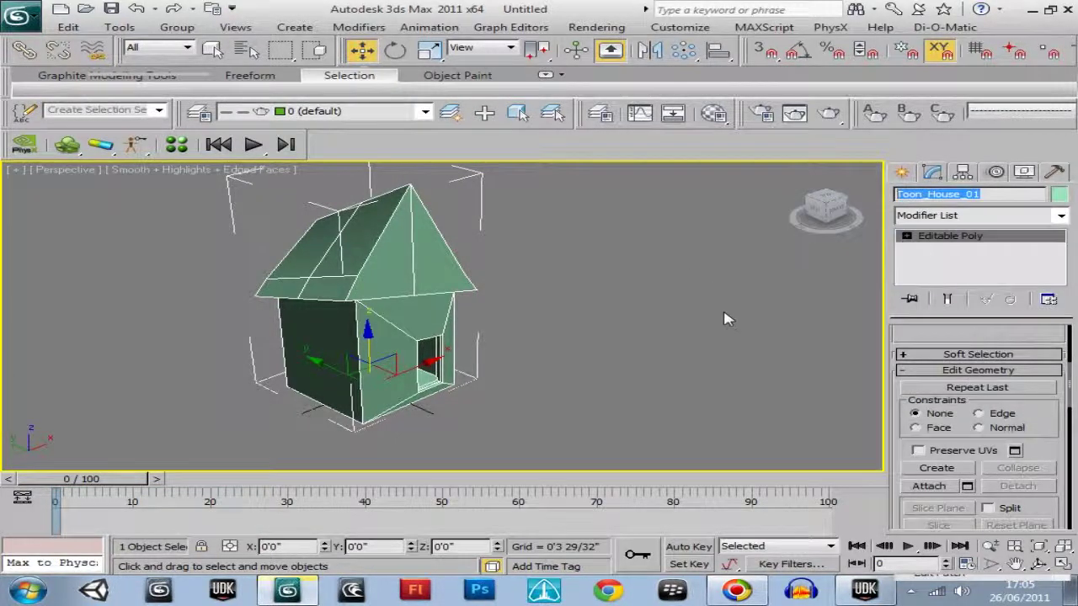
key(z)
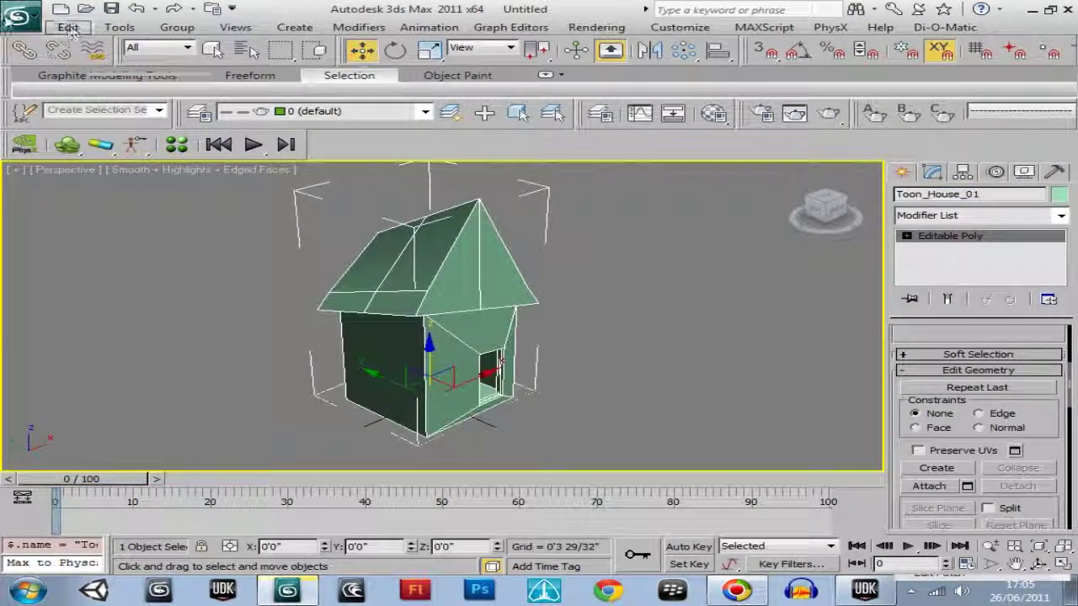
Start saving the scene under a new name and create and open a Cartoon_Assets folder inside the UDK scenes folder
click(8, 19)
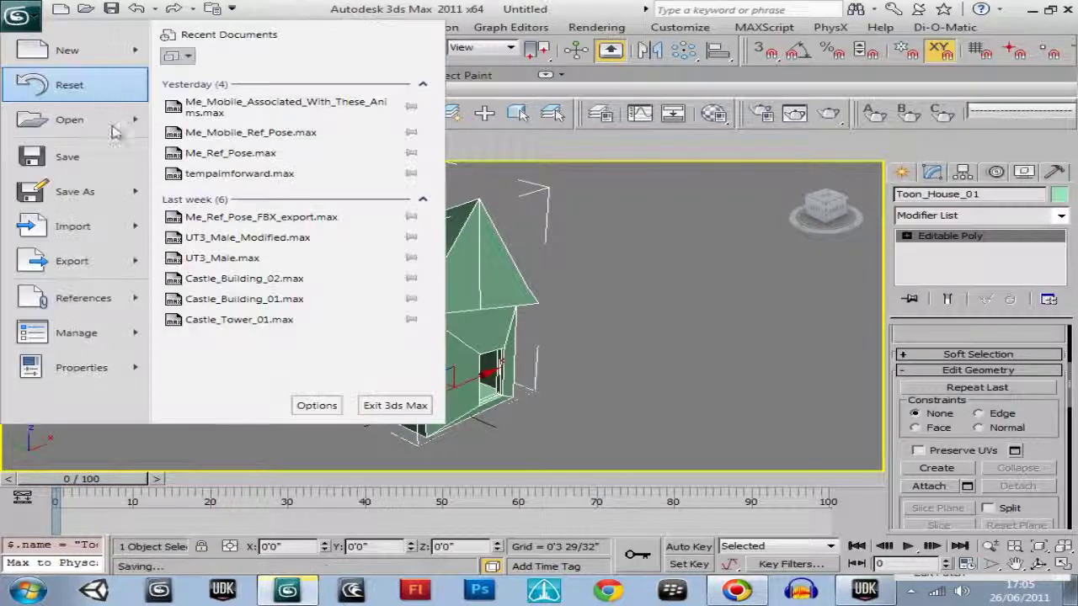
click(74, 193)
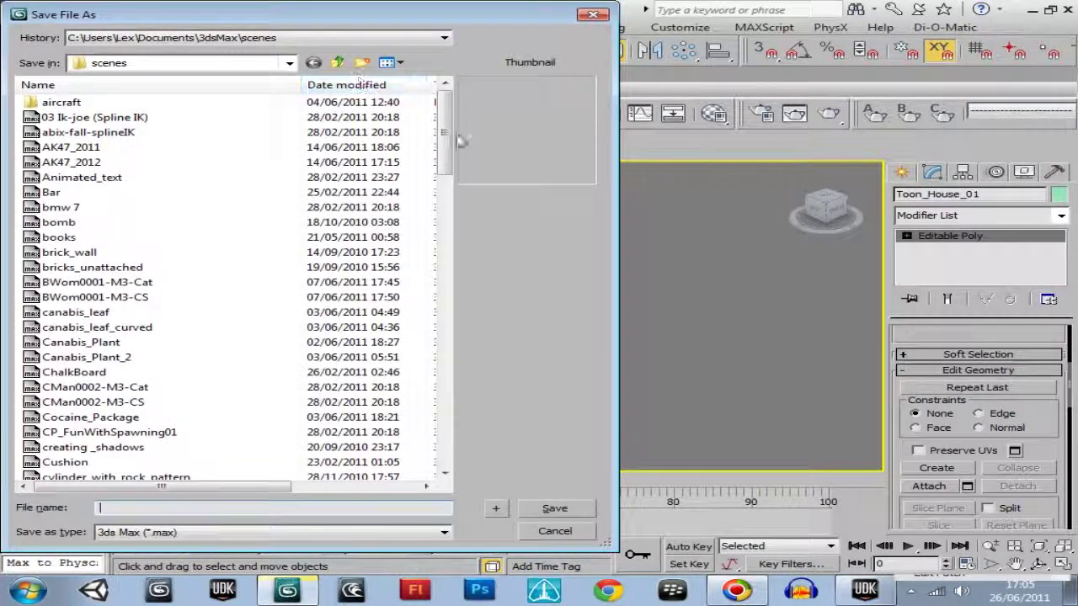
drag(448, 133, 422, 418)
click(61, 389)
double_click(61, 389)
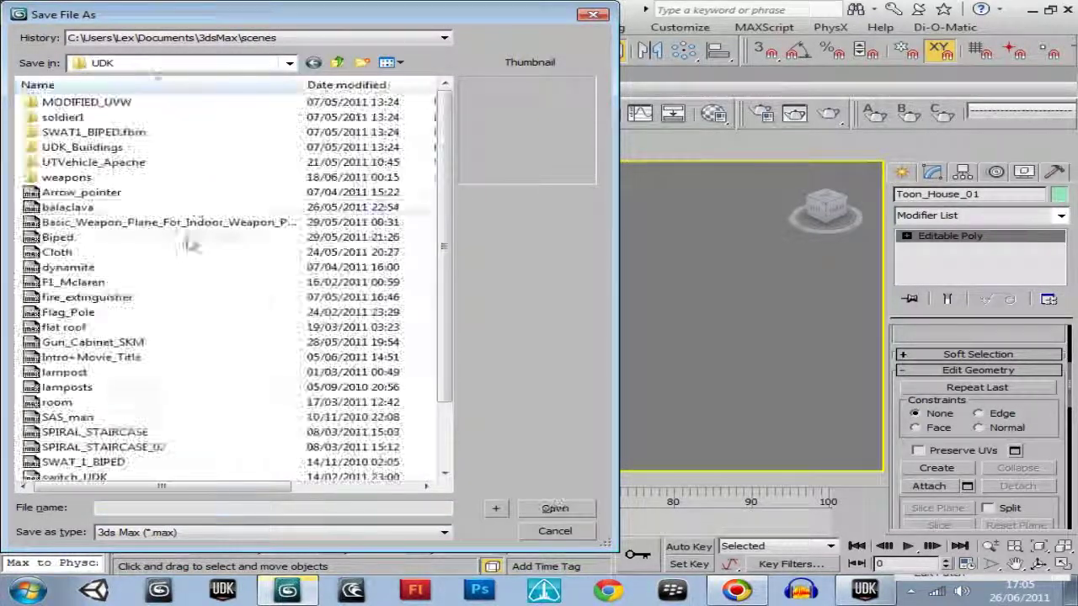
click(363, 63)
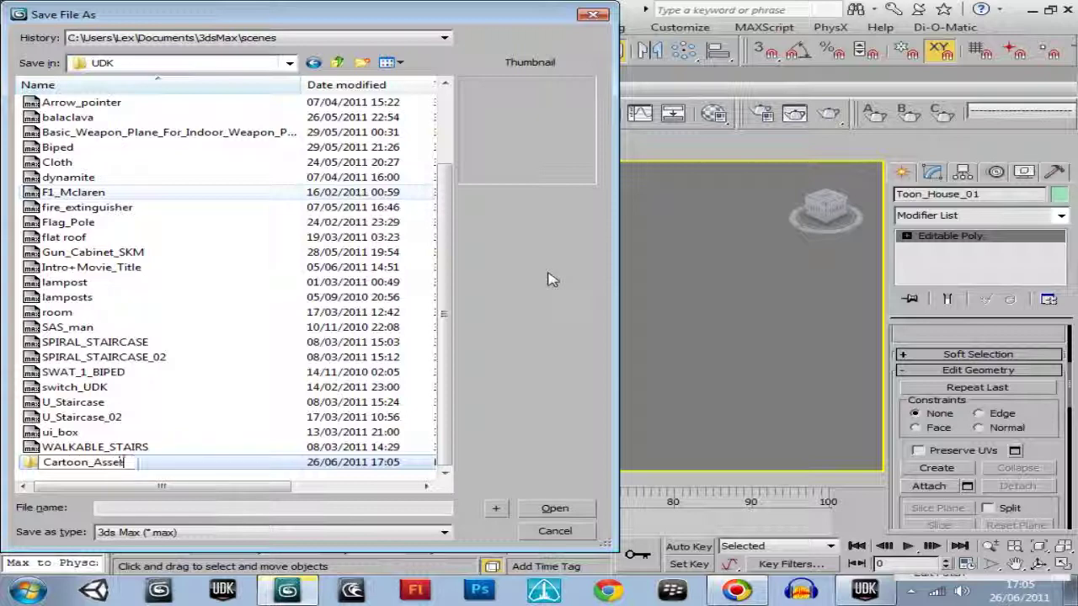
click(211, 446)
double_click(109, 464)
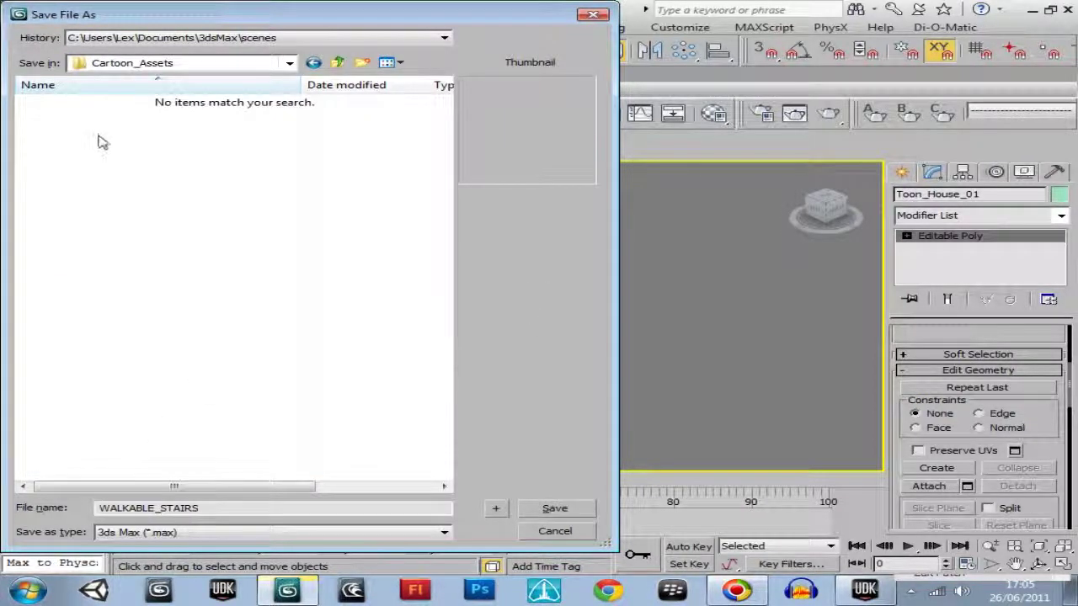
Replace the proposed file name with the copied Toon_House_01 and save the scene as a 3ds Max file
drag(204, 508, 97, 509)
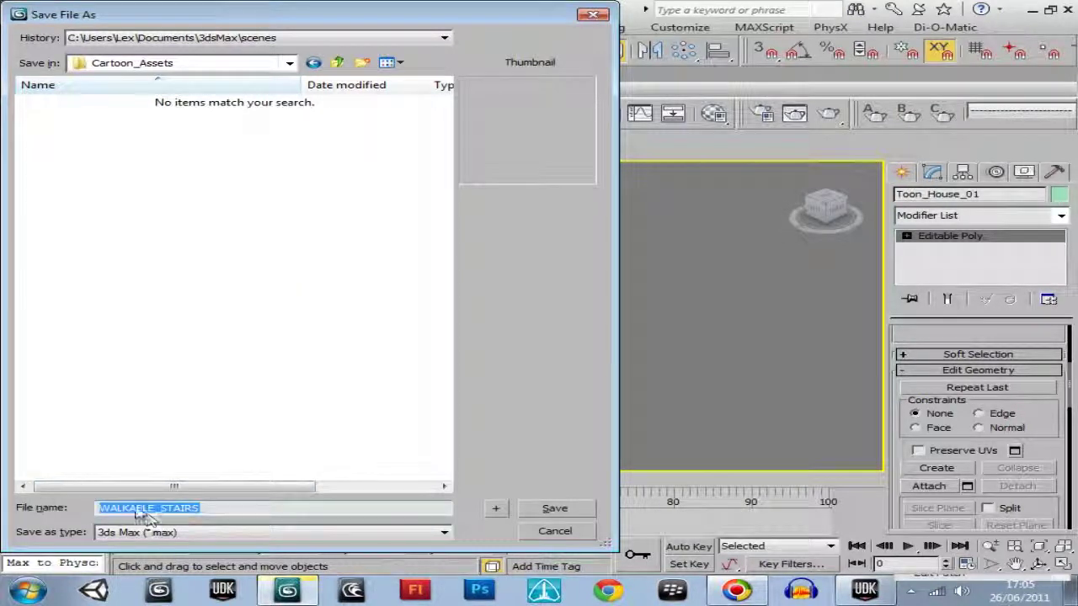
right_click(136, 504)
click(185, 355)
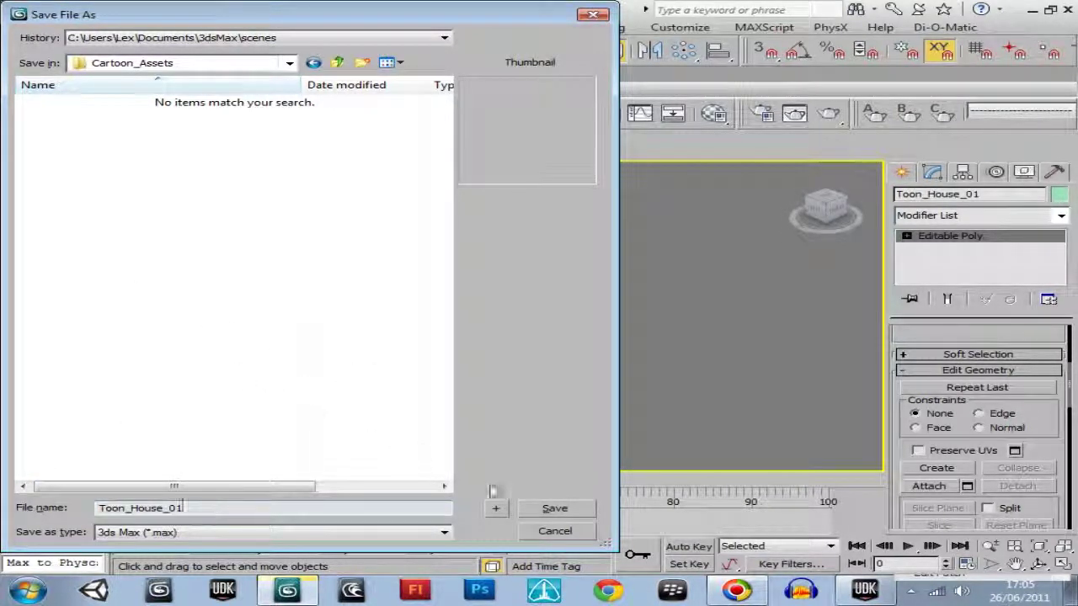
click(551, 509)
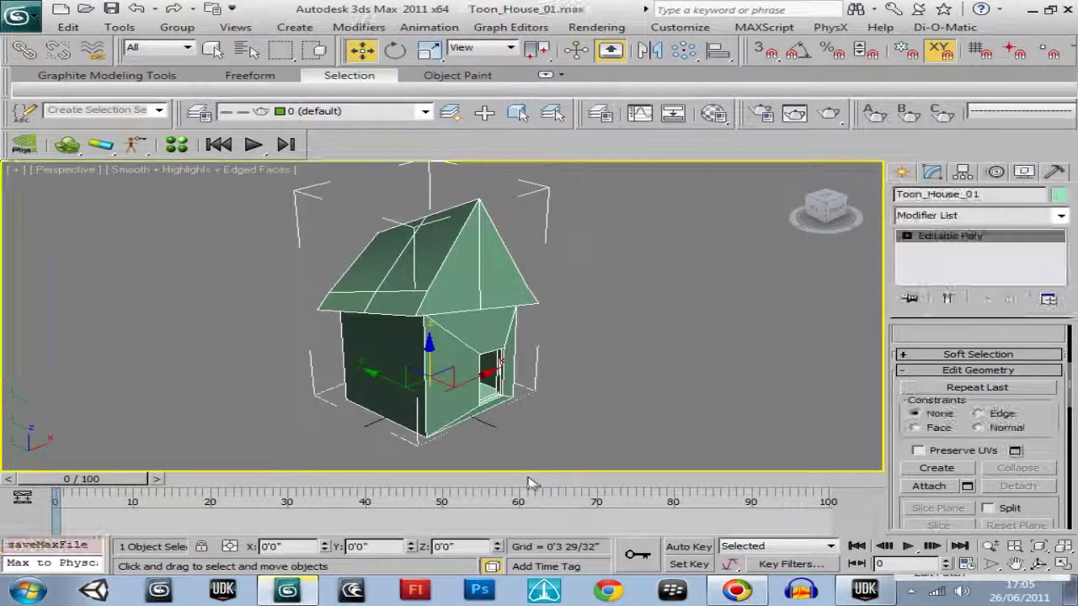
Add an Unwrap UVW modifier to the house and open its UV editor
middle_drag(592, 399, 600, 383)
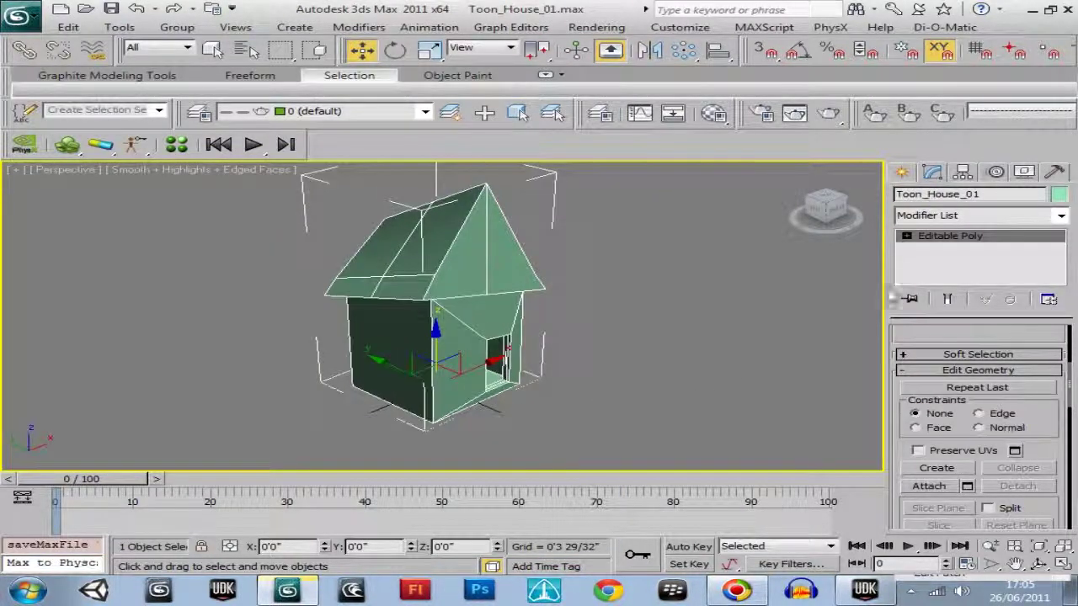
click(1060, 216)
drag(1060, 239, 1060, 556)
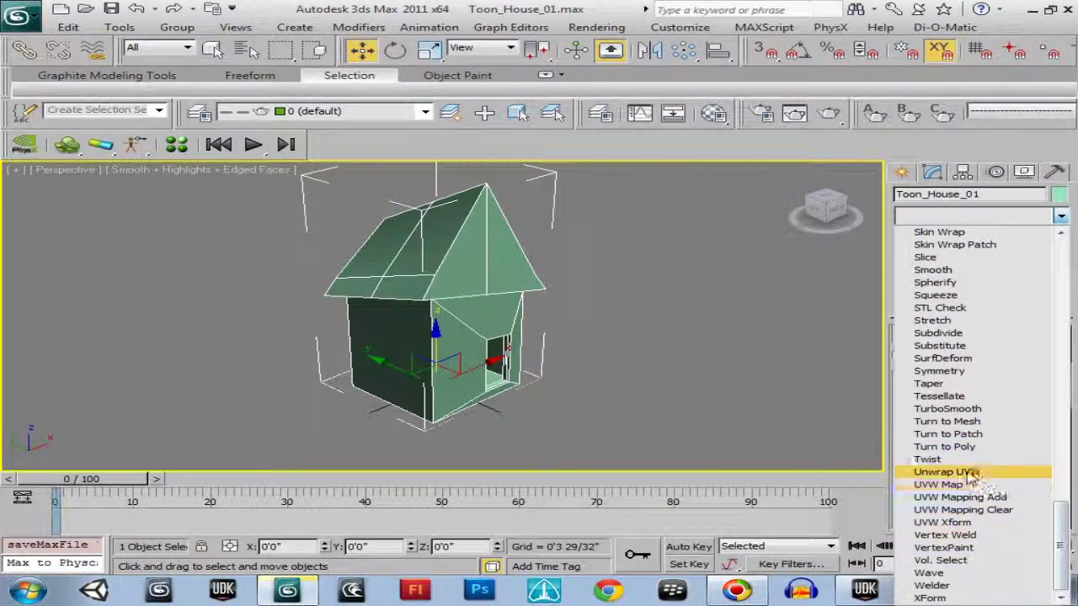
click(993, 473)
click(973, 517)
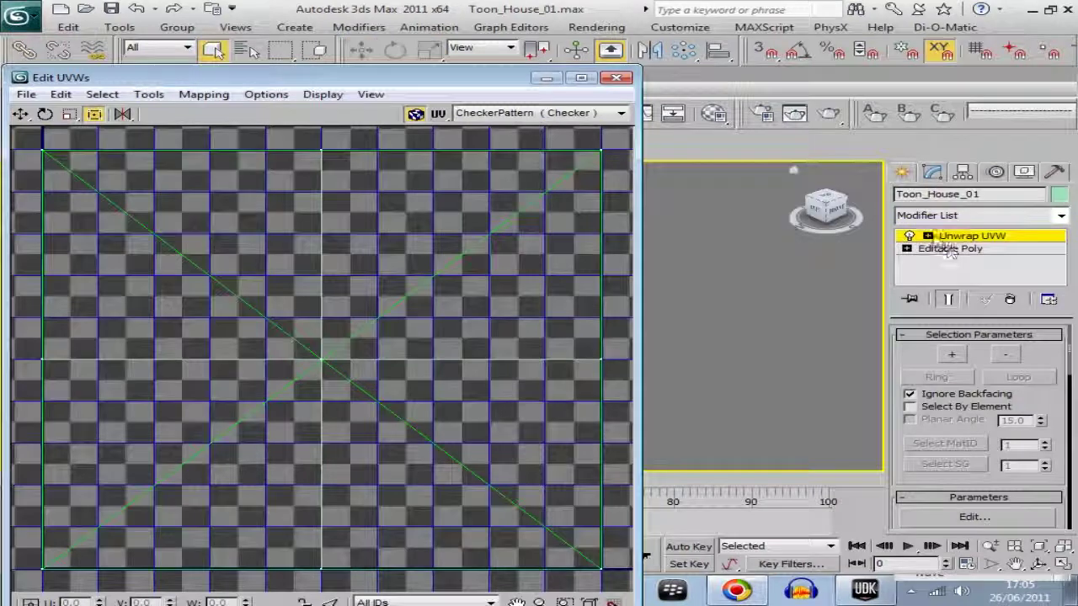
Switch the unwrap to Face level and flatten the mapping with a face angle threshold of 45 and spacing of 0.02
click(927, 237)
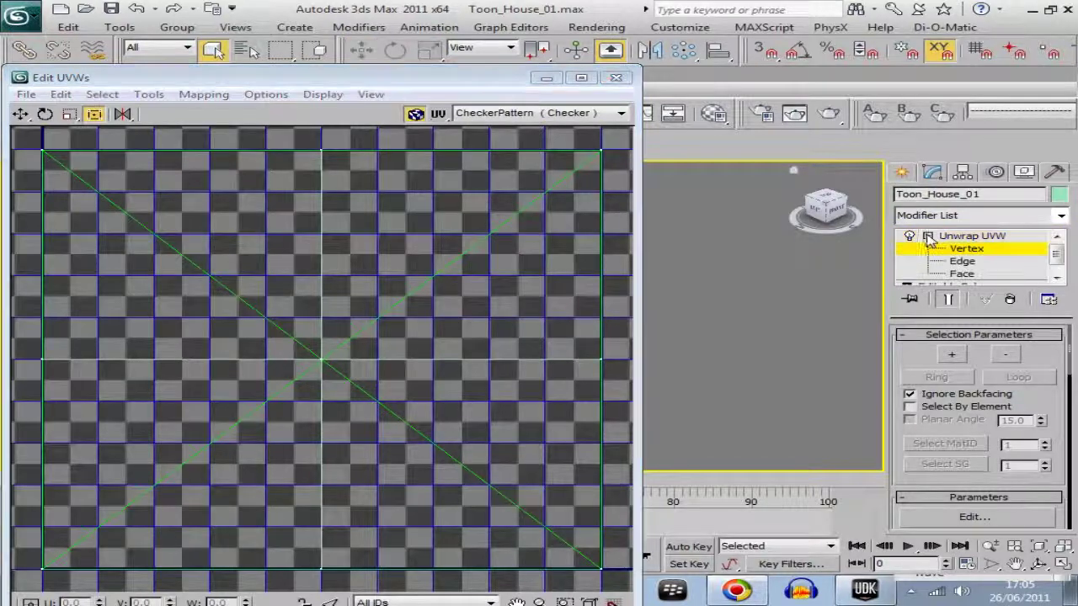
click(962, 274)
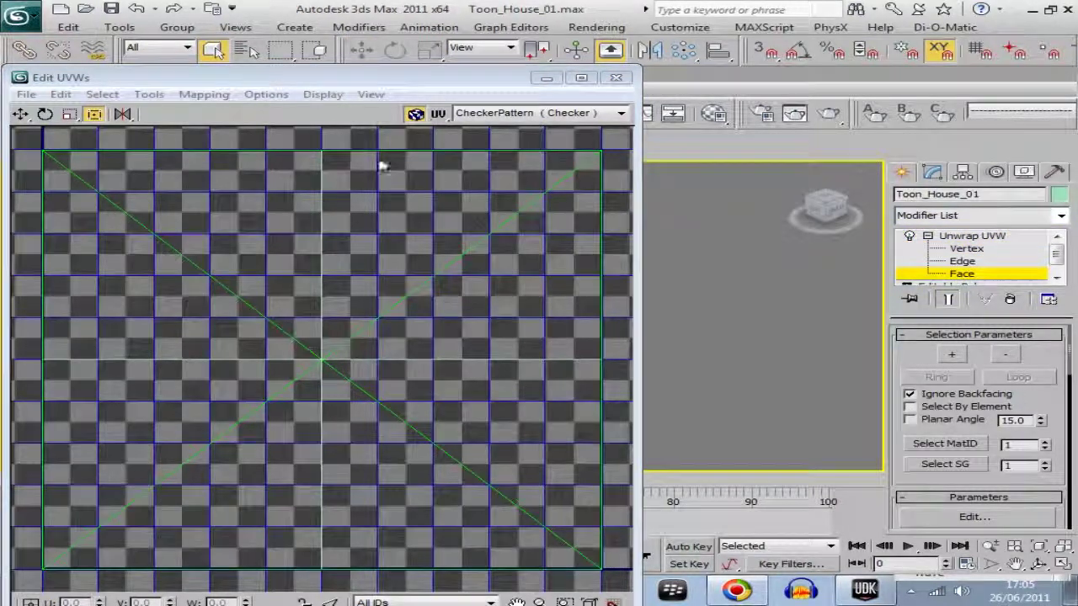
click(201, 94)
click(216, 112)
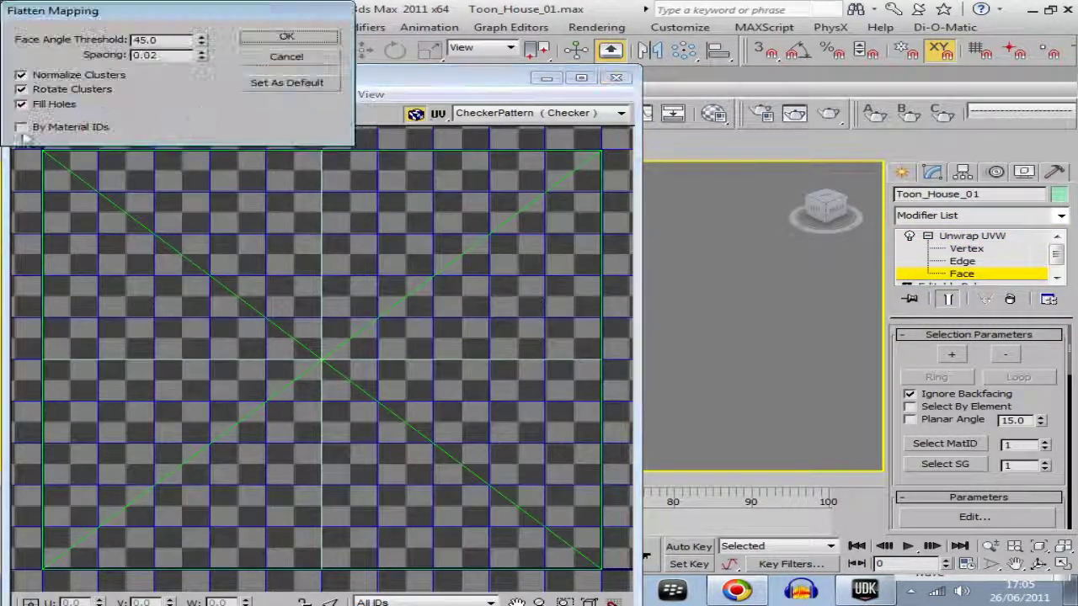
click(286, 36)
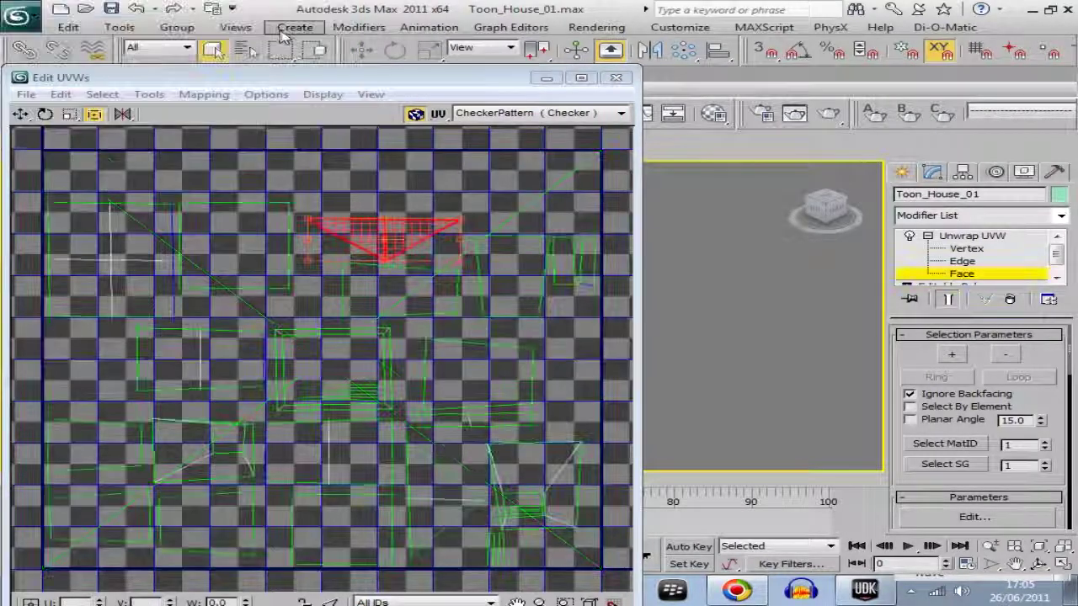
Arrange the UV editor beside the house so that the whole flattened layout and the model can be seen together
drag(339, 76, 412, 29)
scroll(354, 205, down, 5)
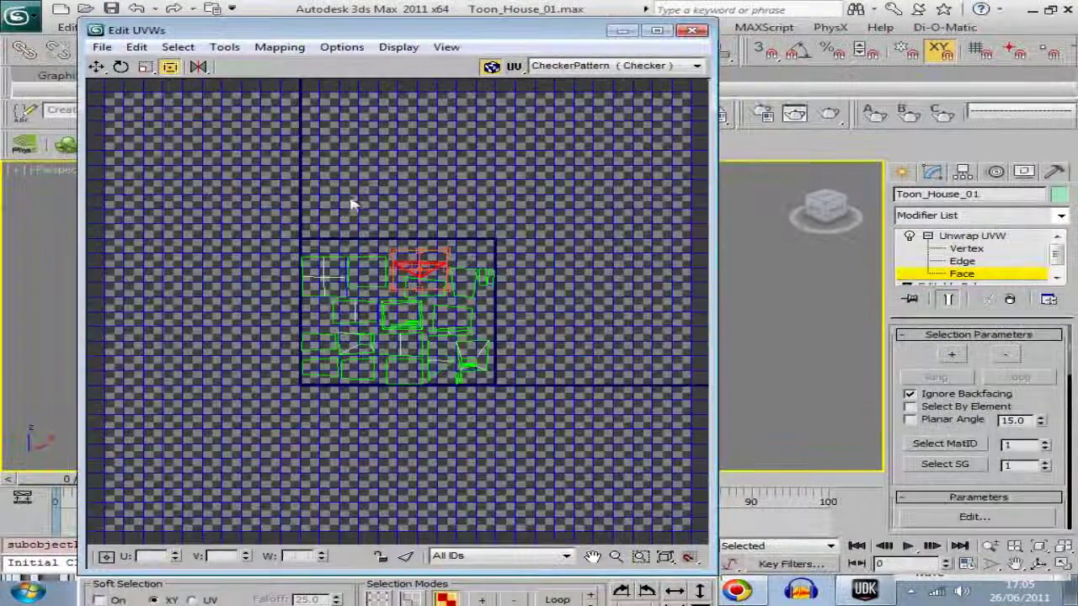
scroll(316, 221, up, 2)
middle_drag(317, 220, 312, 217)
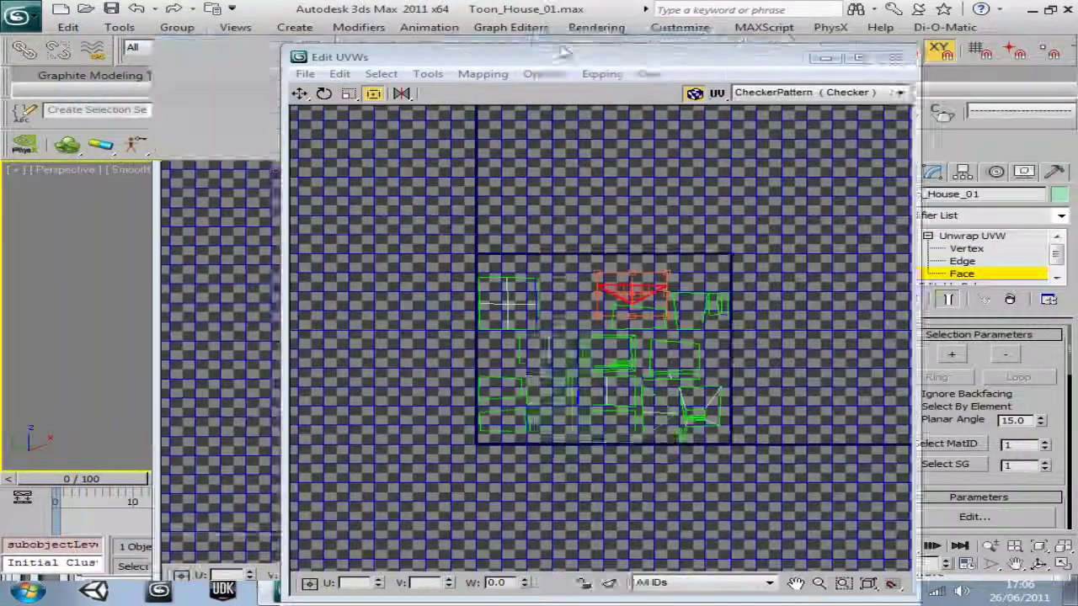
mouse_move(644, 46)
mouse_down()
mouse_move(774, 21)
mouse_move(659, 24)
mouse_move(654, 45)
mouse_move(654, 30)
mouse_up()
middle_drag(485, 210, 359, 217)
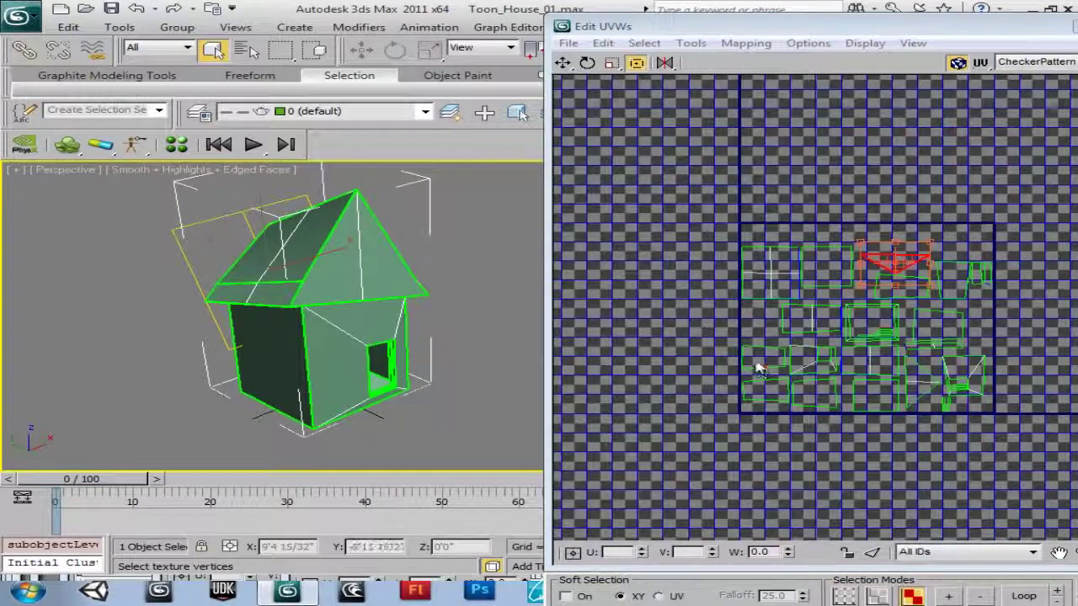
Select the UV cluster of the wall seen through the doorway, check it on the house, and move it outside the UV square
click(760, 367)
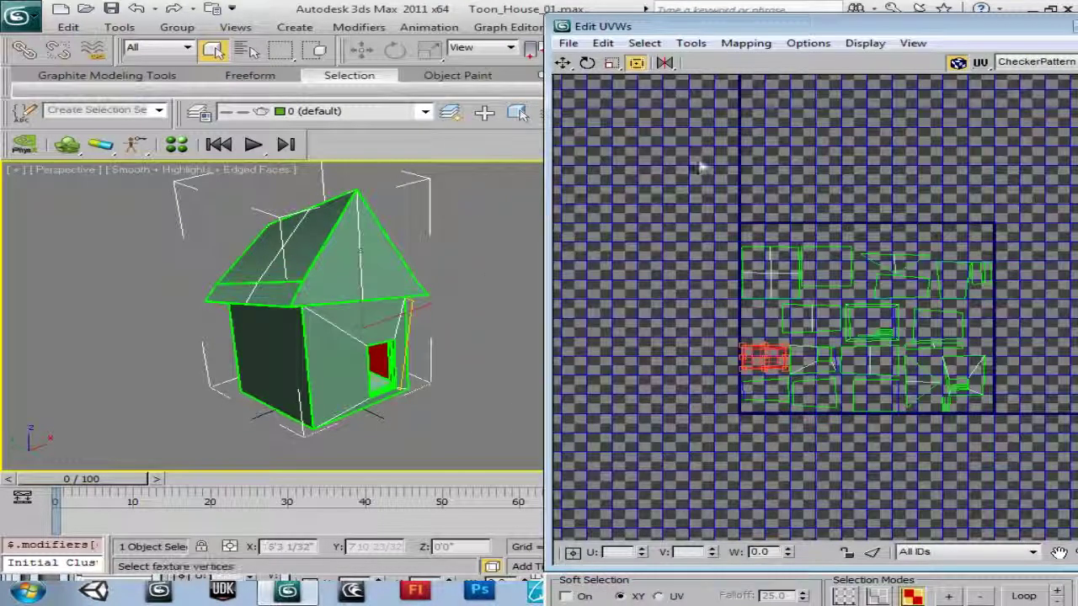
drag(669, 46, 686, 234)
click(825, 198)
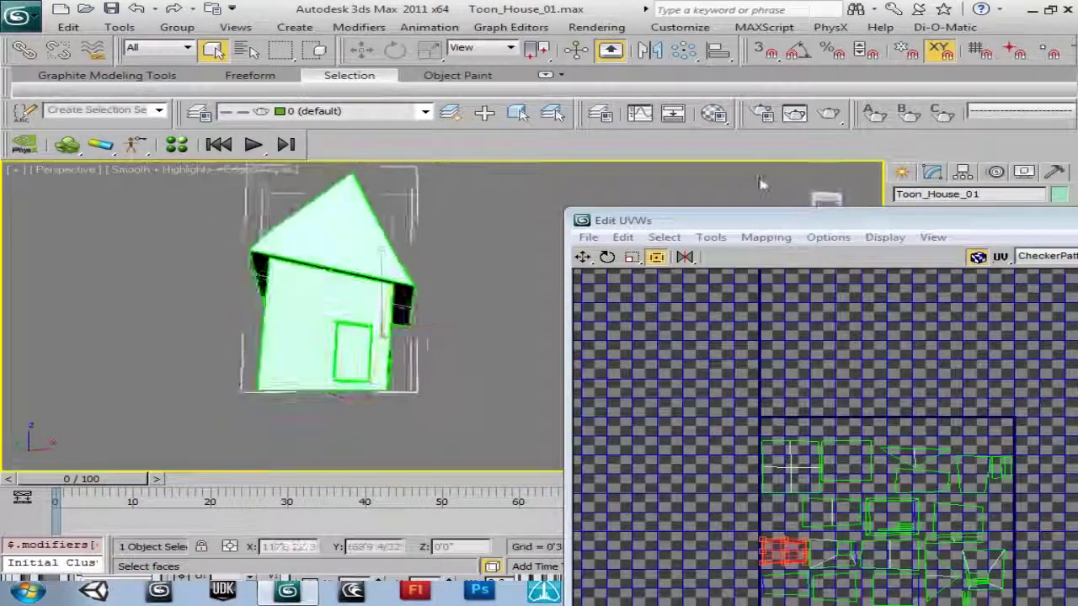
alt+middle_drag(756, 185, 821, 190)
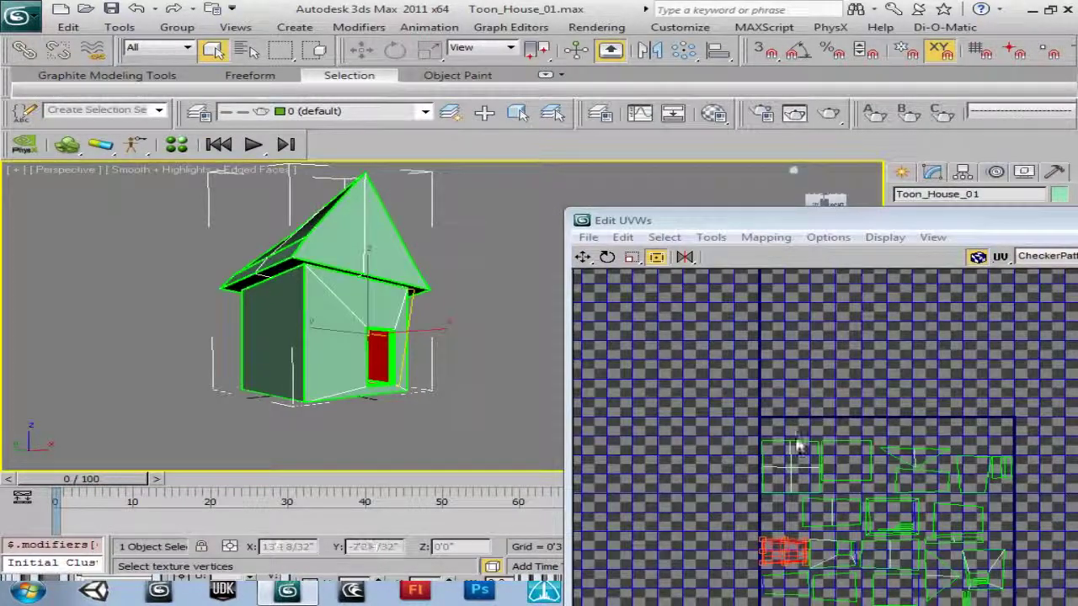
click(777, 238)
drag(743, 222, 680, 92)
drag(714, 419, 596, 336)
Select the two-panel roof cluster in the middle row of the layout and locate its faces on the house
click(765, 389)
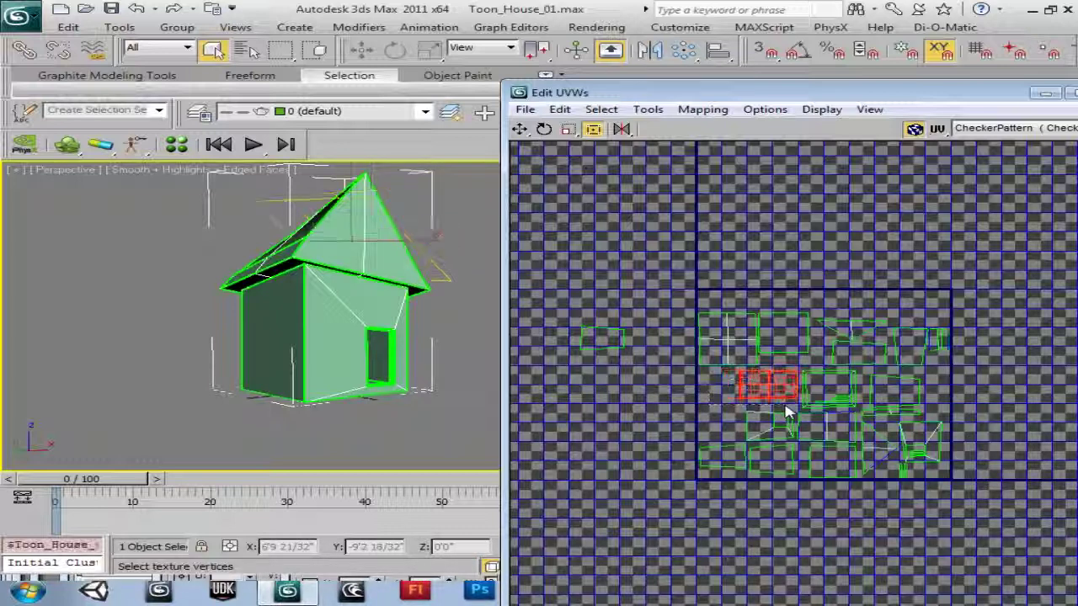
scroll(787, 410, up, 6)
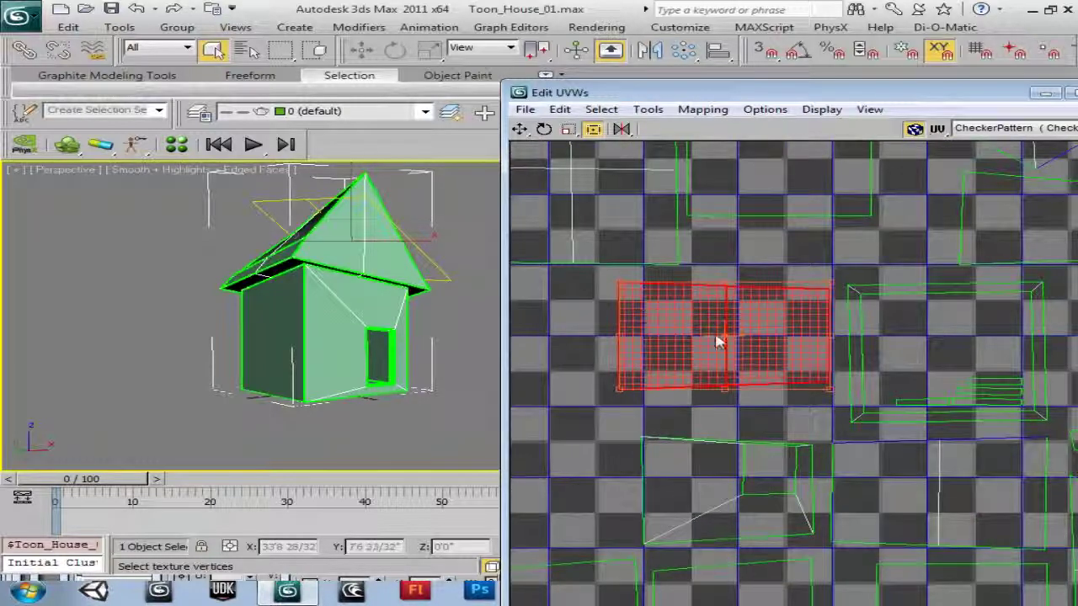
drag(585, 92, 585, 234)
drag(824, 204, 704, 214)
scroll(759, 394, down, 4)
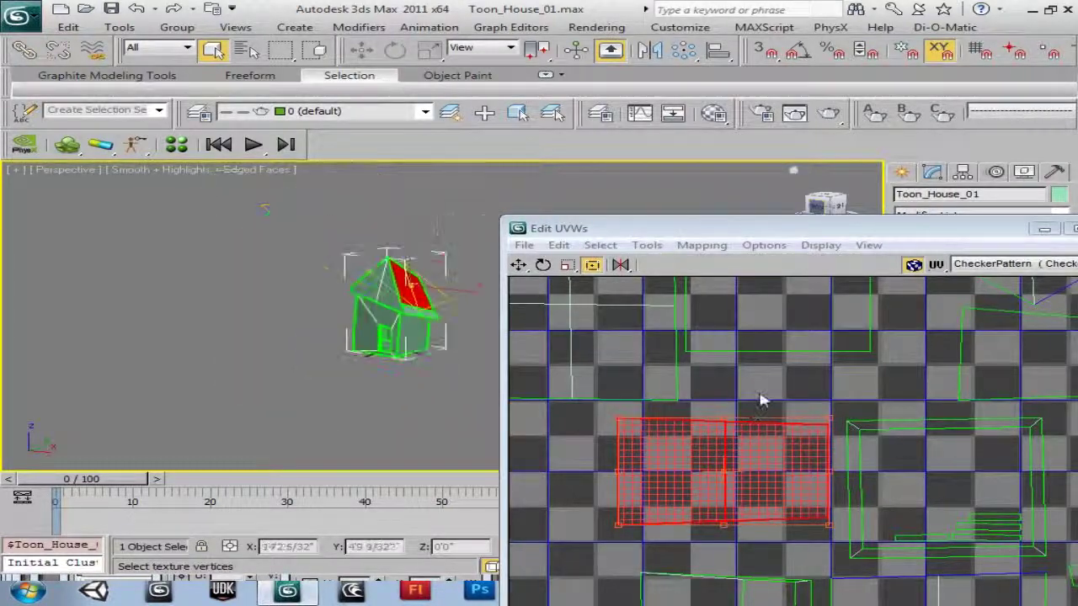
scroll(760, 401, down, 5)
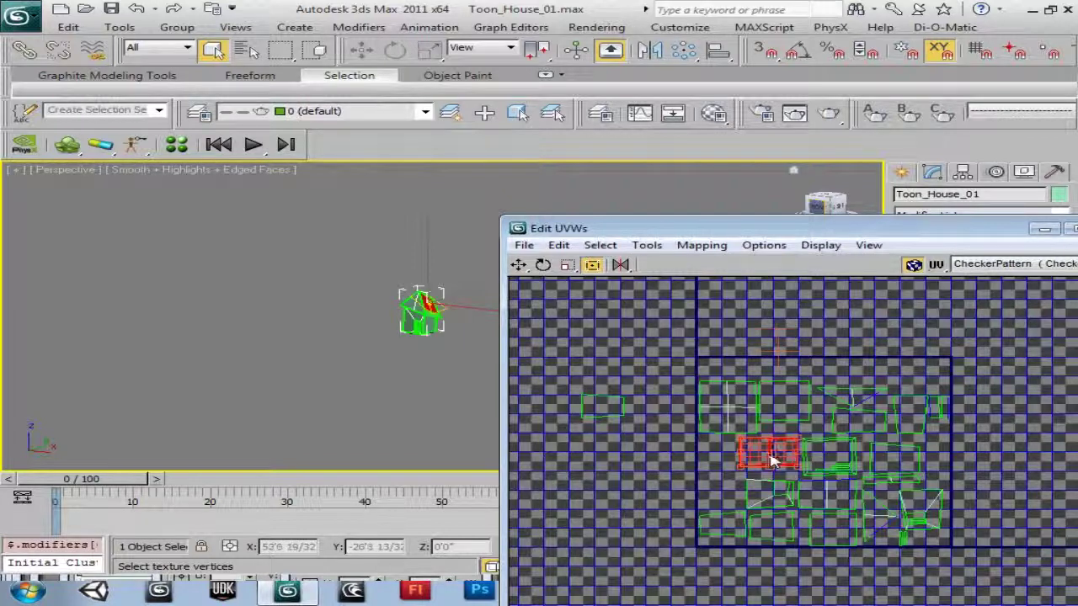
Try moving the roof cluster up over its neighbouring clusters and undo the move
drag(772, 459, 755, 442)
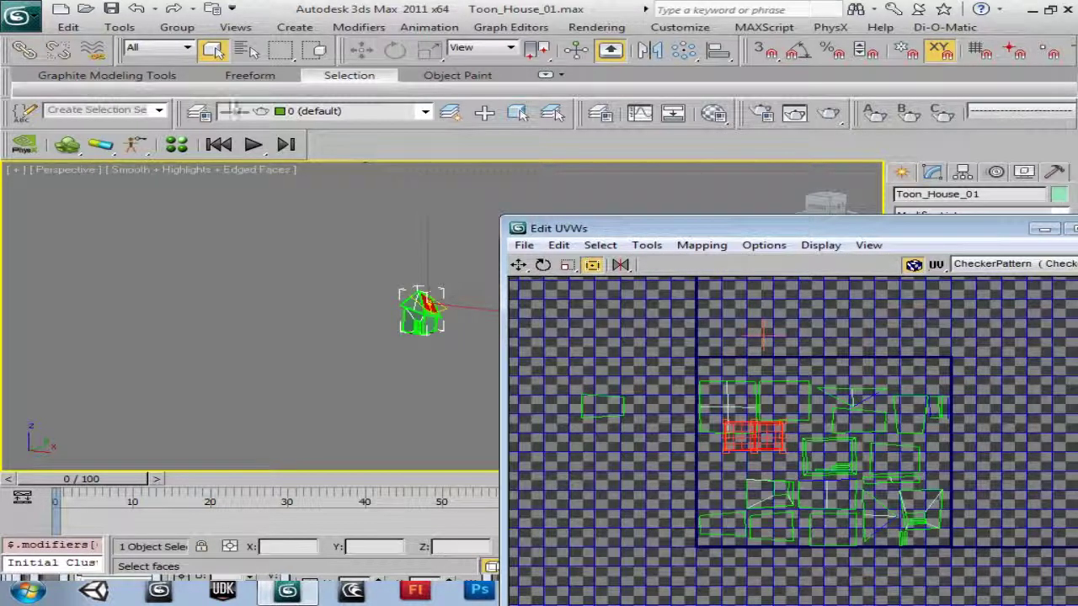
click(68, 27)
click(109, 46)
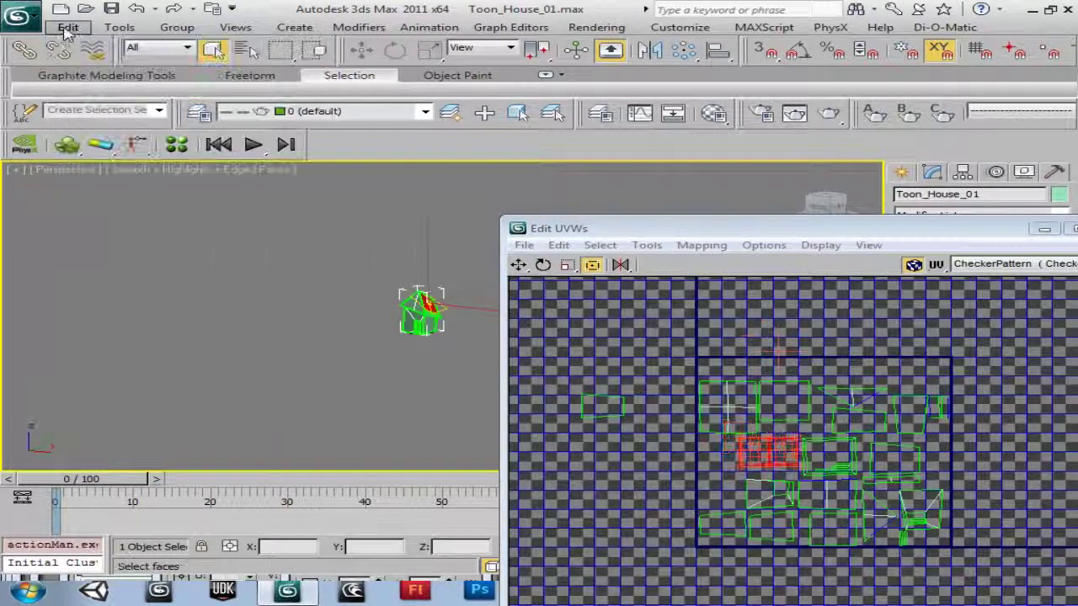
click(69, 27)
click(84, 48)
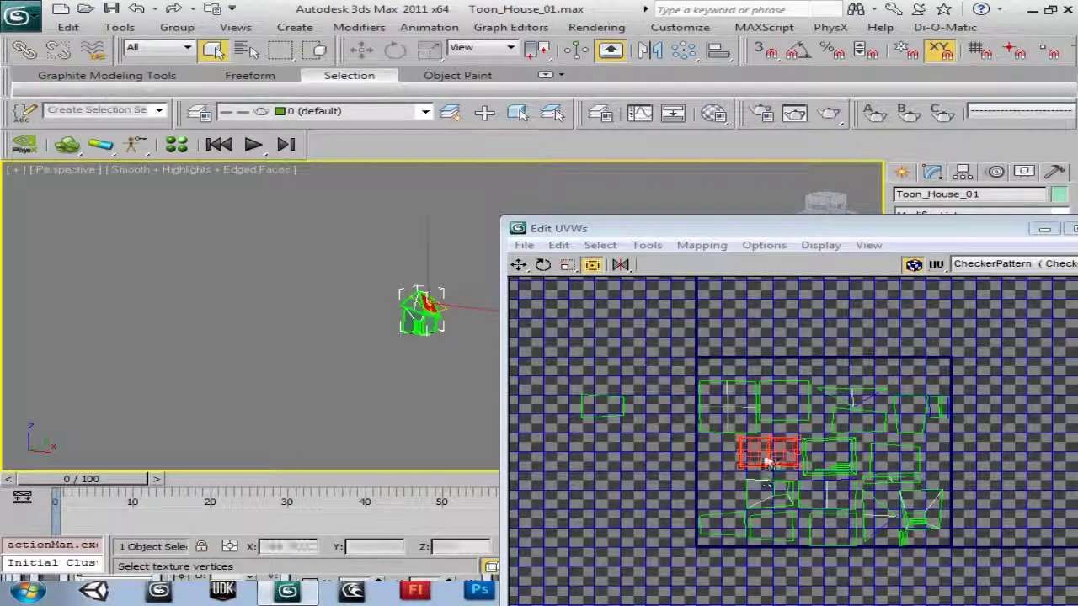
Move the two-panel roof cluster above the UV square
drag(757, 370, 739, 325)
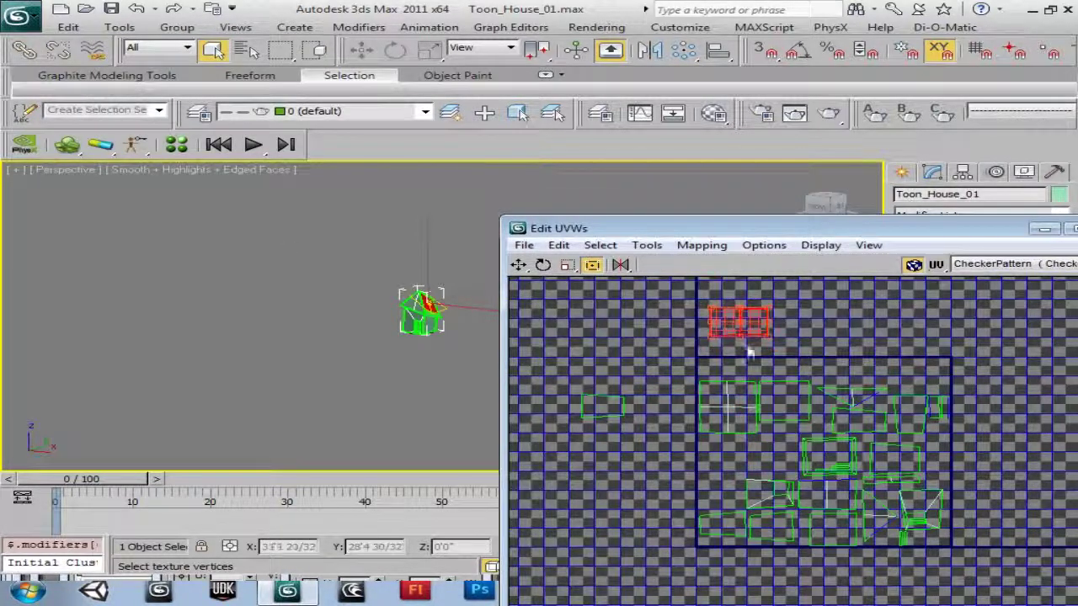
Select the wall cluster with the door opening, check it on the house, and move it outside the UV square under the first wall cluster
middle_drag(794, 454, 780, 446)
scroll(780, 446, up, 4)
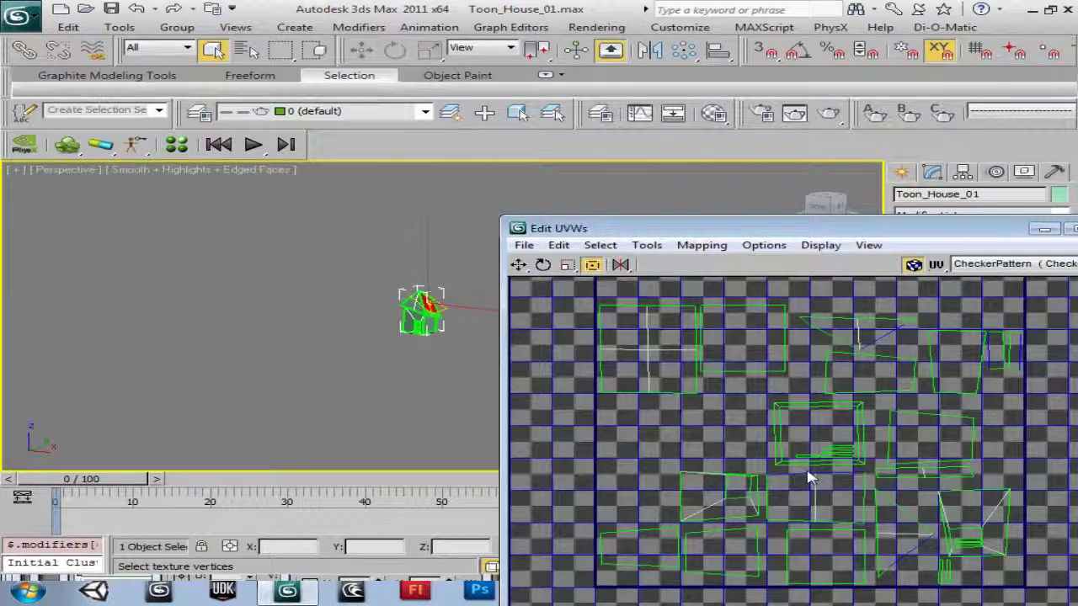
middle_drag(755, 577, 751, 404)
drag(717, 486, 738, 498)
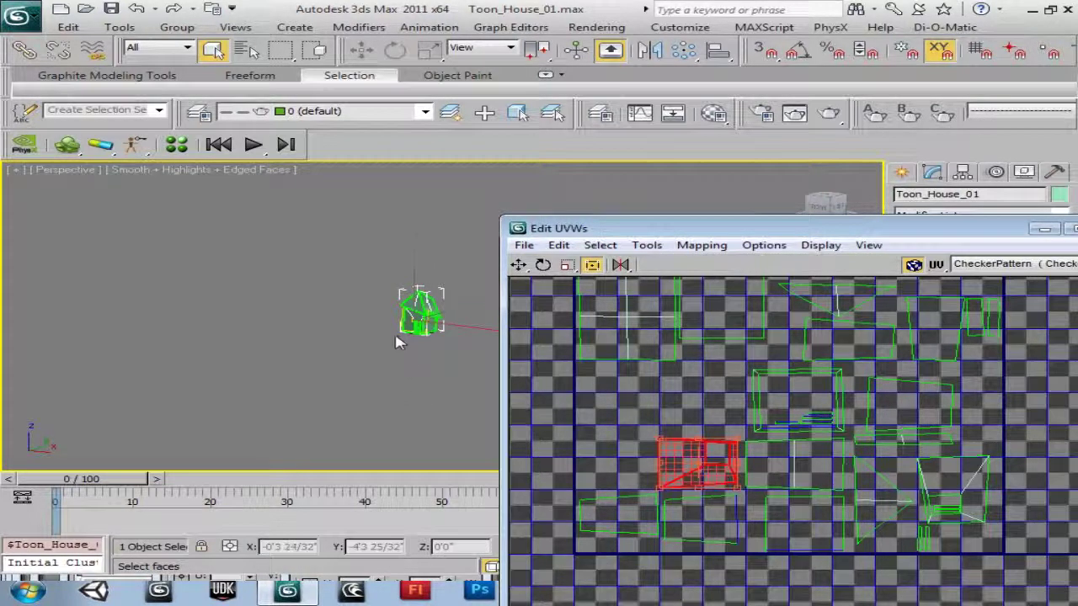
drag(842, 216, 460, 208)
scroll(425, 364, up, 3)
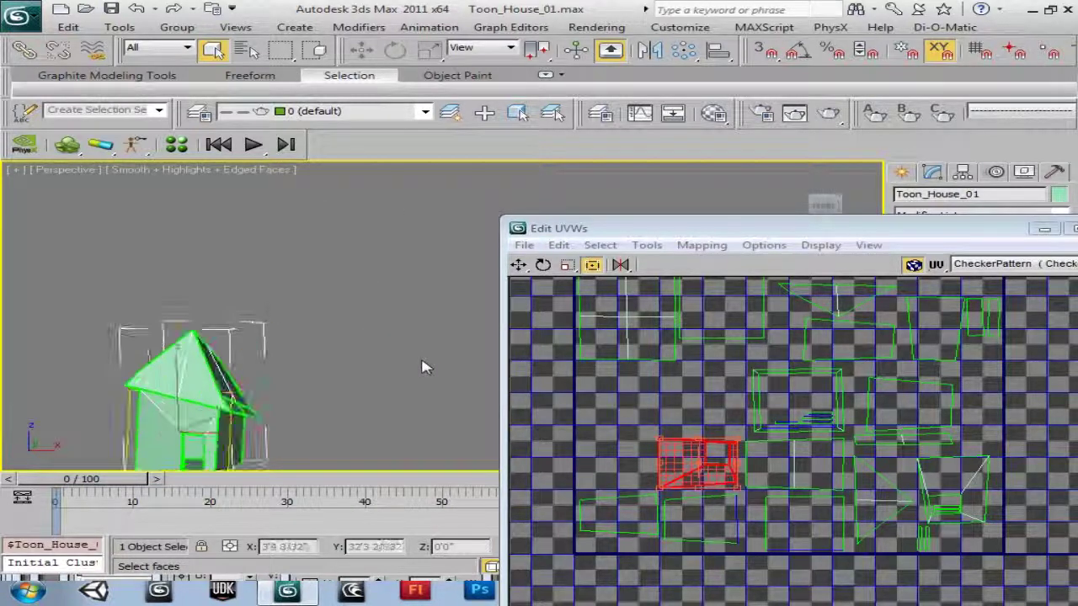
middle_drag(425, 366, 579, 276)
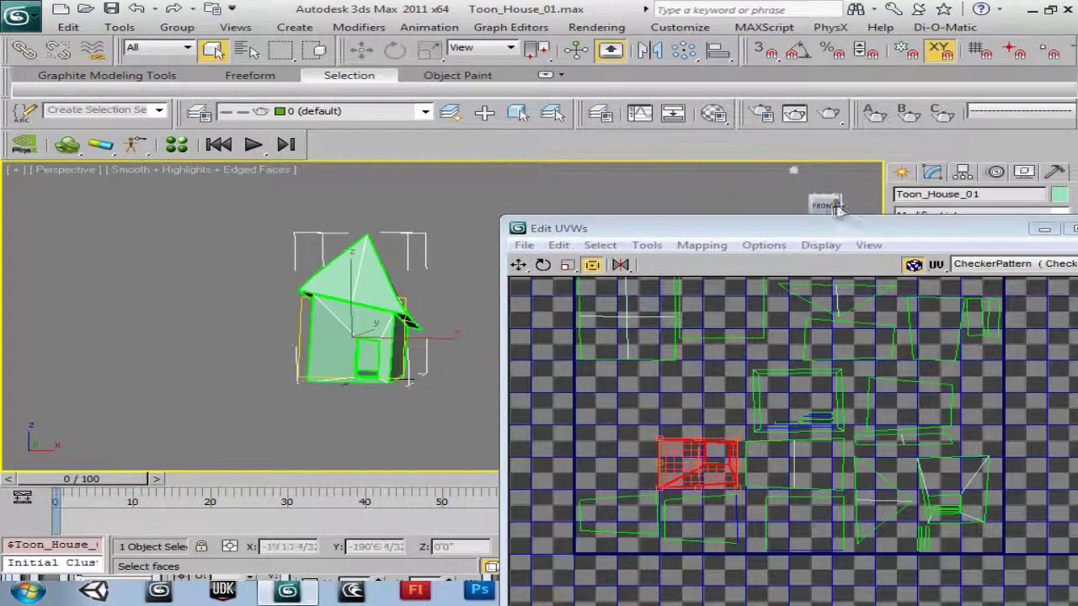
drag(846, 210, 40, 212)
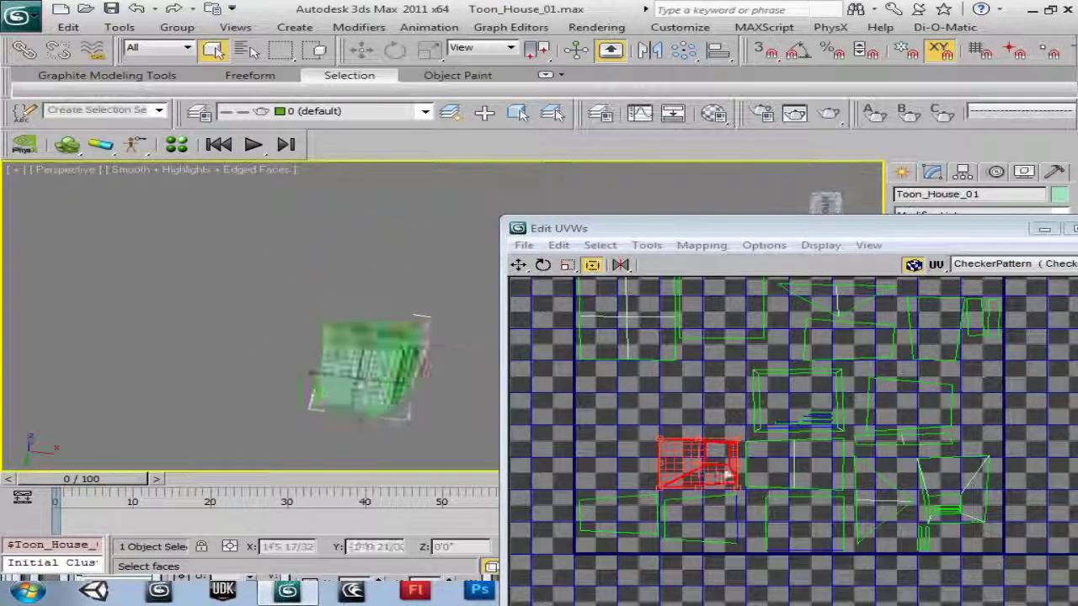
drag(700, 474, 41, 221)
scroll(426, 342, up, 3)
middle_drag(412, 344, 471, 285)
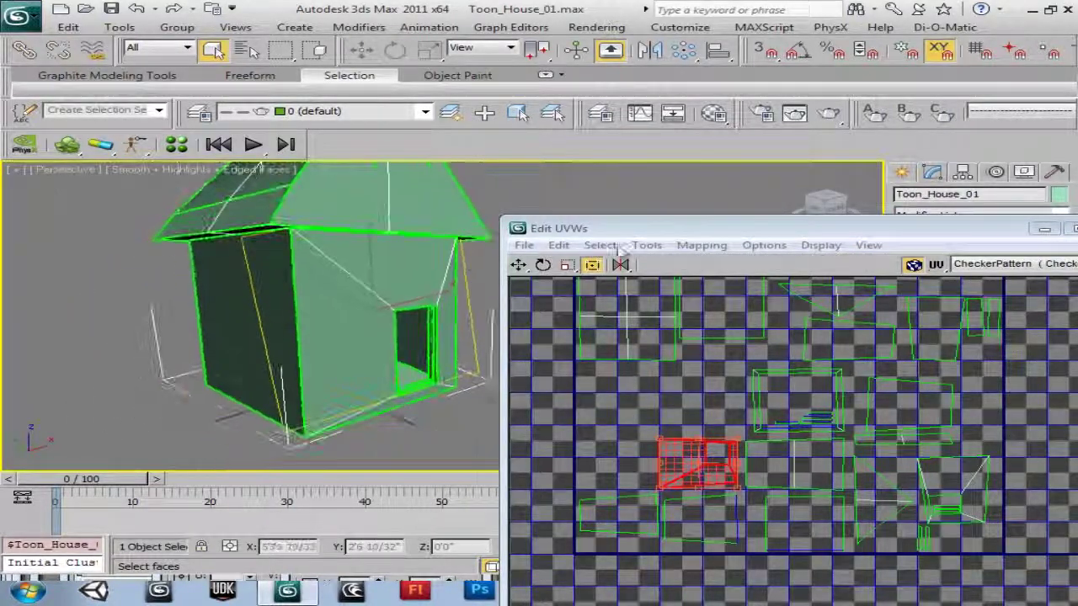
drag(842, 218, 677, 287)
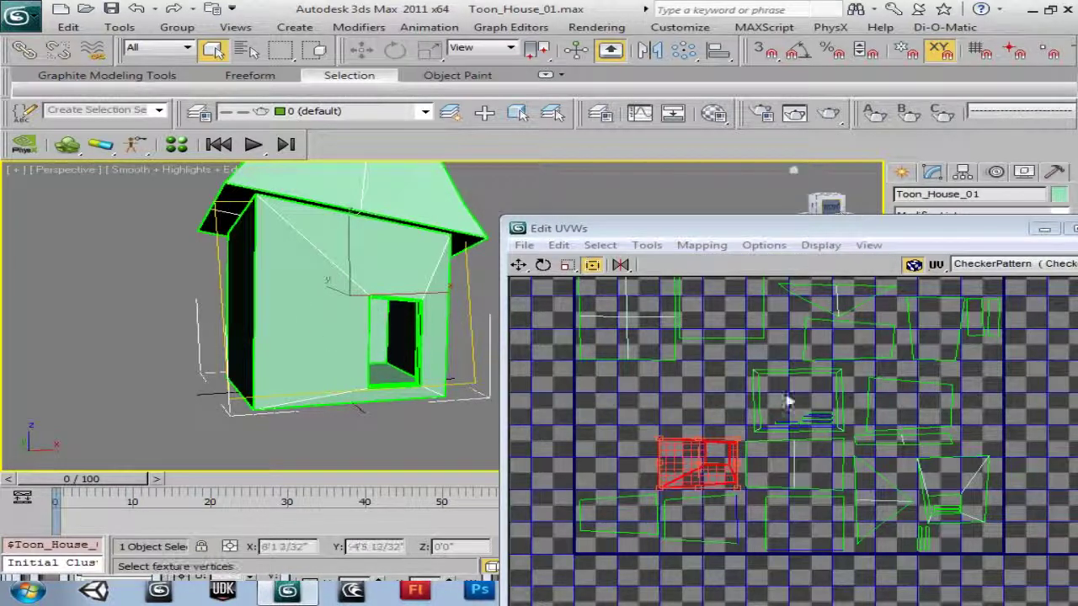
scroll(800, 472, down, 3)
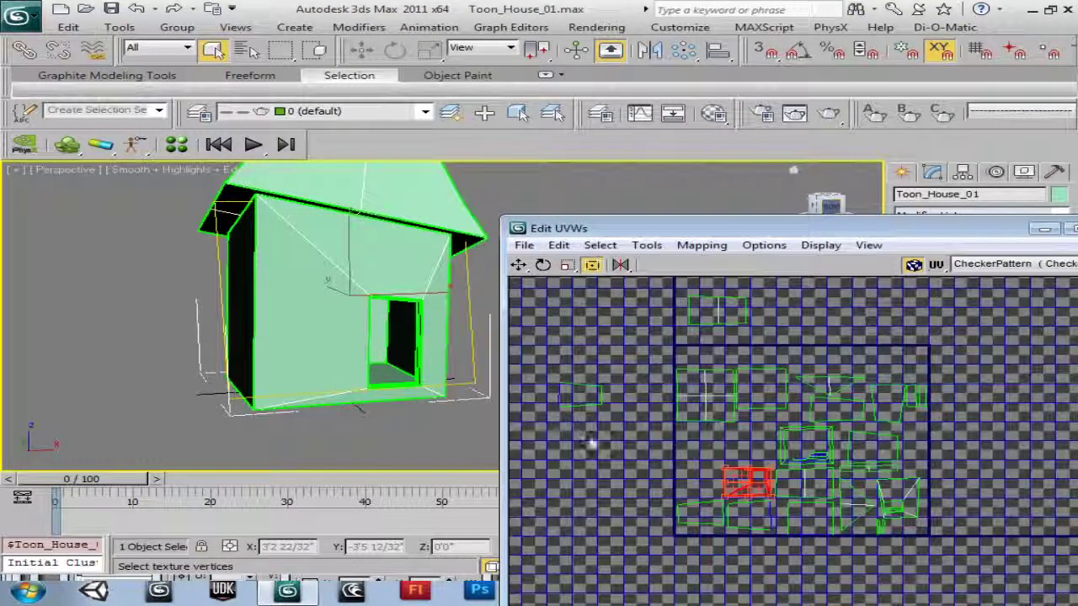
drag(747, 492, 612, 453)
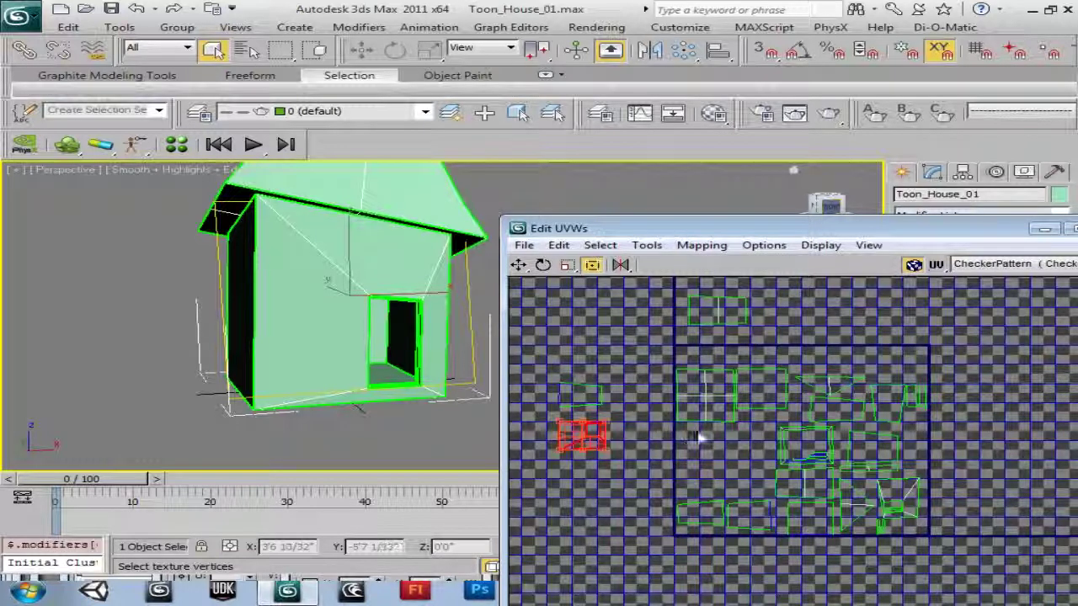
Select the four-panel square cluster of the roof underside and move it above the UV square beside the two-panel roof cluster
drag(667, 364, 742, 435)
key(1)
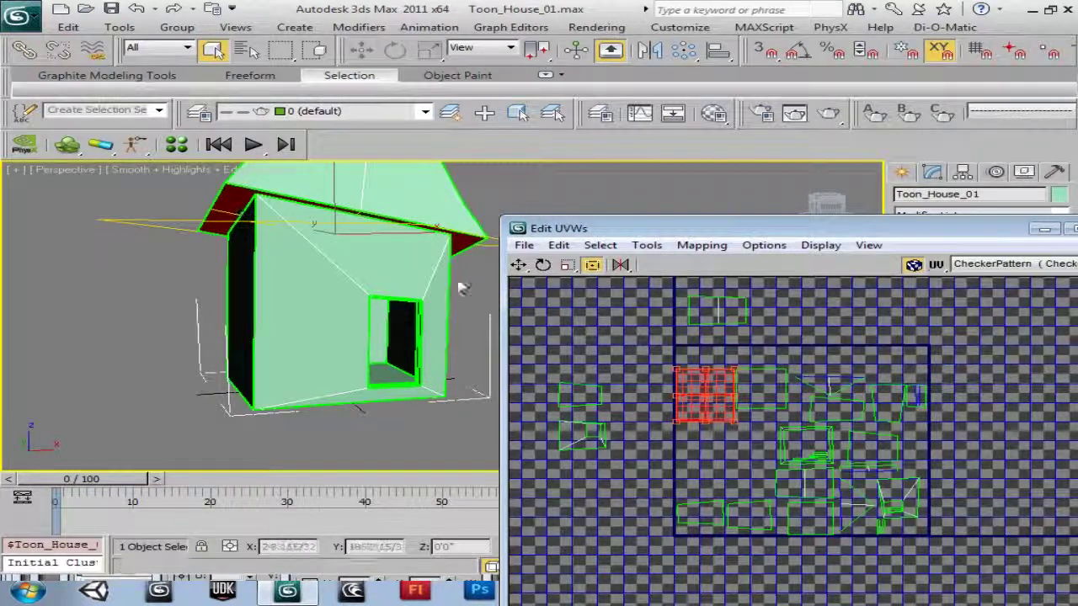
drag(716, 402, 808, 322)
Select the floor cluster in the upper row, check it on the house, and move it outside the UV square above the wall clusters
drag(717, 375, 775, 420)
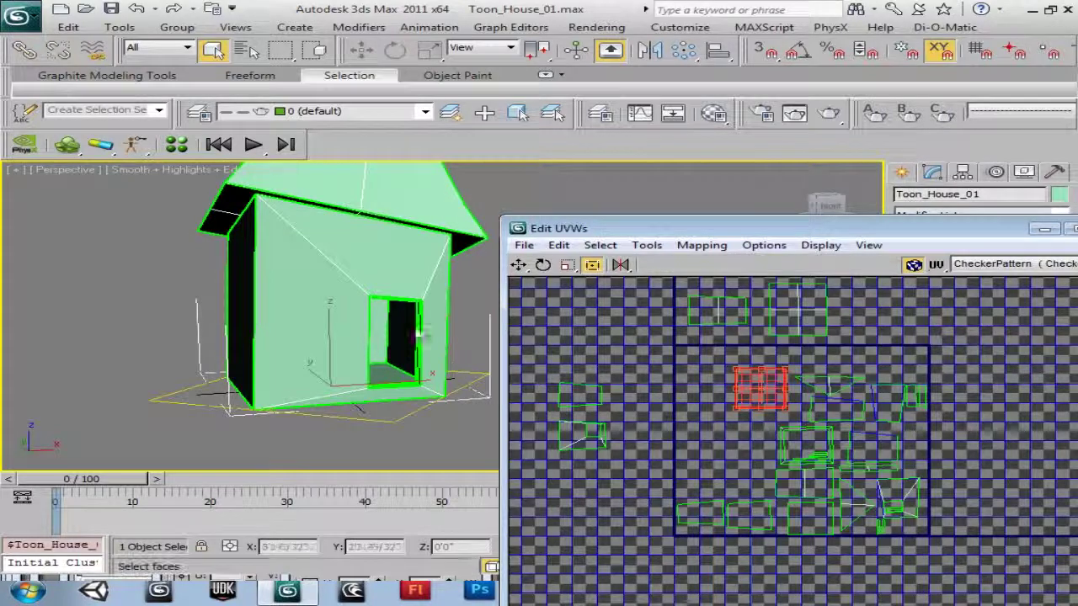
mouse_move(821, 195)
mouse_down()
mouse_move(828, 220)
mouse_move(825, 211)
mouse_up()
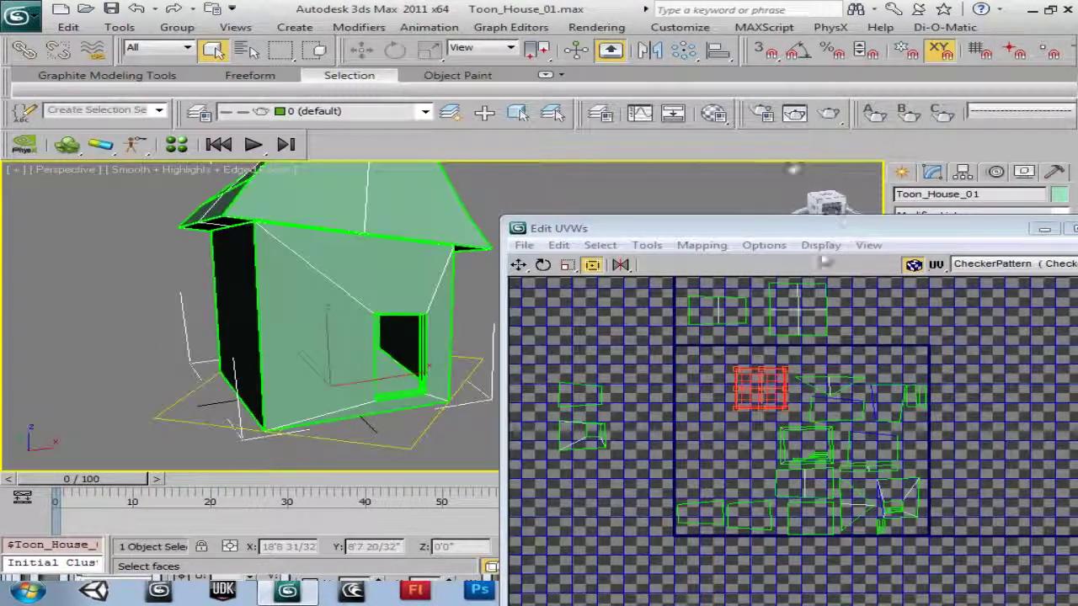
drag(754, 405, 587, 299)
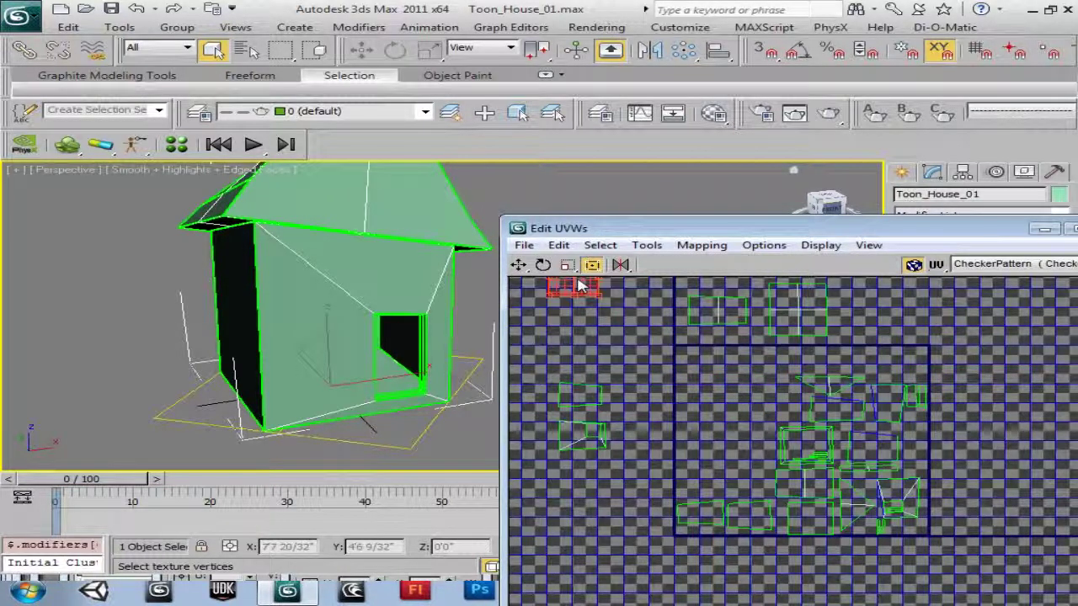
Select the frame-shaped cluster in the middle row and look for its faces around the house
drag(742, 418, 802, 469)
scroll(745, 445, up, 6)
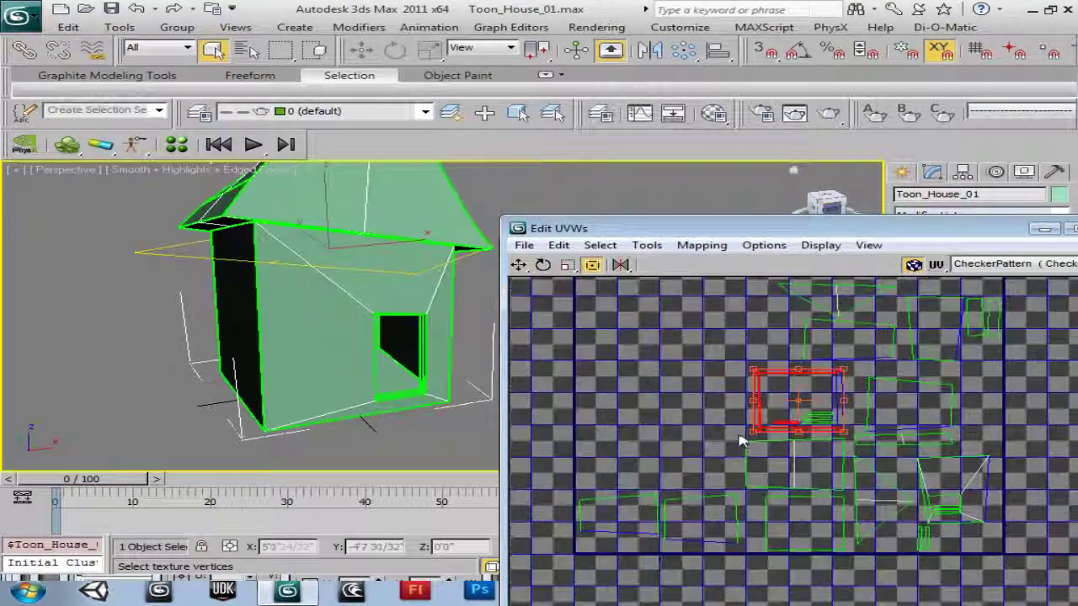
middle_drag(710, 433, 528, 473)
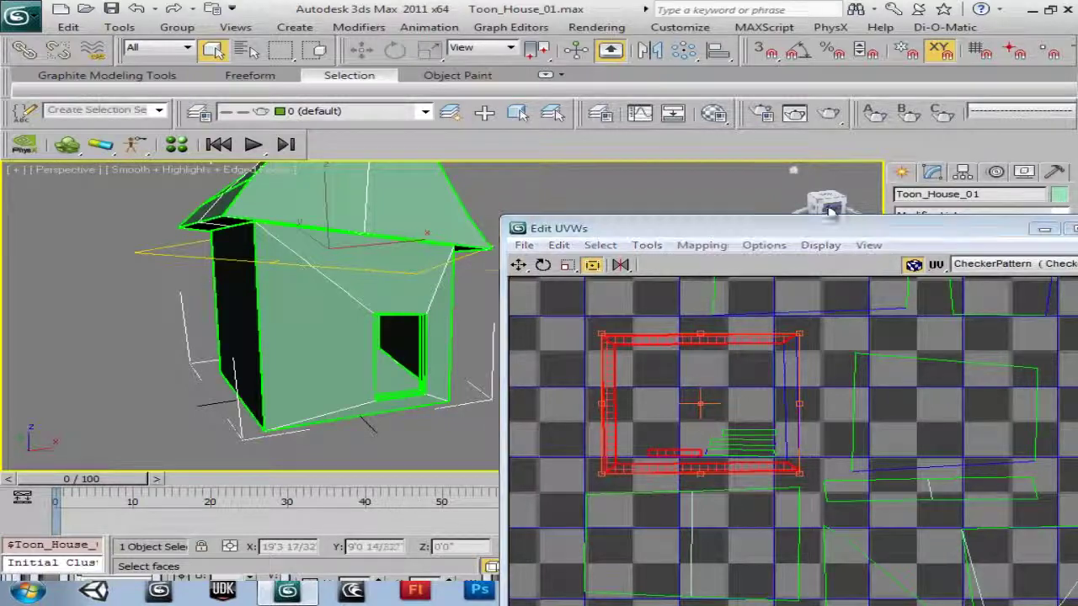
drag(823, 191, 769, 185)
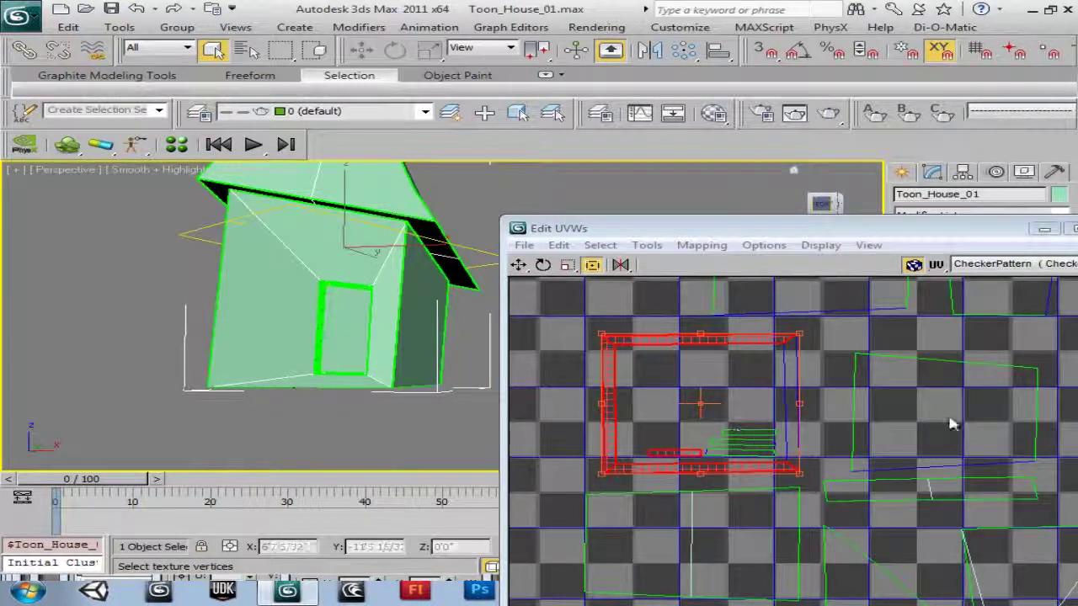
Select only the thin strips inside the frame-shaped cluster, check them at the doorway, and move them above the frame
click(665, 453)
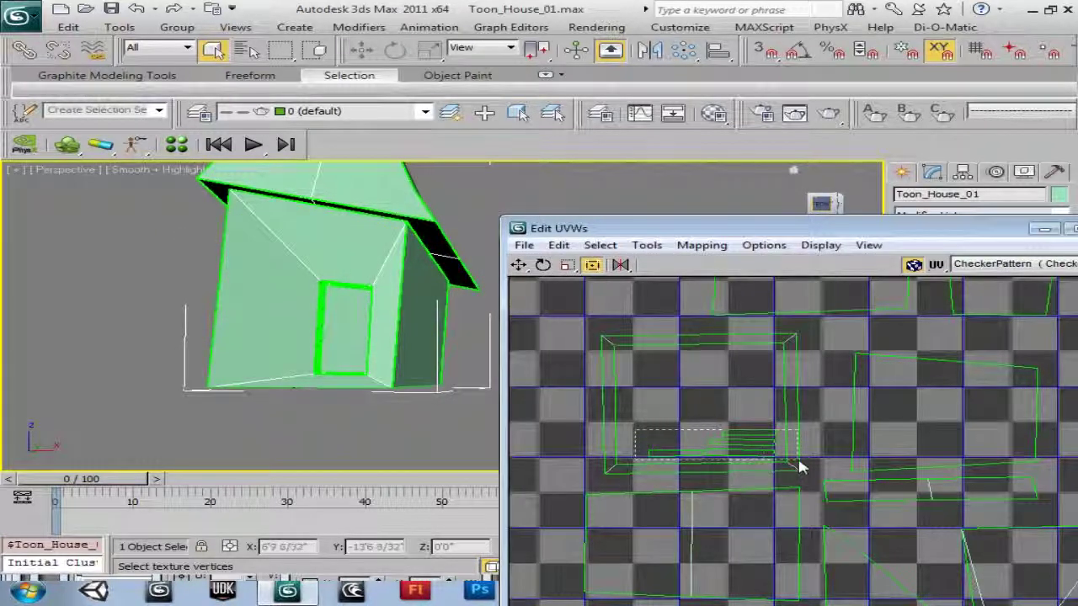
drag(800, 468, 798, 467)
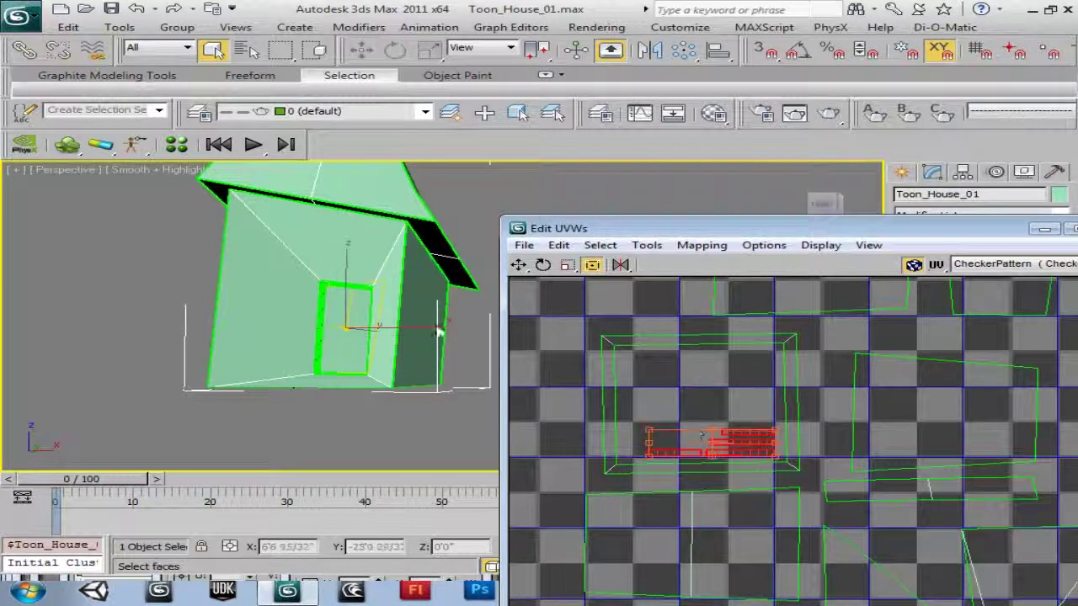
mouse_move(808, 210)
mouse_down()
mouse_move(770, 181)
mouse_move(821, 174)
mouse_move(817, 221)
mouse_move(15, 219)
mouse_move(55, 222)
mouse_move(64, 210)
mouse_move(47, 207)
mouse_move(818, 209)
mouse_up()
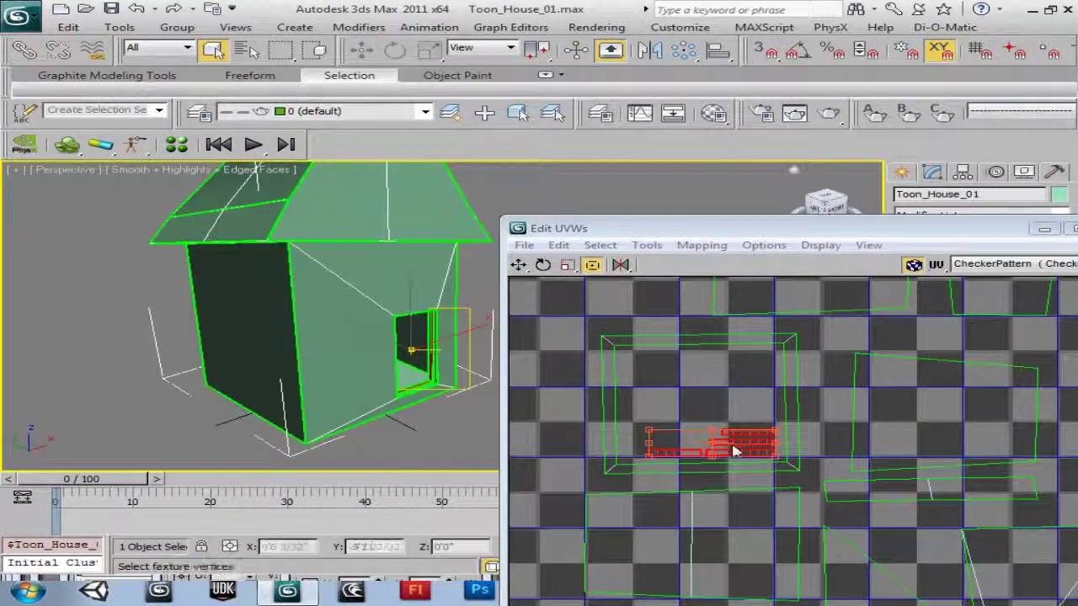
drag(735, 455, 685, 312)
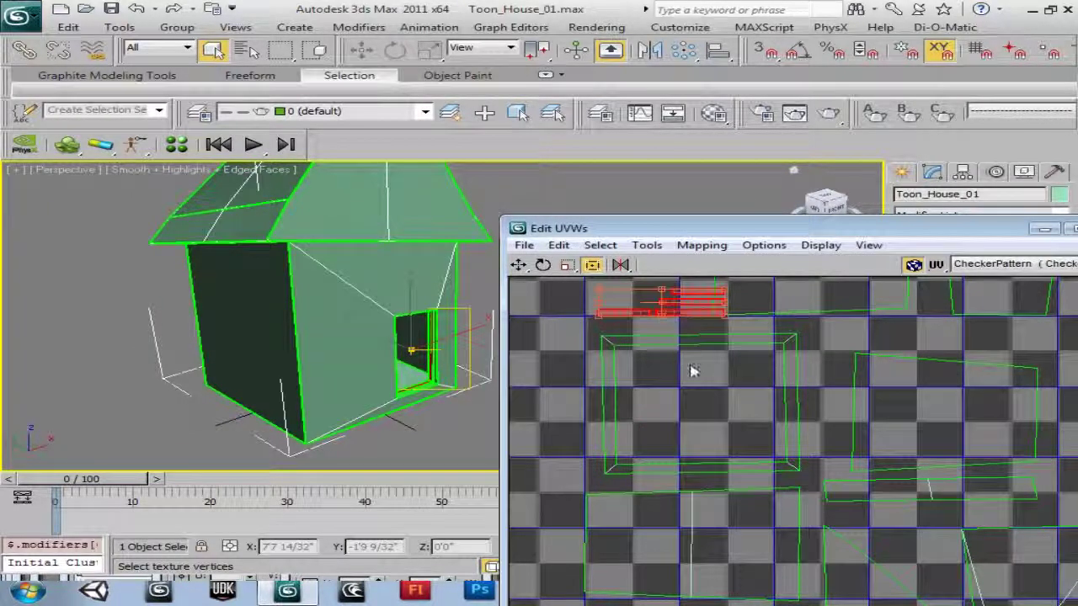
scroll(690, 370, down, 2)
scroll(689, 365, down, 1)
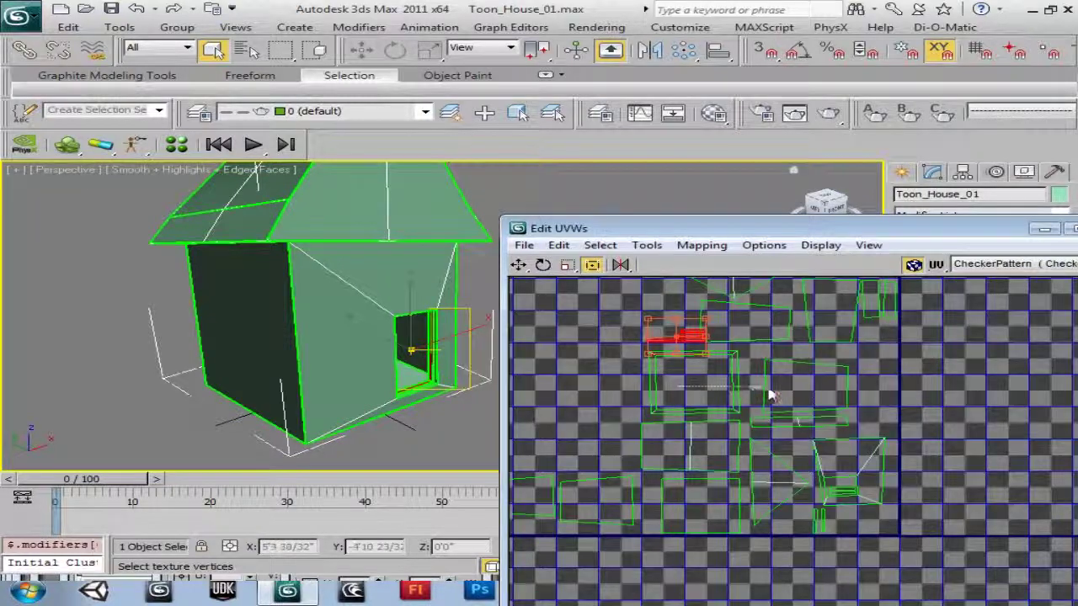
click(765, 393)
click(716, 417)
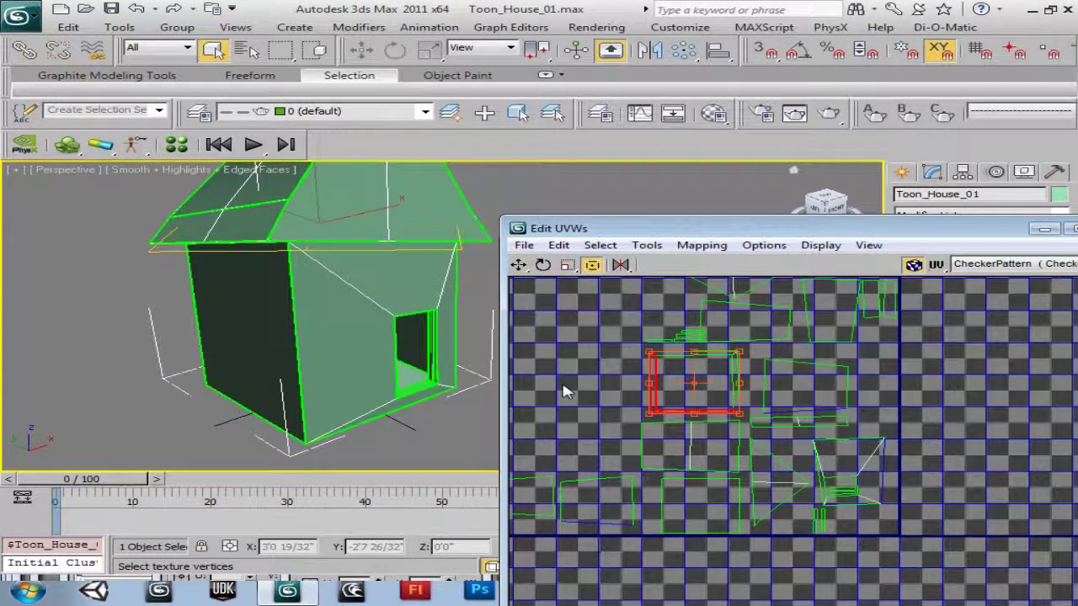
middle_drag(565, 390, 779, 418)
scroll(846, 355, up, 2)
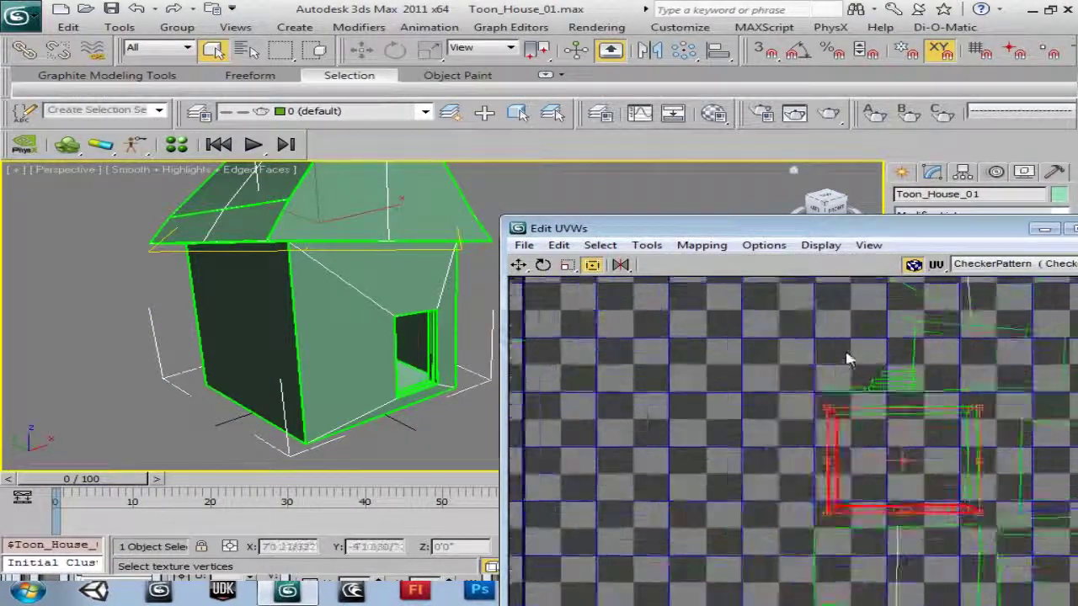
key(ctrl+z)
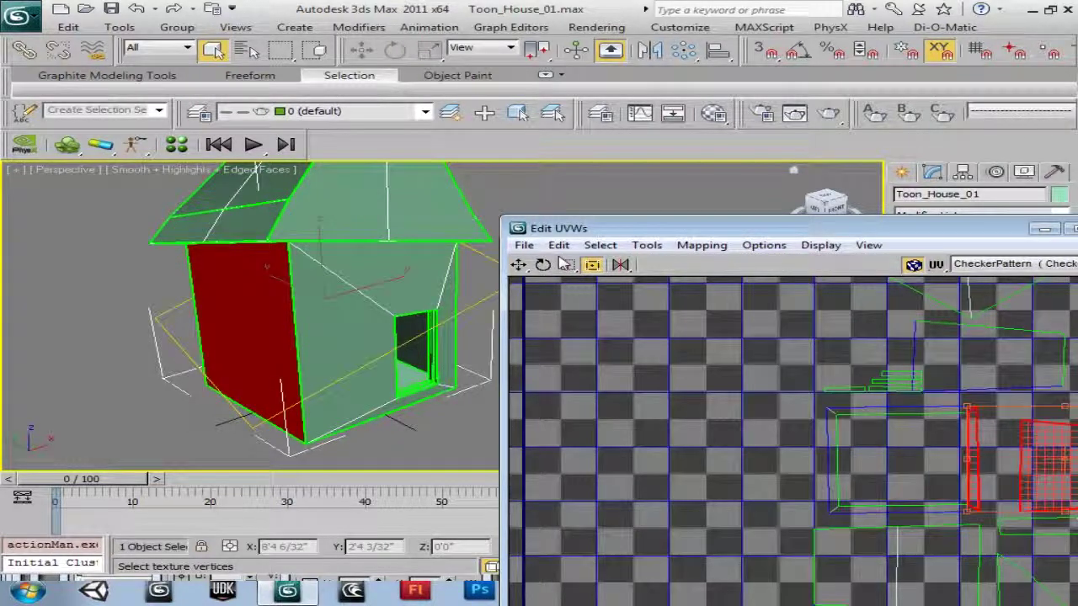
key(ctrl+z)
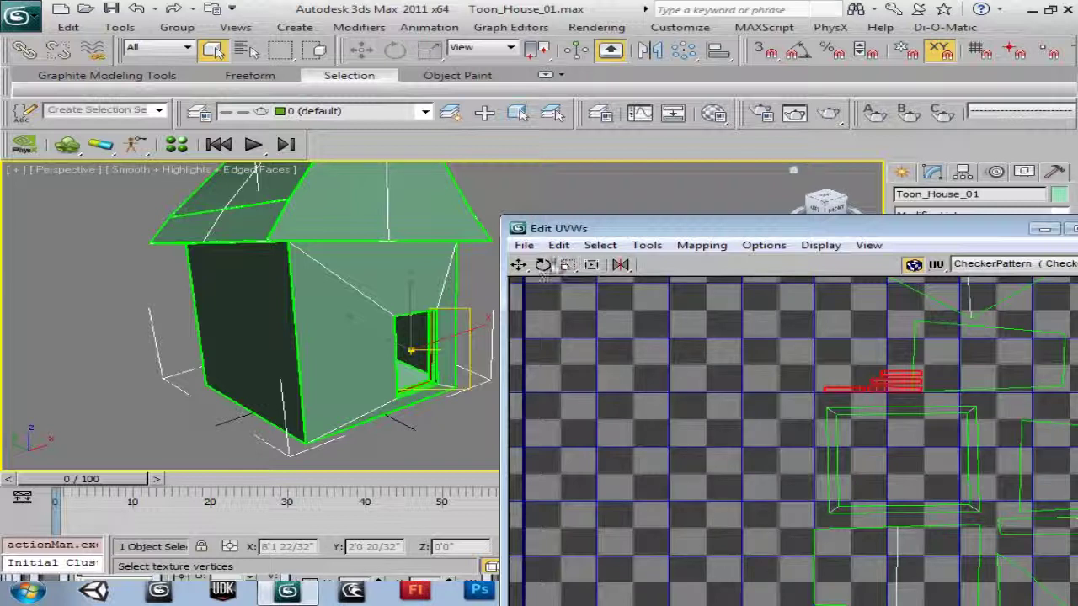
Switch to the Move tool and place the doorway strips outside the UV square, below the wall cluster with the door opening
click(519, 265)
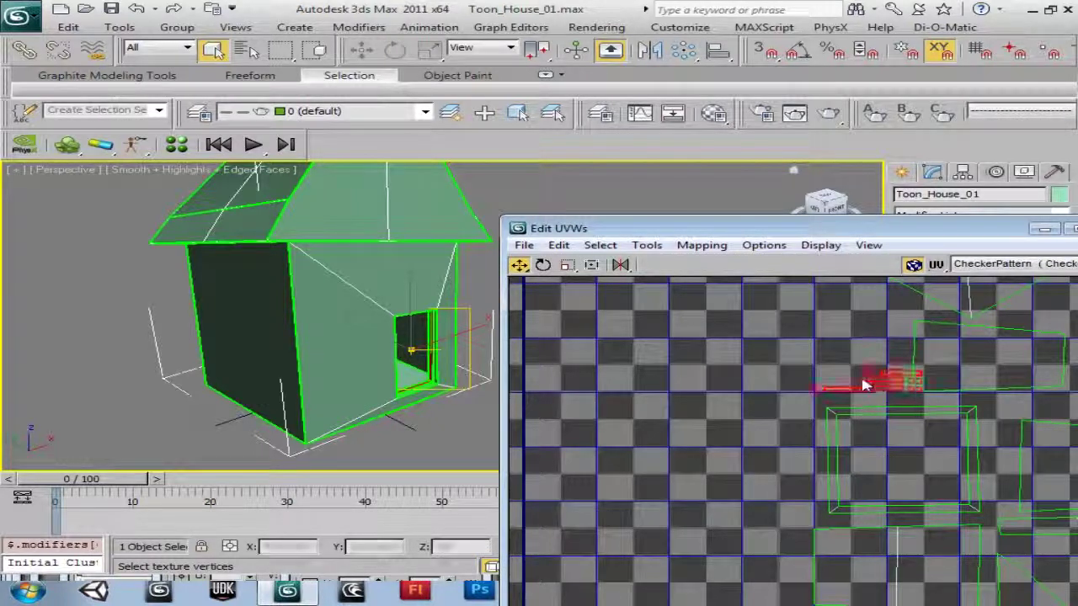
drag(856, 383, 659, 379)
middle_drag(649, 485, 987, 486)
drag(1014, 383, 673, 501)
scroll(898, 459, down, 4)
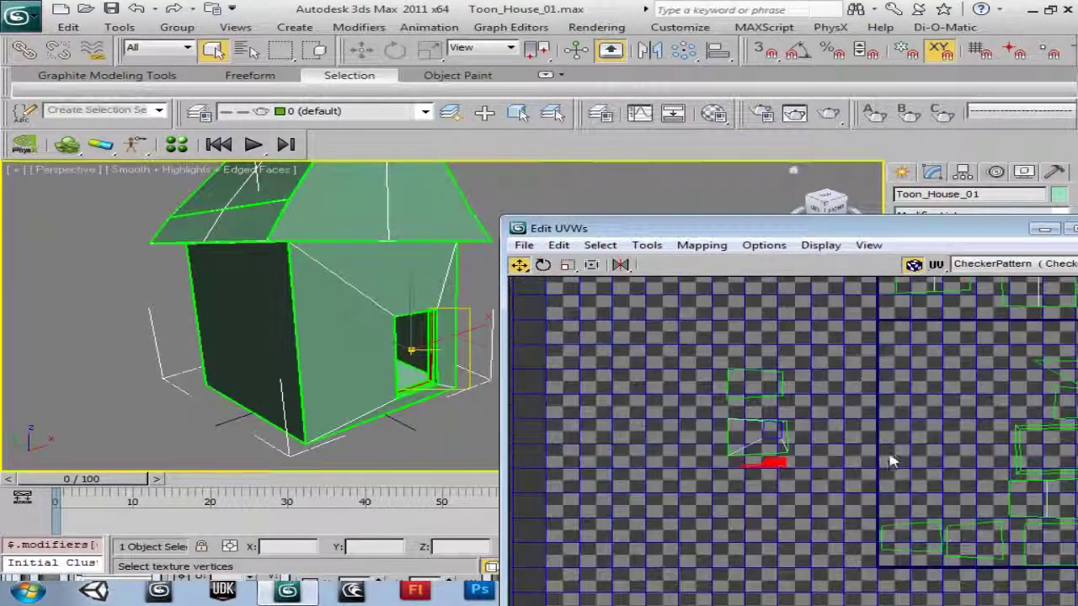
Select the triangular cluster in the upper row and locate its gable faces at the back of the house
middle_drag(921, 450, 690, 457)
scroll(816, 391, up, 3)
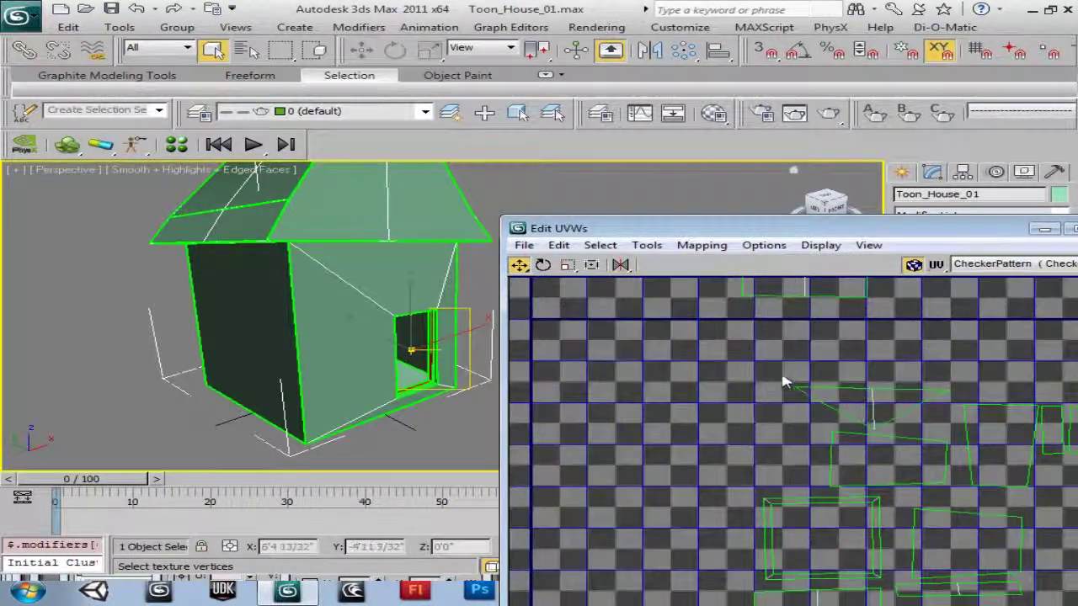
drag(930, 434, 931, 434)
middle_drag(331, 307, 266, 397)
drag(844, 211, 510, 194)
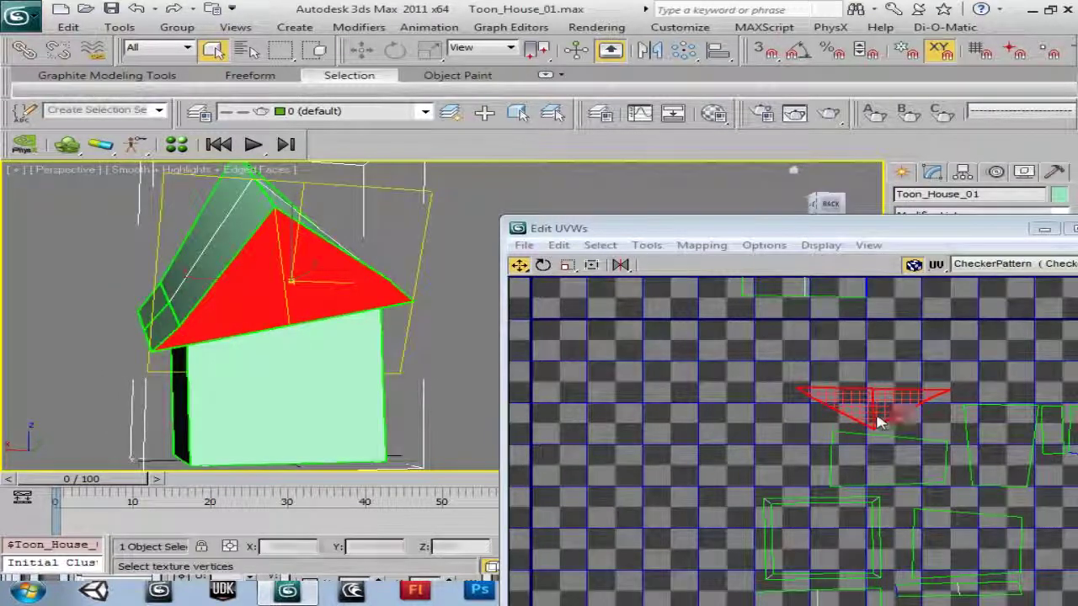
Select the square and two-panel roof clusters above the UV square in turn and compare them with the house's roof
scroll(875, 376, down, 2)
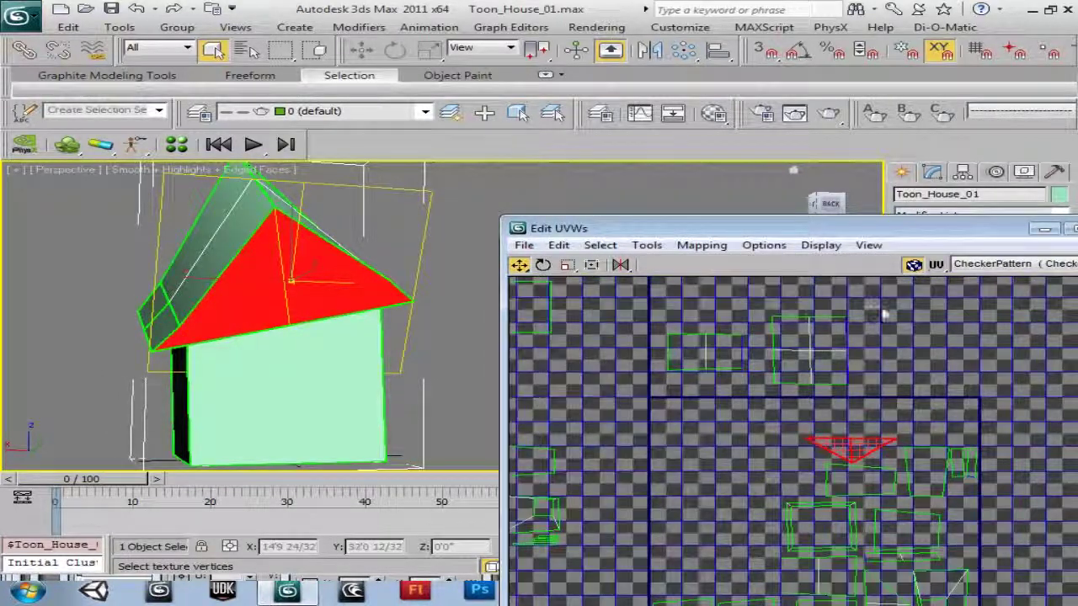
drag(789, 381, 776, 383)
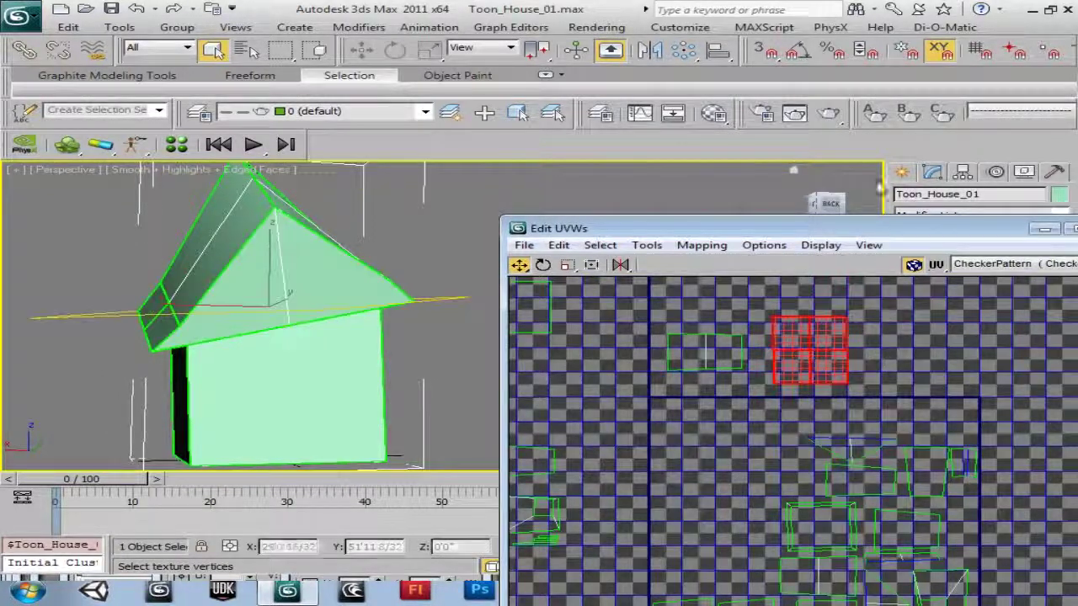
mouse_move(832, 206)
mouse_down()
mouse_move(786, 173)
mouse_move(840, 215)
mouse_up()
drag(654, 340, 738, 376)
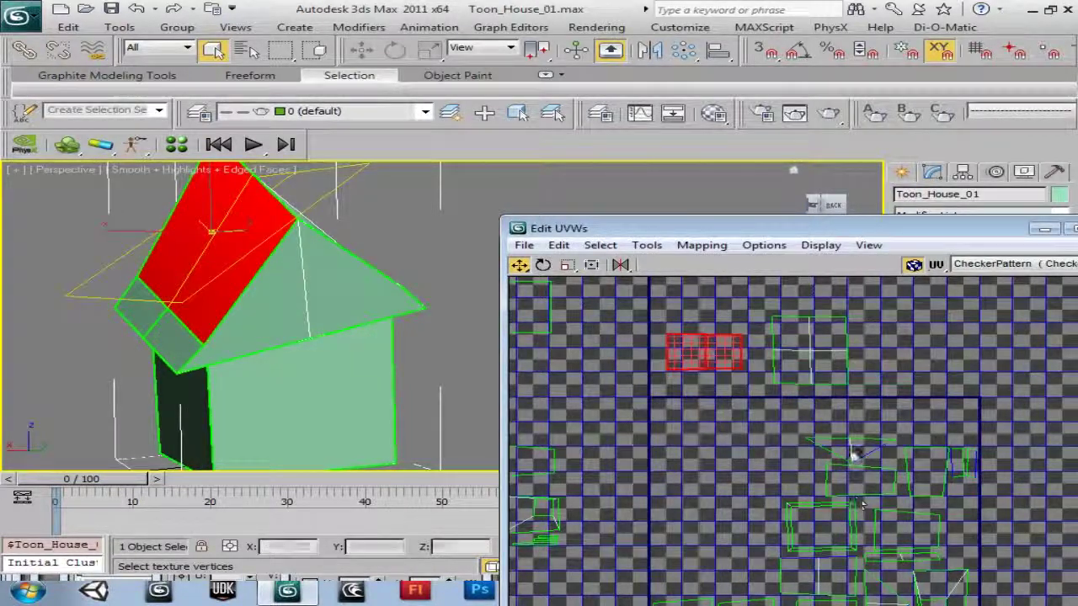
Select only the triangular back gable cluster and move it above the UV square beside the square roof cluster
drag(857, 466, 852, 457)
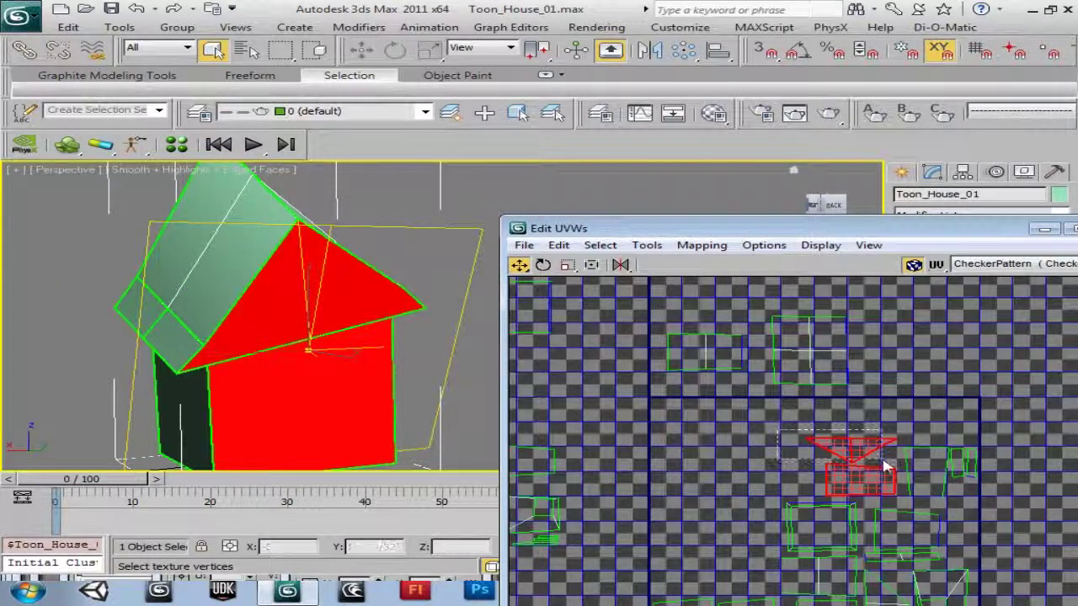
click(855, 452)
drag(855, 452, 911, 340)
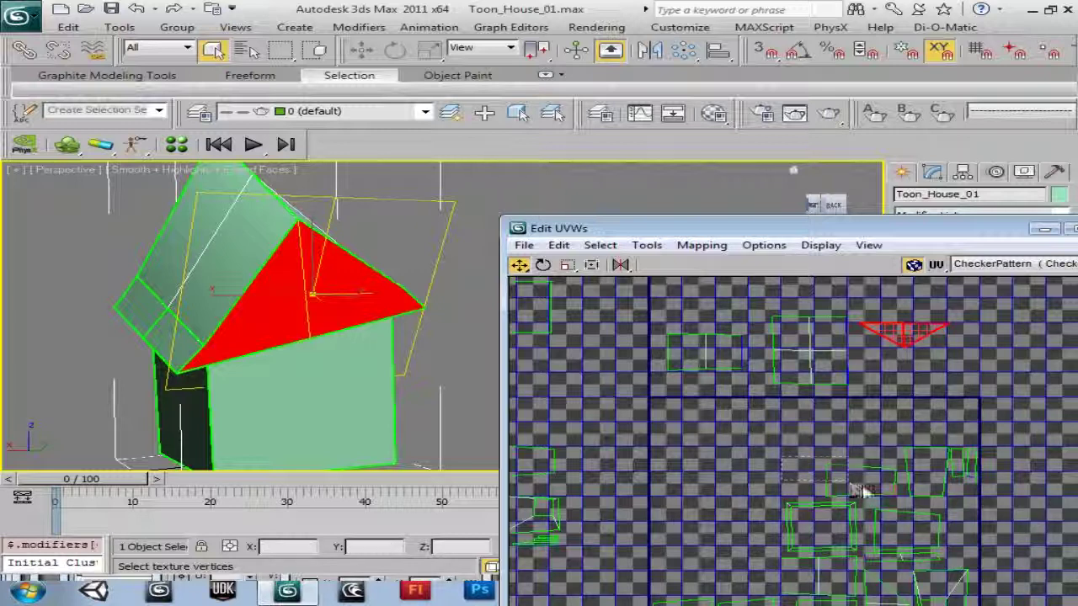
Move the wall cluster below the back gable and the tapered side wall cluster out beyond the UV square's right edge, side by side
click(852, 480)
middle_drag(909, 412, 746, 417)
drag(728, 454, 959, 420)
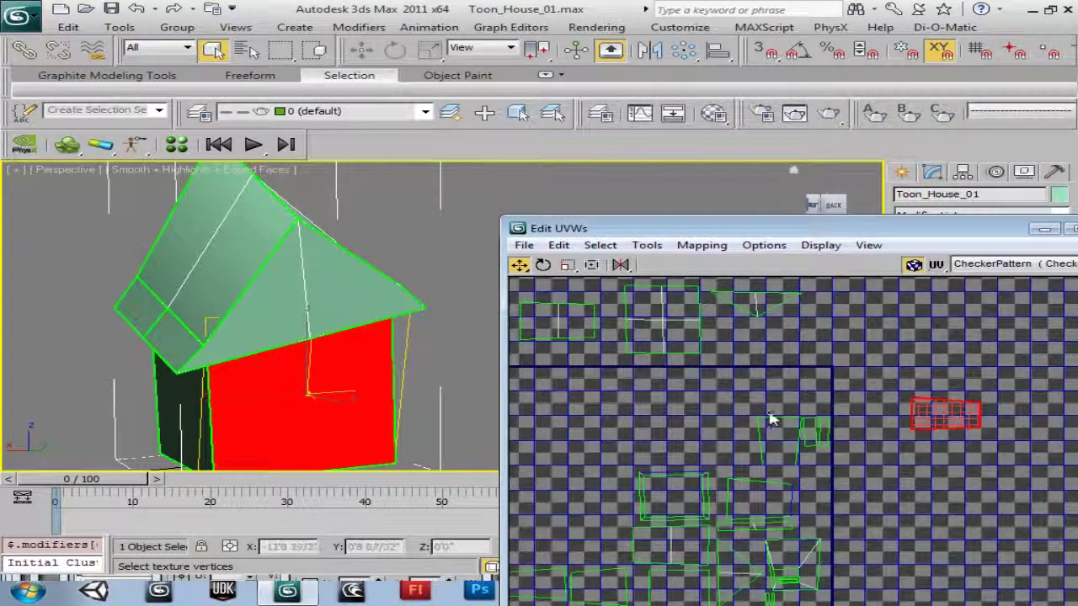
click(773, 434)
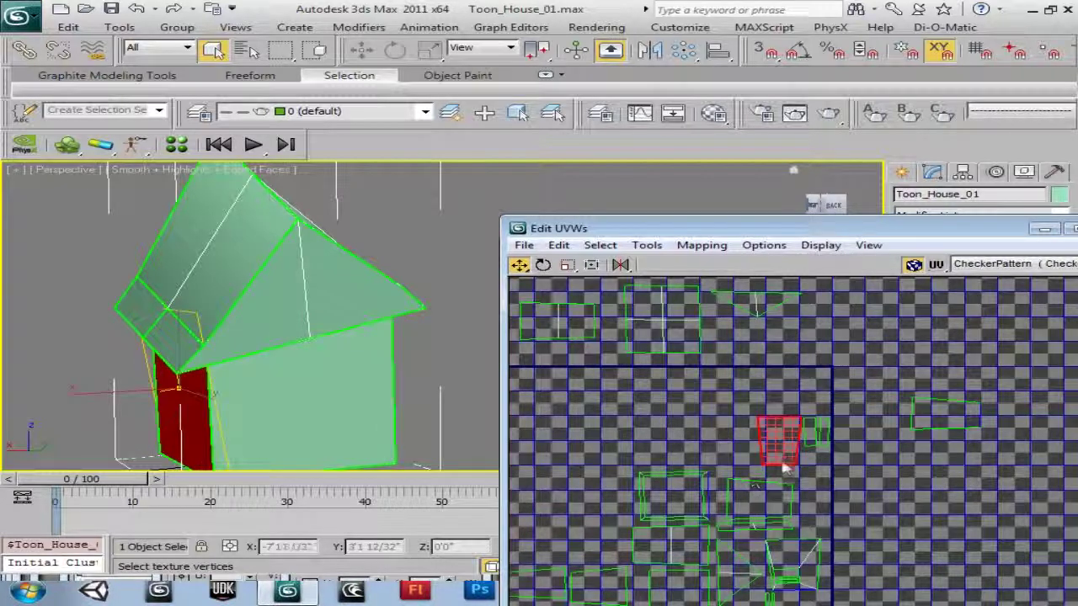
drag(785, 461, 883, 443)
Select both small roof edge panel clusters together and move them above the UV square, just below the triangular back gable cluster
click(810, 434)
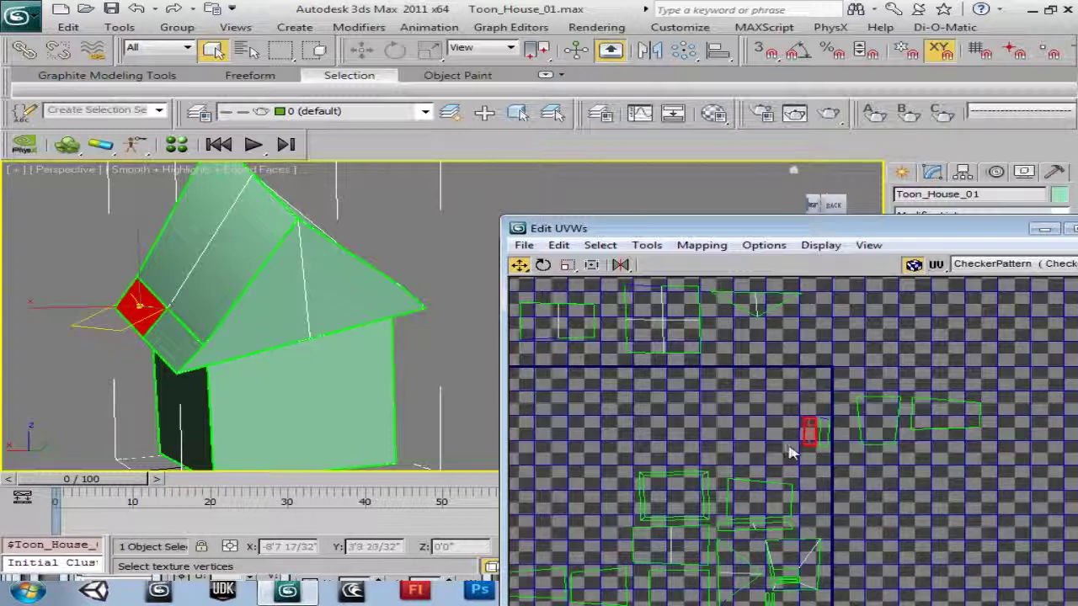
drag(852, 473, 850, 469)
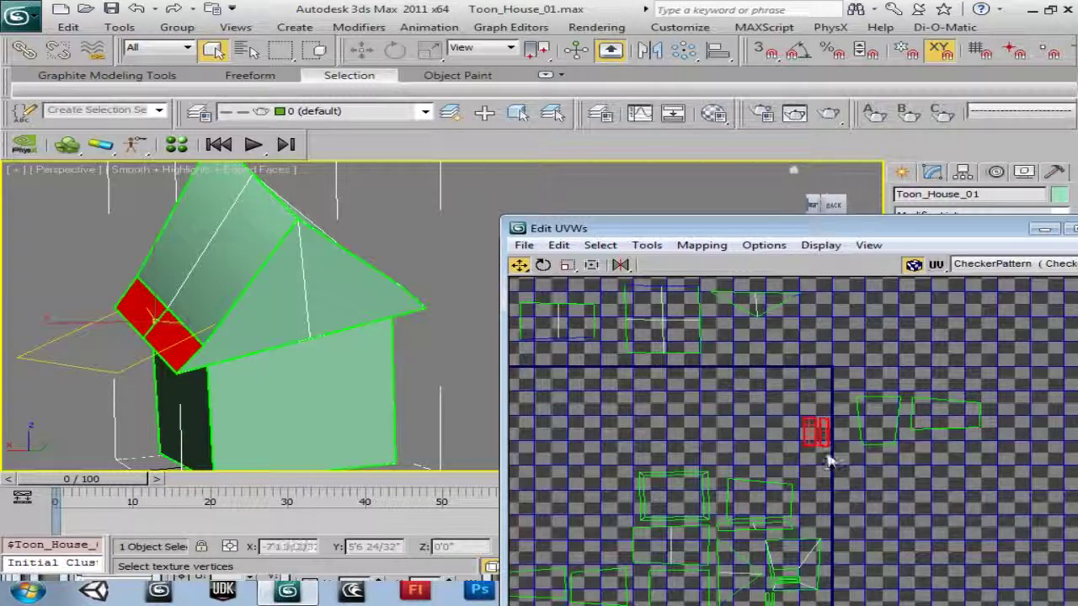
drag(789, 367, 740, 342)
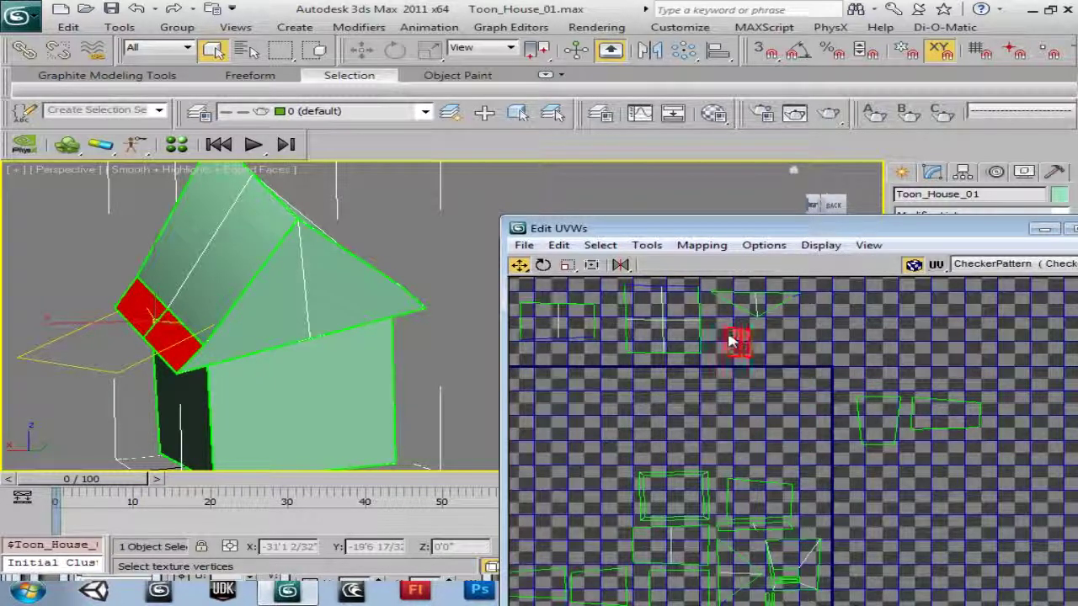
Select the rectangular frame-shaped cluster inside the UV square and orbit around the house to locate its faces
drag(602, 468, 717, 524)
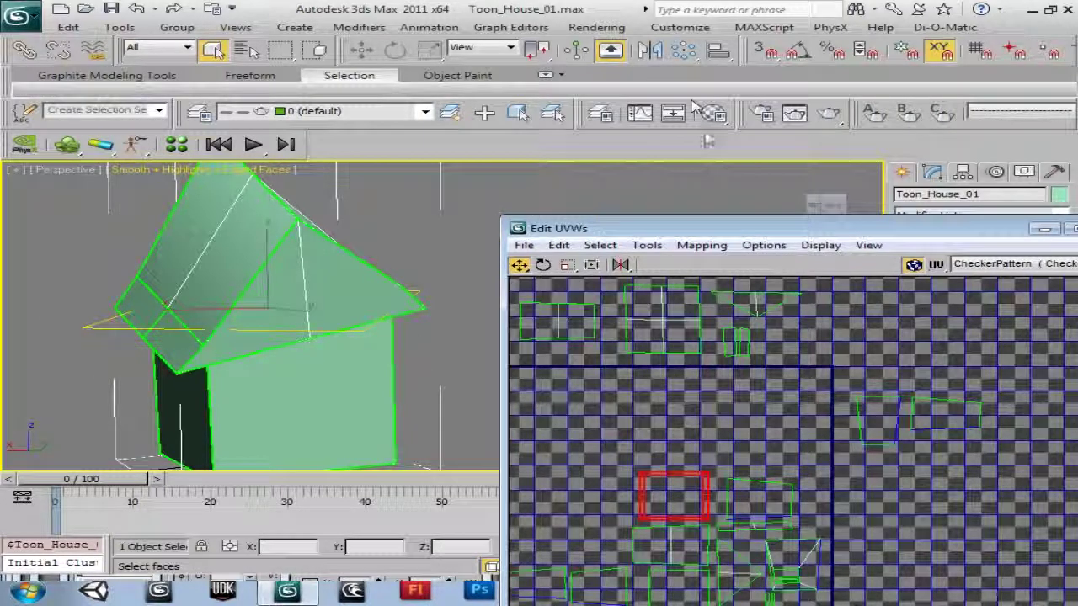
drag(816, 207, 874, 180)
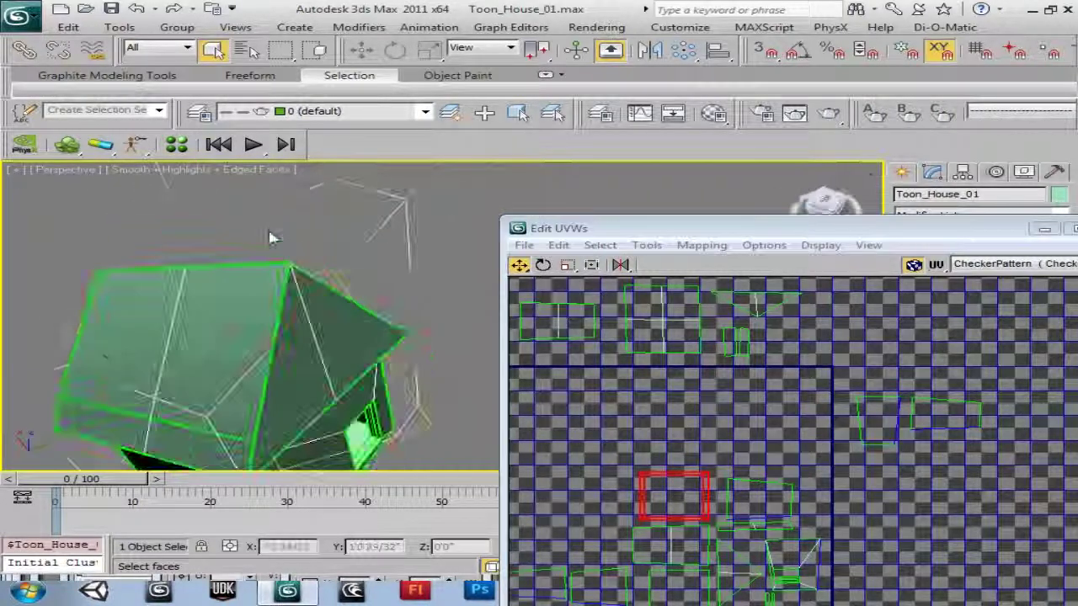